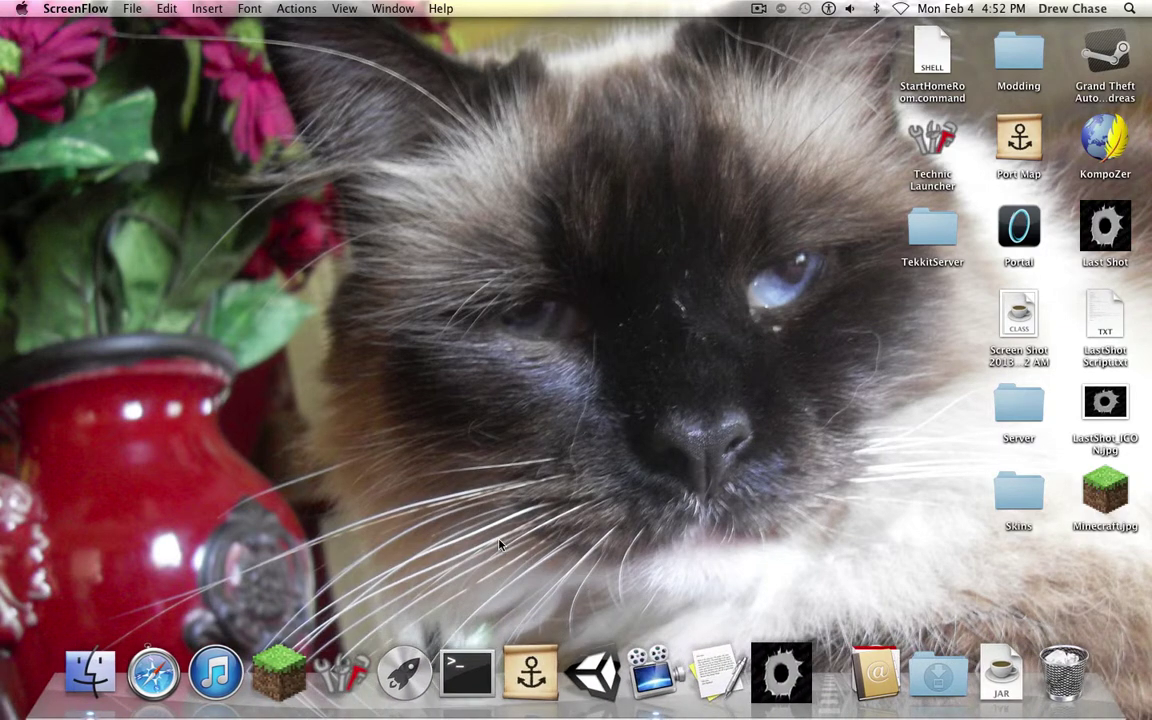
click(779, 662)
click(758, 8)
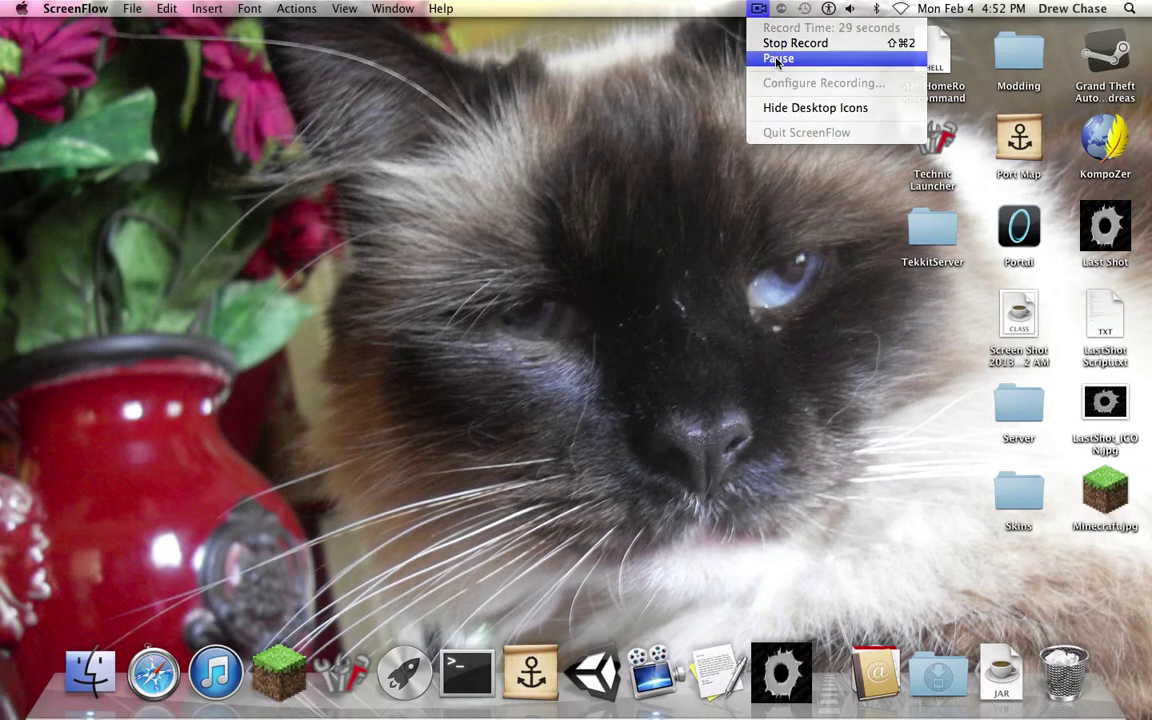
click(778, 58)
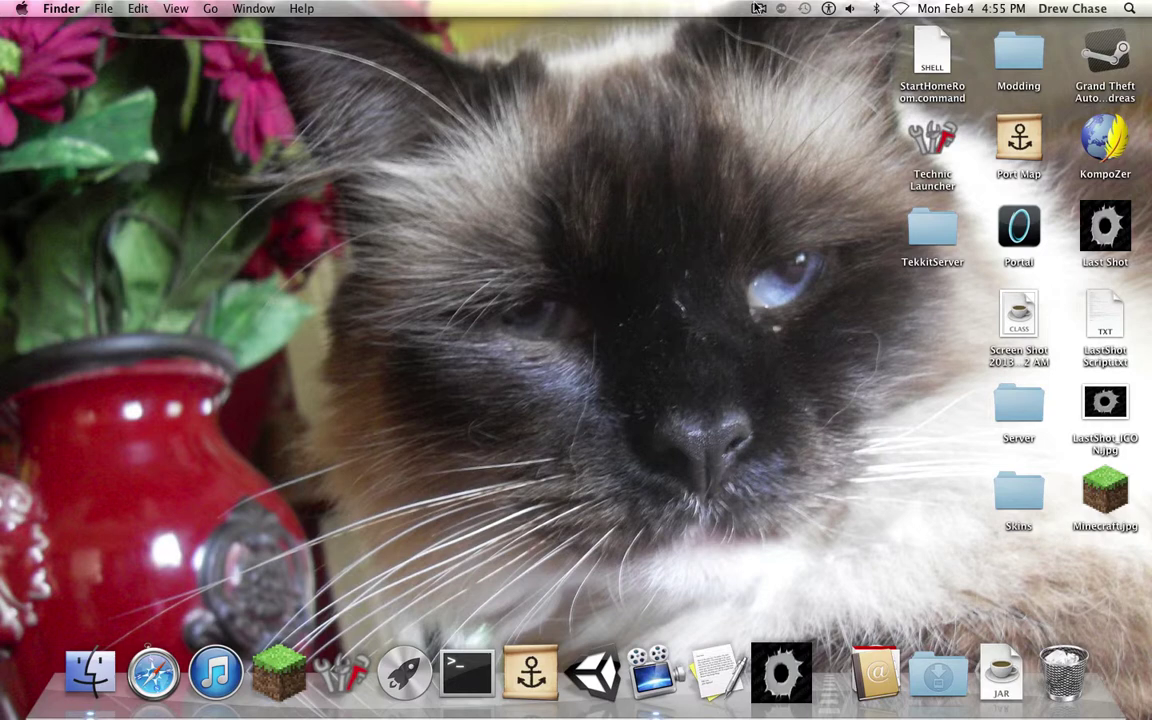
click(757, 8)
click(758, 8)
click(758, 8)
click(758, 8)
drag(649, 231, 688, 322)
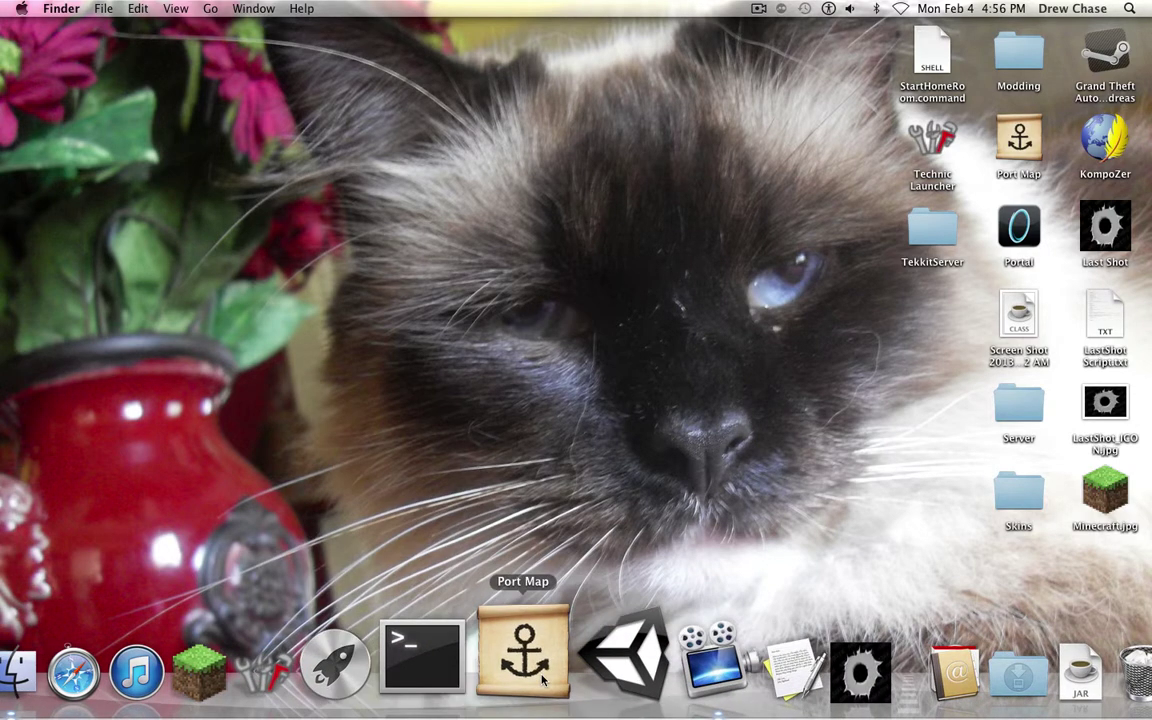
Launch Unity and bring the editor window with the LastShot project's MainMenu scene to the front
click(595, 660)
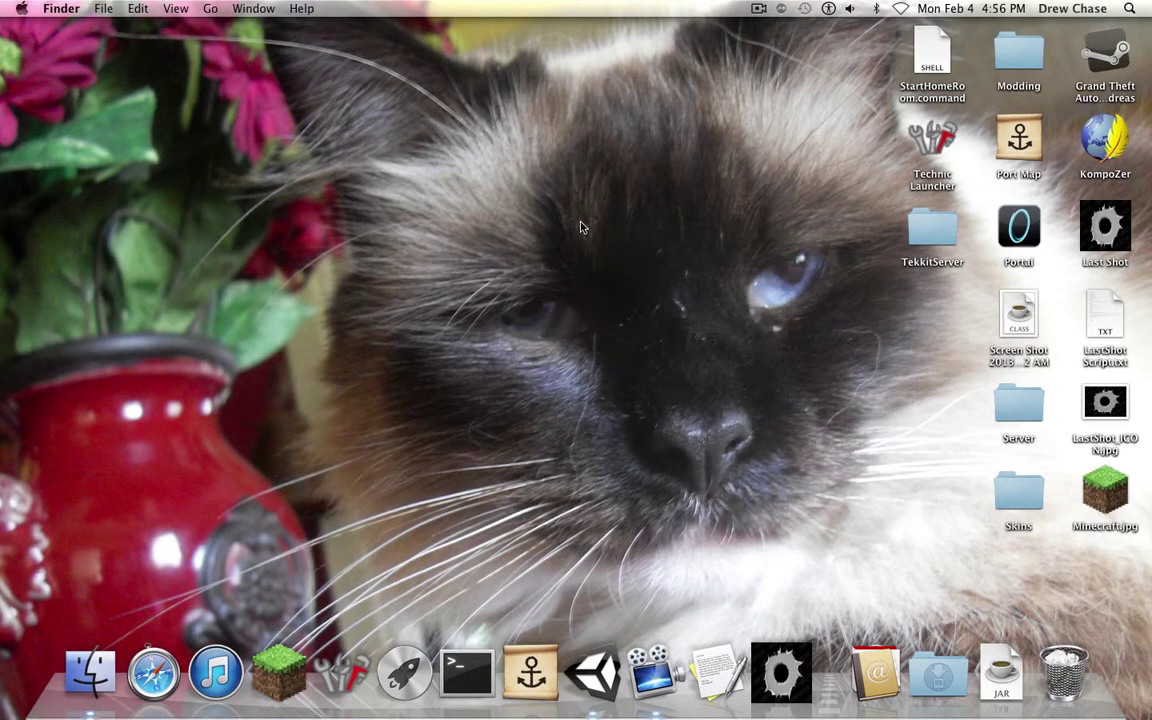
click(901, 8)
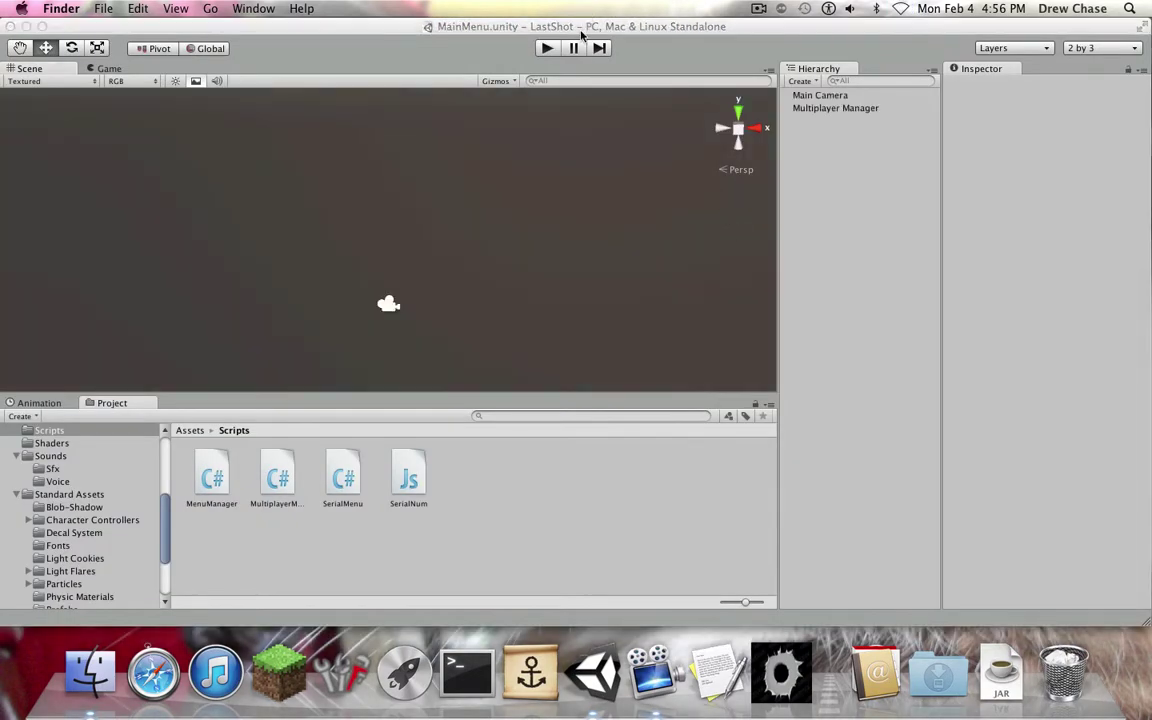
click(582, 30)
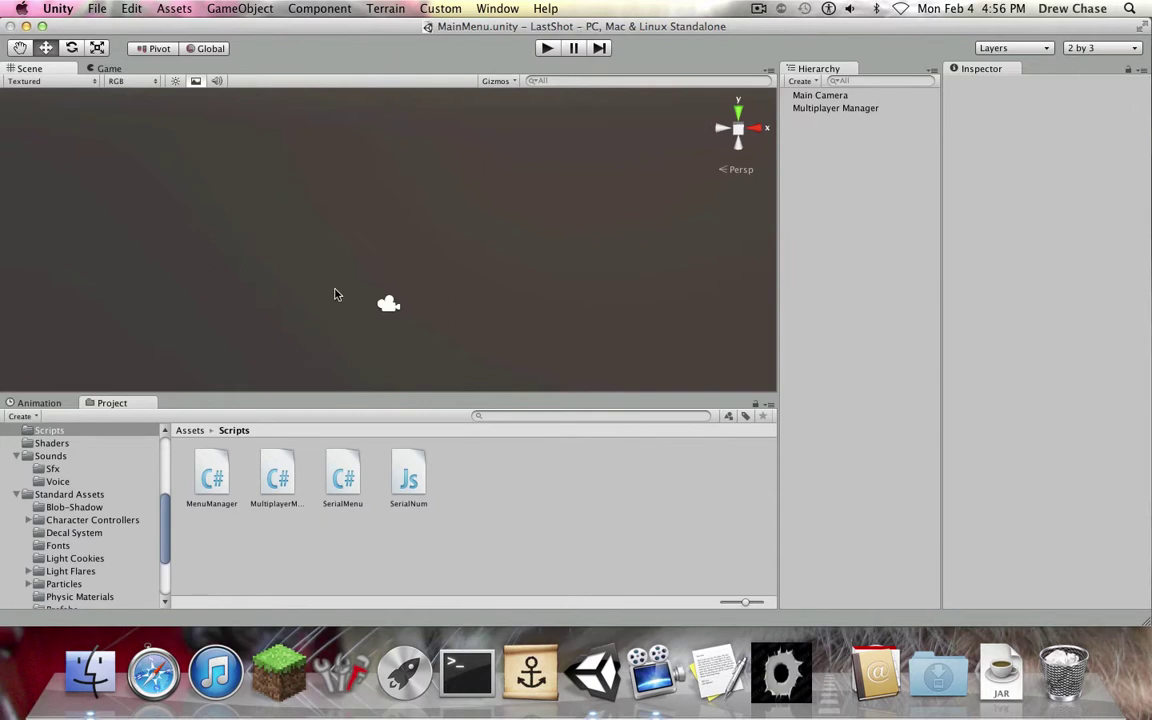
scroll(335, 296, down, 3)
scroll(337, 298, down, 3)
mouse_move(376, 281)
middle_down()
mouse_move(421, 308)
mouse_move(350, 260)
mouse_move(383, 279)
middle_up()
Start a new project, place the Project Wizard near the middle of the screen and look through the packages available for import
click(92, 8)
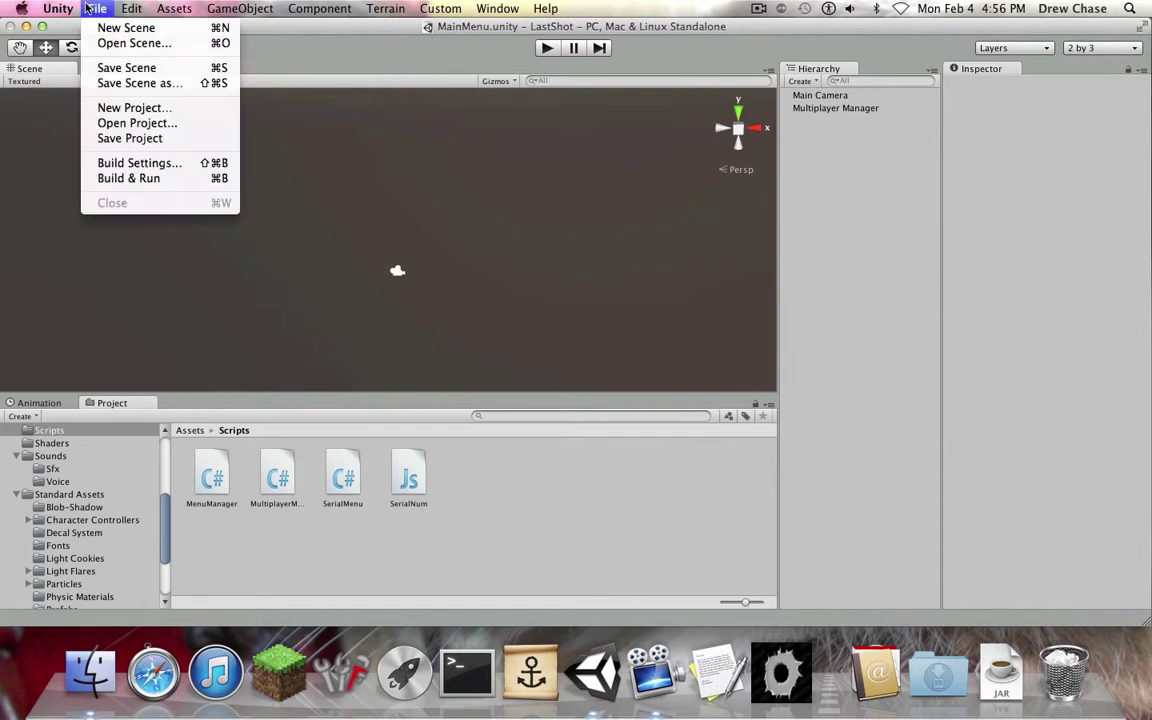
click(118, 108)
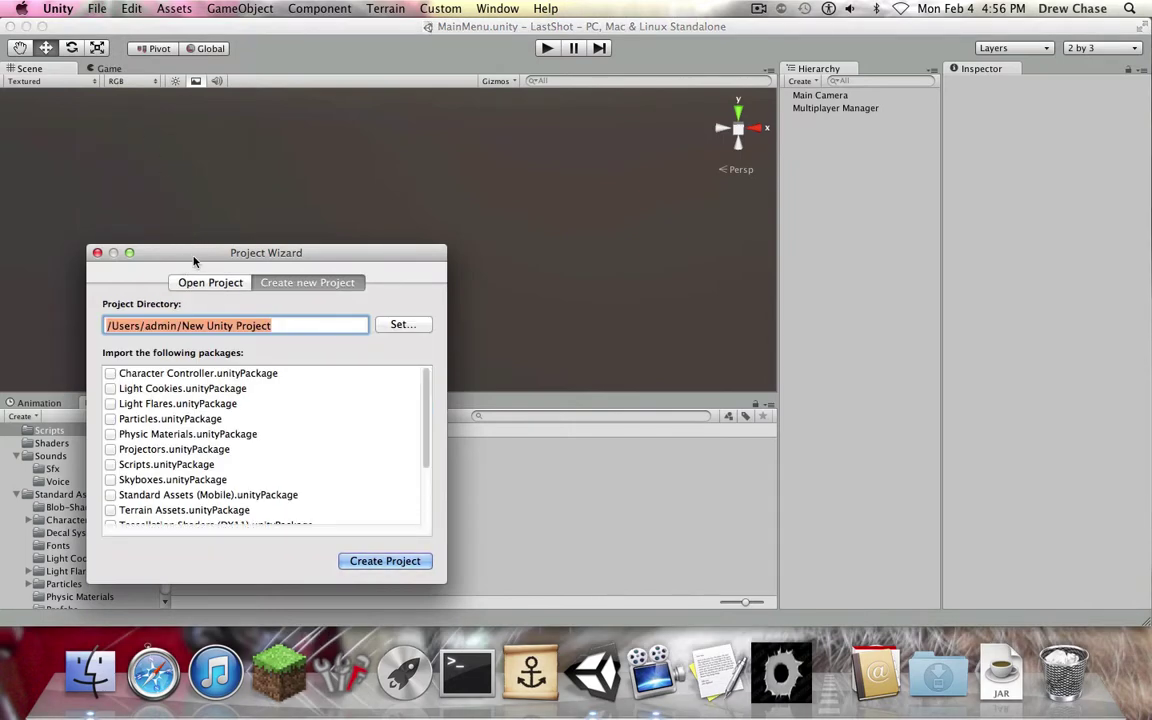
drag(194, 260, 372, 132)
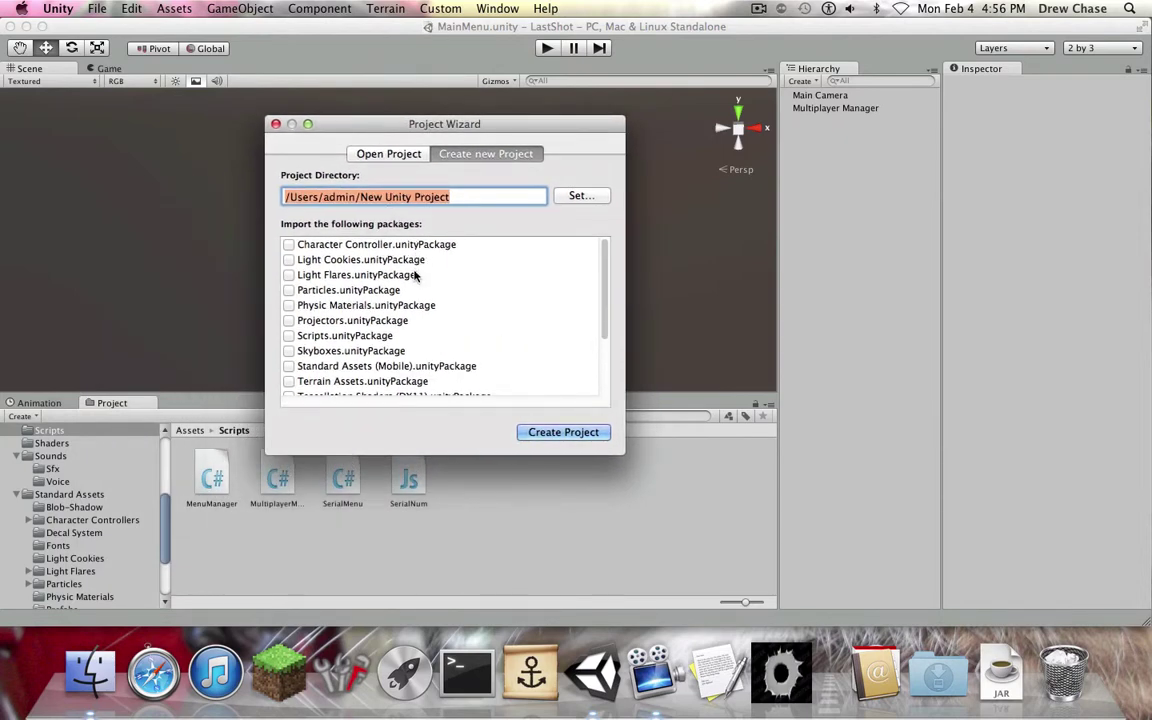
scroll(416, 273, down, 4)
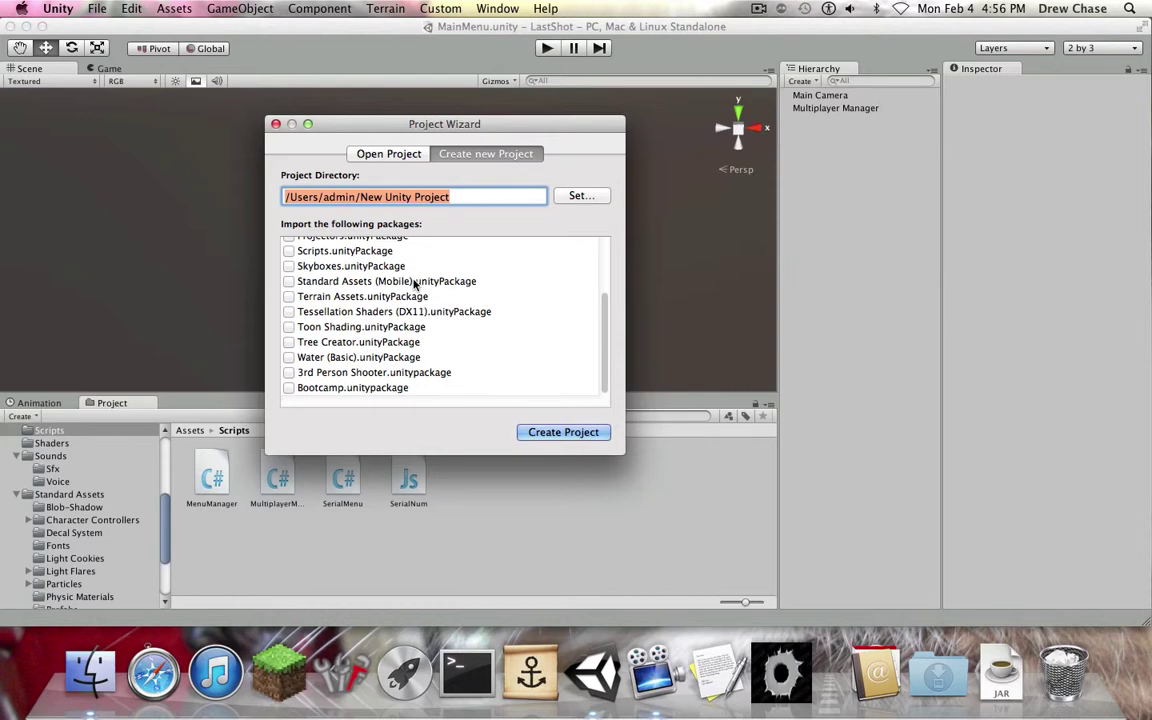
scroll(414, 285, up, 4)
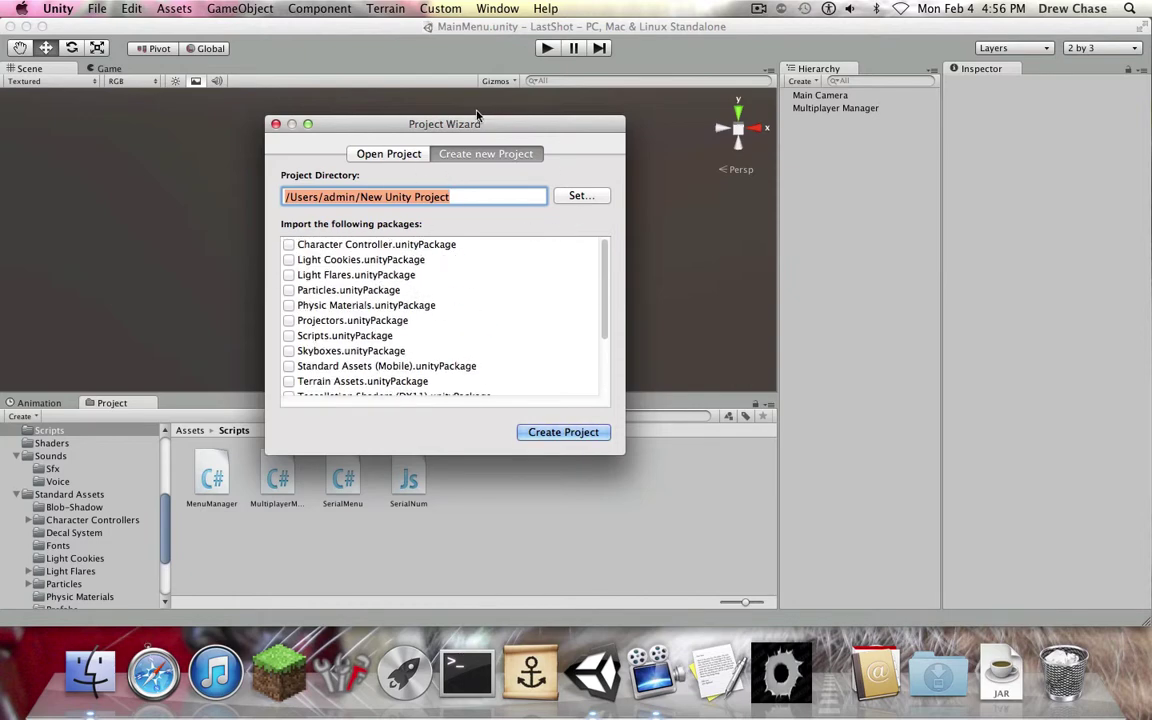
drag(466, 135, 557, 188)
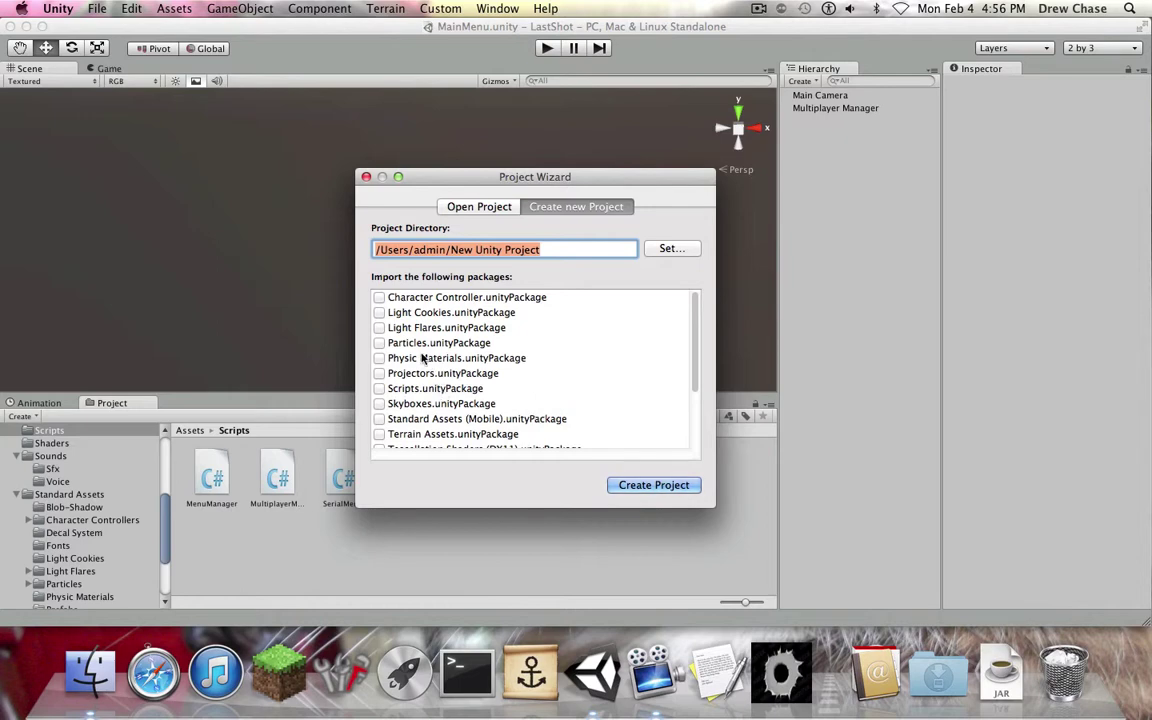
drag(470, 178, 493, 125)
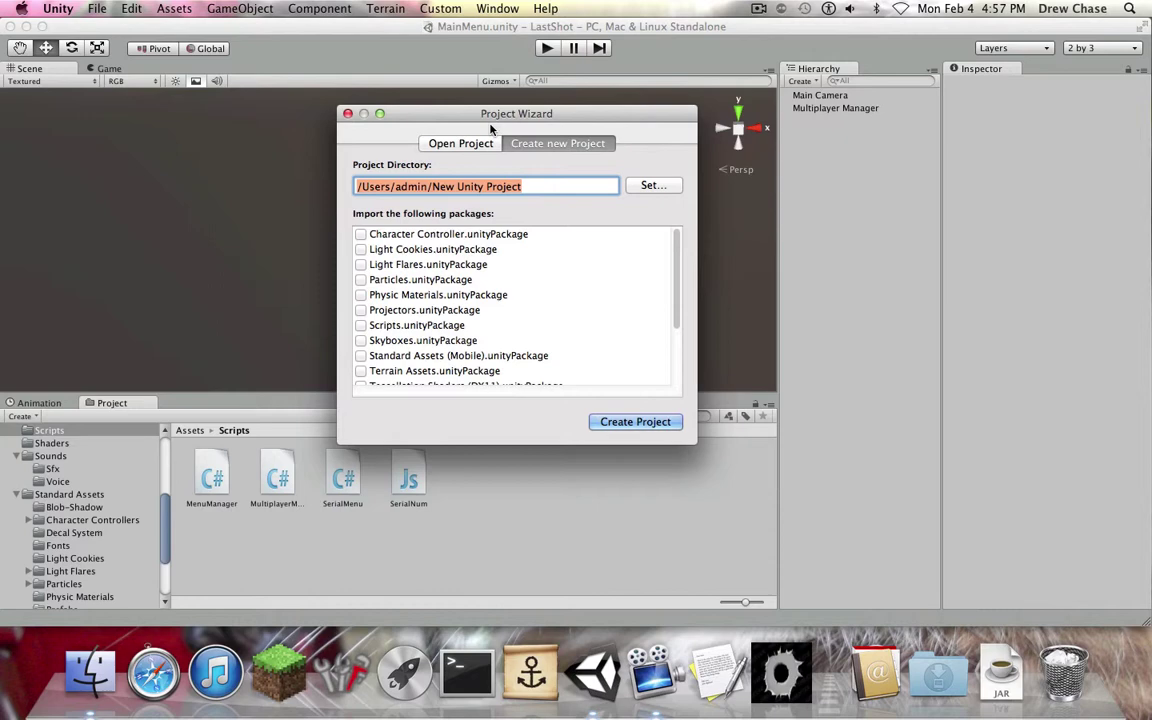
Look at the admin home folder in Finder where the project would be stored, and return to the Project Wizard
click(501, 186)
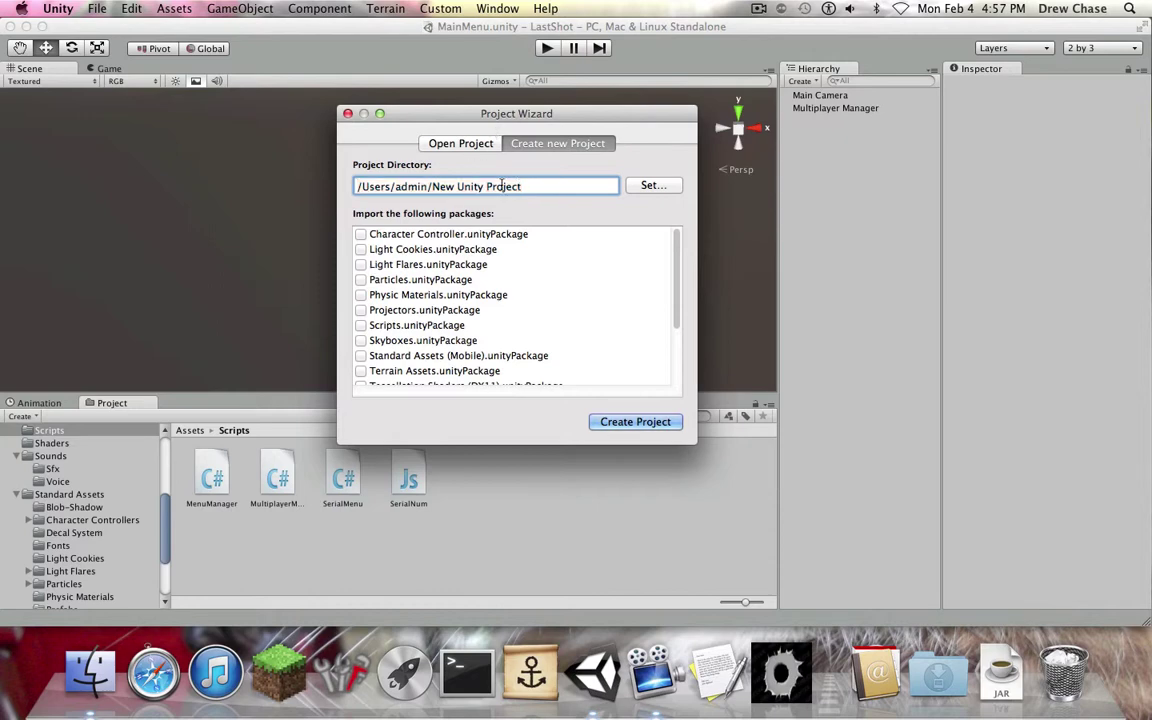
drag(523, 187, 433, 186)
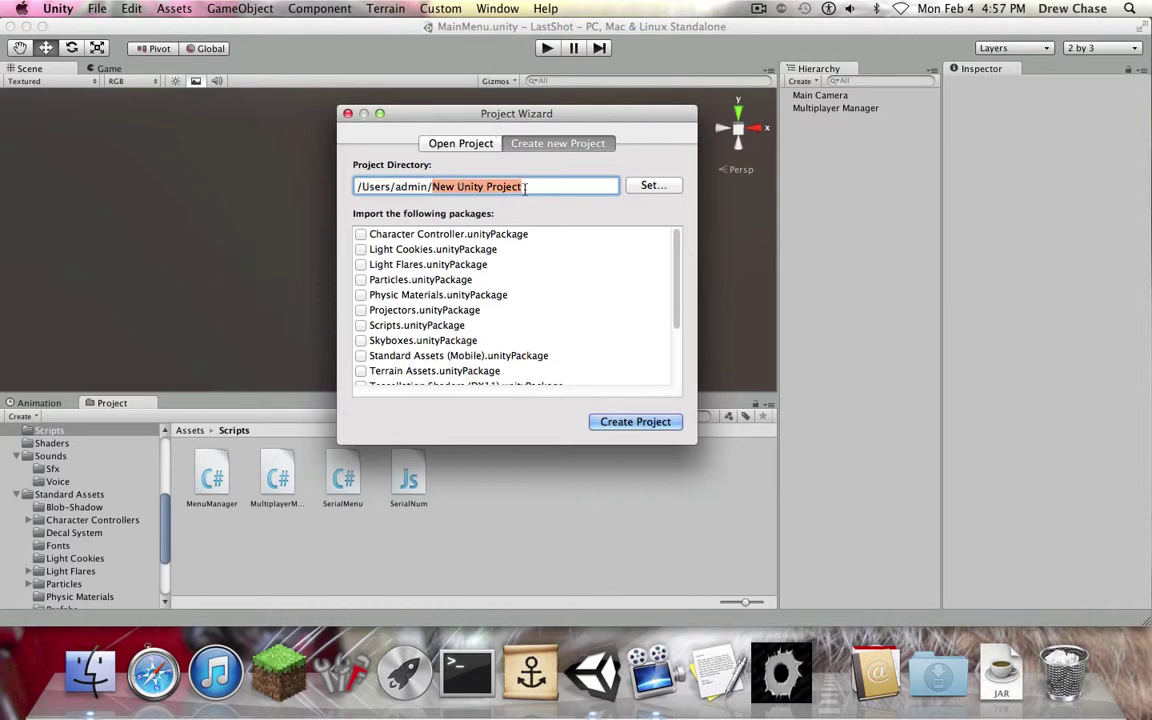
drag(524, 188, 395, 187)
click(92, 668)
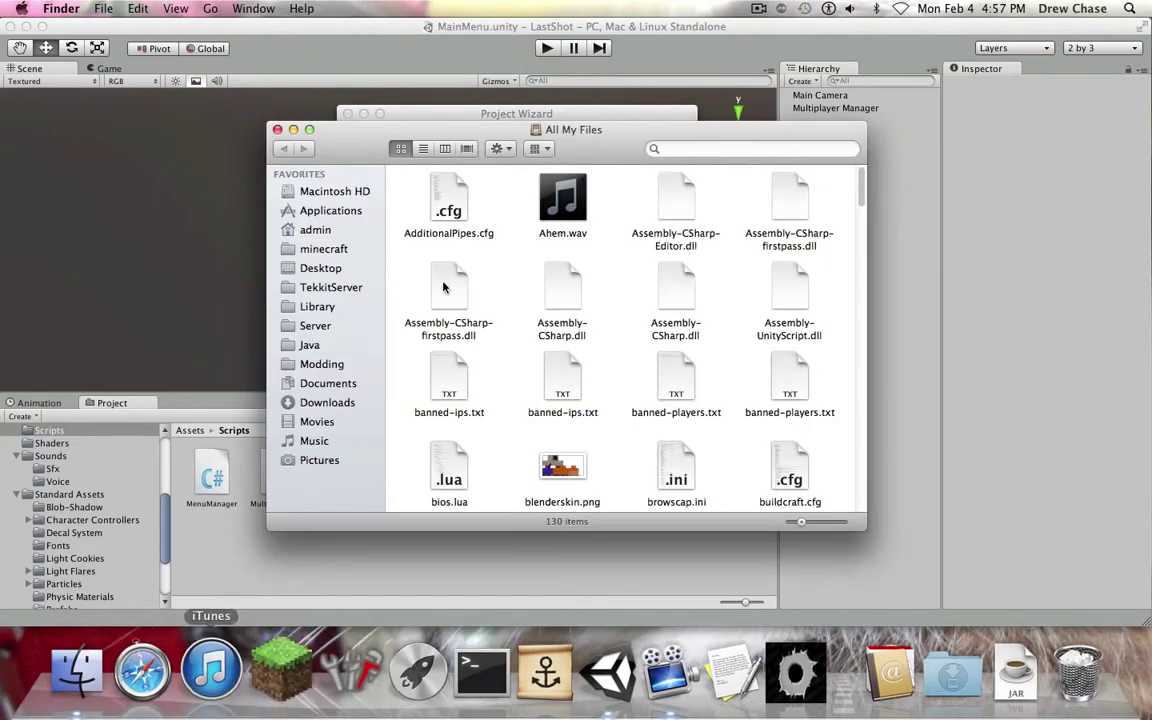
click(316, 230)
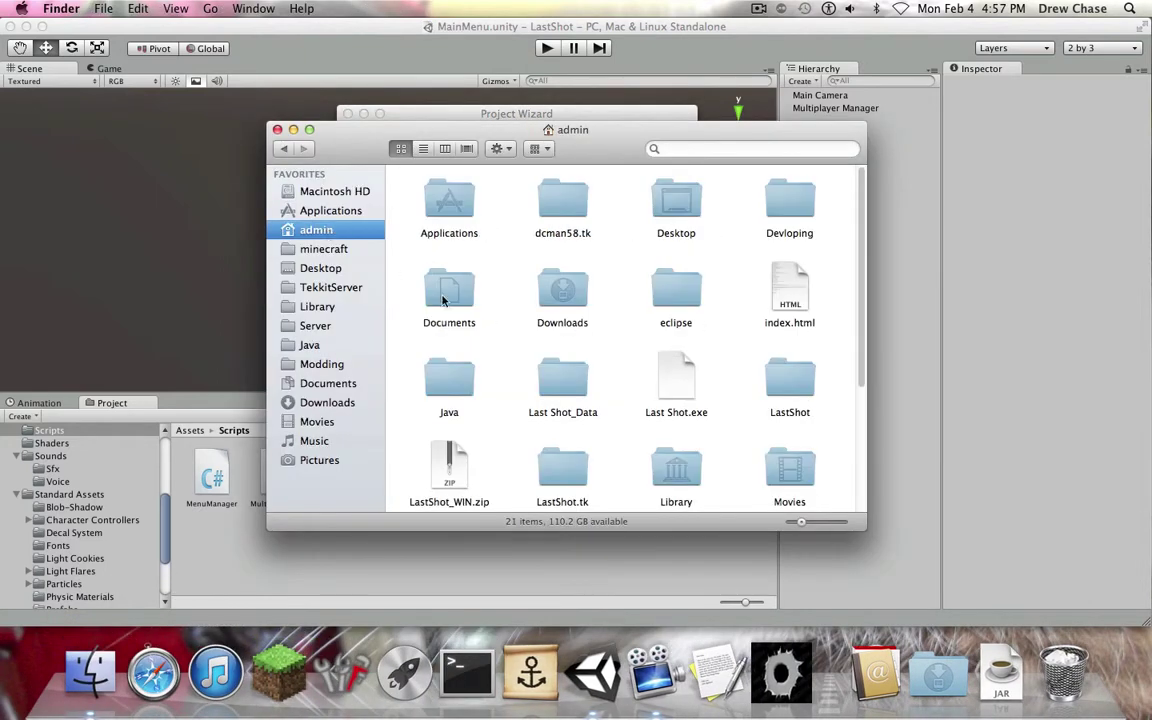
click(277, 131)
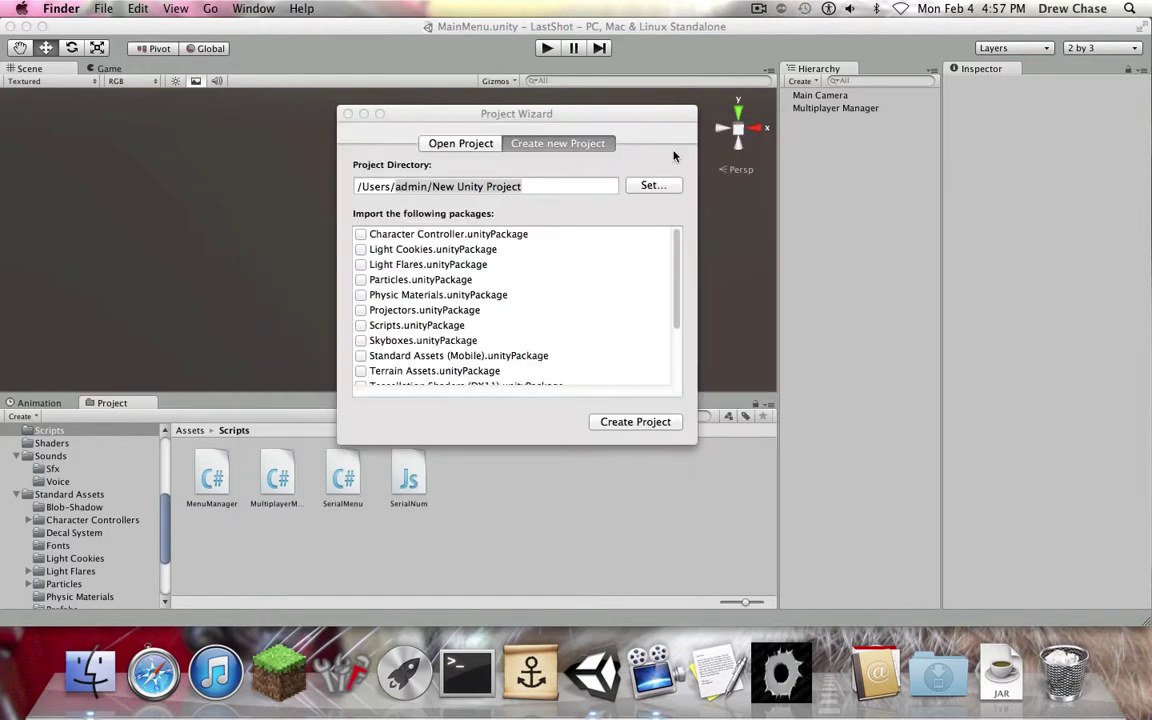
click(643, 116)
Set the new project's directory to /Users/admin/YoutubeTutorial
click(583, 186)
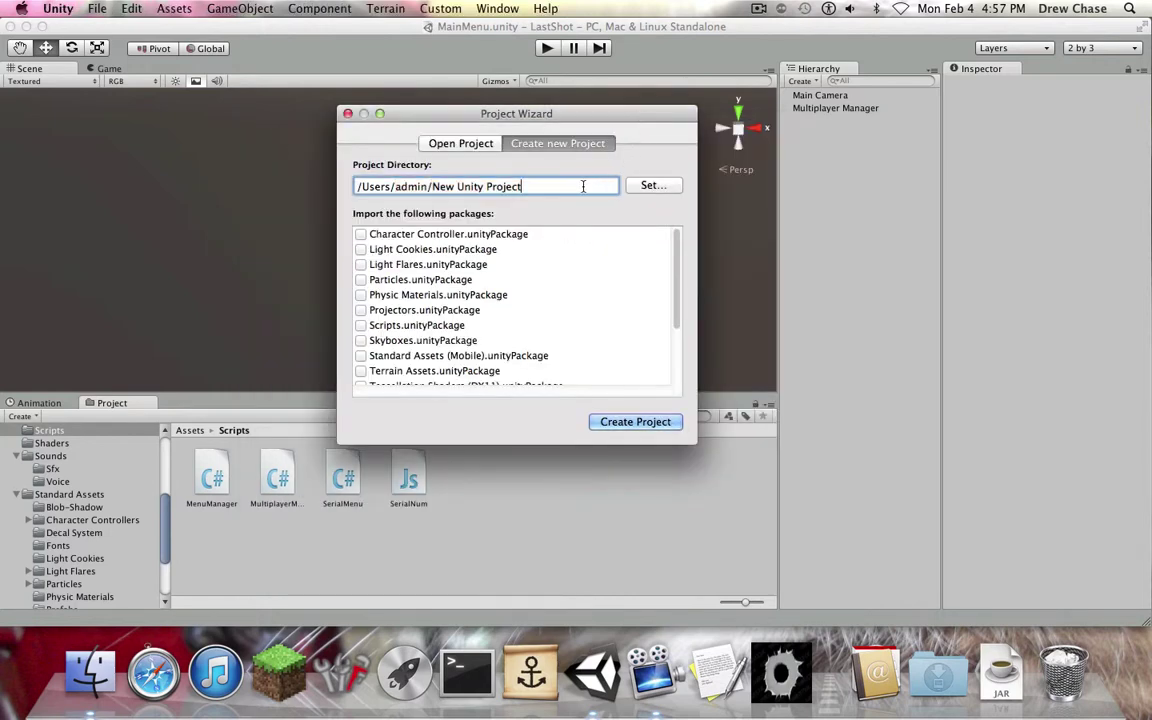
key(BackSpace)
key(BackSpace)
key(BackSpace)
key(BackSpace)
key(BackSpace)
key(BackSpace)
key(BackSpace)
key(BackSpace)
key(BackSpace)
key(BackSpace)
key(BackSpace)
key(BackSpace)
key(BackSpace)
key(BackSpace)
key(BackSpace)
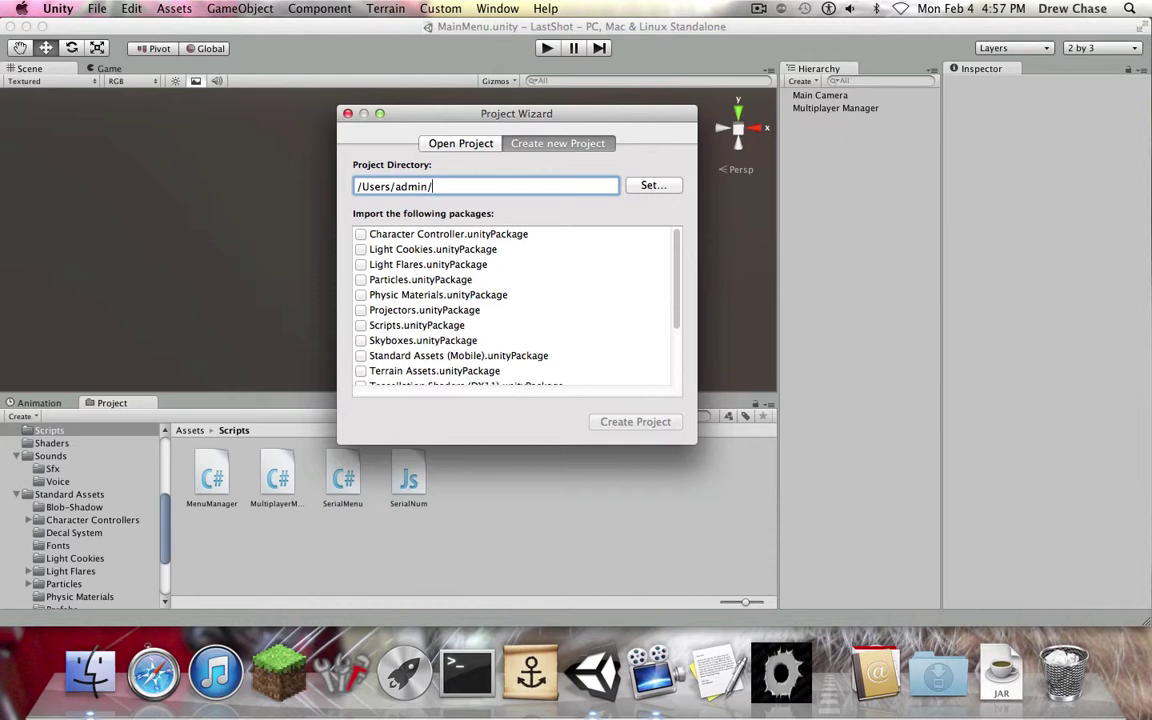
text(Tutorial)
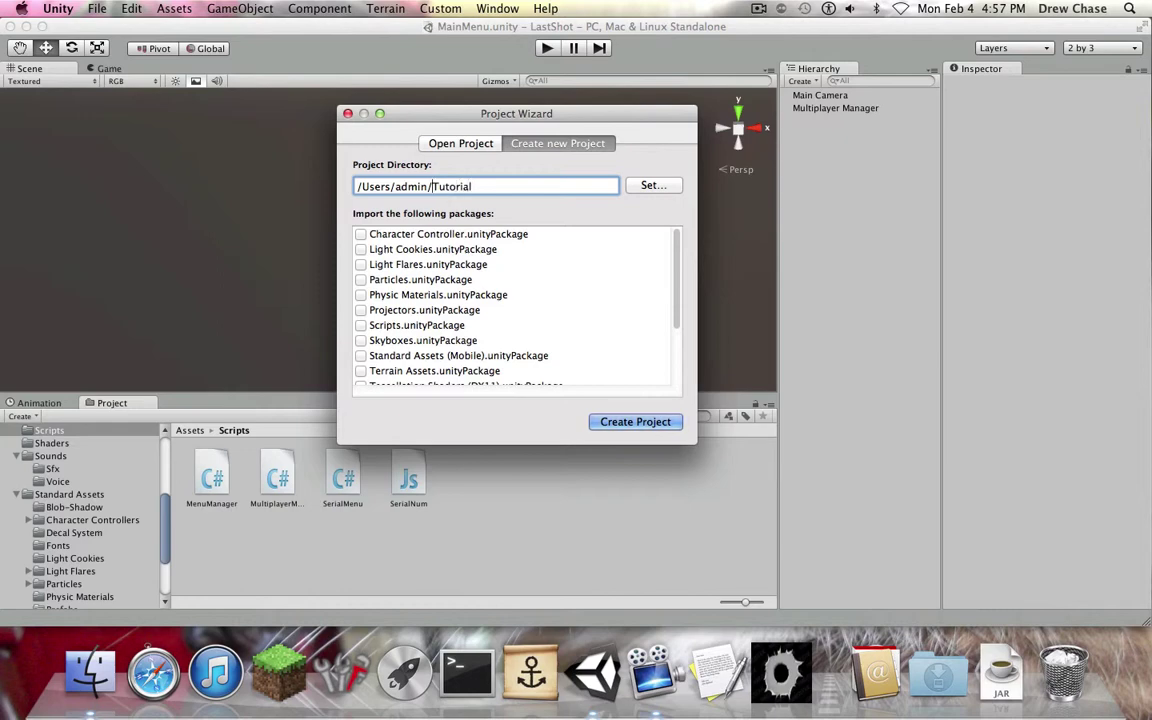
text(Youtube)
key(BackSpace)
key(BackSpace)
text(be)
drag(432, 186, 359, 186)
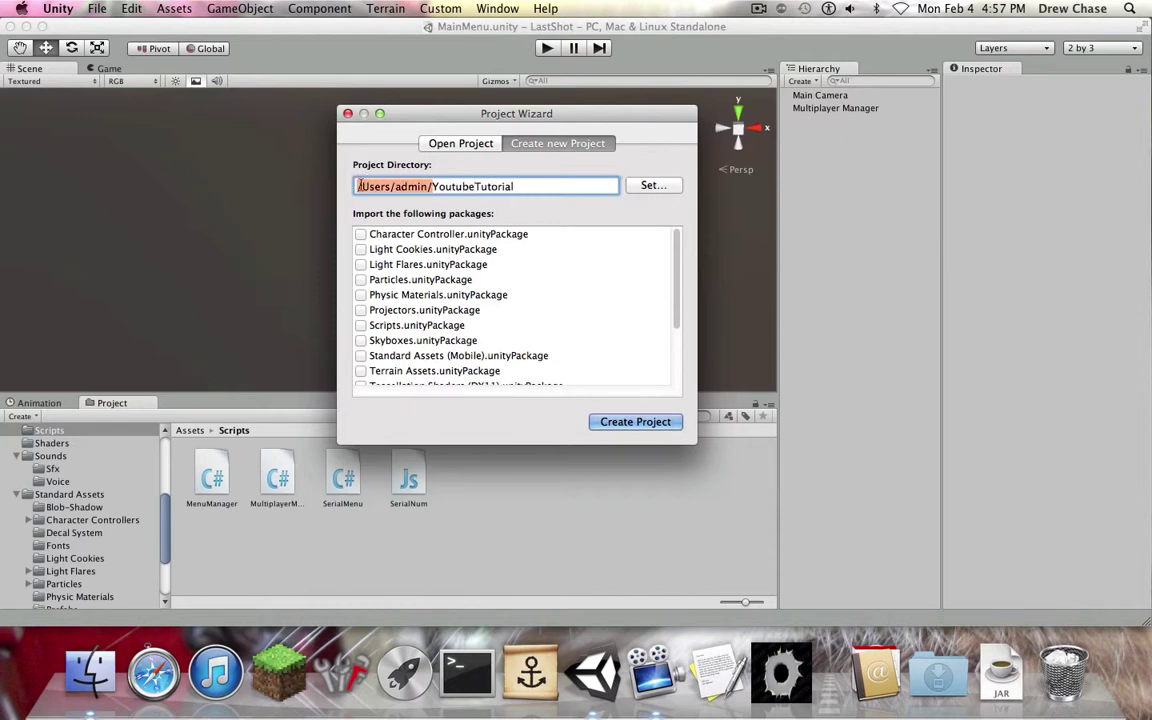
click(449, 186)
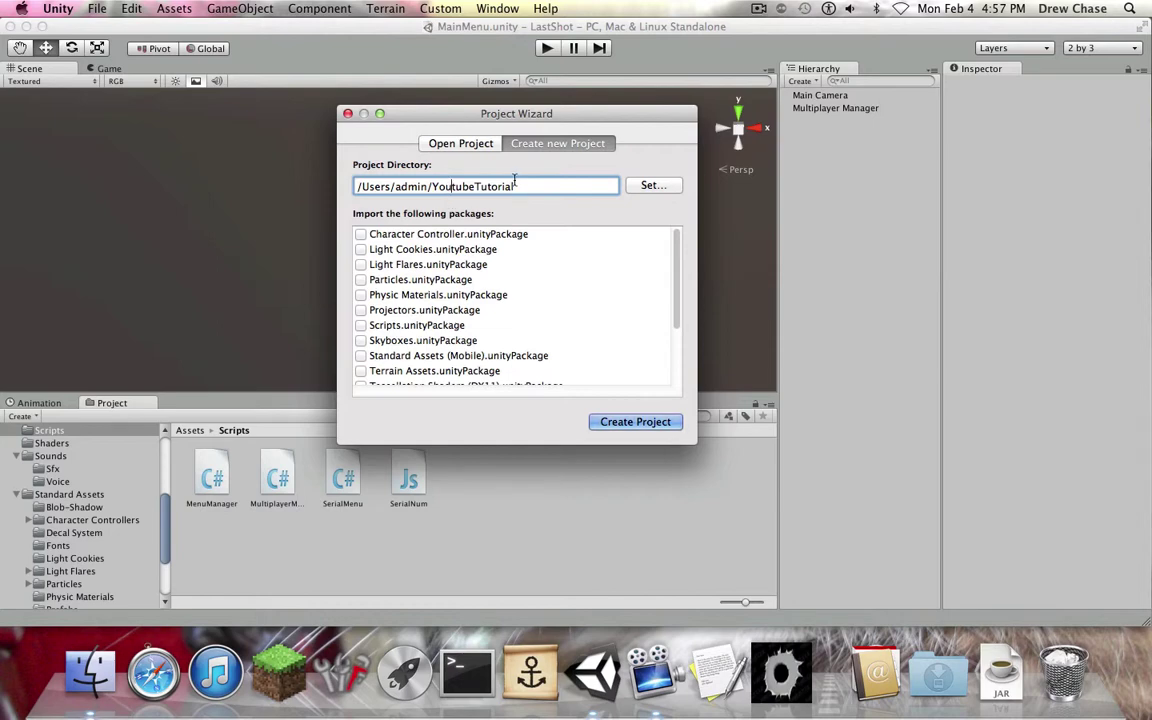
drag(517, 186, 432, 186)
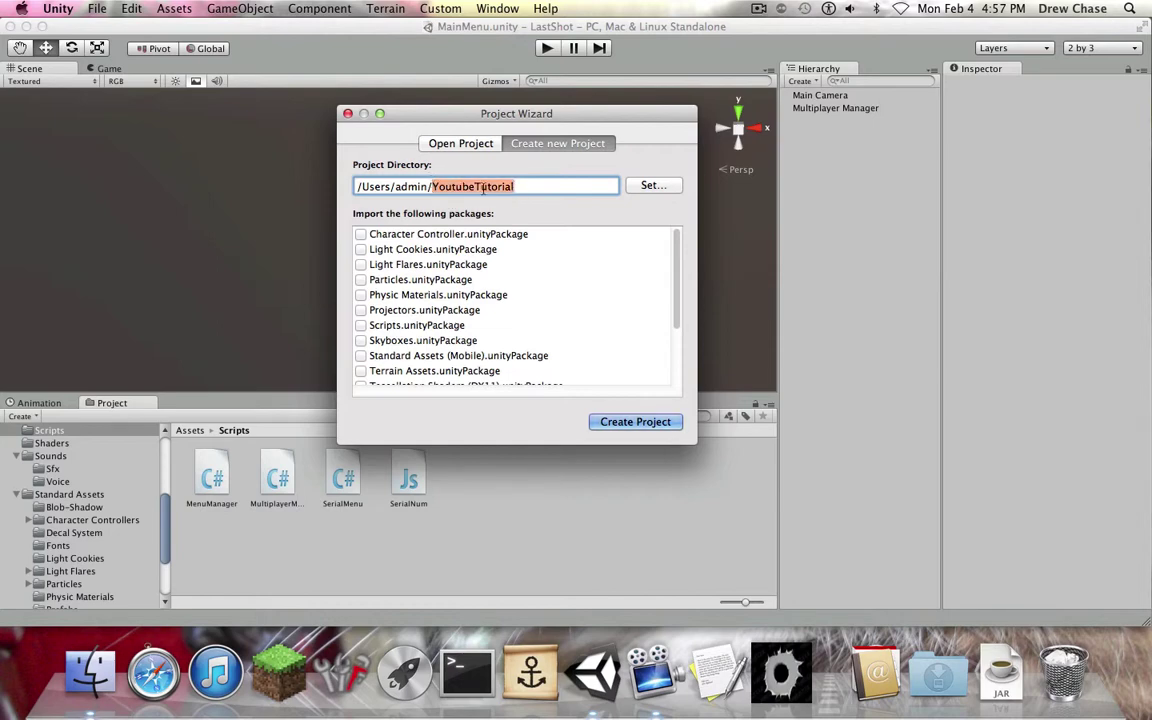
click(535, 186)
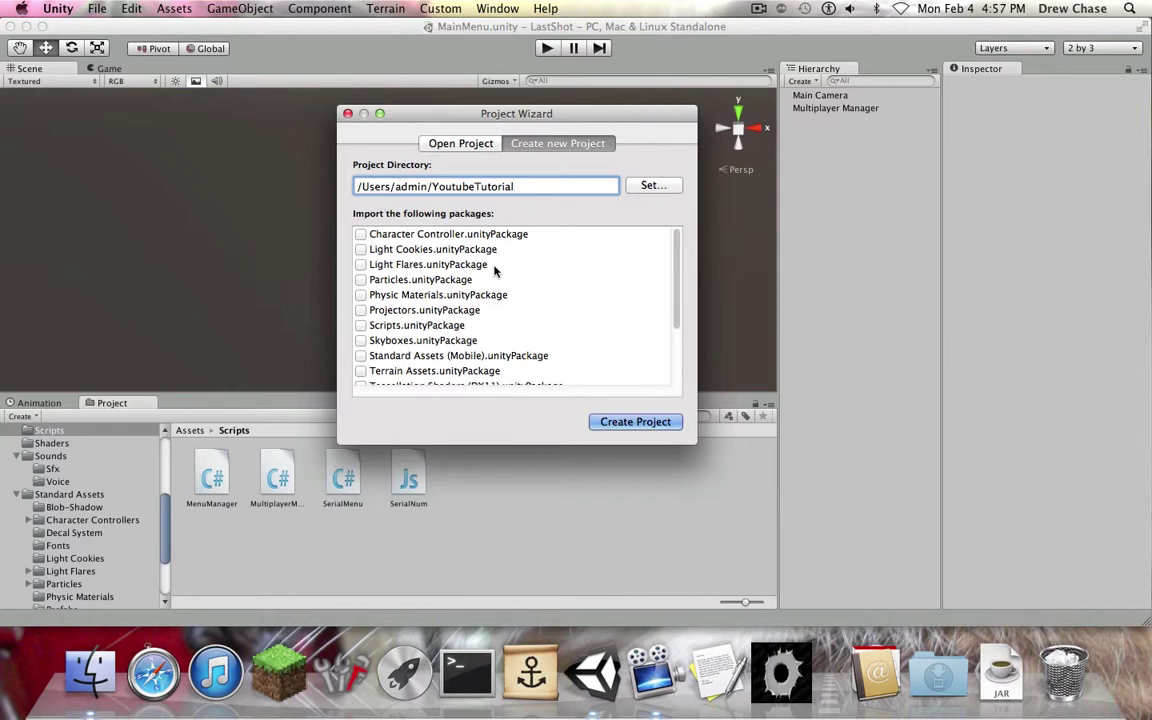
Include the Terrain Assets and Skyboxes packages in the new project's imports
scroll(497, 280, down, 3)
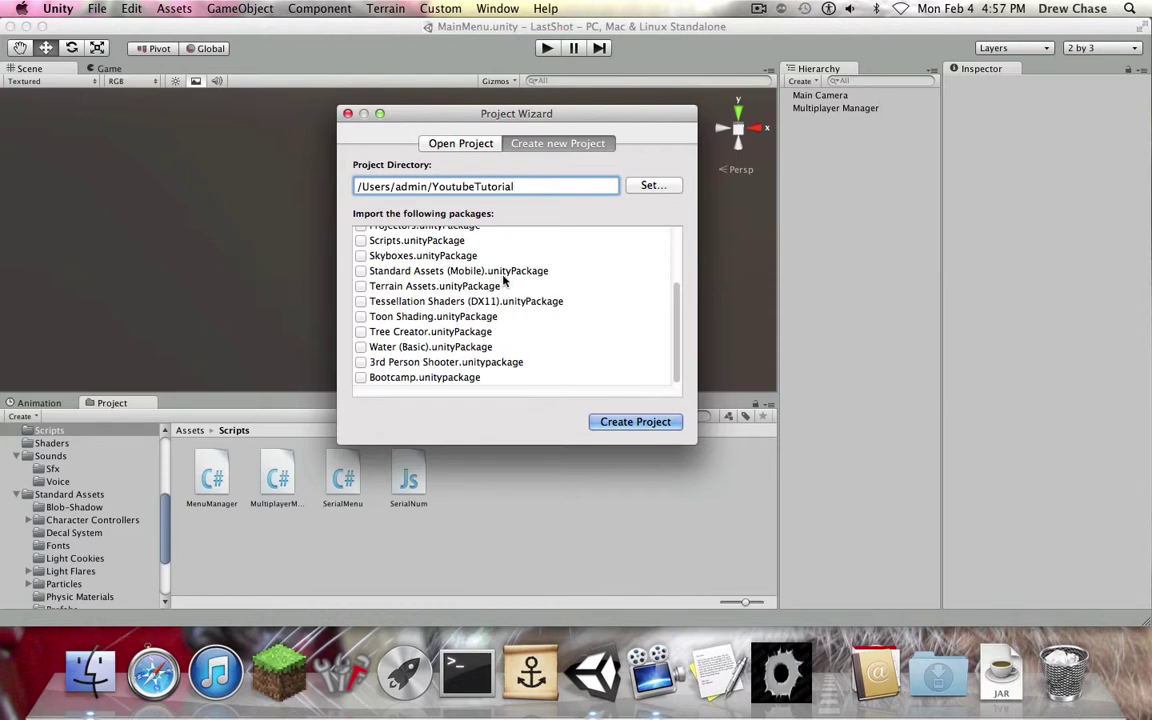
click(361, 286)
click(361, 257)
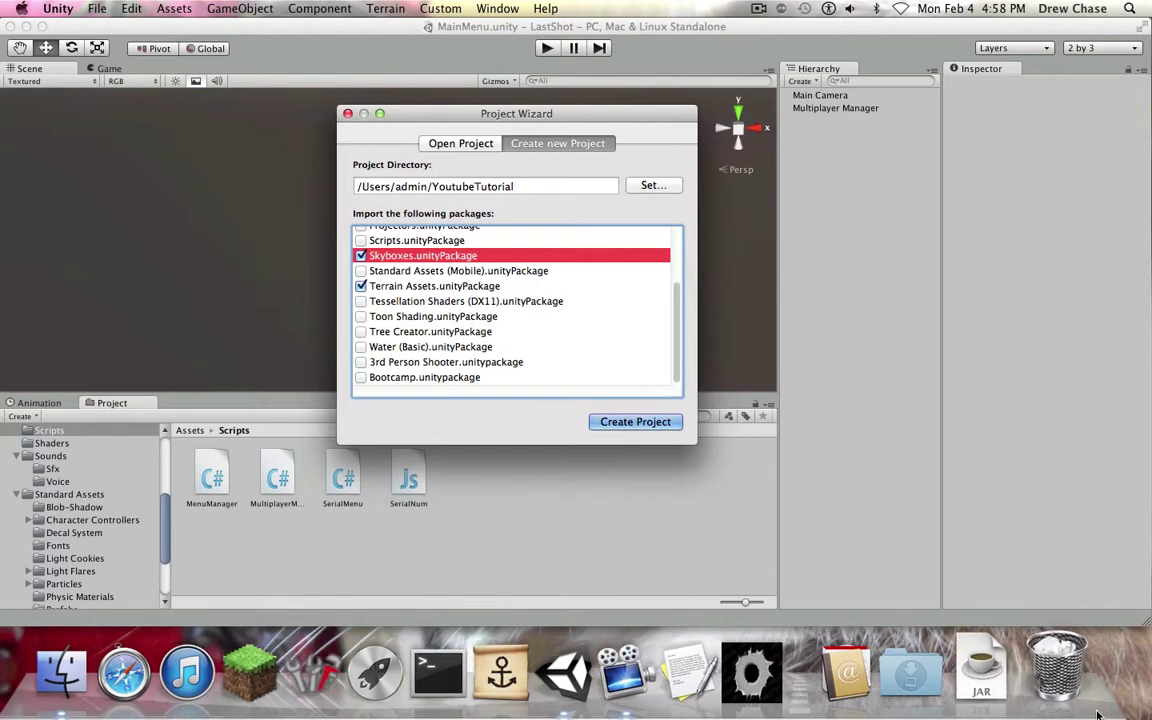
Permanently erase the items in the Trash and adjust the system volume
right_click(1078, 665)
click(1061, 576)
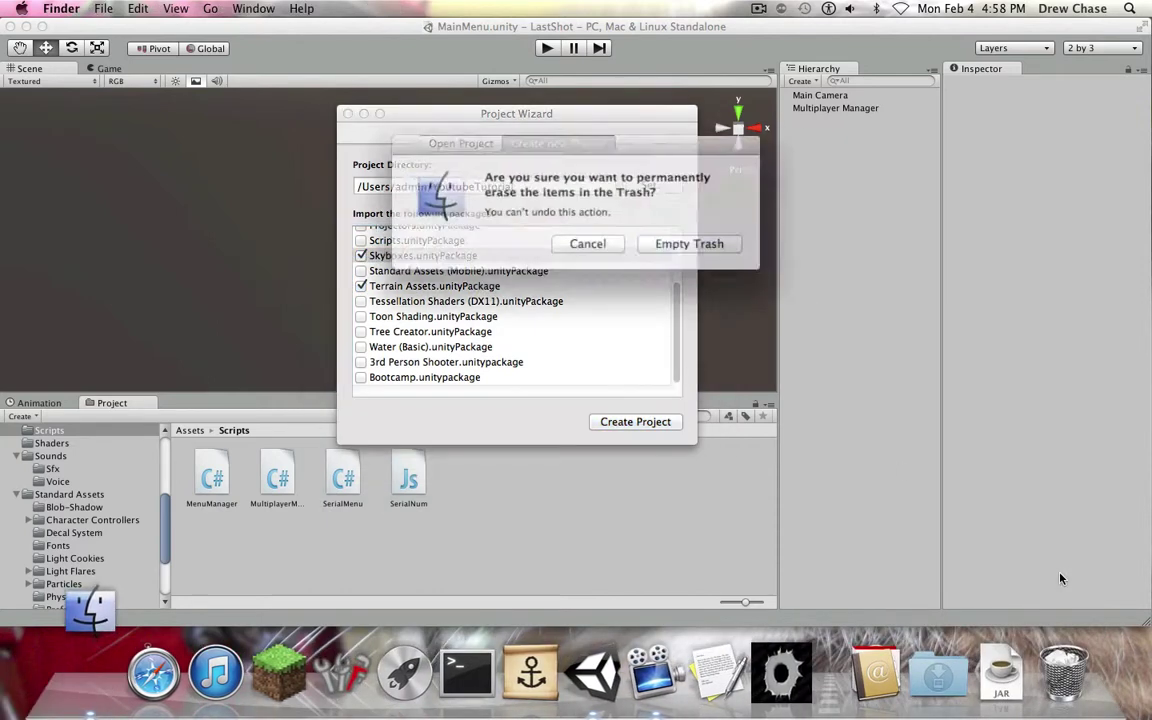
key(Return)
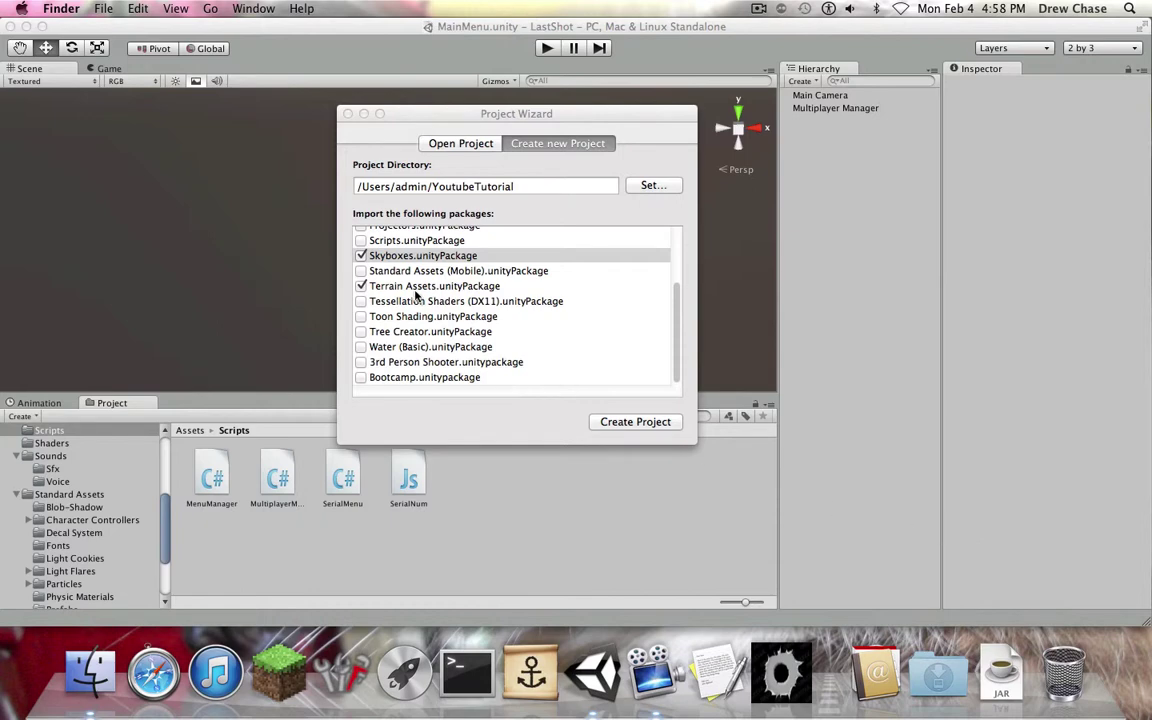
key(XF86AudioLowerVolume)
Add the Scripts and Character Controller packages to the new project's imports
scroll(447, 369, up, 5)
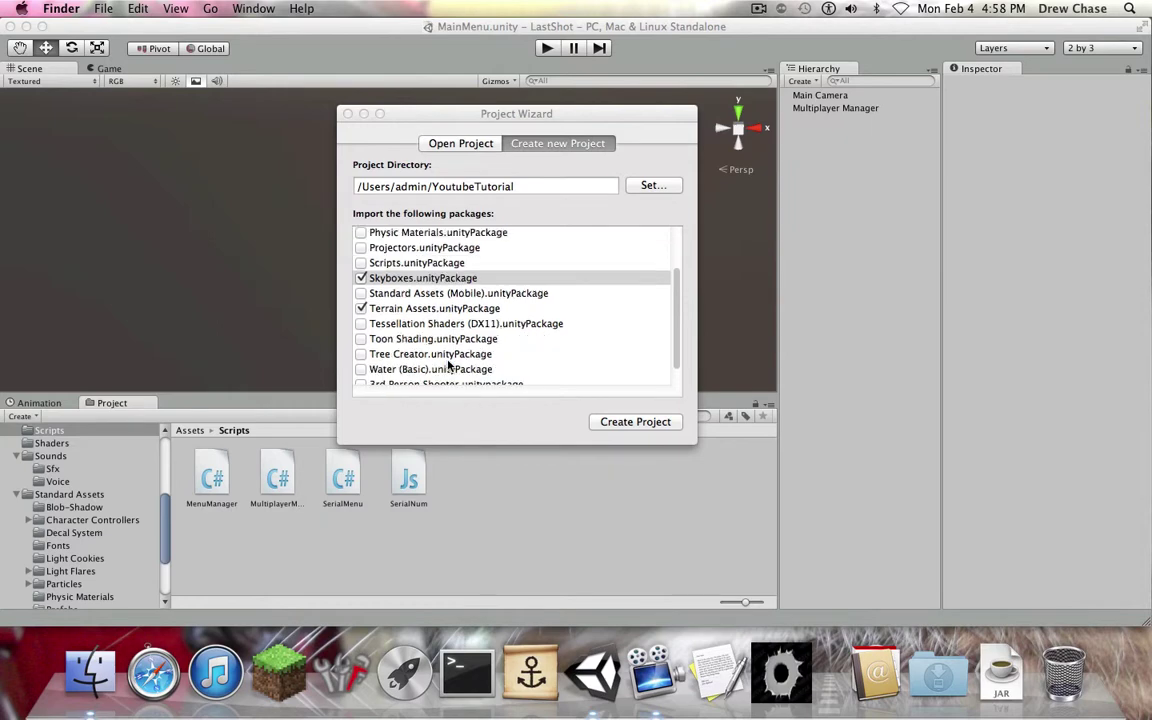
scroll(445, 376, down, 4)
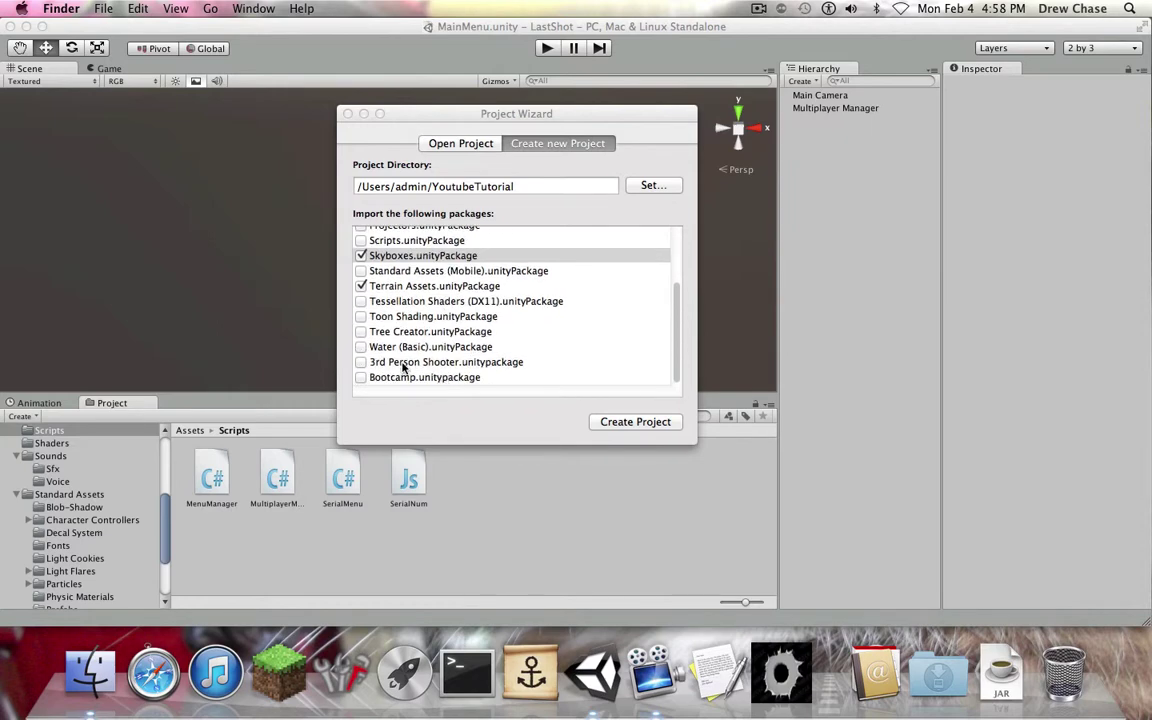
scroll(404, 364, up, 5)
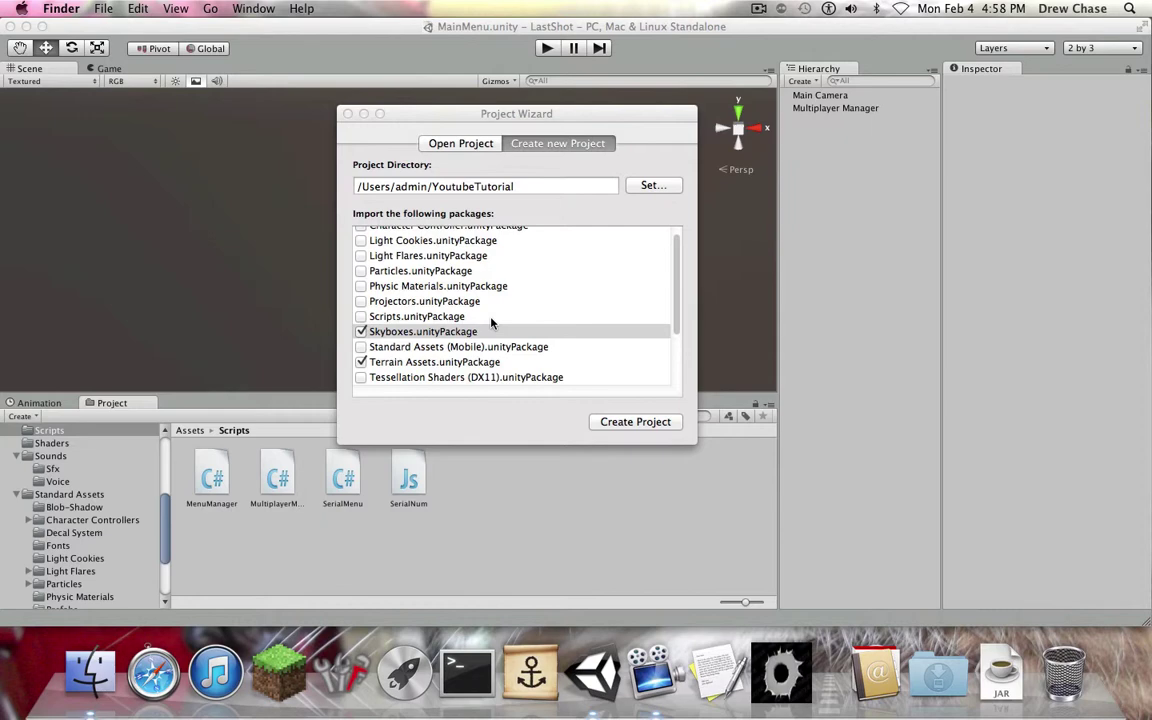
click(361, 316)
scroll(411, 368, up, 1)
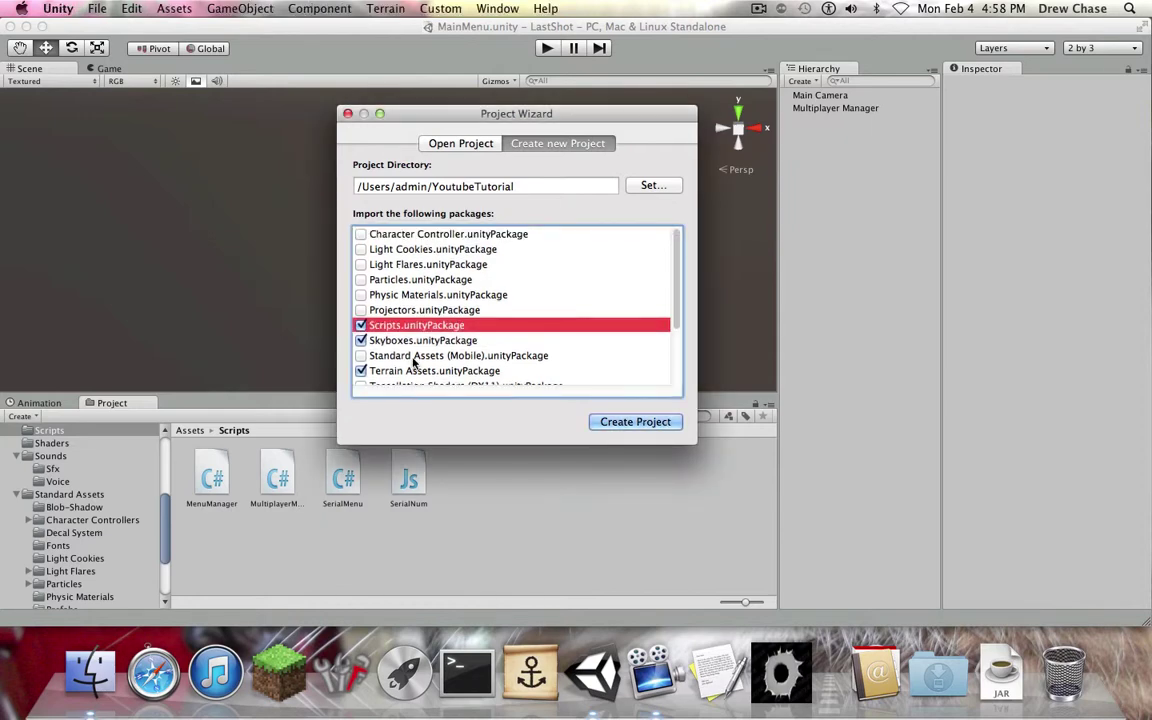
click(361, 234)
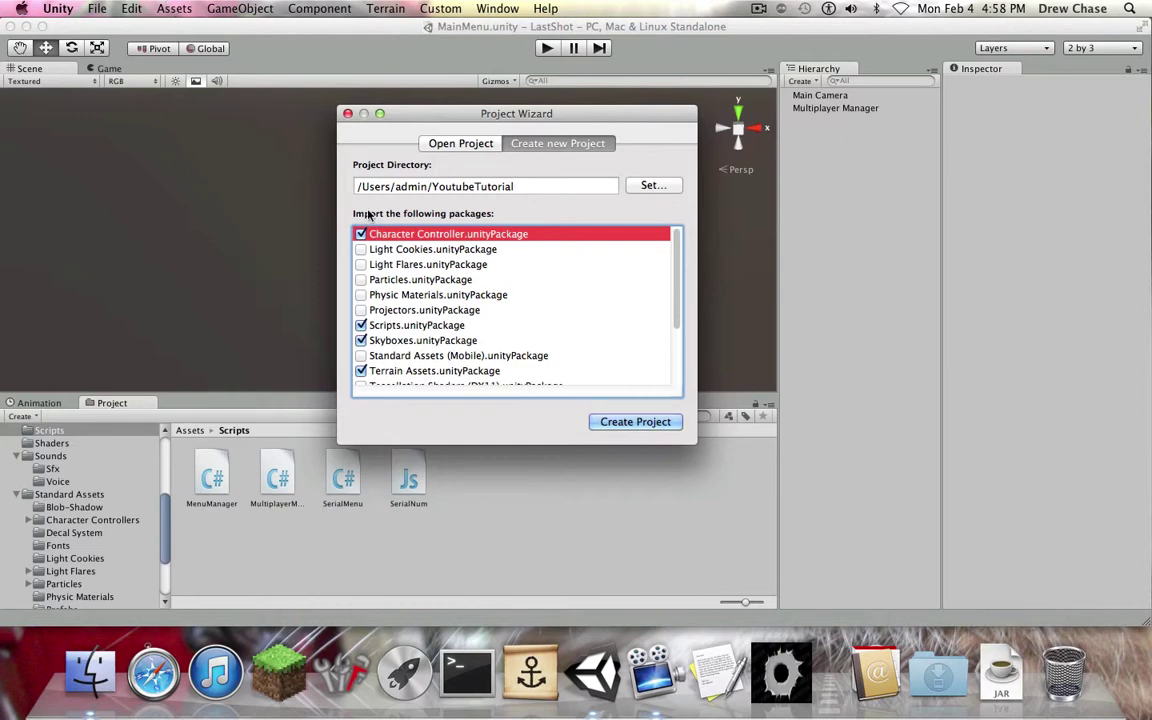
scroll(506, 351, down, 5)
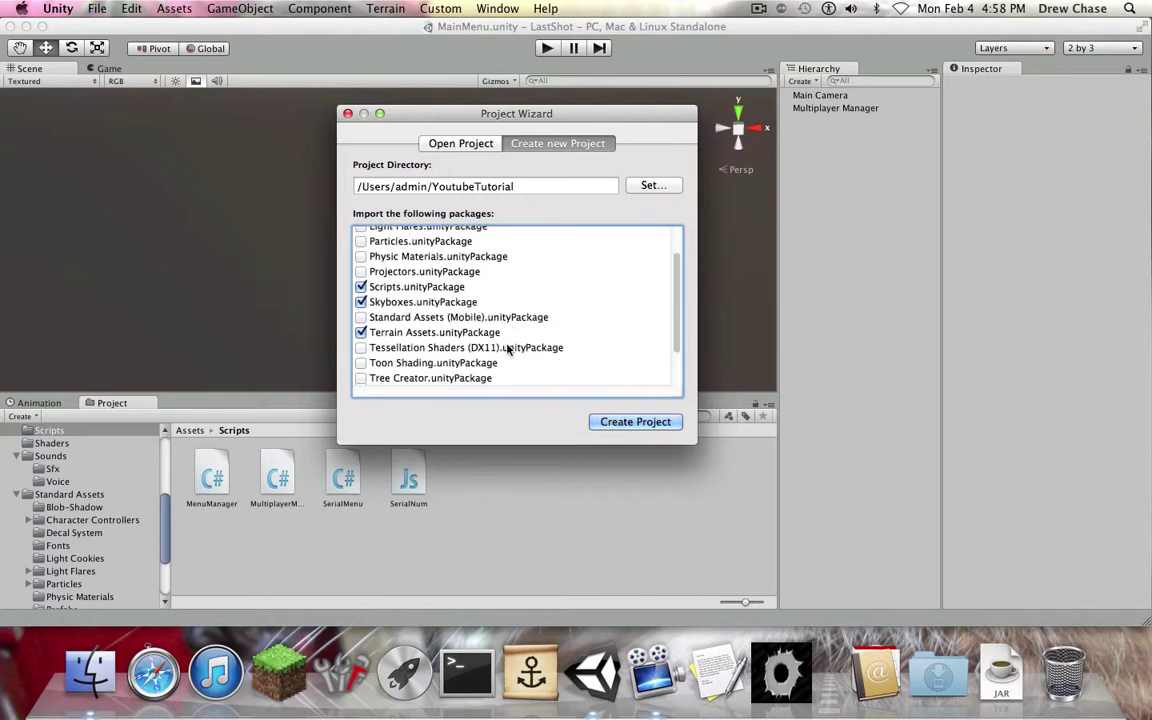
Add the Tree Creator package to the new project's imports and create the YoutubeTutorial project
scroll(409, 345, up, 4)
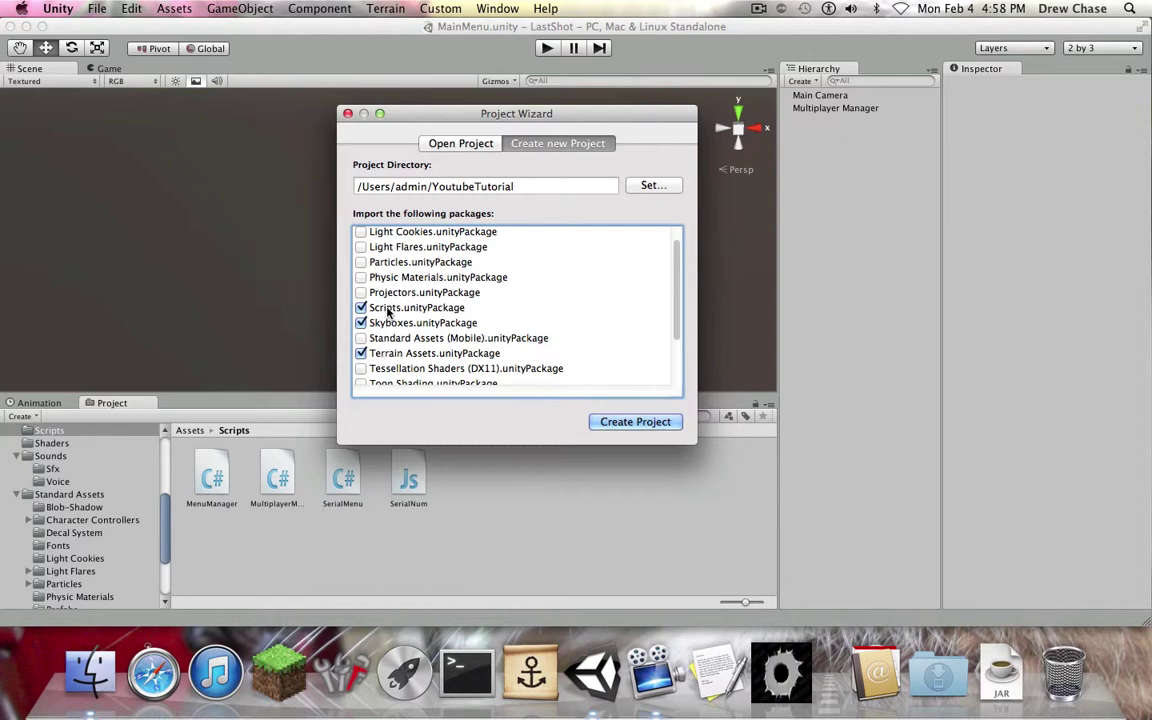
scroll(388, 312, up, 1)
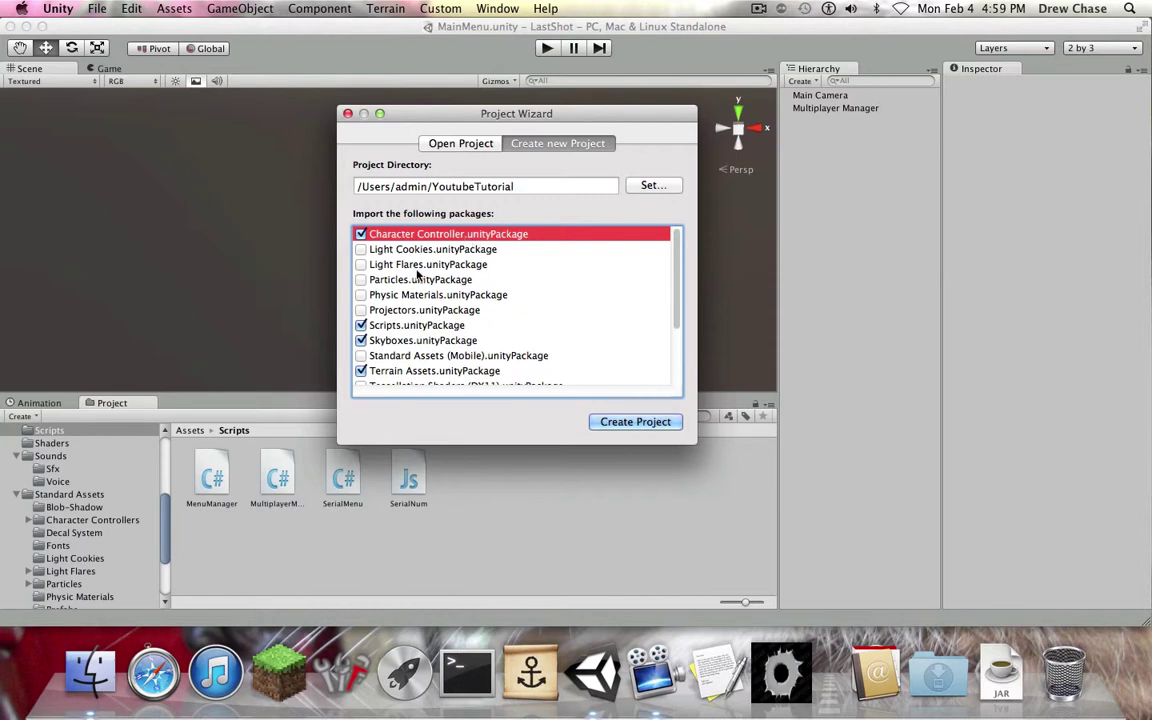
scroll(428, 307, down, 3)
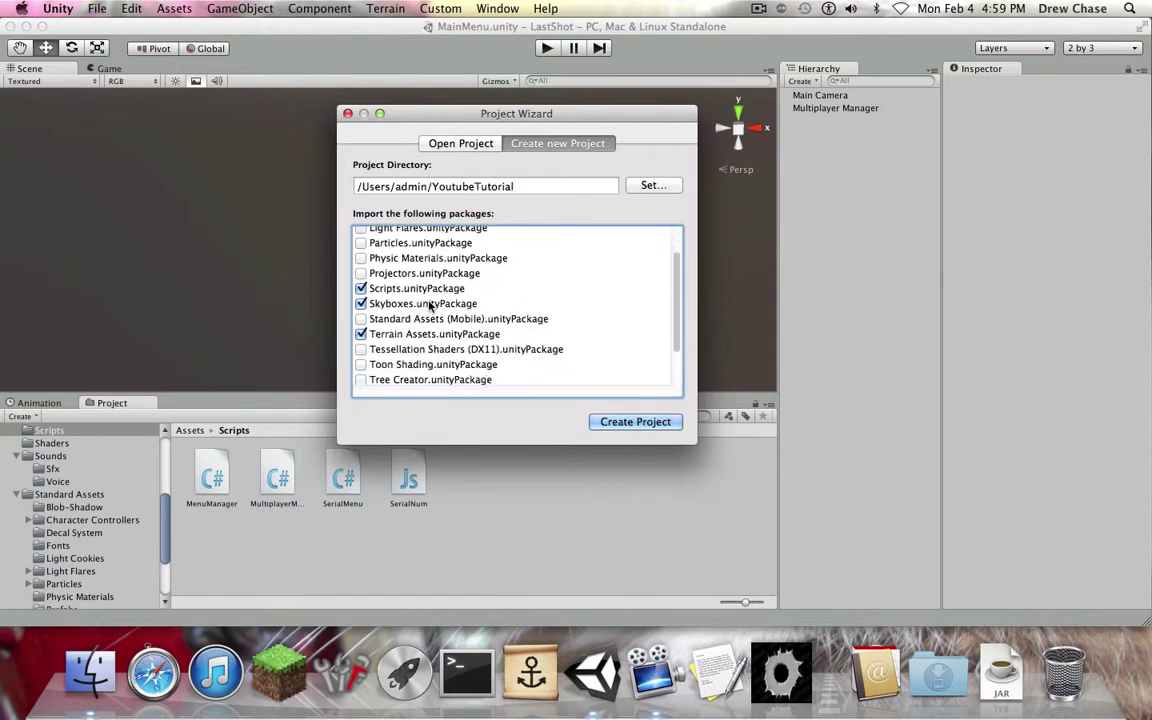
scroll(430, 307, down, 3)
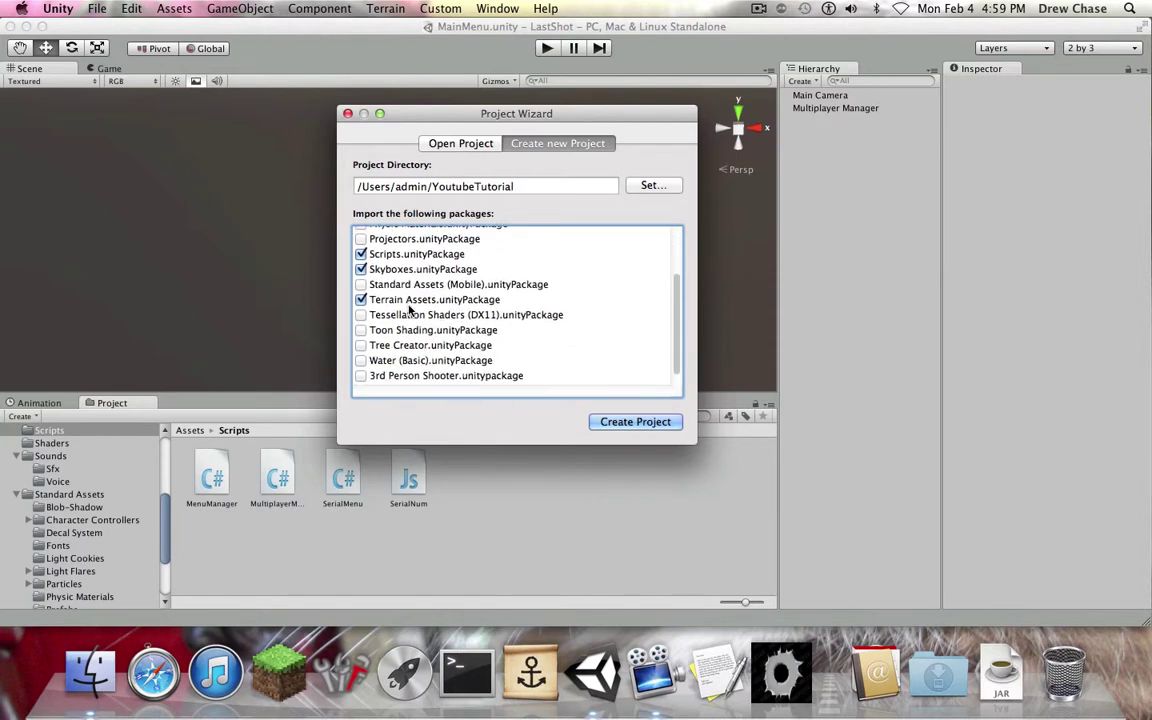
click(400, 332)
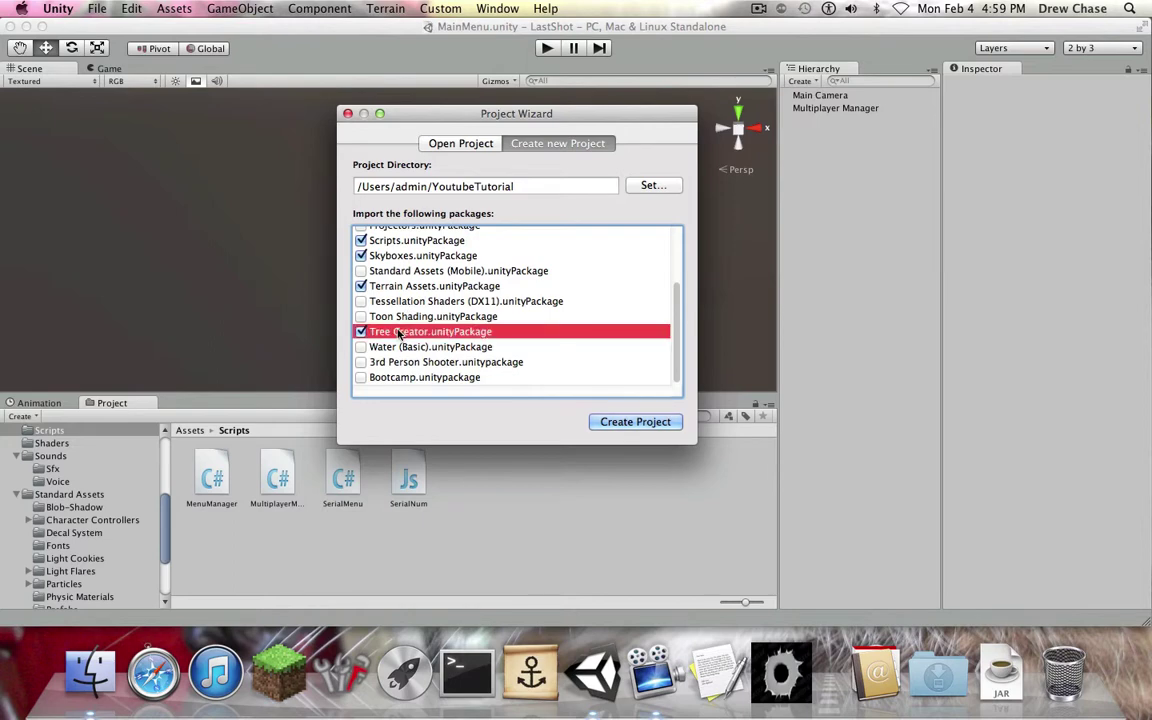
click(636, 422)
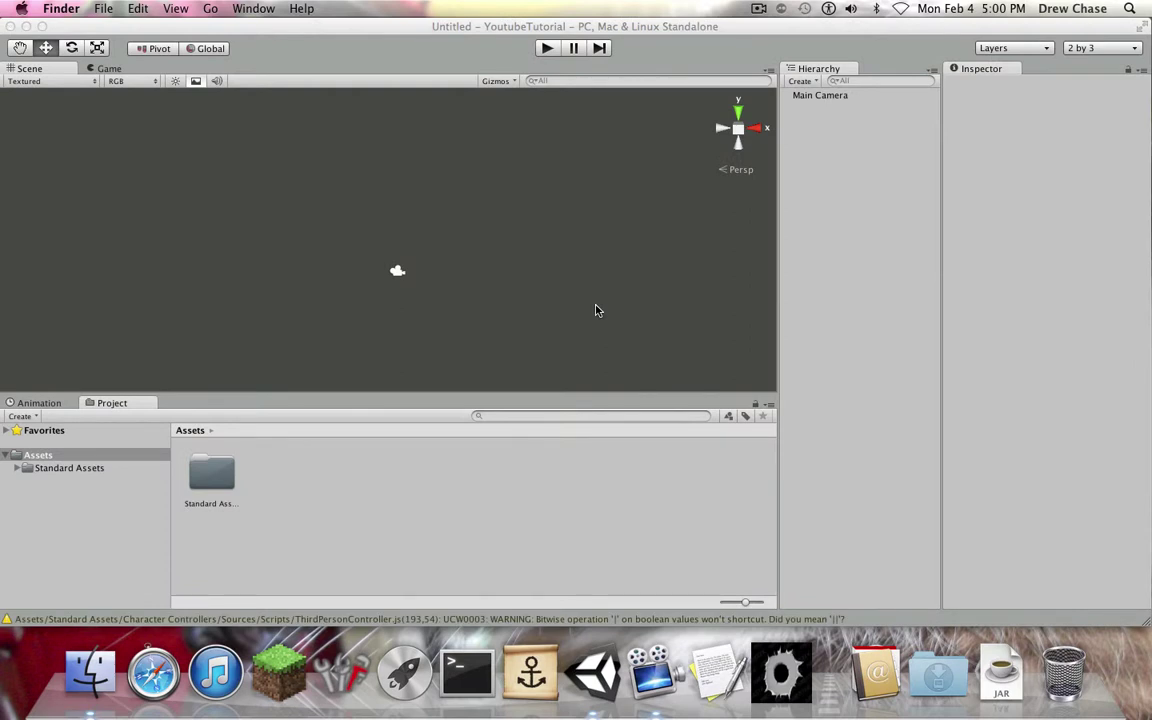
click(454, 28)
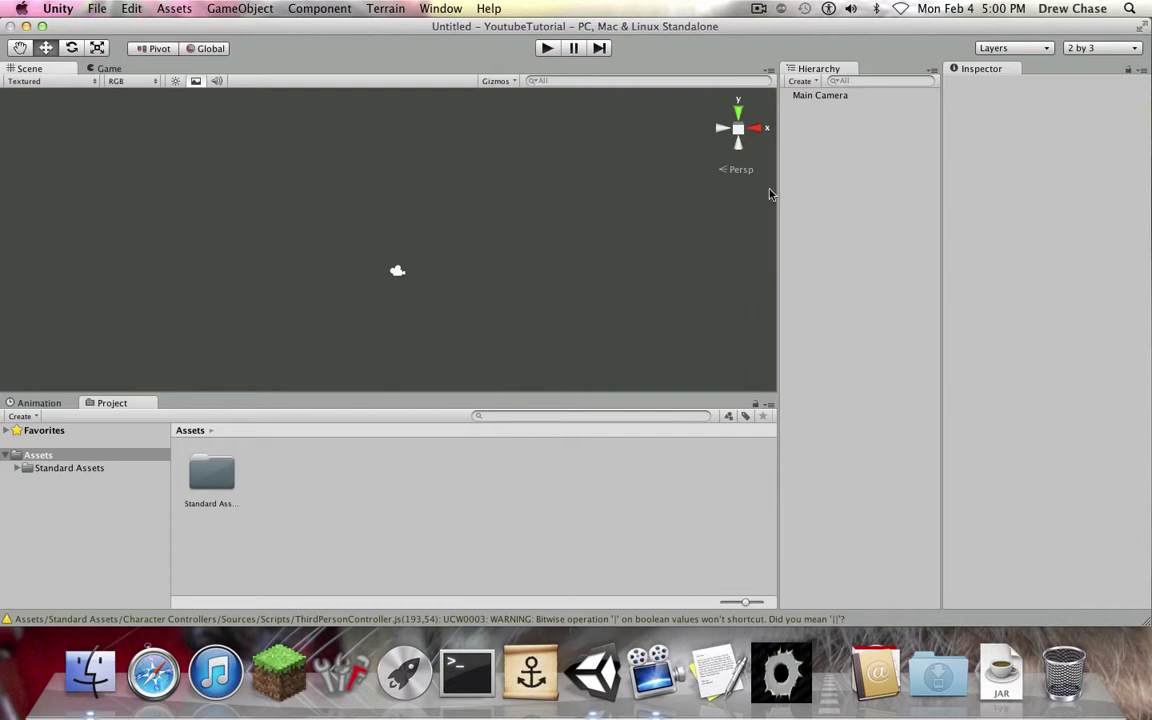
Launch the already built game to view its main menu with the Multiplayer and Single Player Mode options, and quit it
click(782, 678)
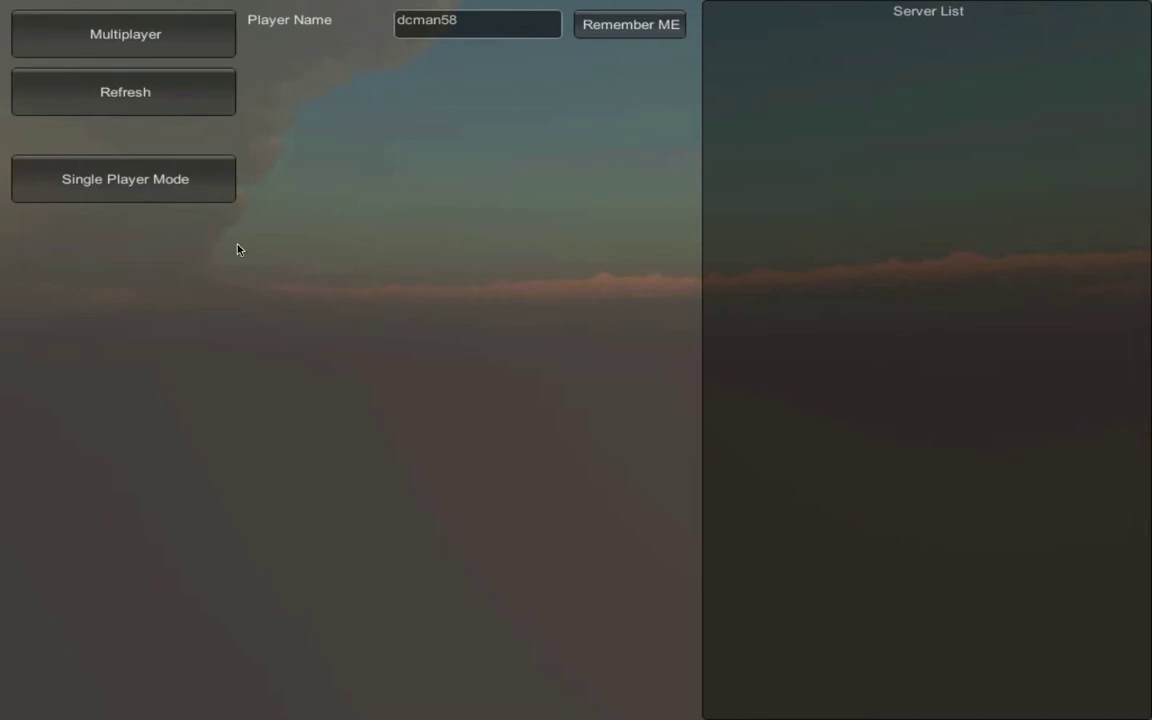
click(196, 189)
click(163, 50)
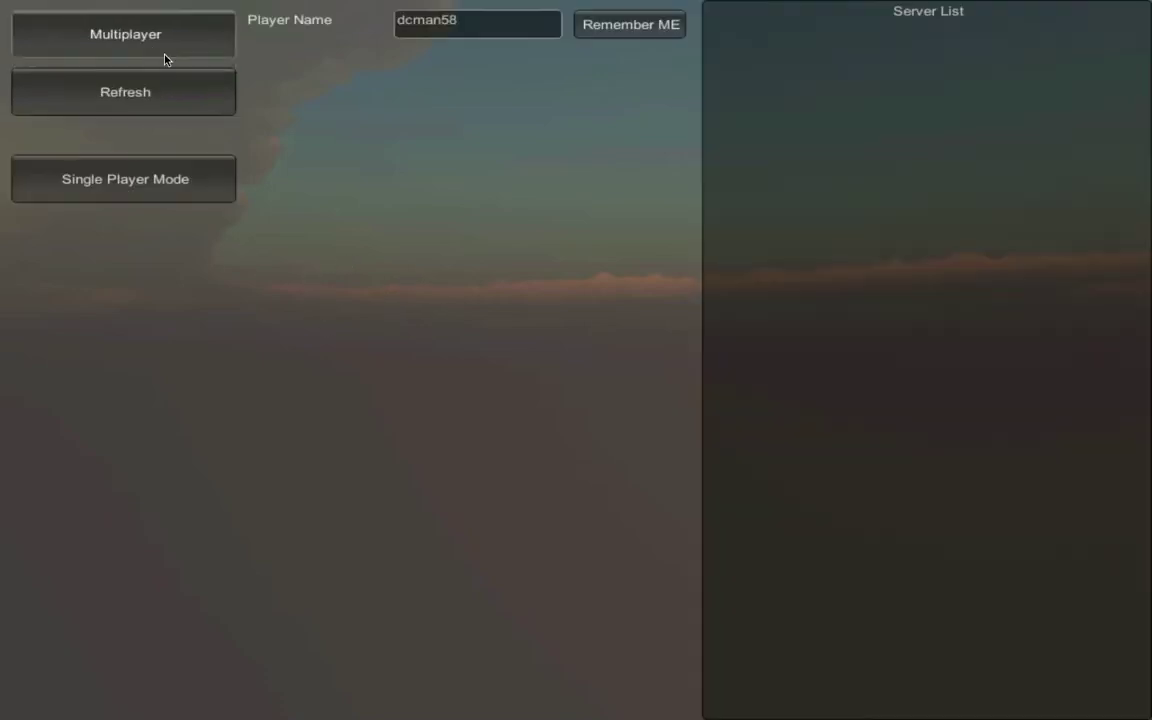
key(super+q)
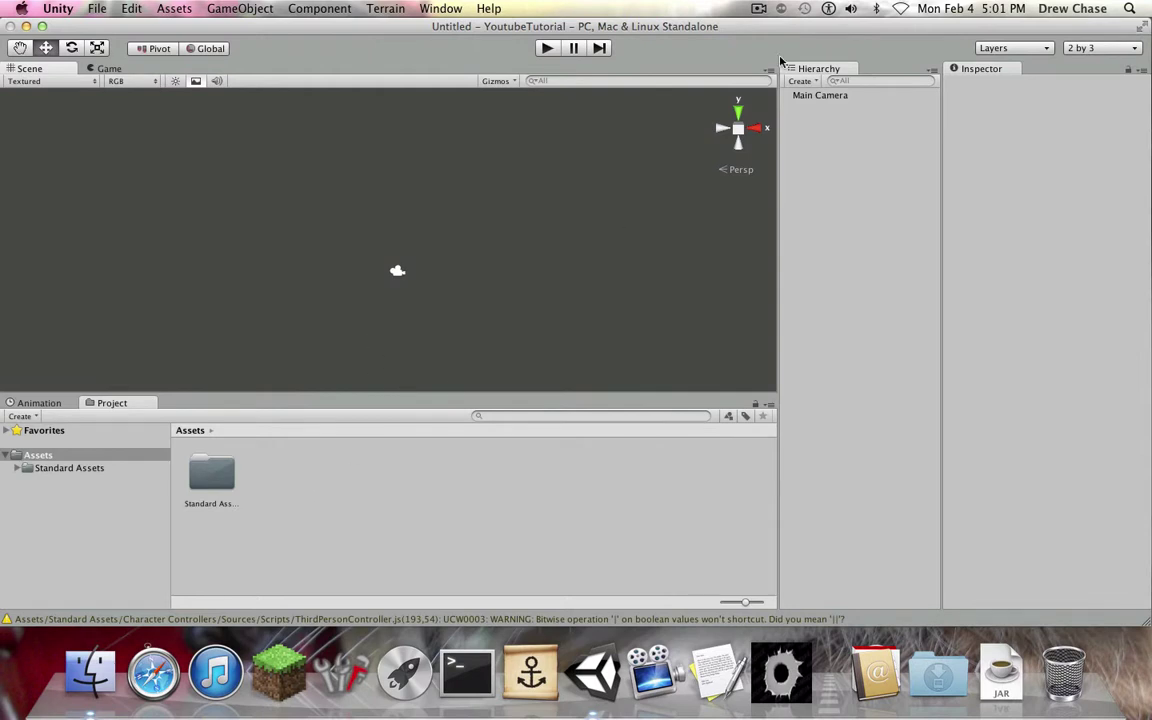
Browse the Standard Assets subfolders Tree Creator, Terrain Assets, Skyboxes, Scripts and Character Controllers to examine the imported assets
click(1142, 26)
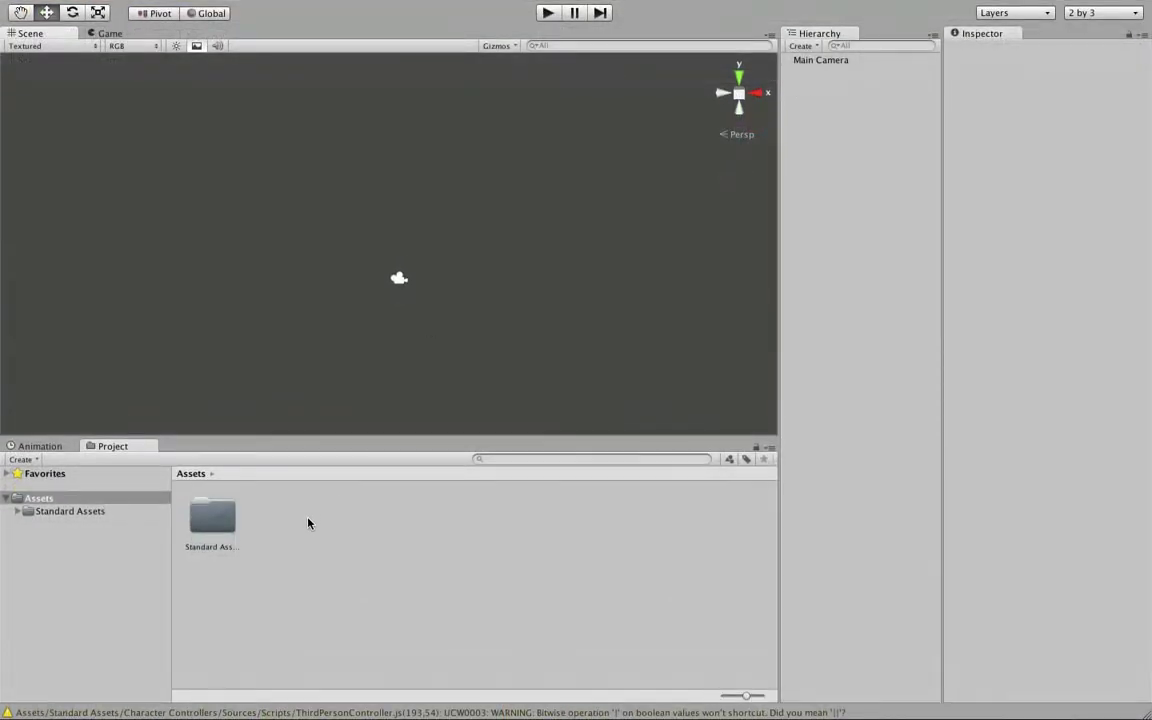
double_click(210, 518)
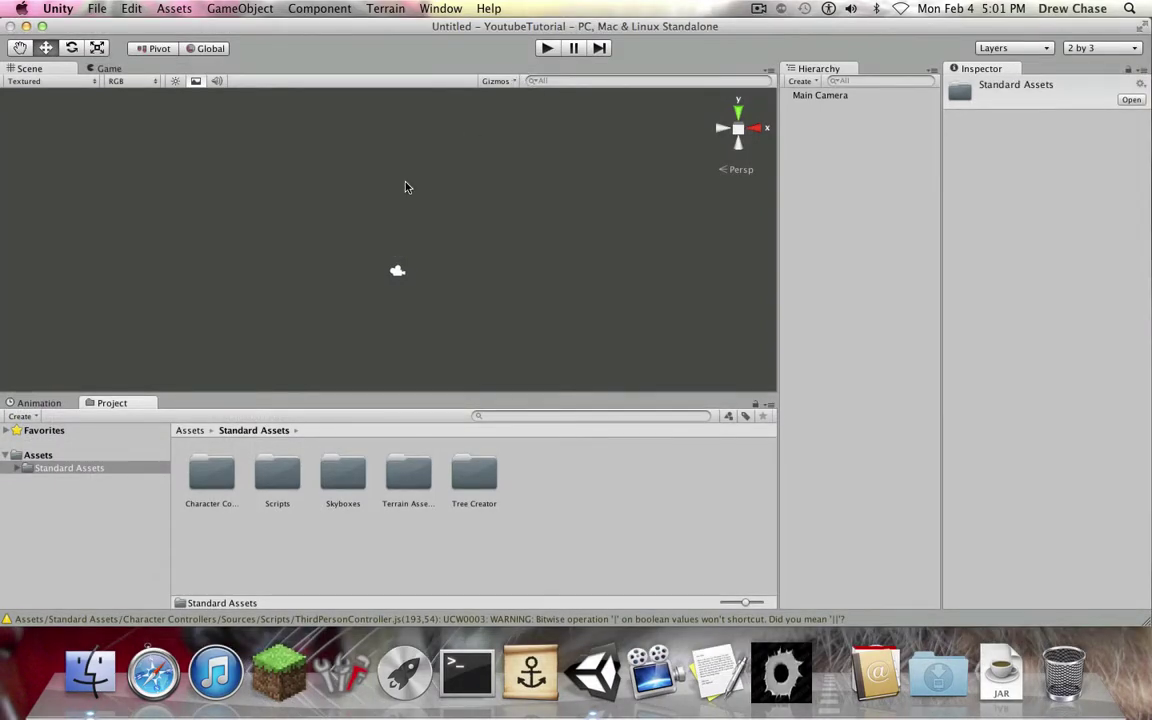
click(20, 467)
click(84, 533)
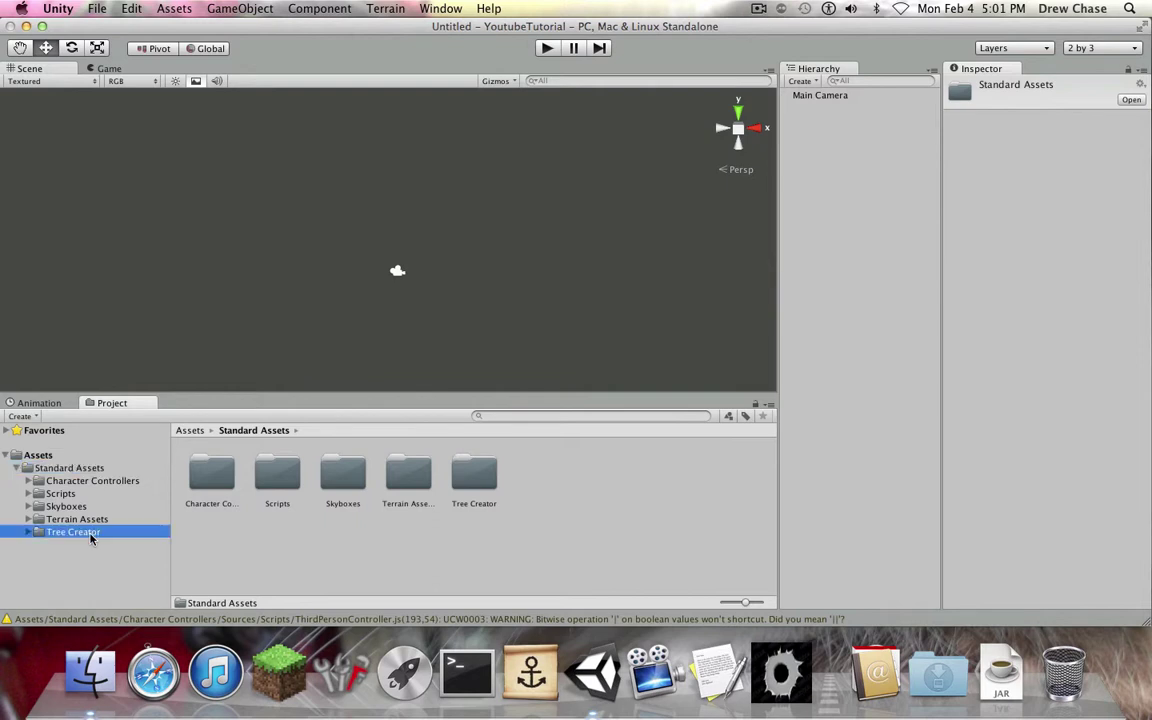
click(90, 520)
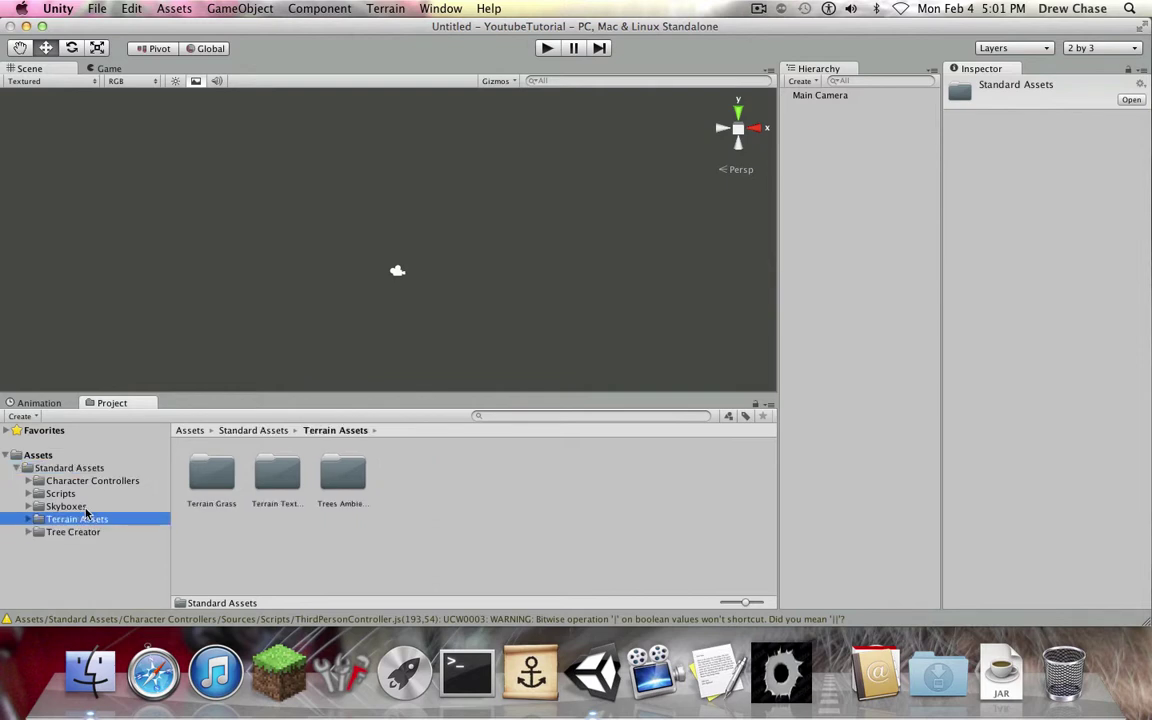
click(72, 506)
click(70, 493)
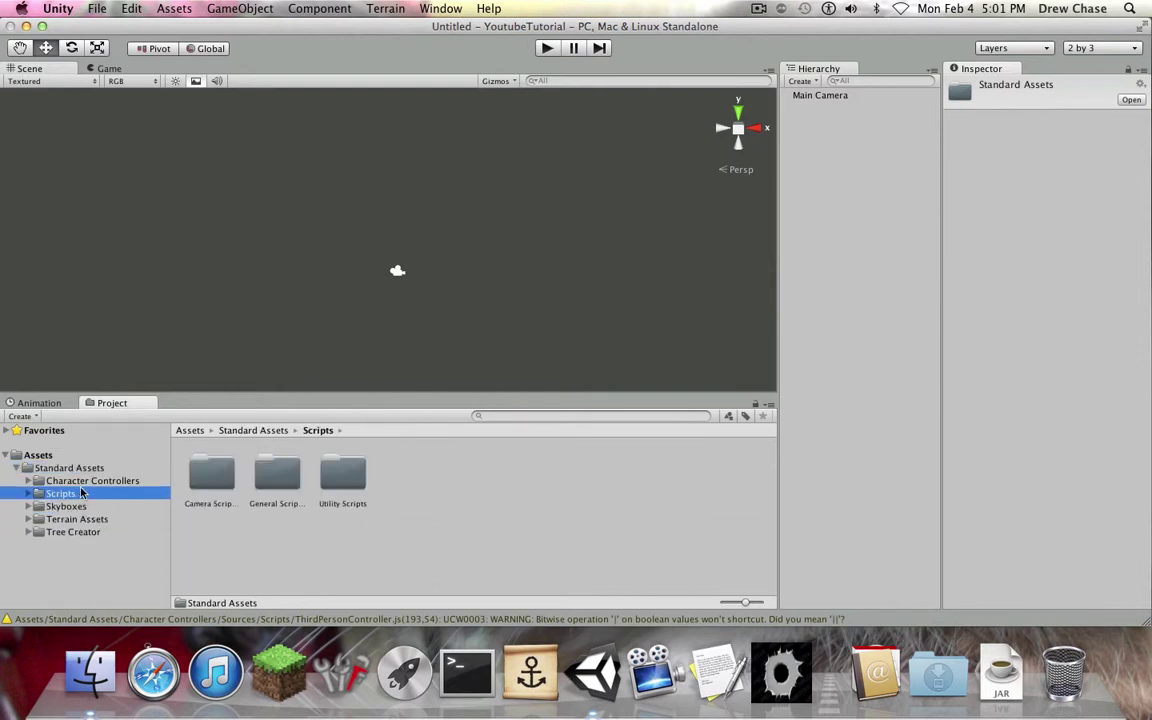
click(96, 483)
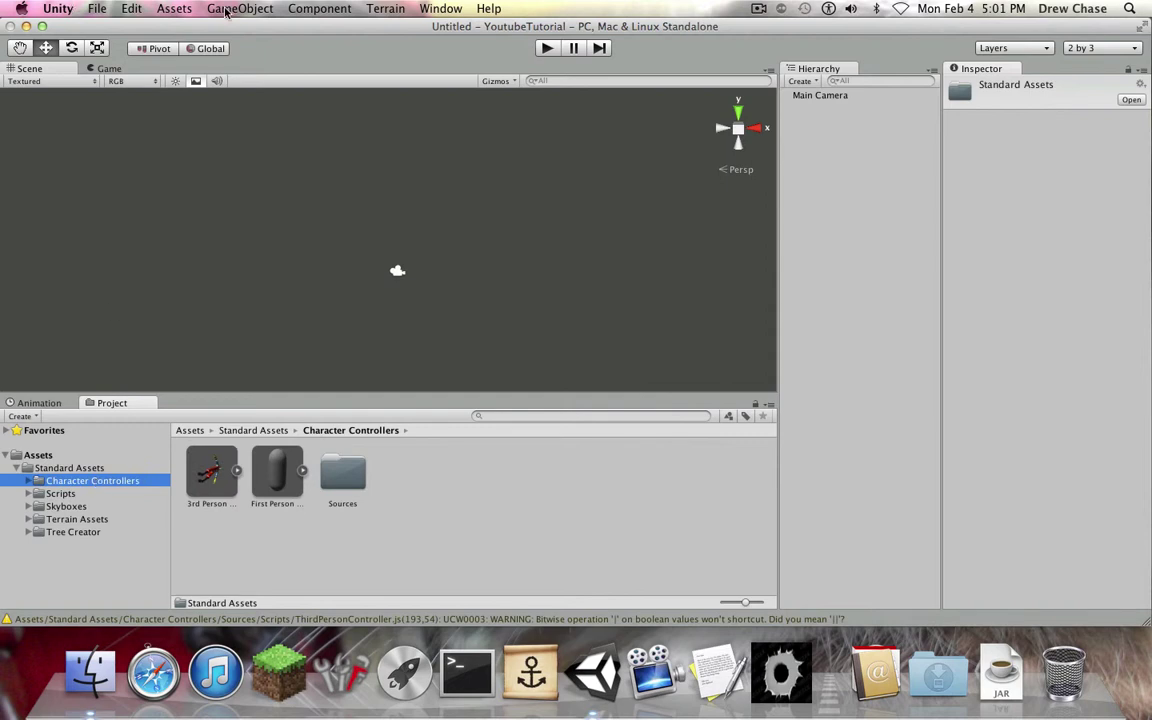
Create a new terrain object in the empty scene of the YoutubeTutorial project
click(343, 6)
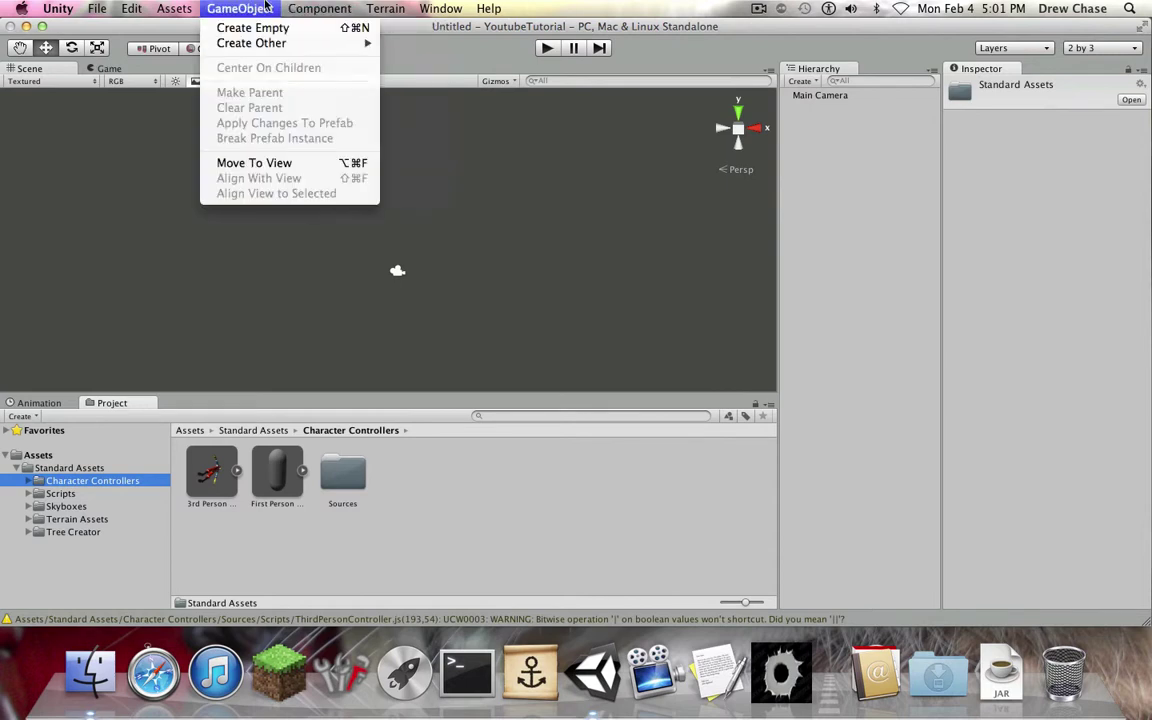
mouse_move(248, 43)
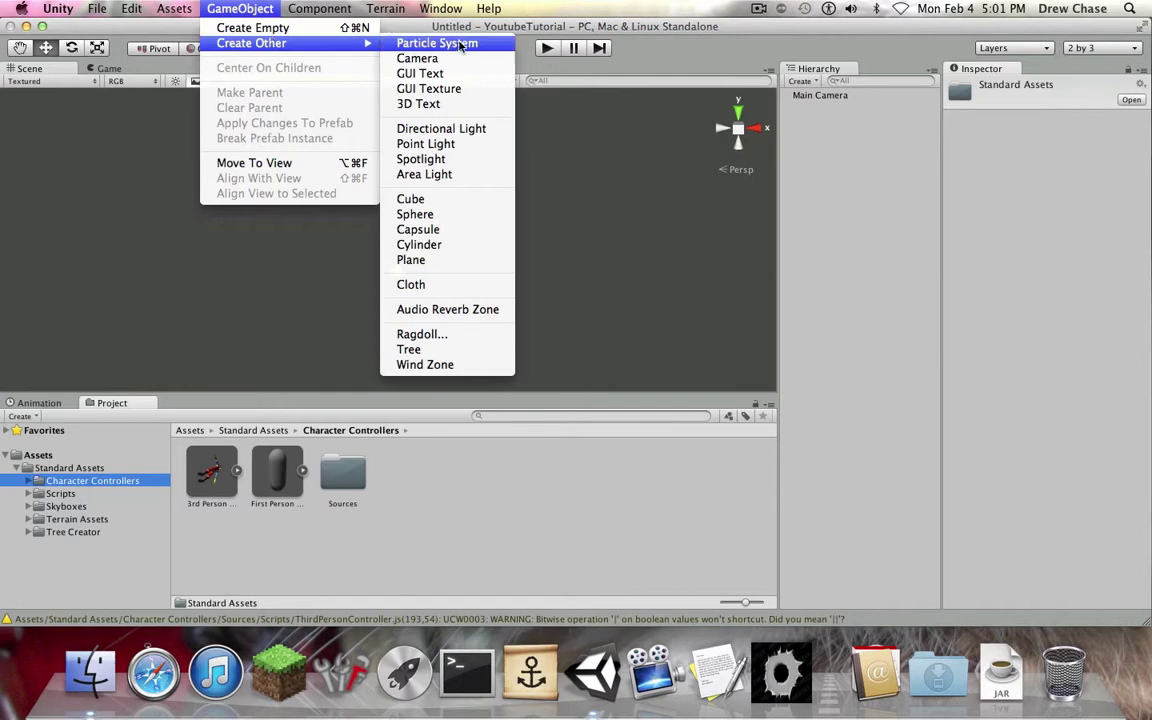
click(409, 200)
click(440, 8)
mouse_move(385, 9)
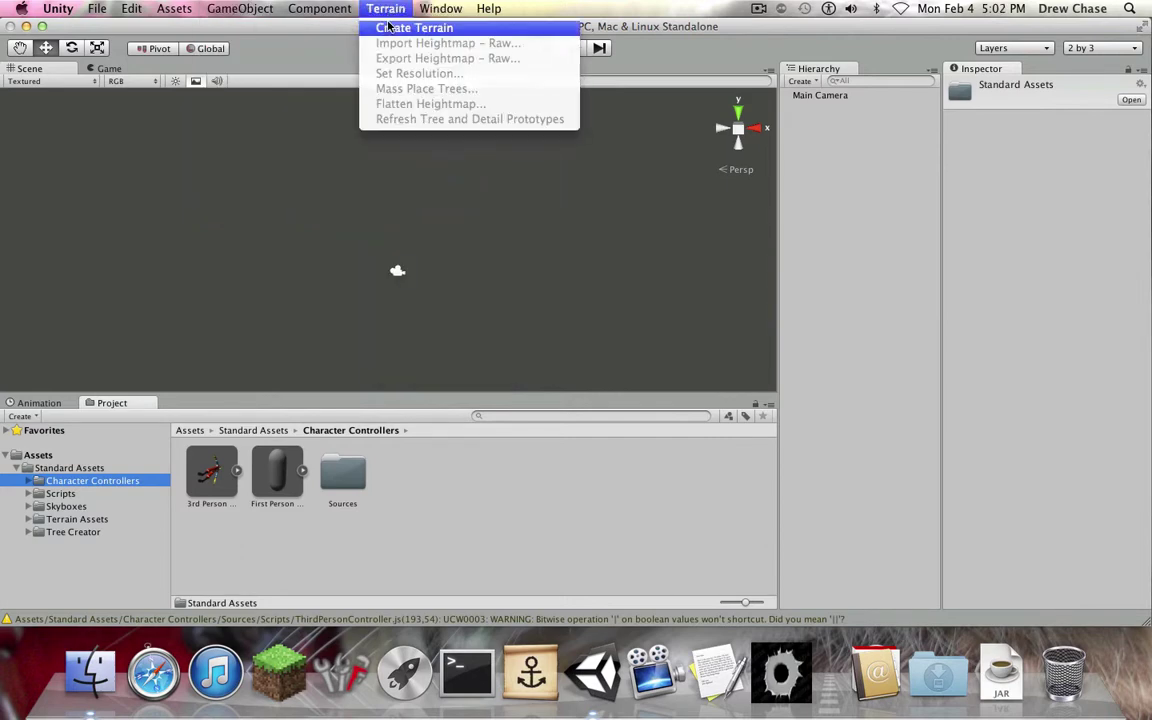
click(389, 27)
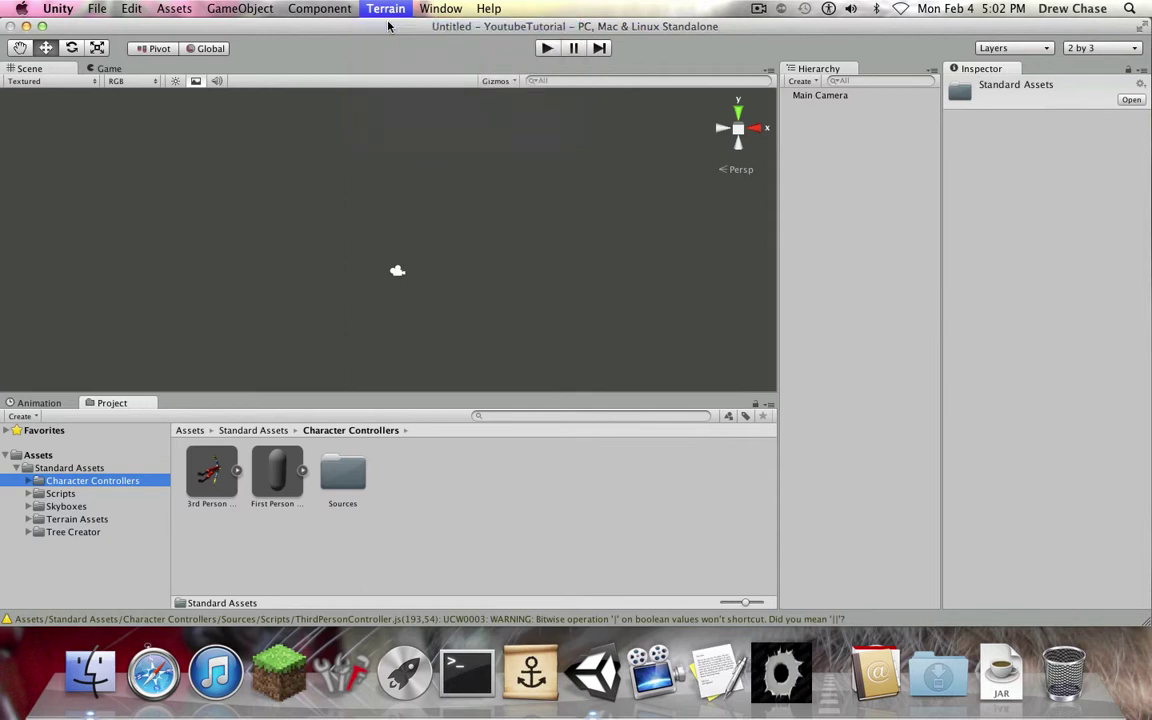
click(757, 8)
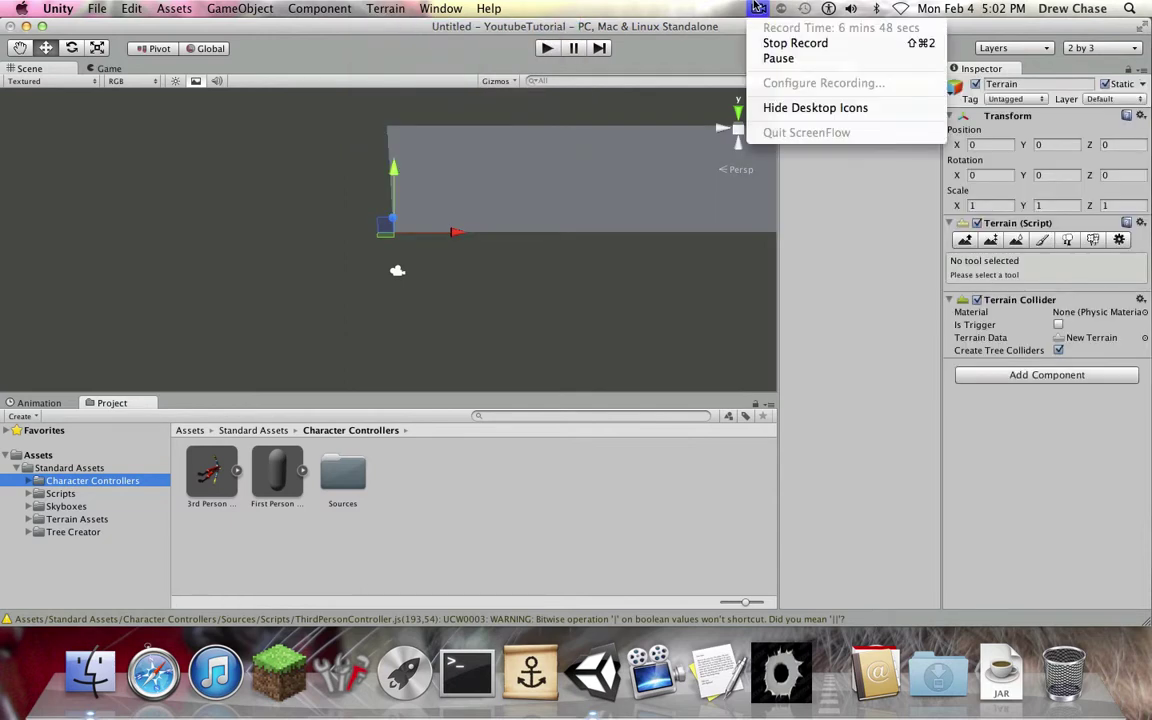
click(778, 58)
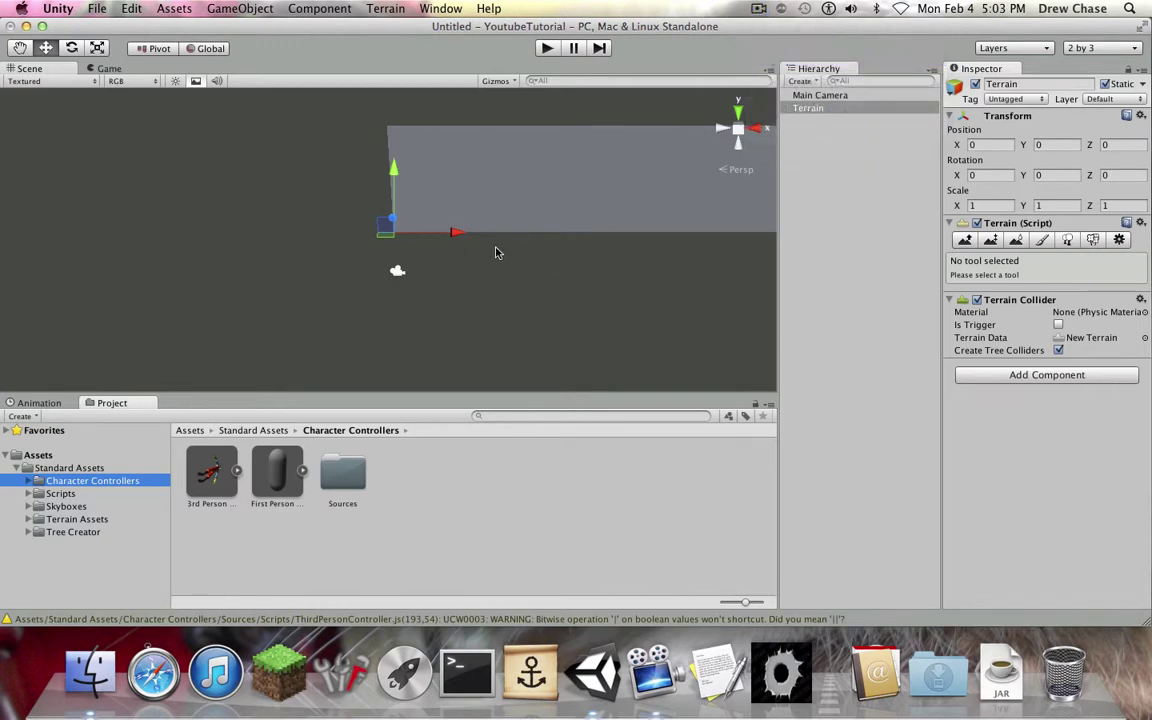
Compare the terrain with the Scene view's lighting and skybox display toggled, leaving scene lighting turned on
middle_drag(492, 258, 463, 296)
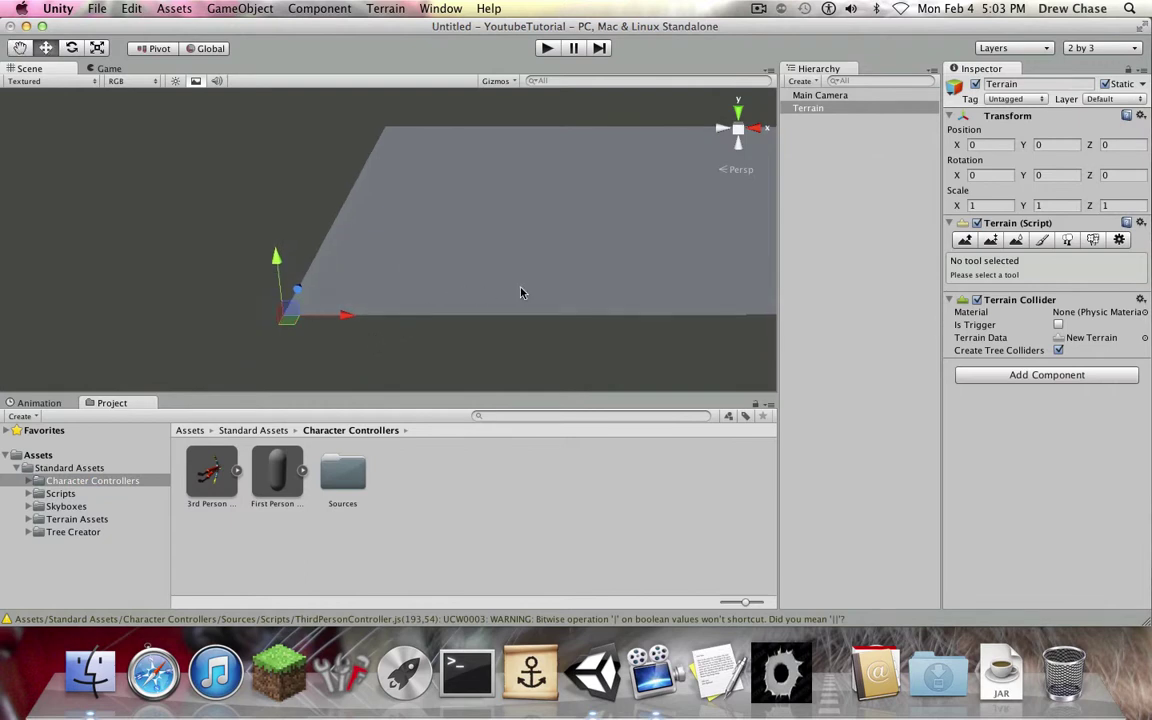
click(176, 81)
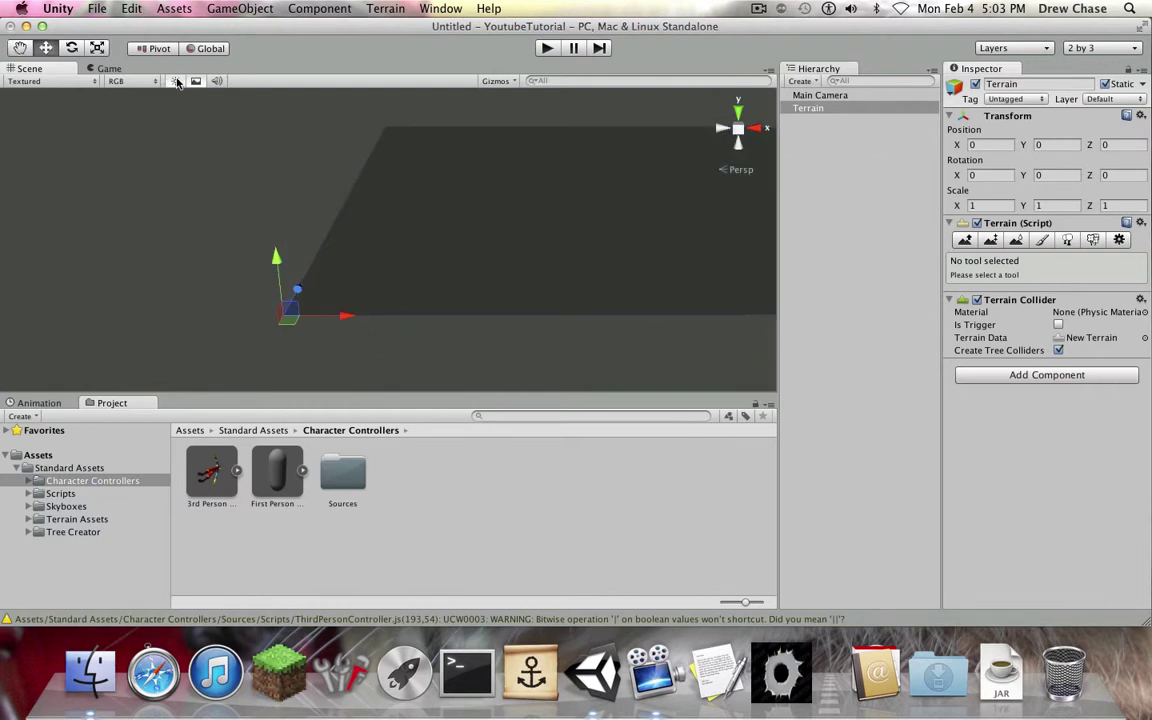
click(176, 81)
click(176, 81)
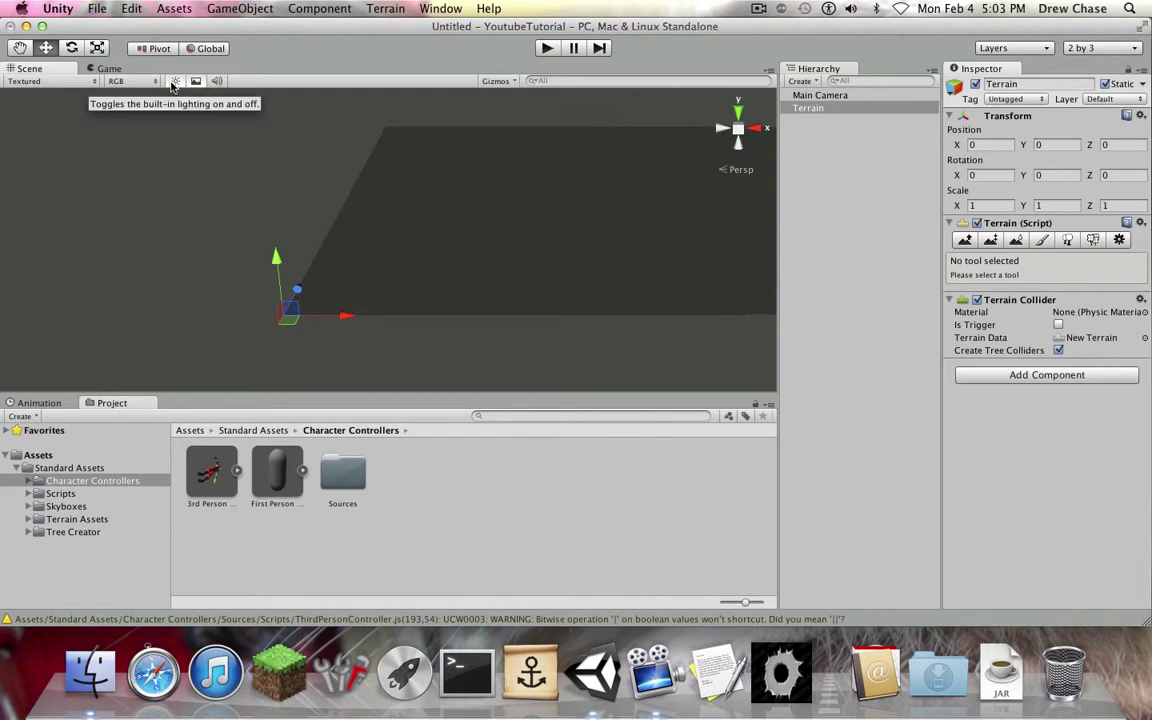
click(176, 84)
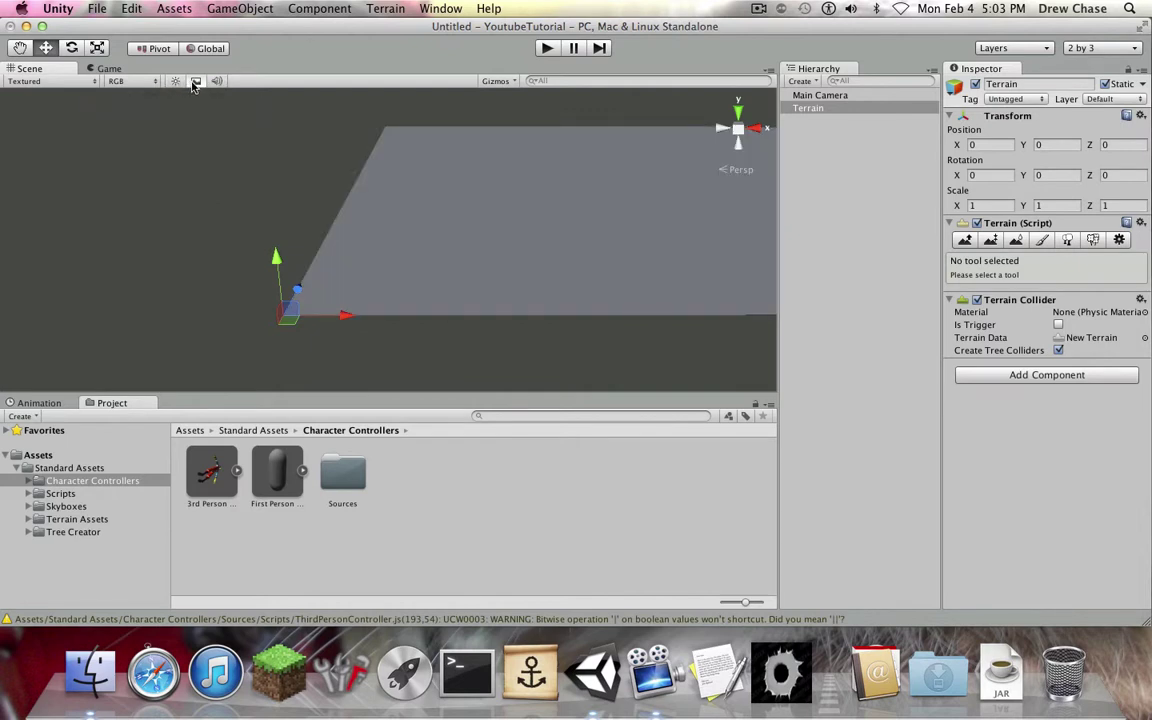
click(196, 84)
alt+drag(440, 276, 408, 285)
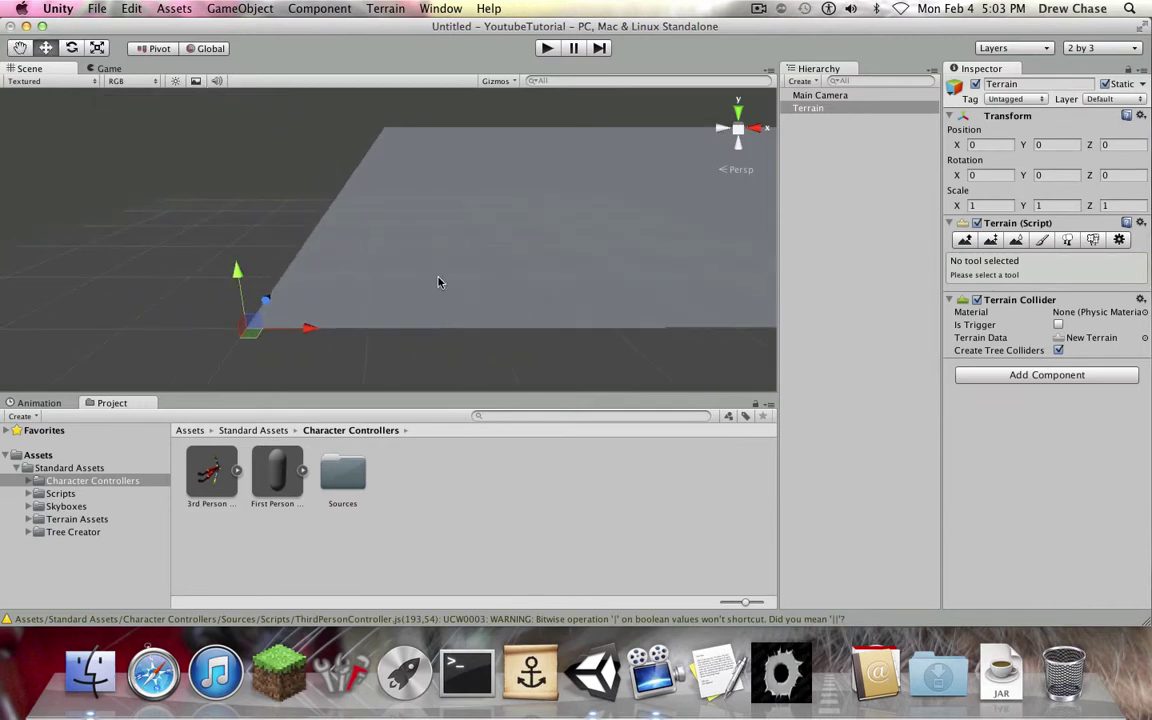
click(178, 81)
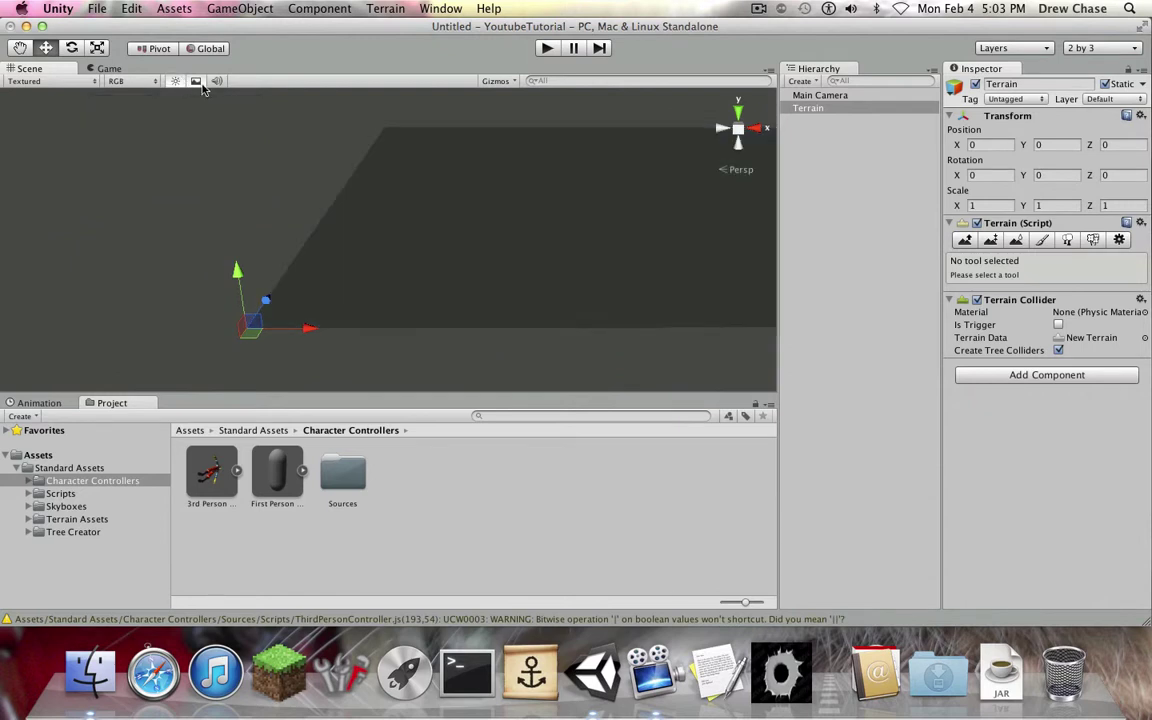
Locate the Main Camera near the terrain's corner and delete it from the scene
alt+drag(476, 265, 330, 285)
alt+drag(446, 315, 483, 291)
scroll(472, 302, up, 8)
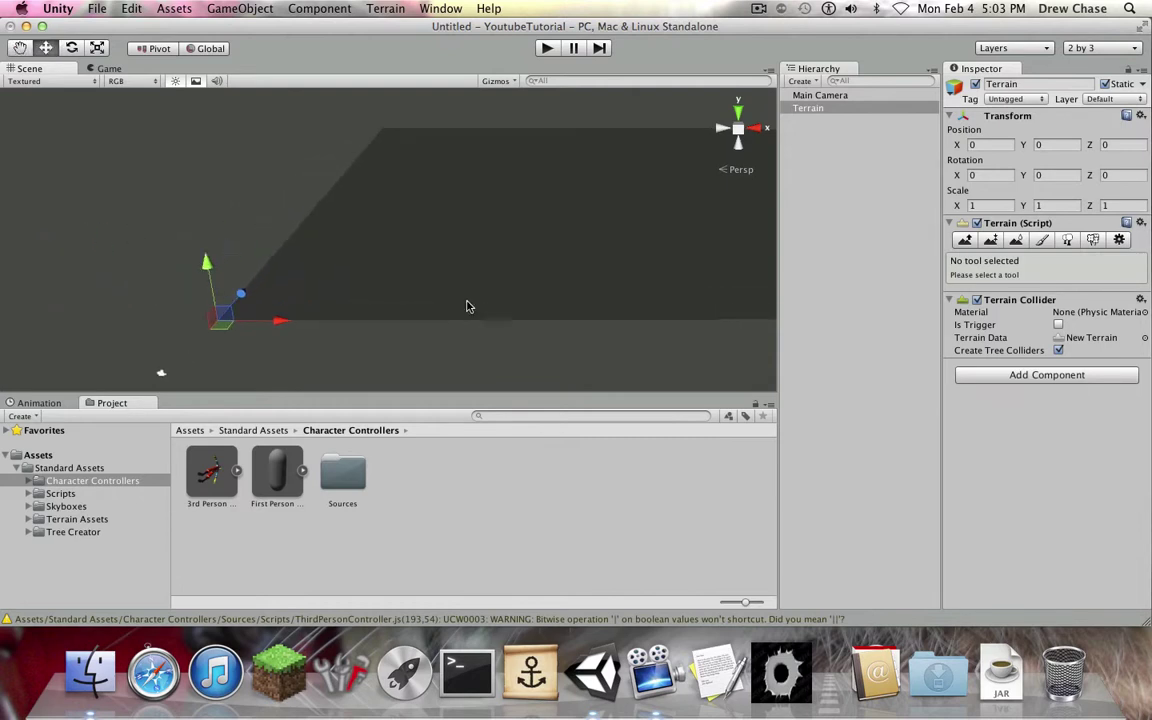
middle_drag(455, 262, 597, 133)
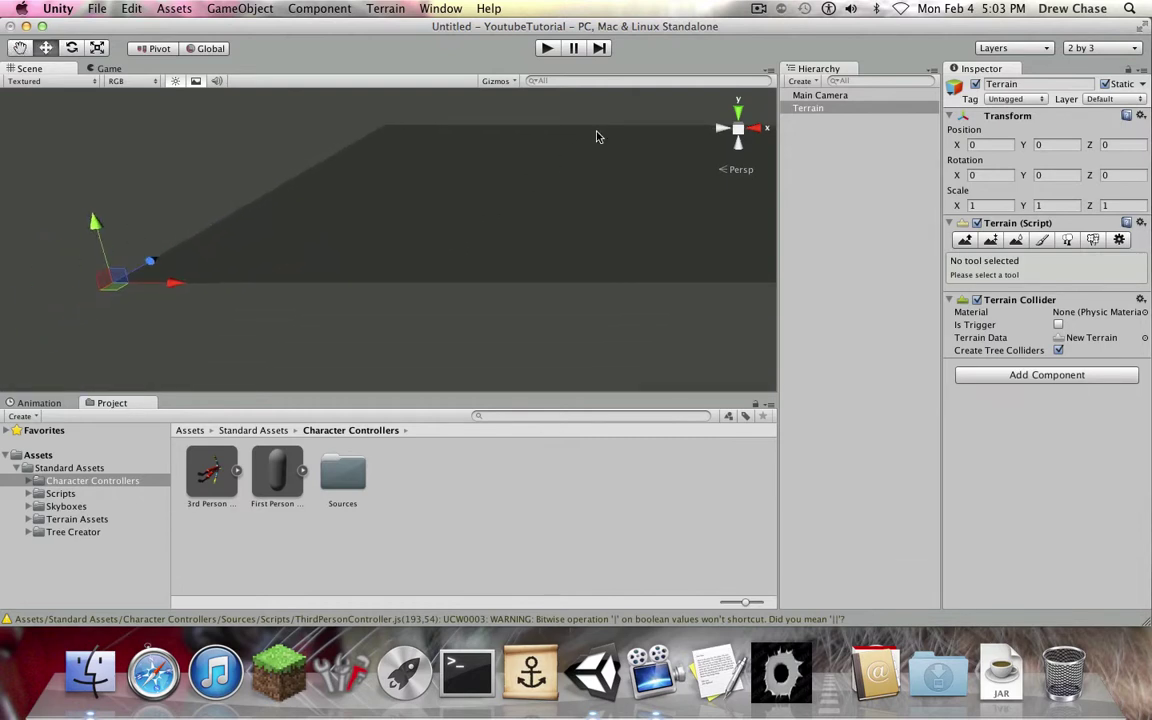
middle_drag(208, 373, 462, 294)
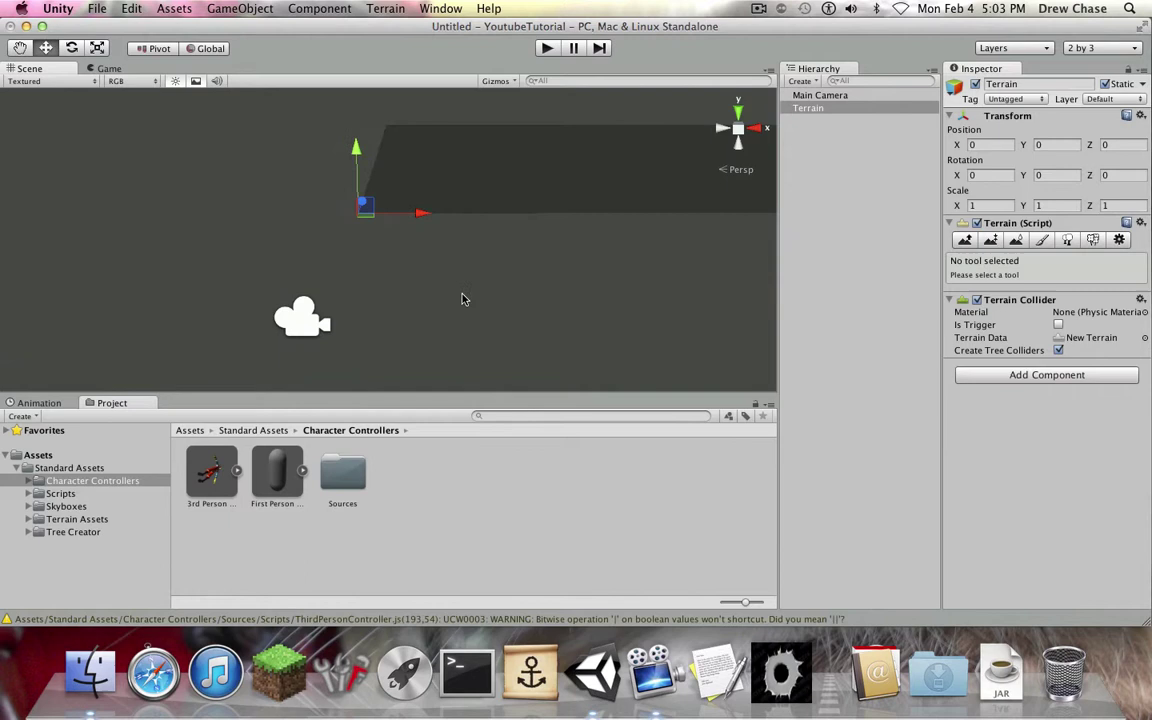
click(302, 318)
mouse_move(363, 318)
mouse_down()
mouse_move(460, 316)
mouse_move(352, 319)
mouse_up()
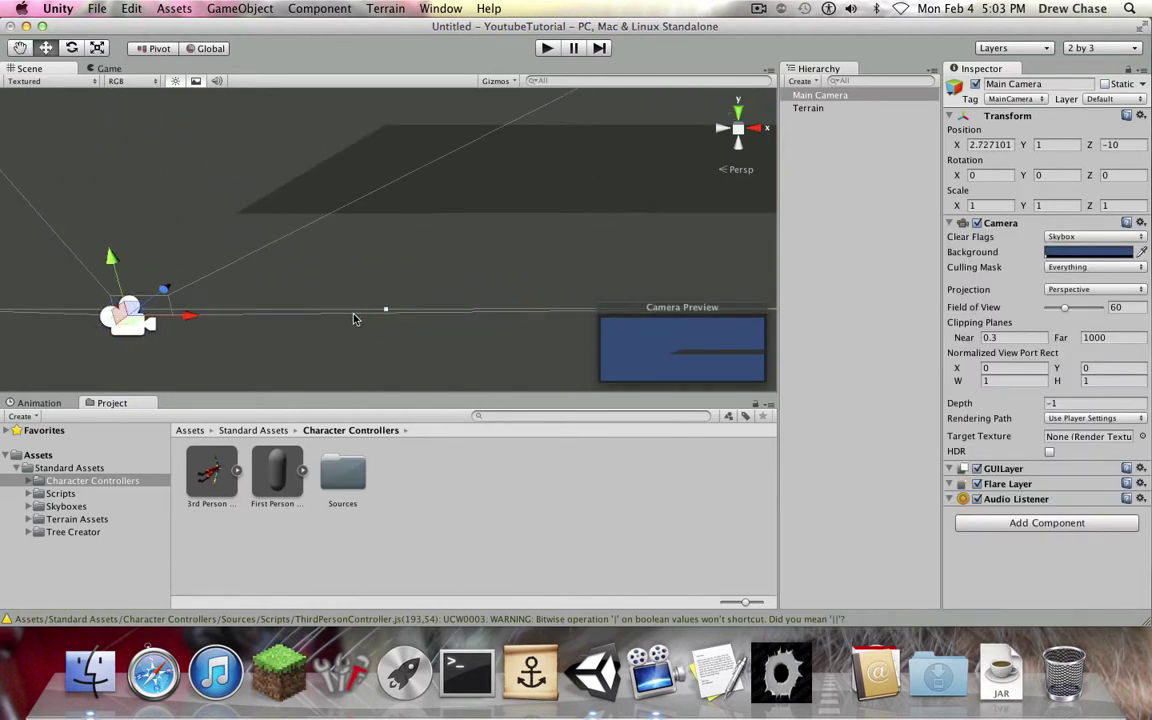
right_click(847, 96)
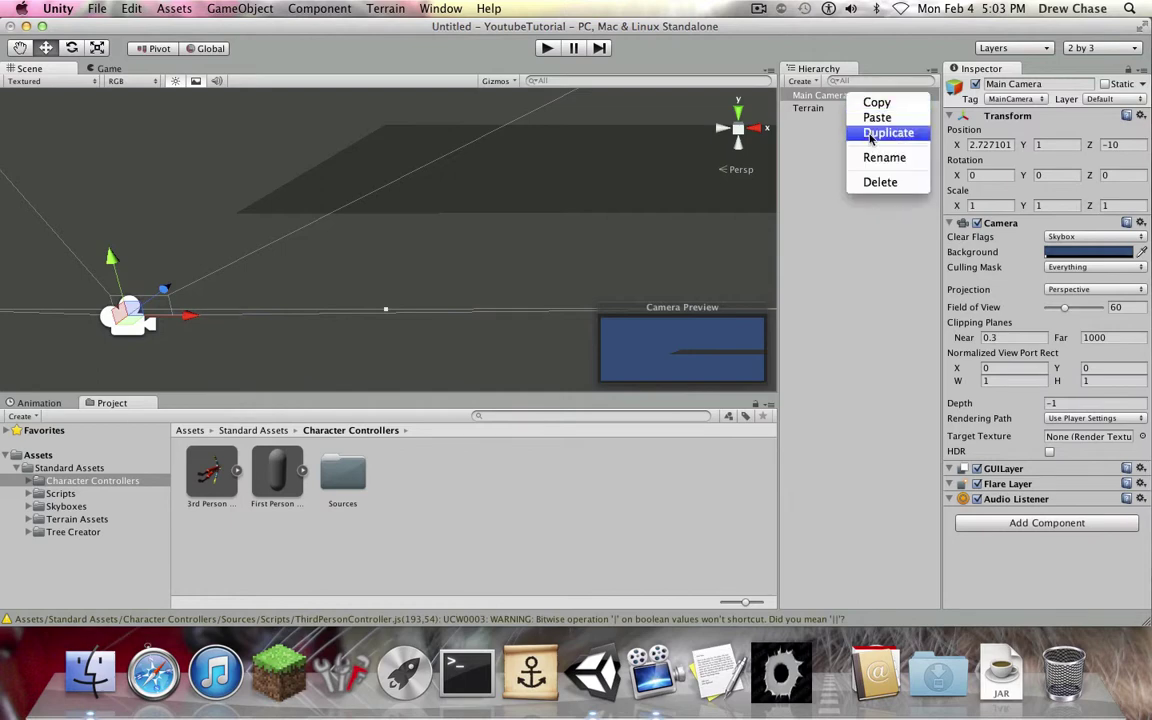
click(868, 182)
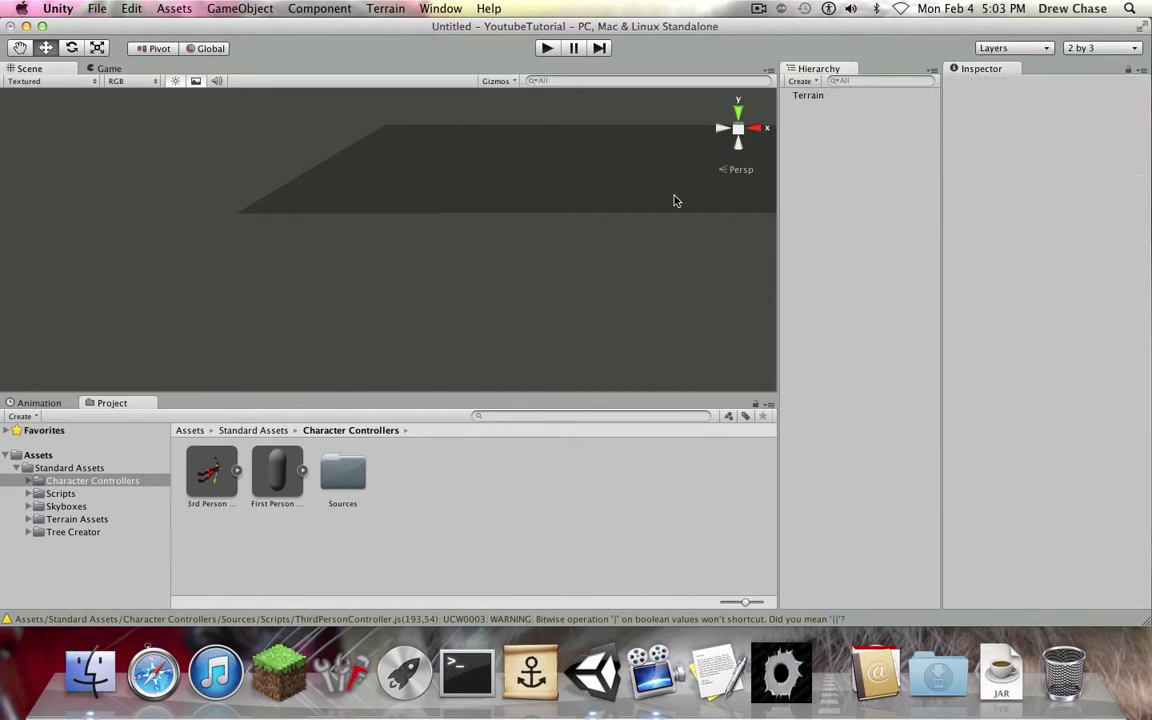
middle_drag(660, 202, 516, 307)
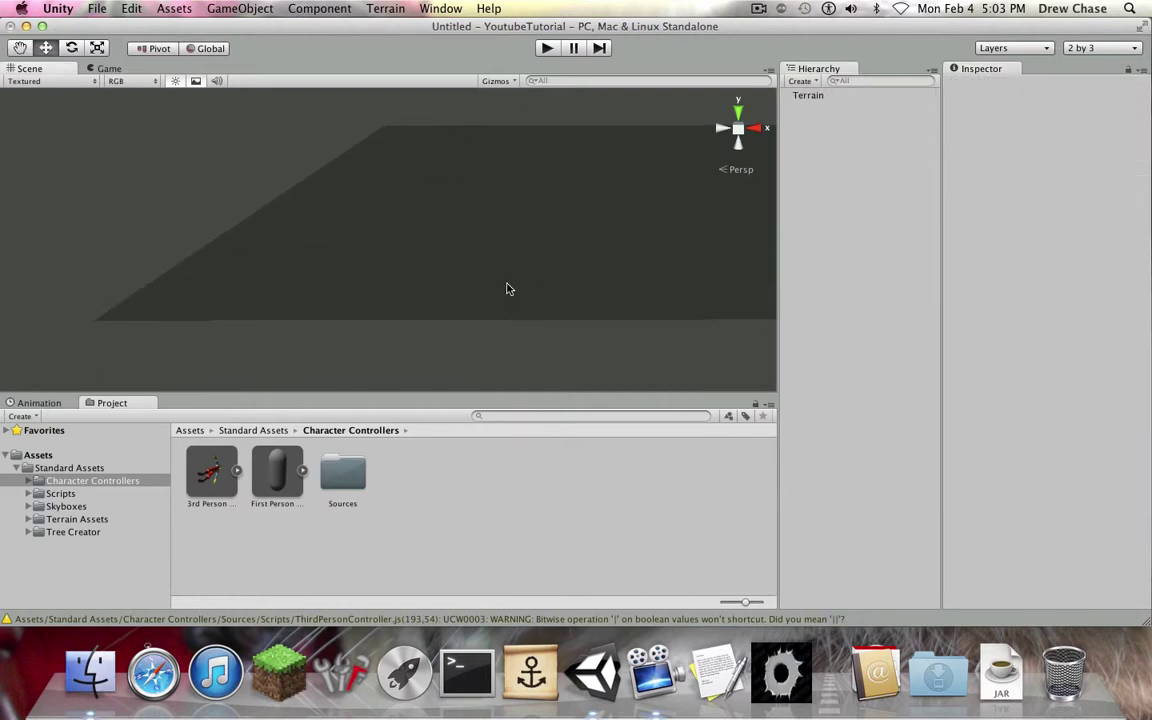
Add the First Person Controller prefab to the scene and move it to about X 87, Z 32 over the terrain
click(801, 81)
click(803, 84)
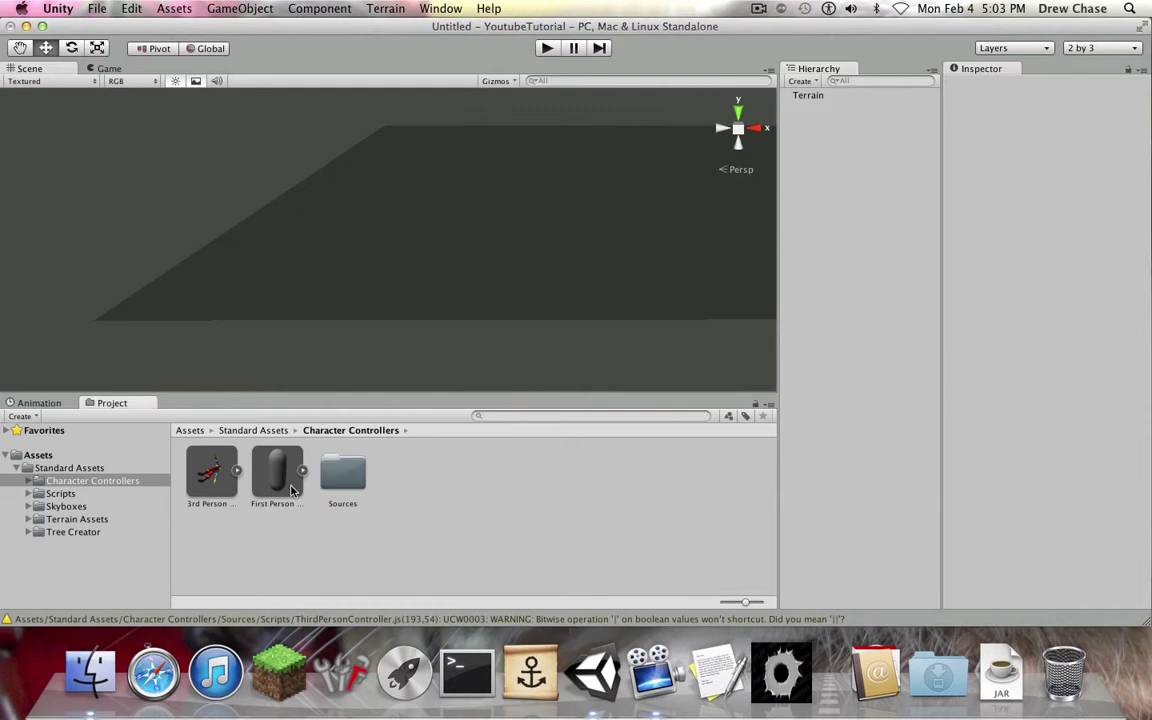
drag(292, 489, 894, 421)
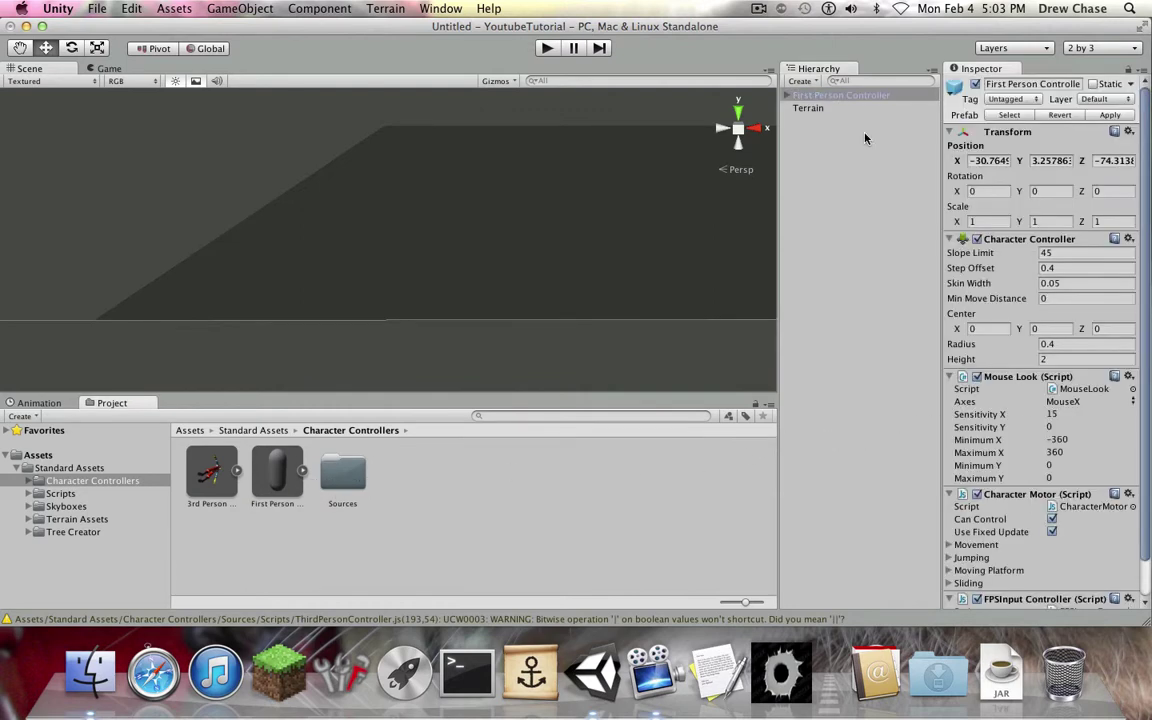
scroll(557, 269, down, 10)
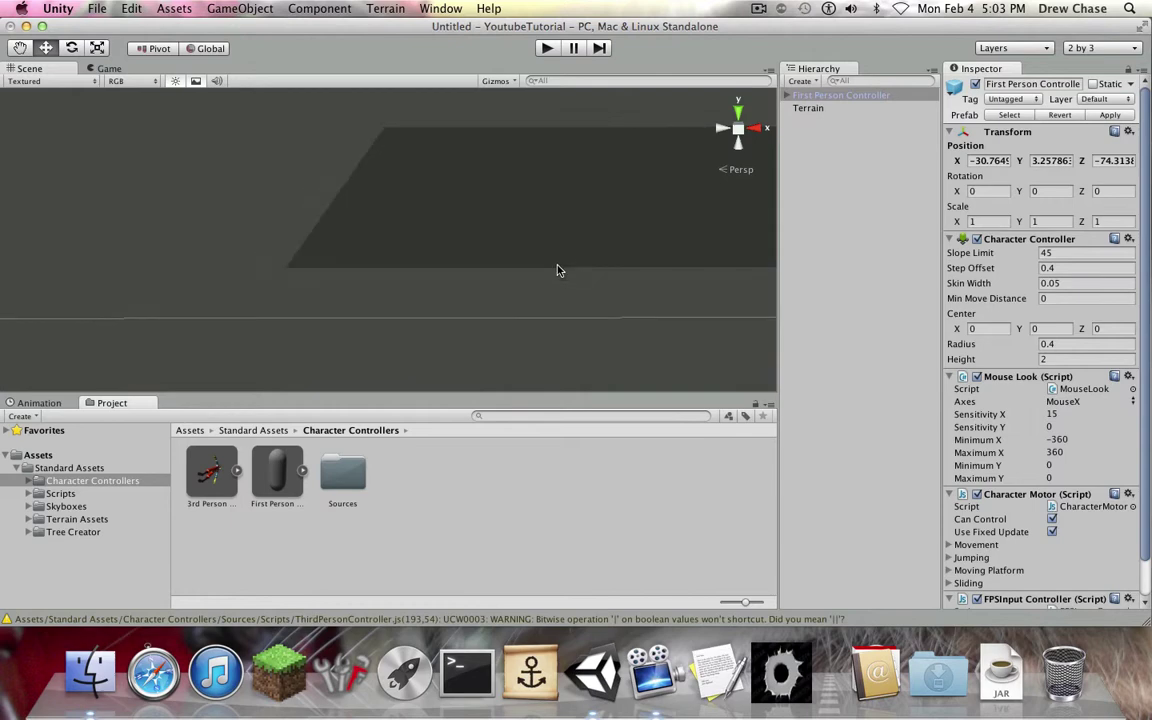
scroll(557, 269, down, 5)
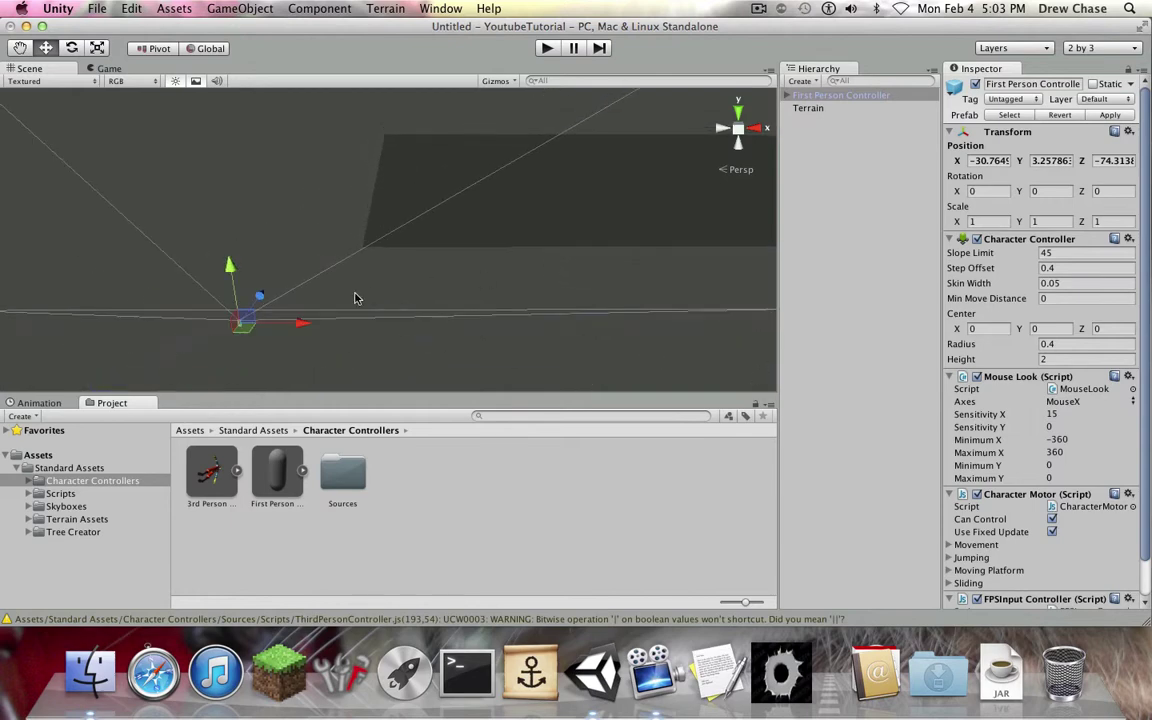
drag(261, 297, 375, 78)
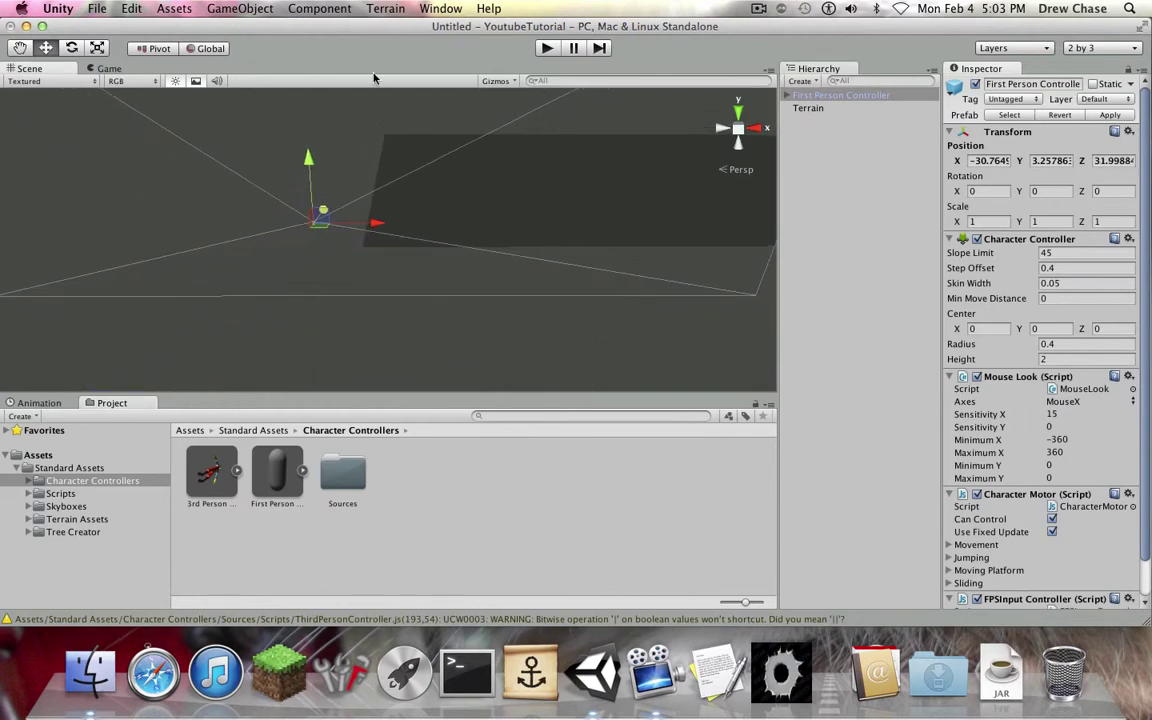
drag(378, 224, 578, 253)
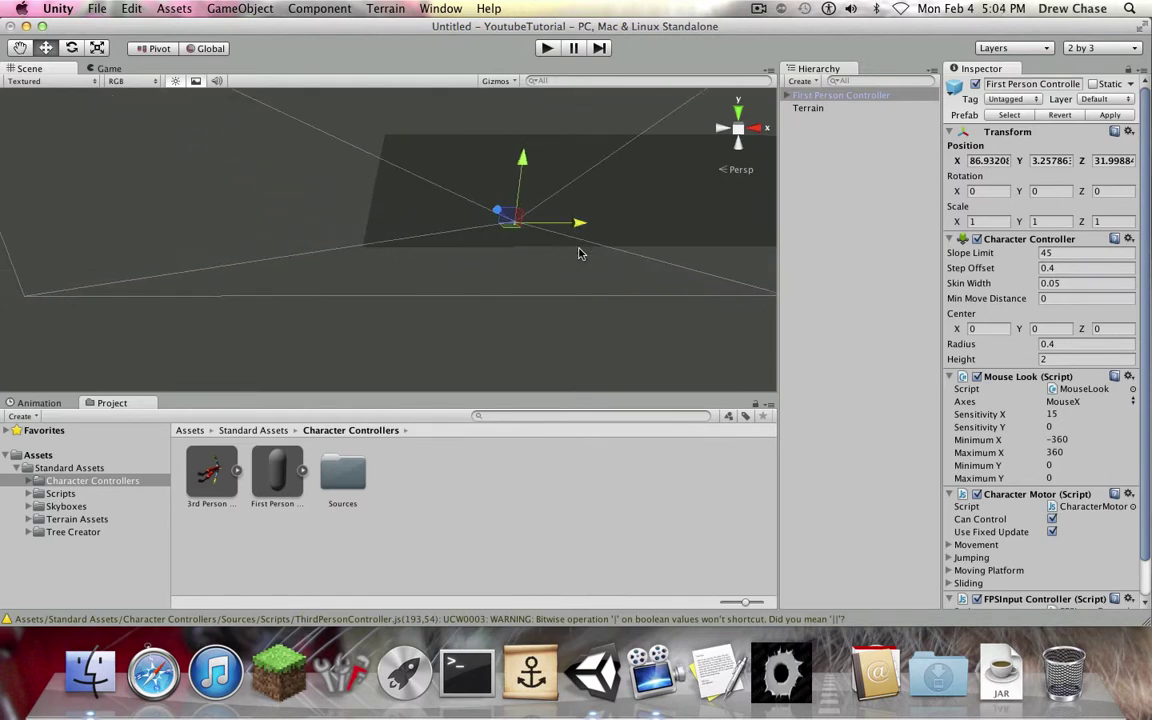
click(578, 253)
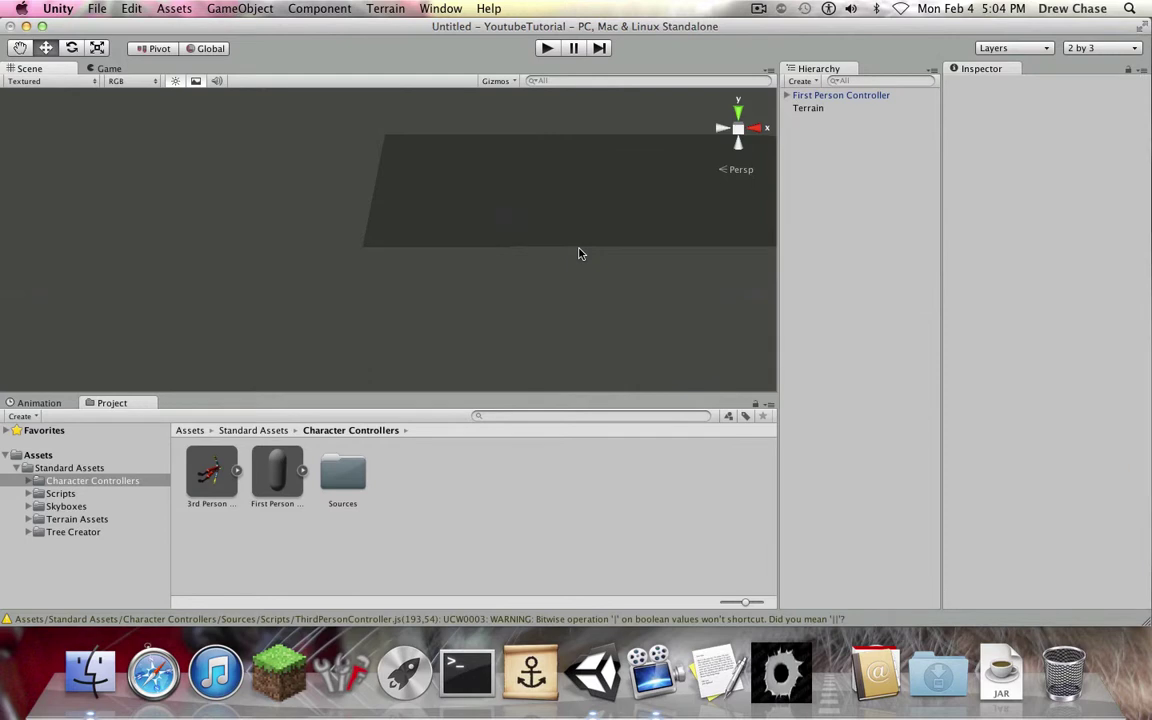
Examine where the First Person Controller sits relative to the terrain by selecting each object and viewing the terrain's corner
click(804, 106)
click(804, 97)
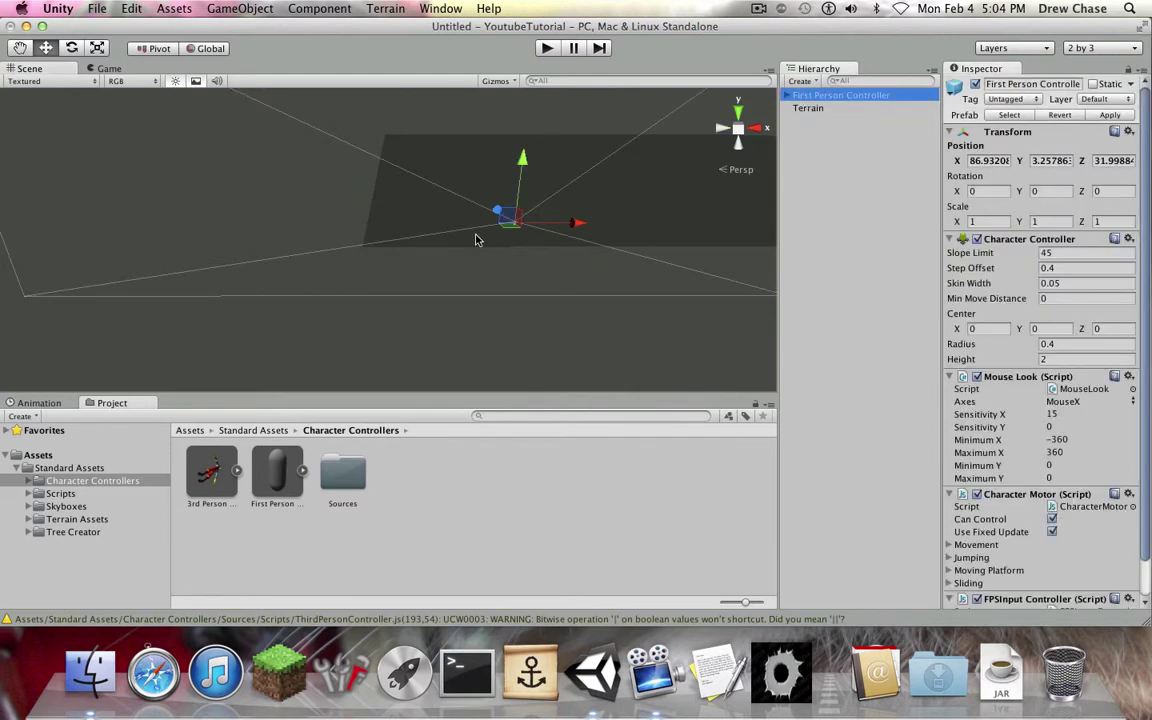
key(Return)
click(870, 223)
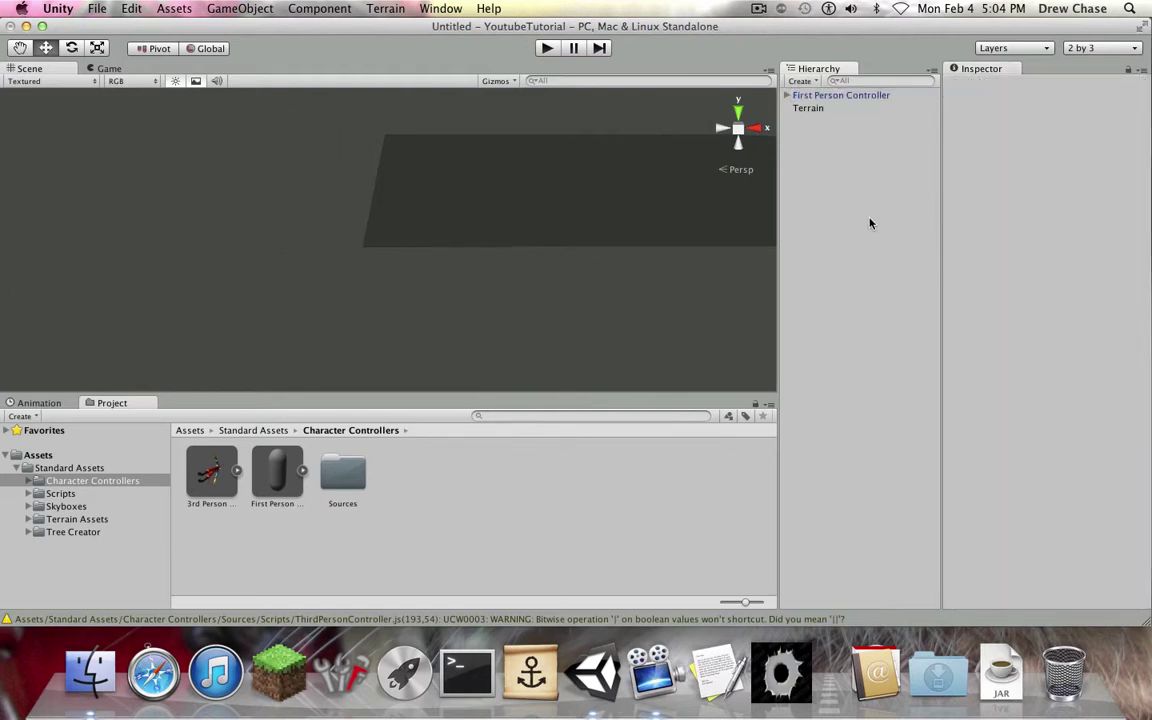
click(809, 97)
click(536, 250)
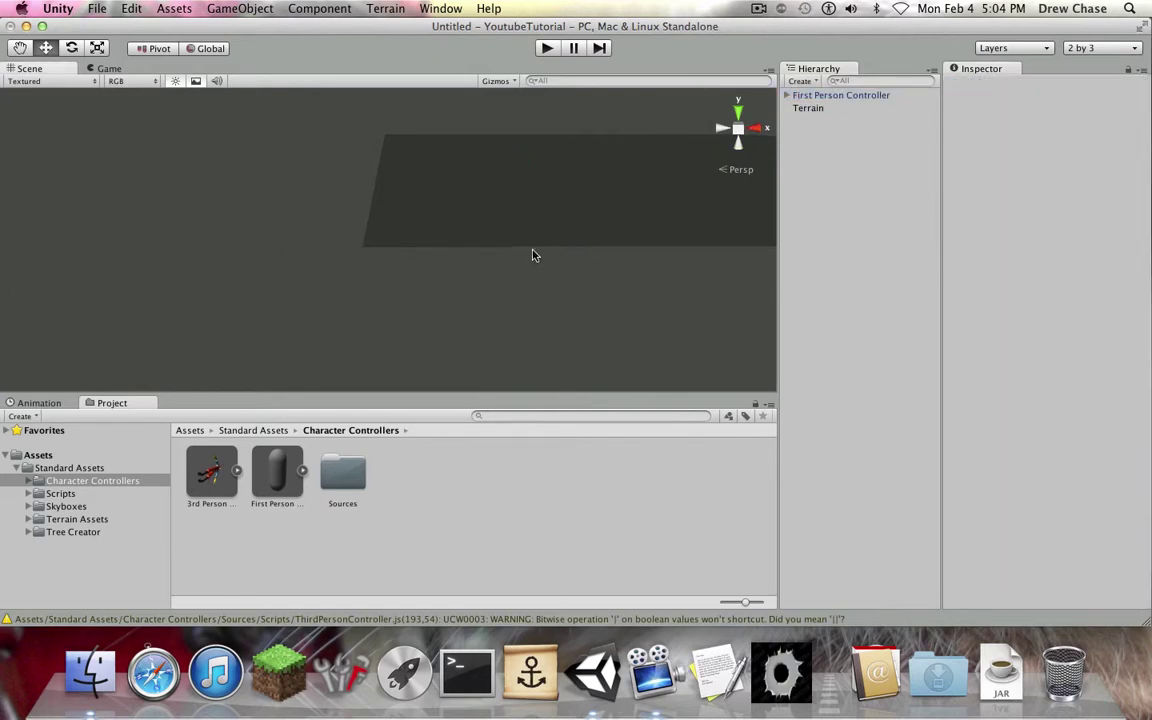
click(521, 220)
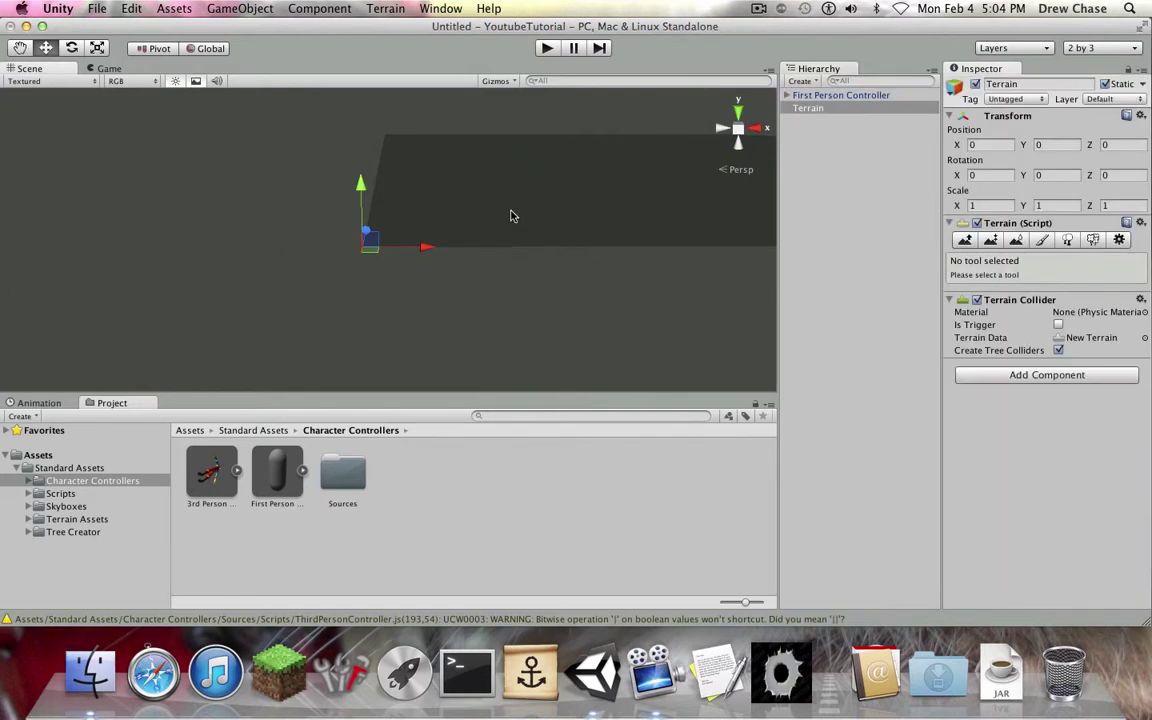
middle_drag(480, 196, 277, 295)
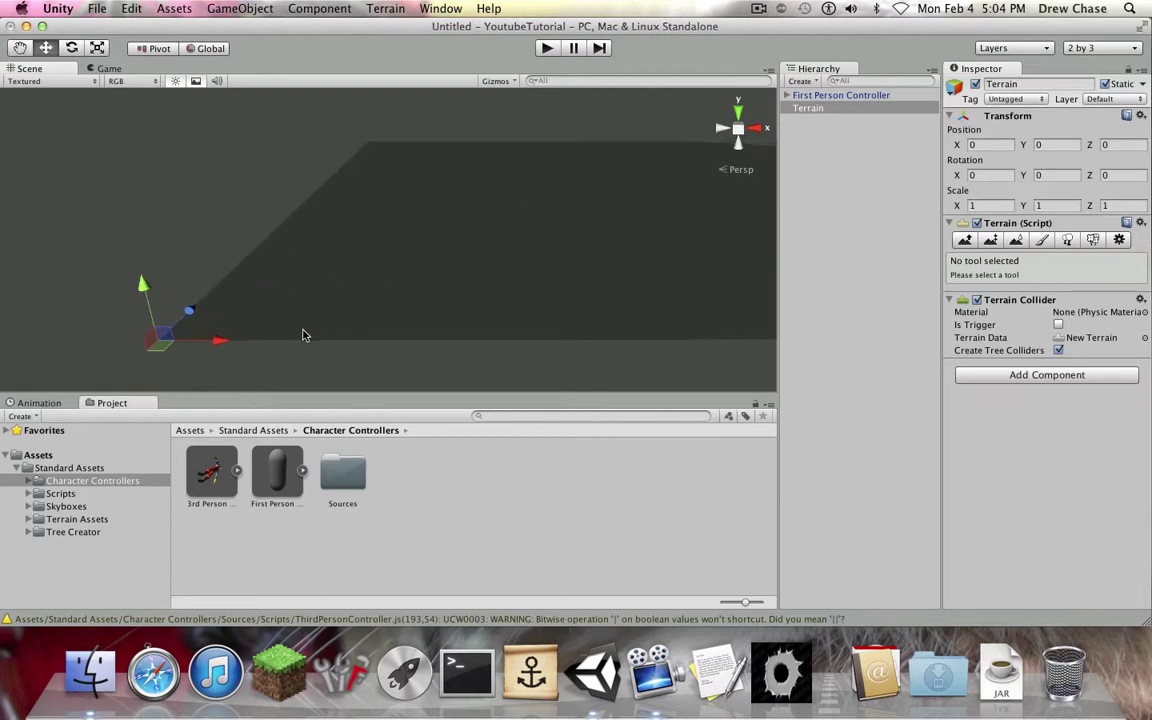
click(727, 168)
click(727, 168)
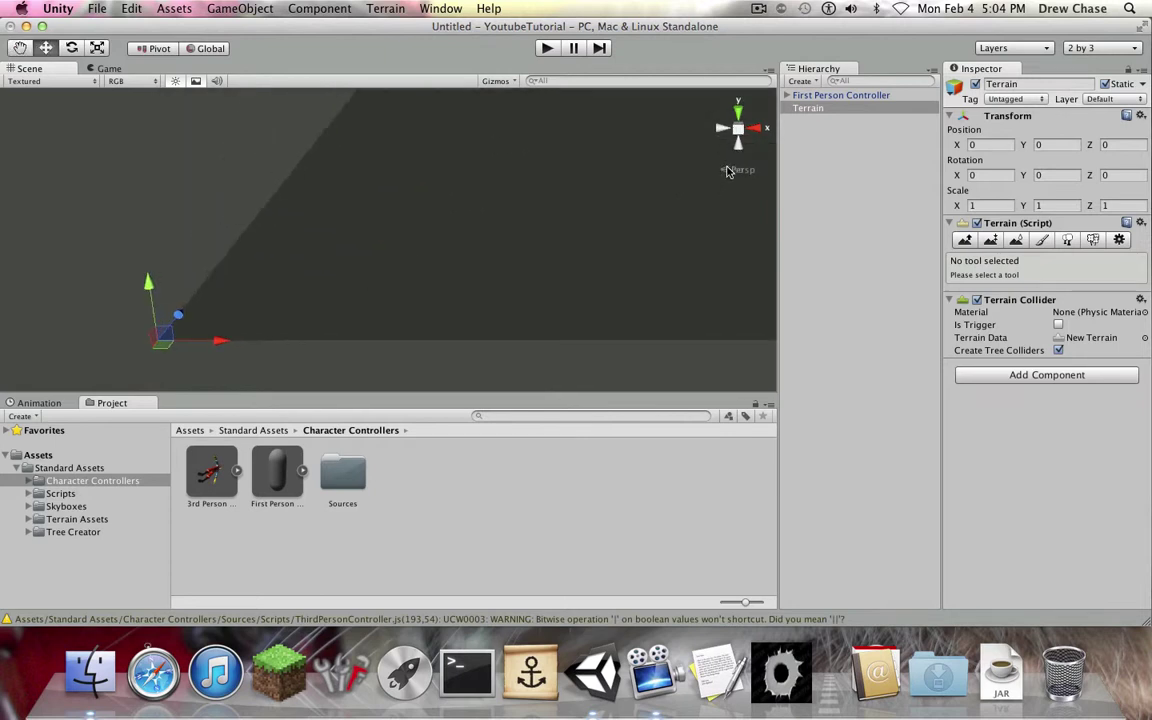
middle_drag(532, 285, 501, 149)
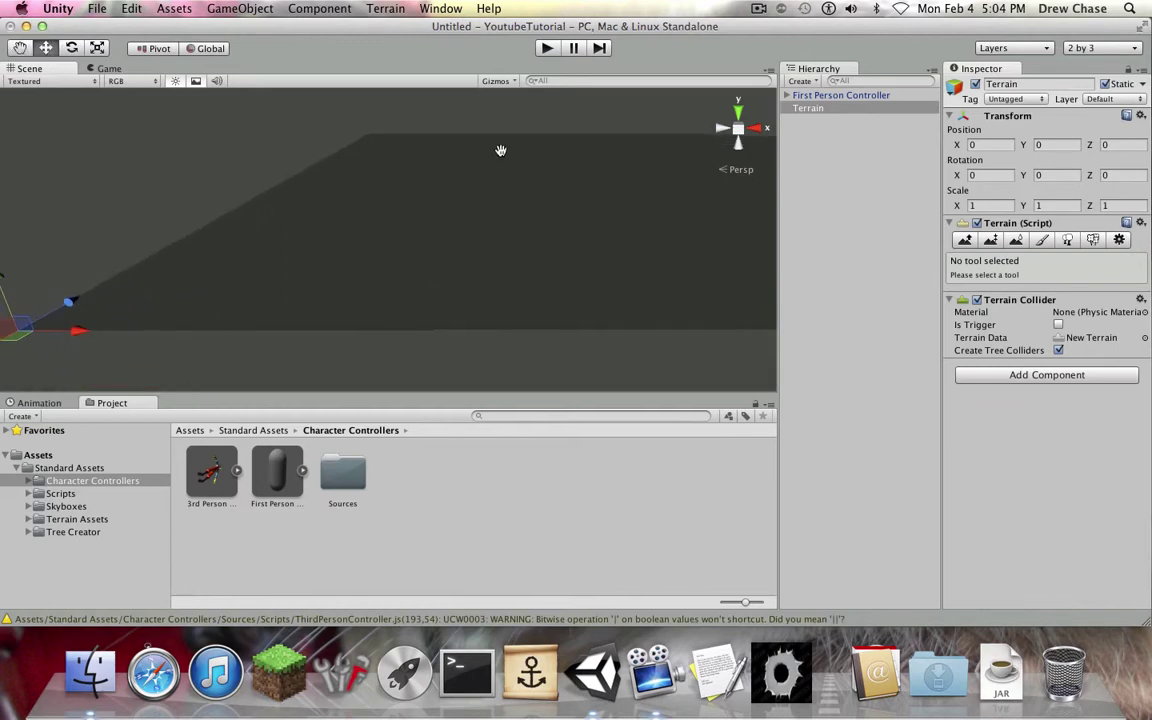
Delete the First Person Controller from the scene
click(797, 96)
double_click(797, 96)
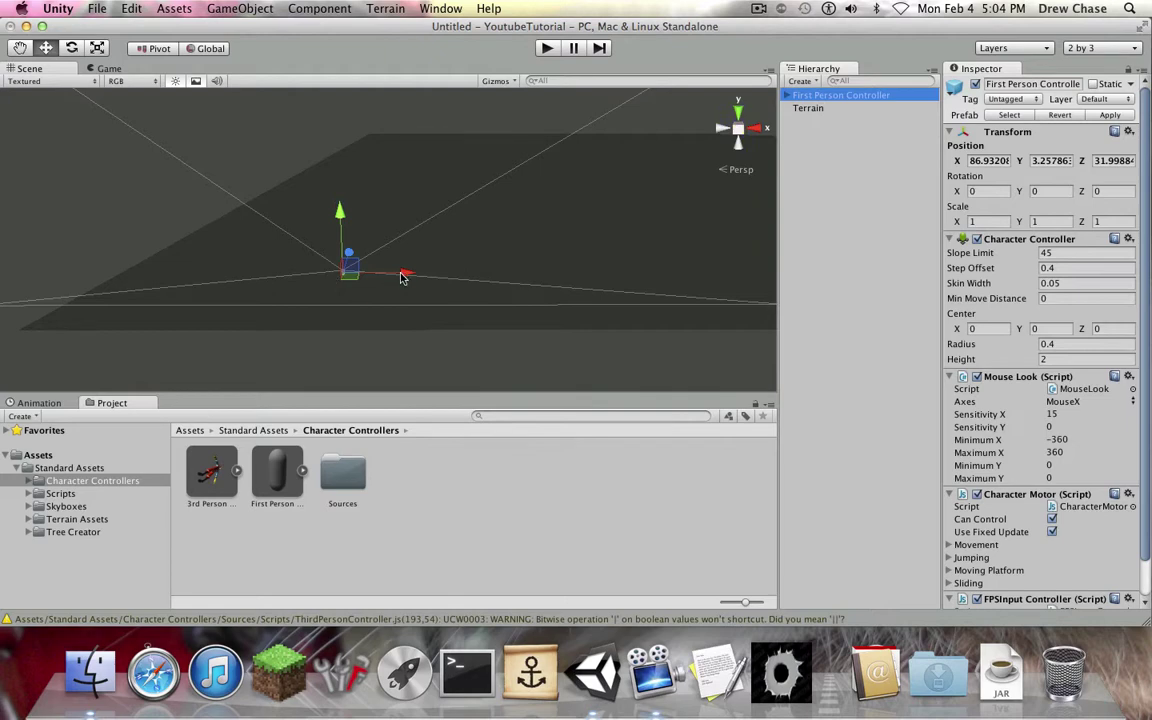
key(super+BackSpace)
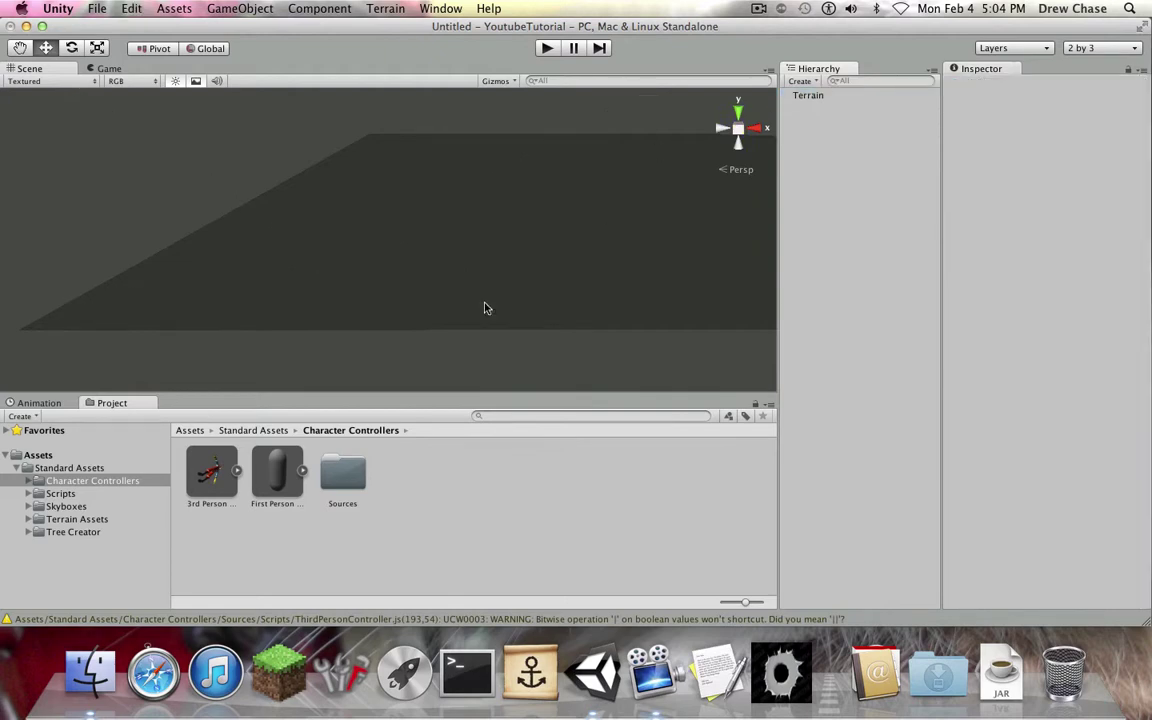
Add the First Person Controller prefab from the Character Controllers folder to the scene again and check its placement beside the terrain
drag(257, 487, 815, 245)
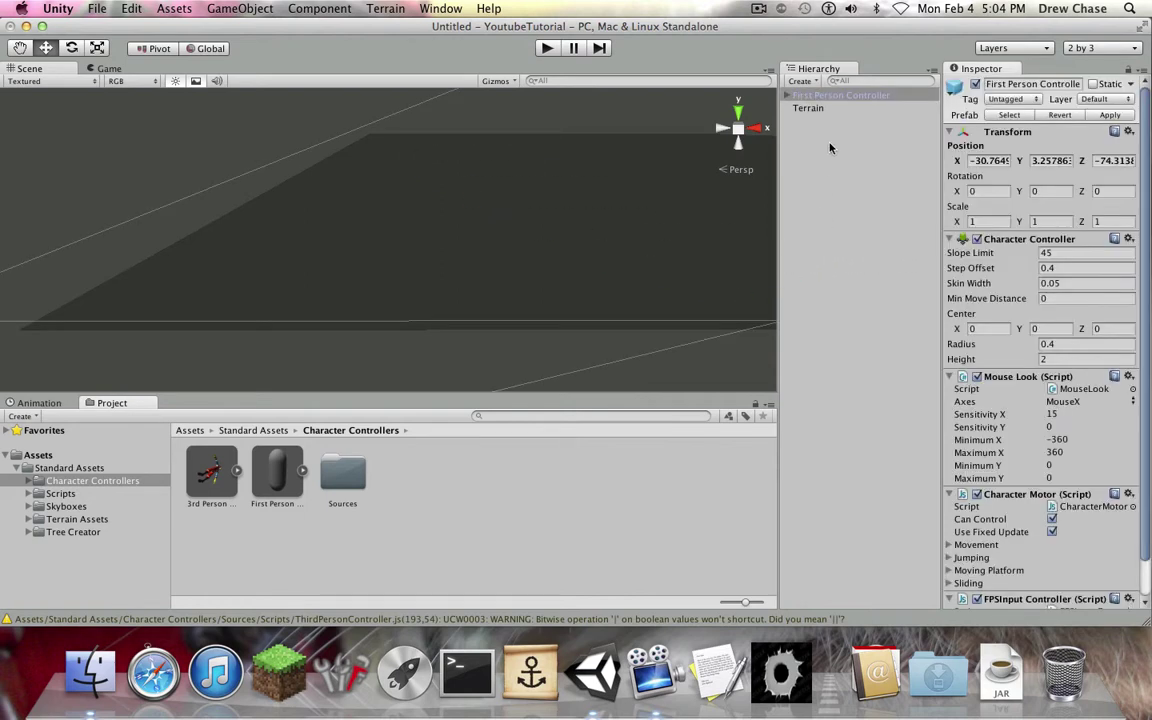
click(843, 98)
middle_drag(591, 192, 704, 196)
scroll(532, 342, down, 5)
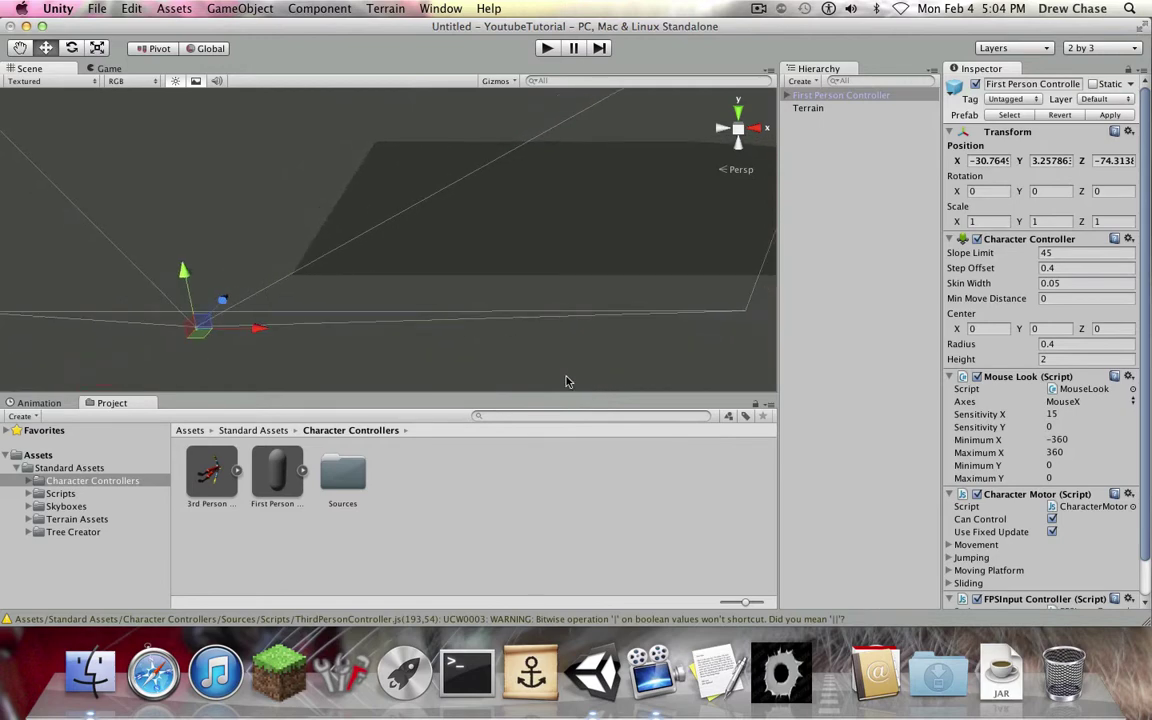
click(476, 262)
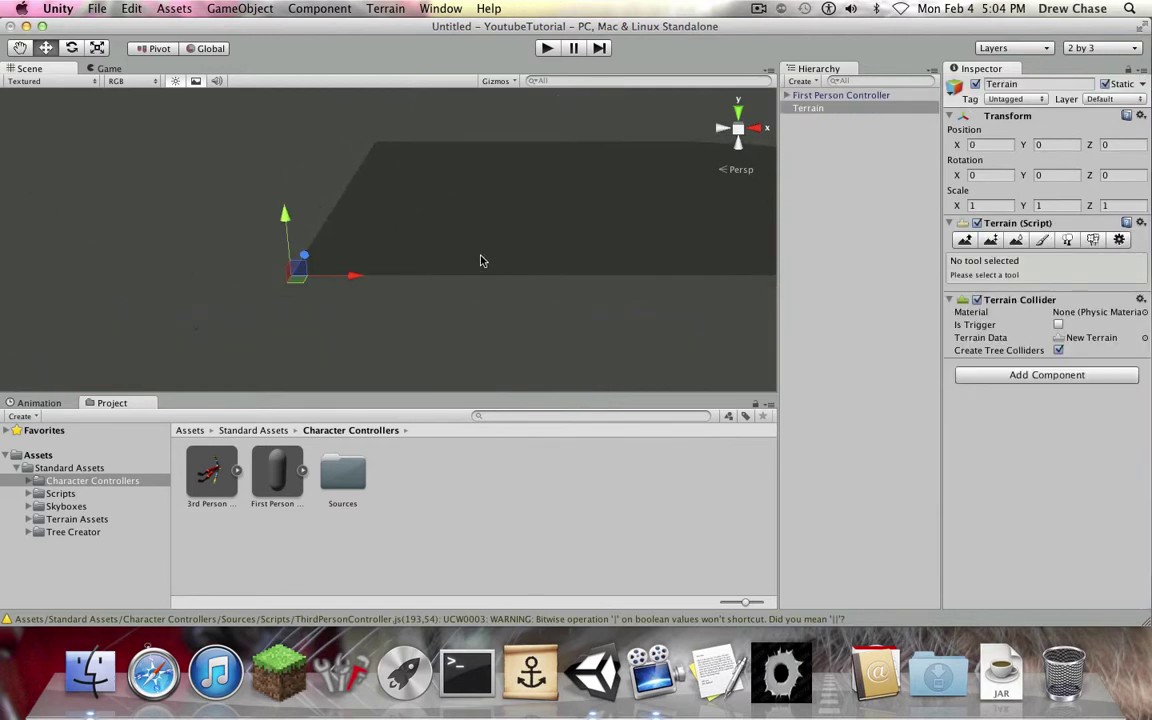
Set the First Person Controller's position to X 0, Y 0, Z 0, at the terrain's corner
click(824, 94)
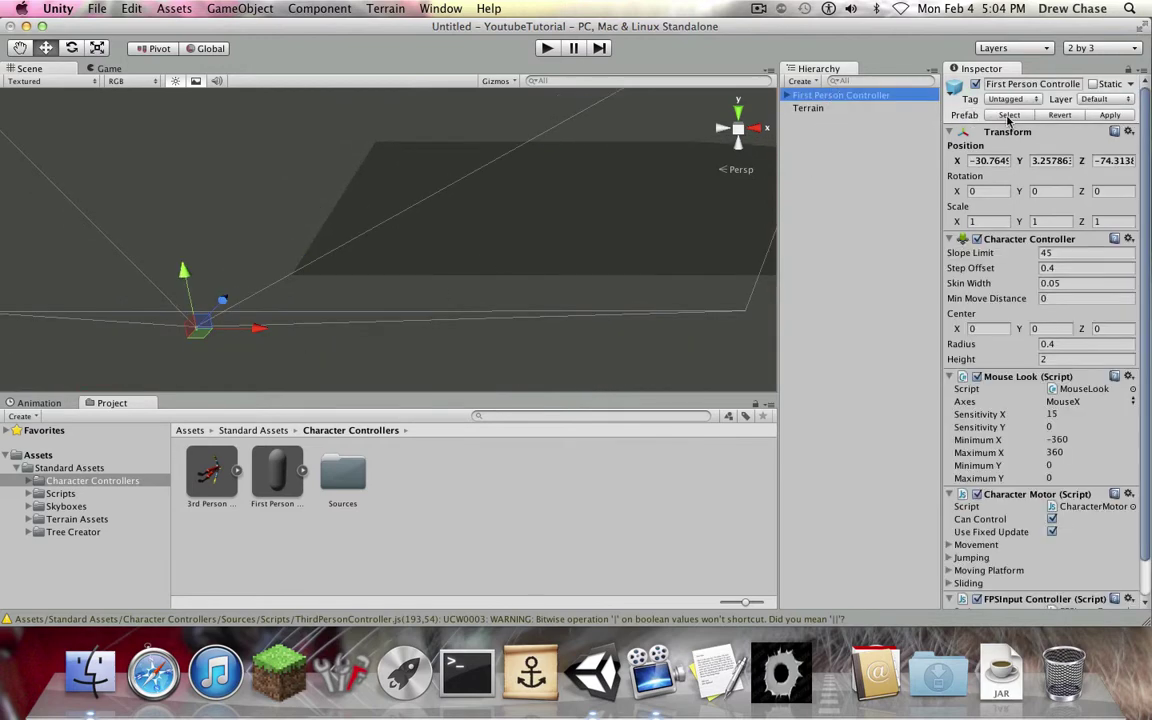
double_click(990, 160)
text(0)
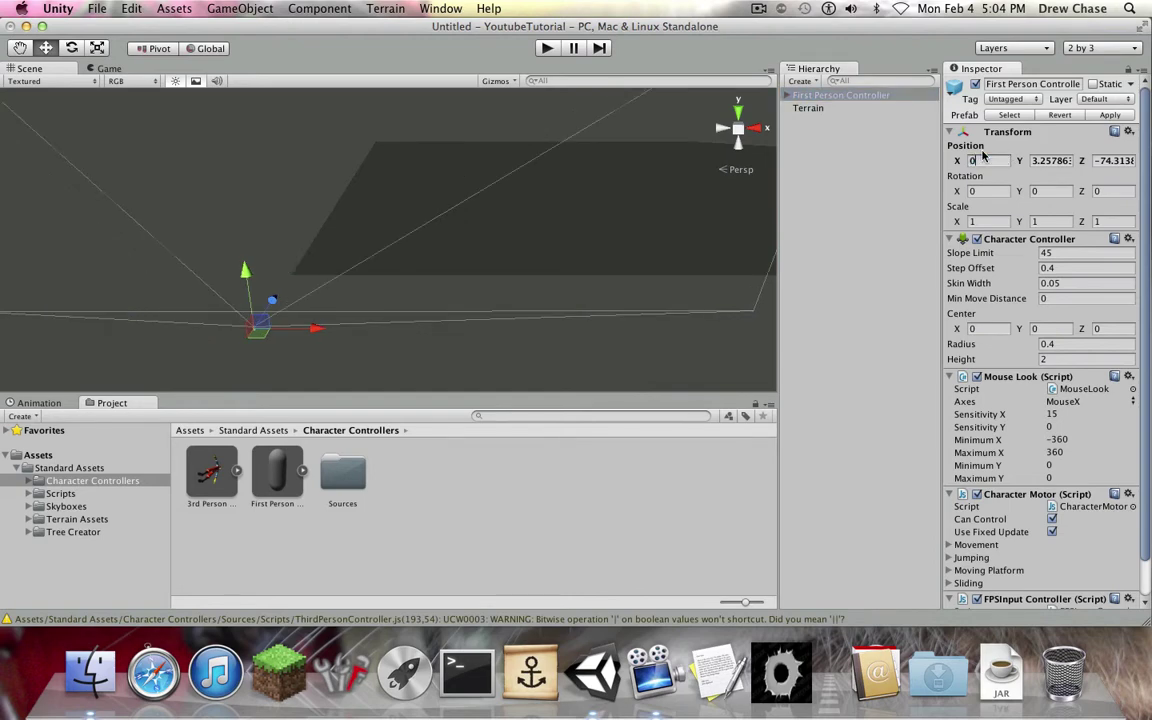
double_click(1048, 160)
text(0)
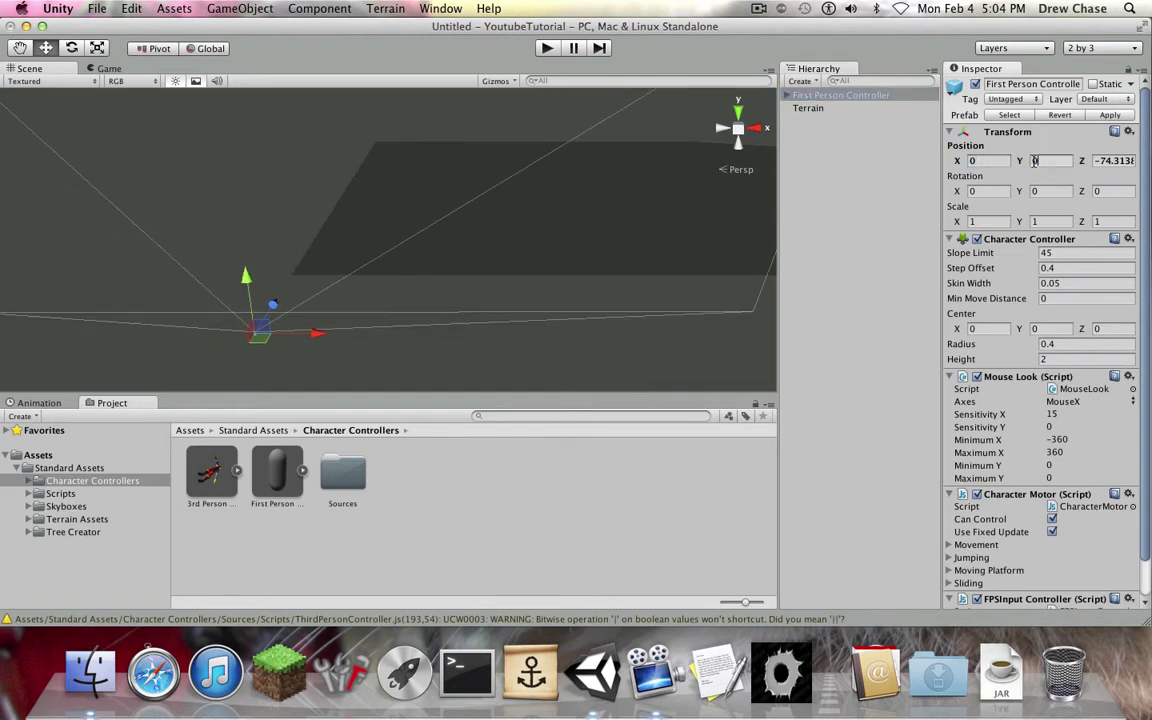
double_click(1110, 160)
text(0)
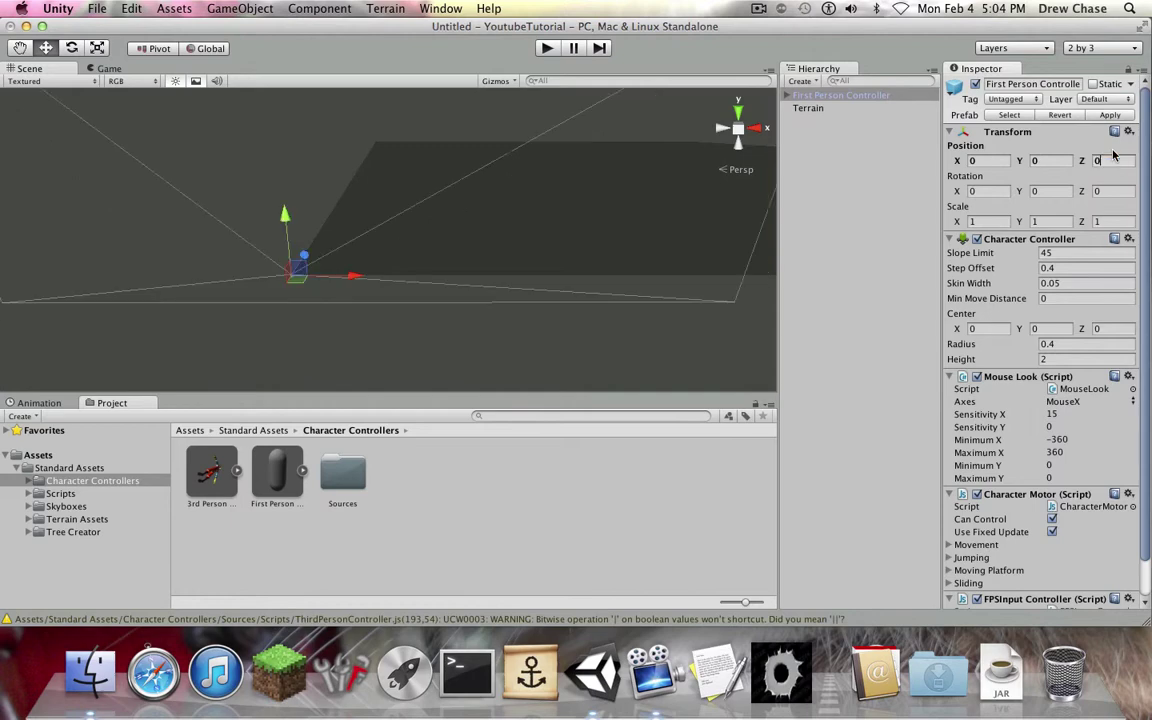
Raise the First Person Controller above the terrain by setting its Y position to 1
middle_drag(526, 319, 407, 326)
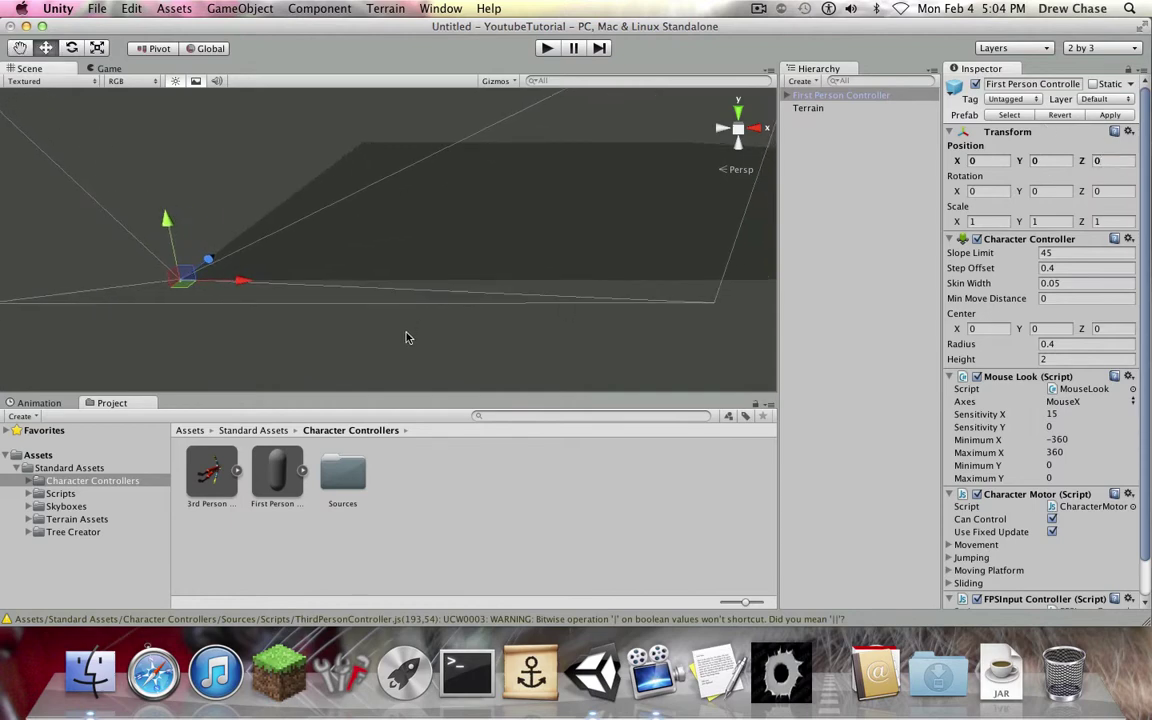
scroll(406, 331, down, 3)
scroll(406, 331, up, 6)
scroll(430, 331, up, 3)
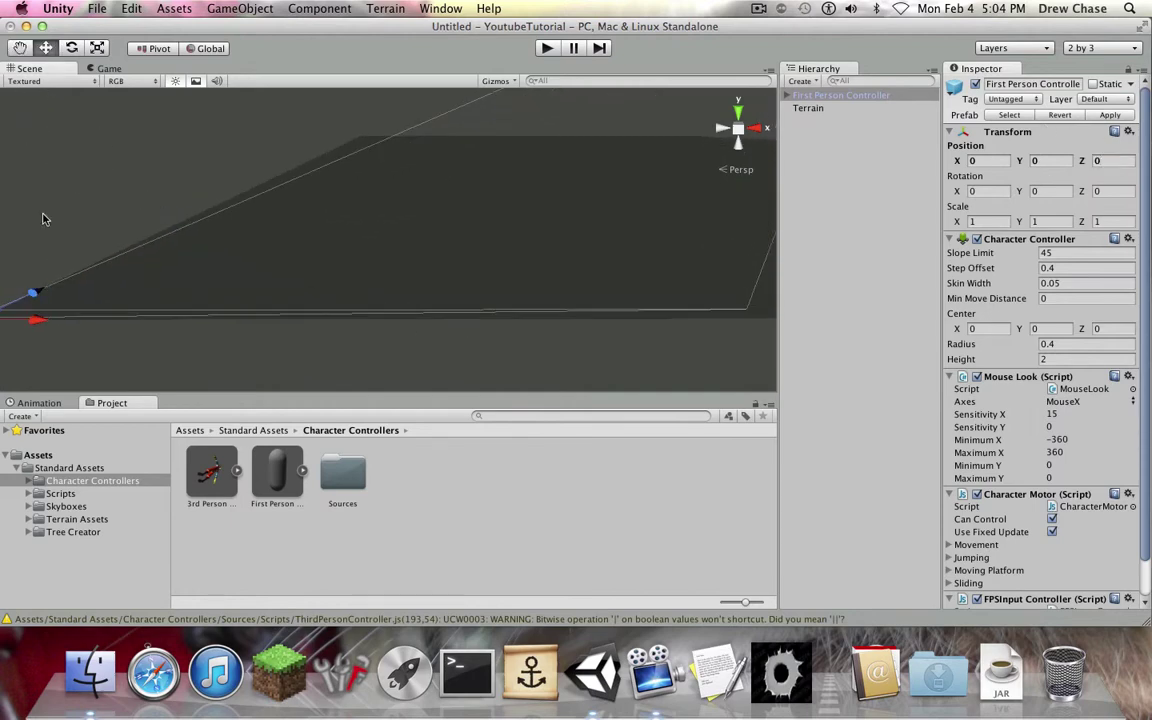
click(1053, 161)
text(1)
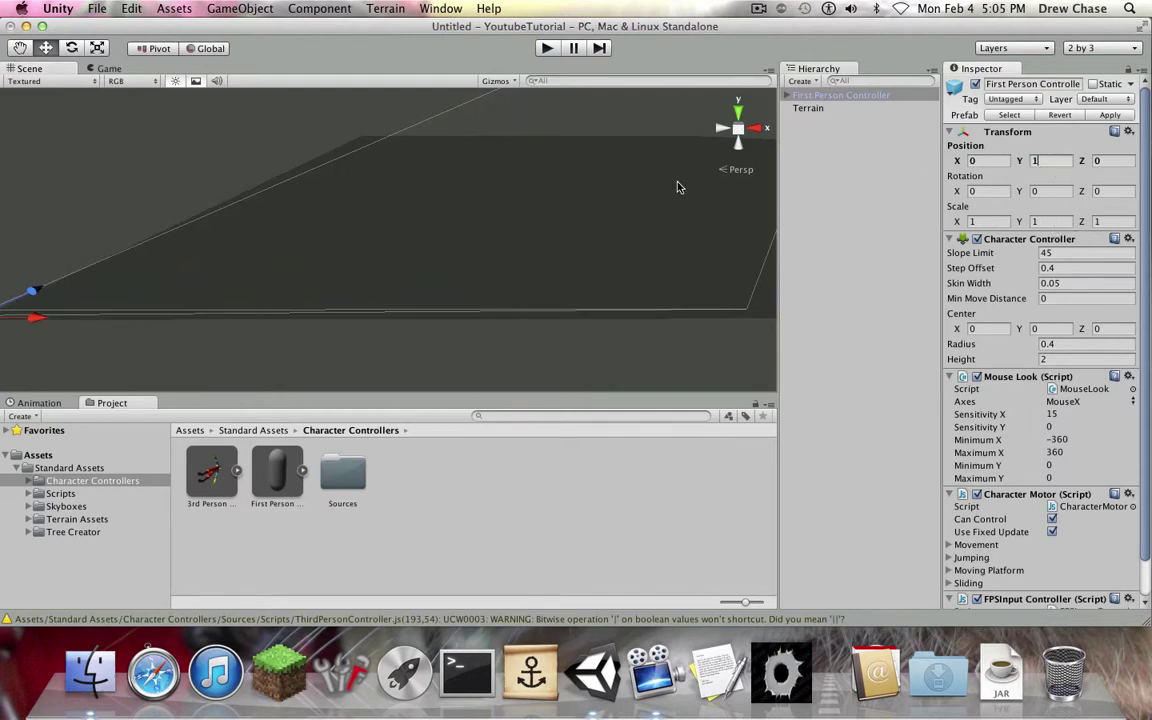
Try to rename the First Person Controller to Player
middle_drag(401, 221, 621, 226)
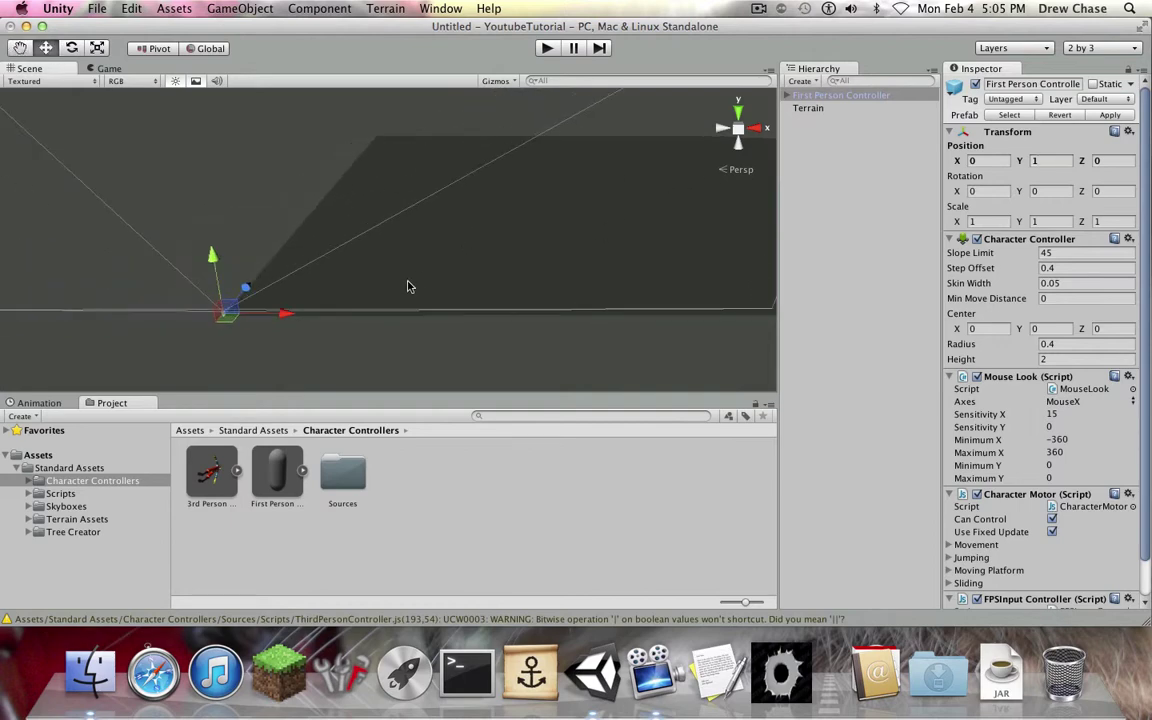
alt+drag(409, 288, 261, 311)
middle_drag(549, 294, 251, 299)
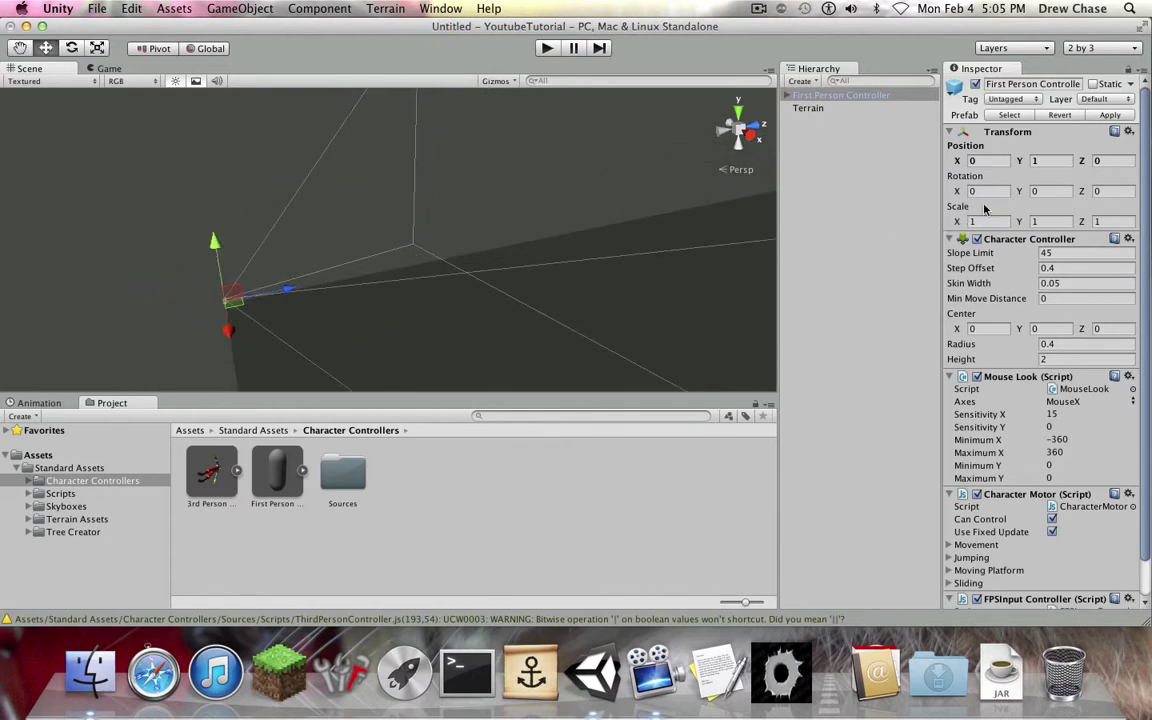
click(1036, 83)
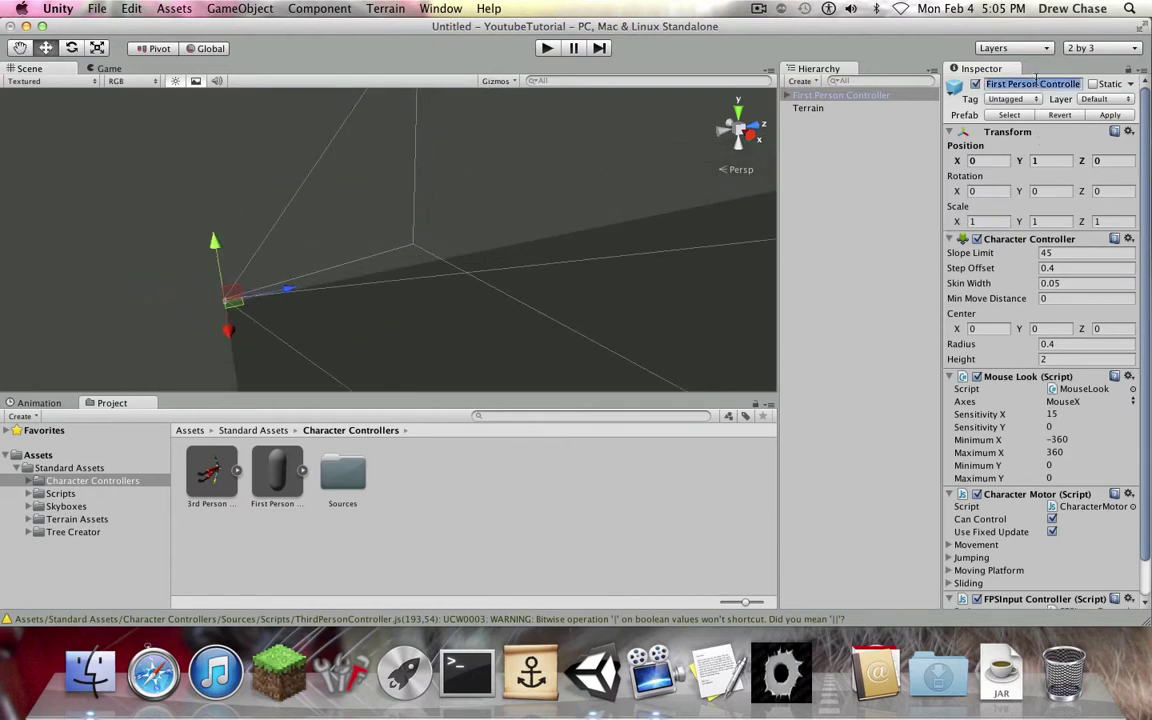
text(Player)
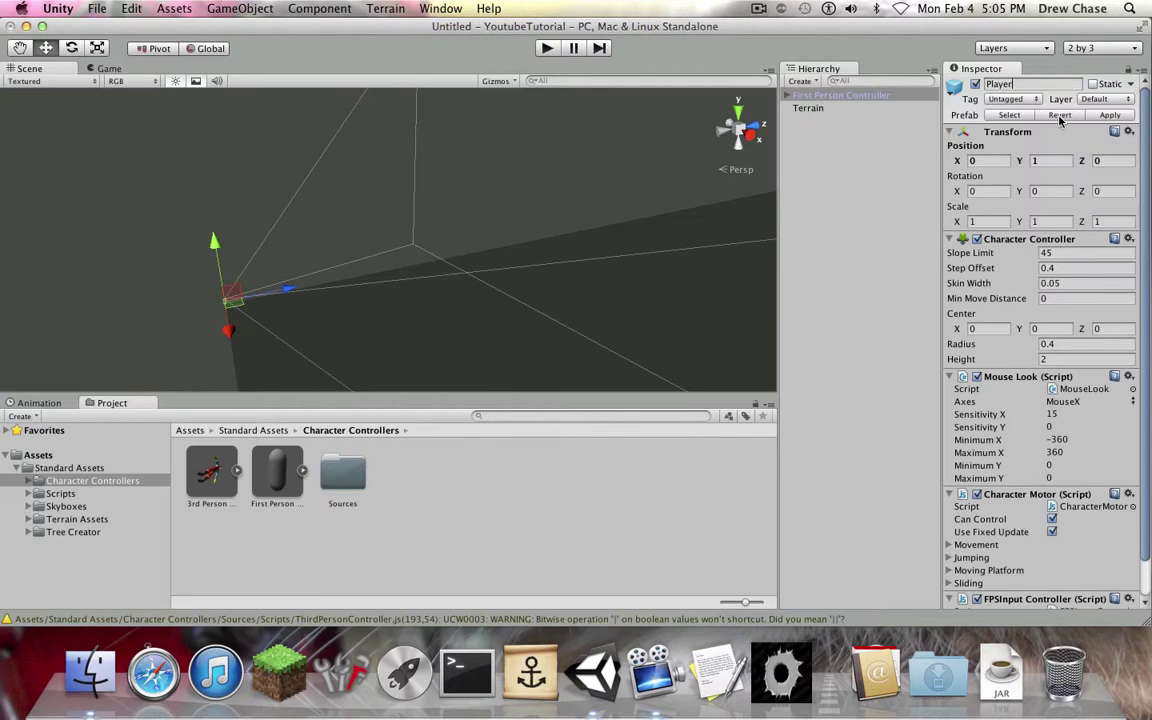
click(1090, 131)
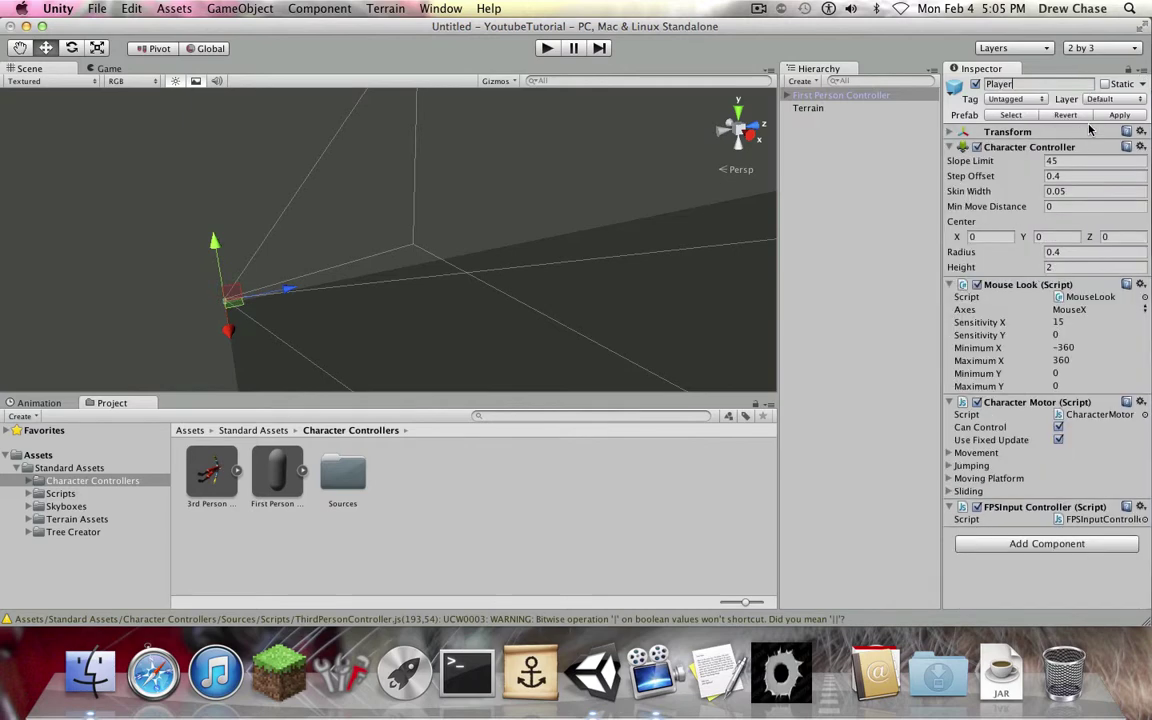
click(1089, 130)
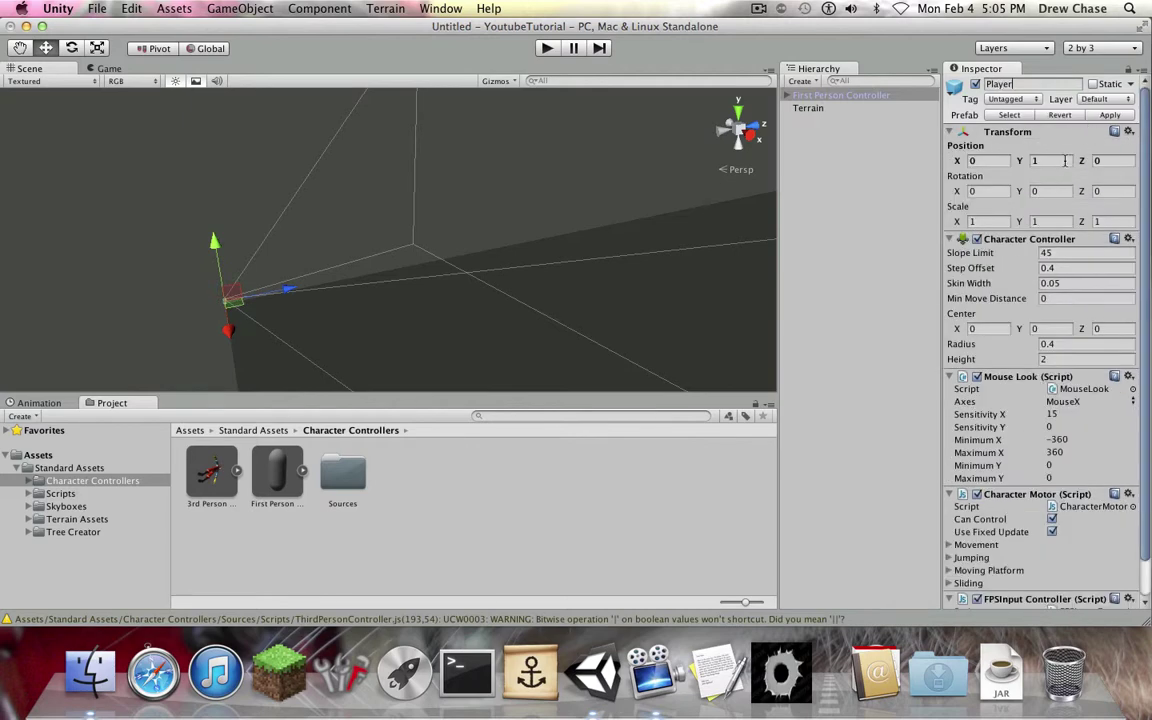
Move the First Person Controller inward from the terrain's corner to about X 67, Z 16, keeping it at Y 1
scroll(571, 237, up, 4)
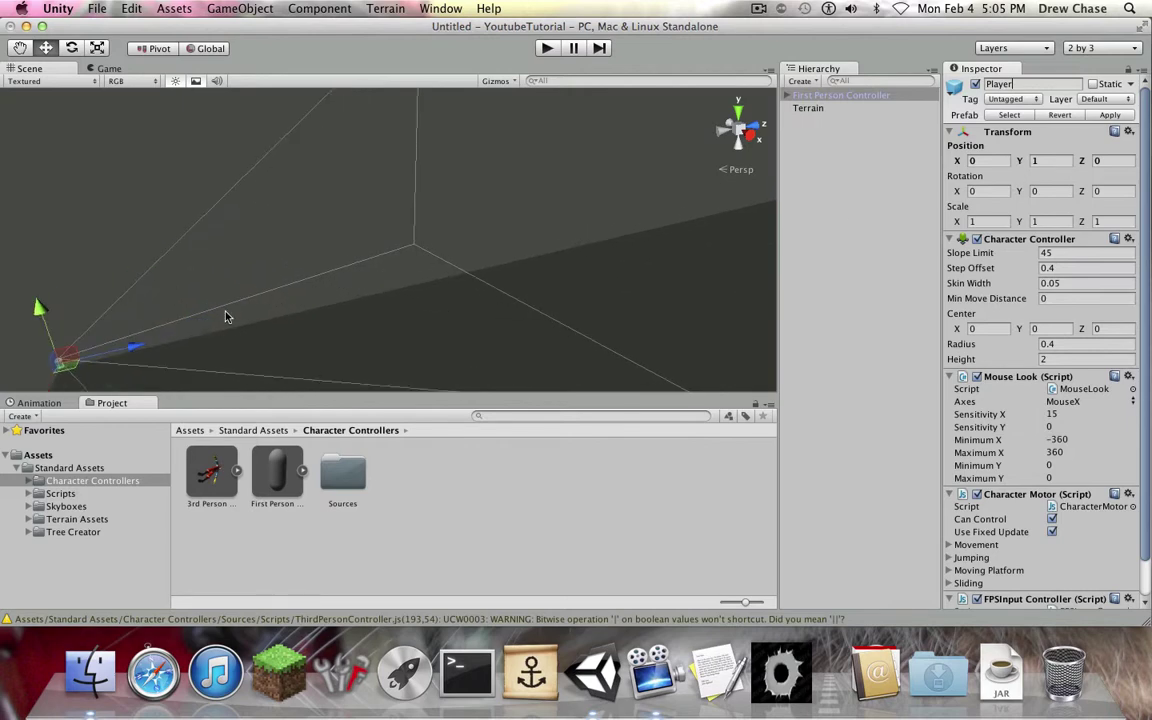
middle_drag(63, 290, 368, 239)
drag(406, 248, 613, 364)
middle_drag(630, 326, 355, 239)
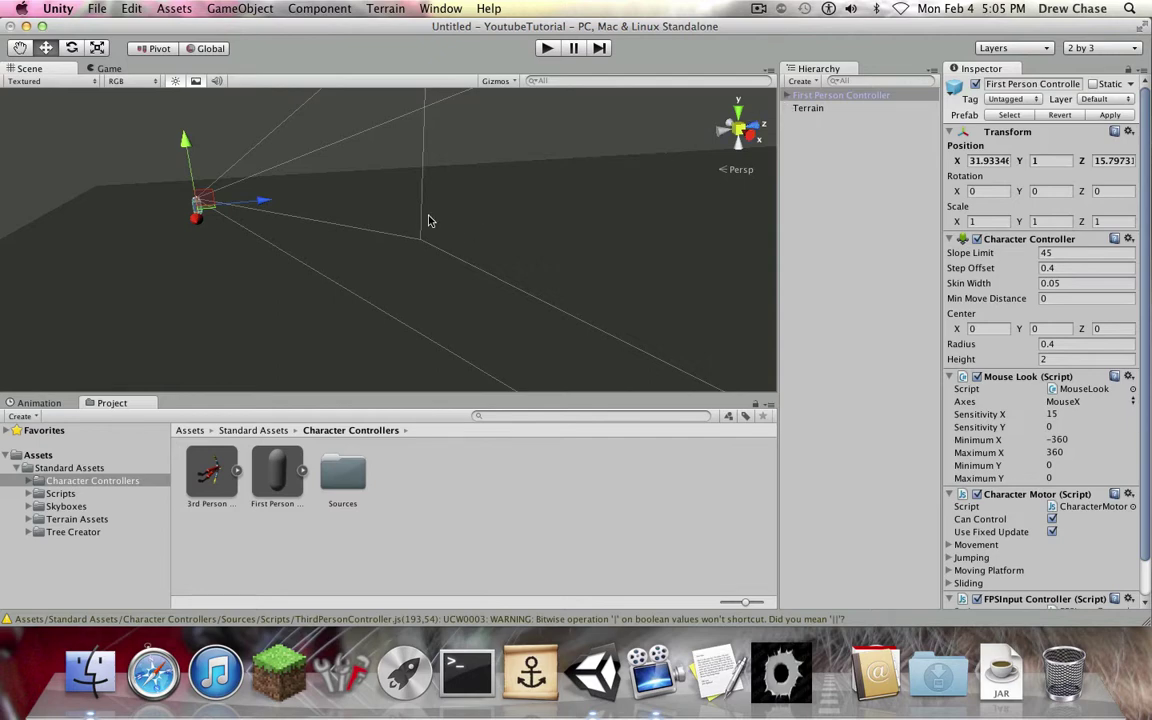
drag(176, 199, 201, 283)
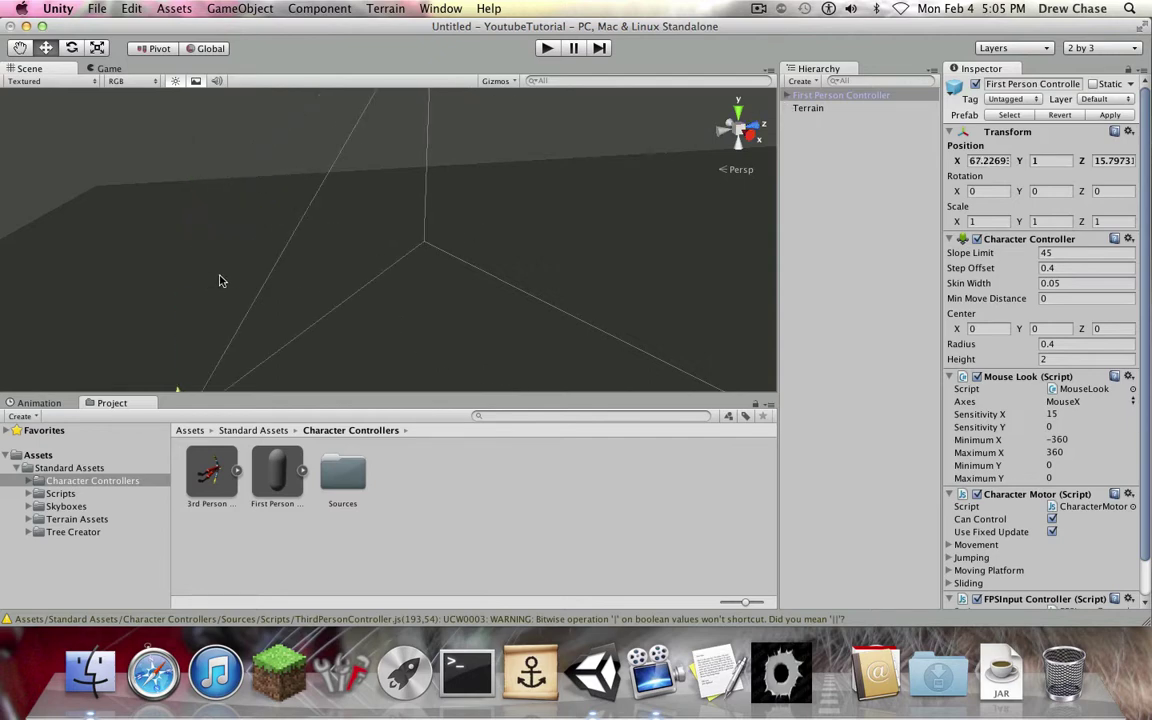
Rename the First Person Controller to player
key(f)
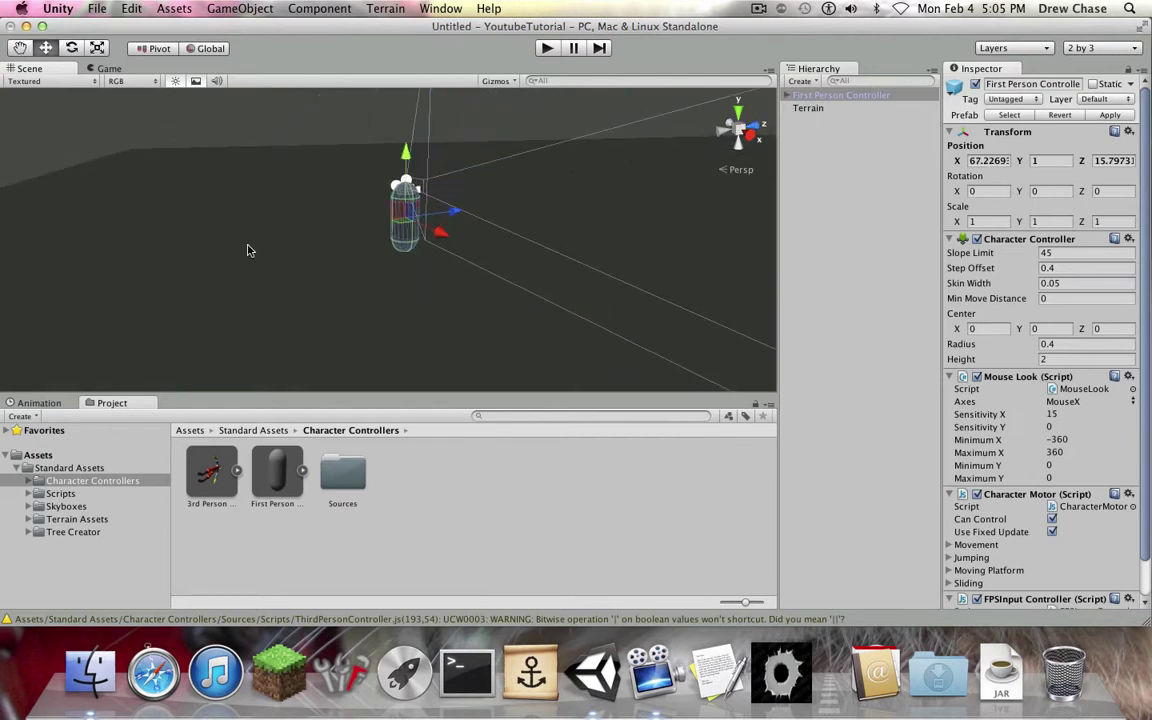
click(788, 96)
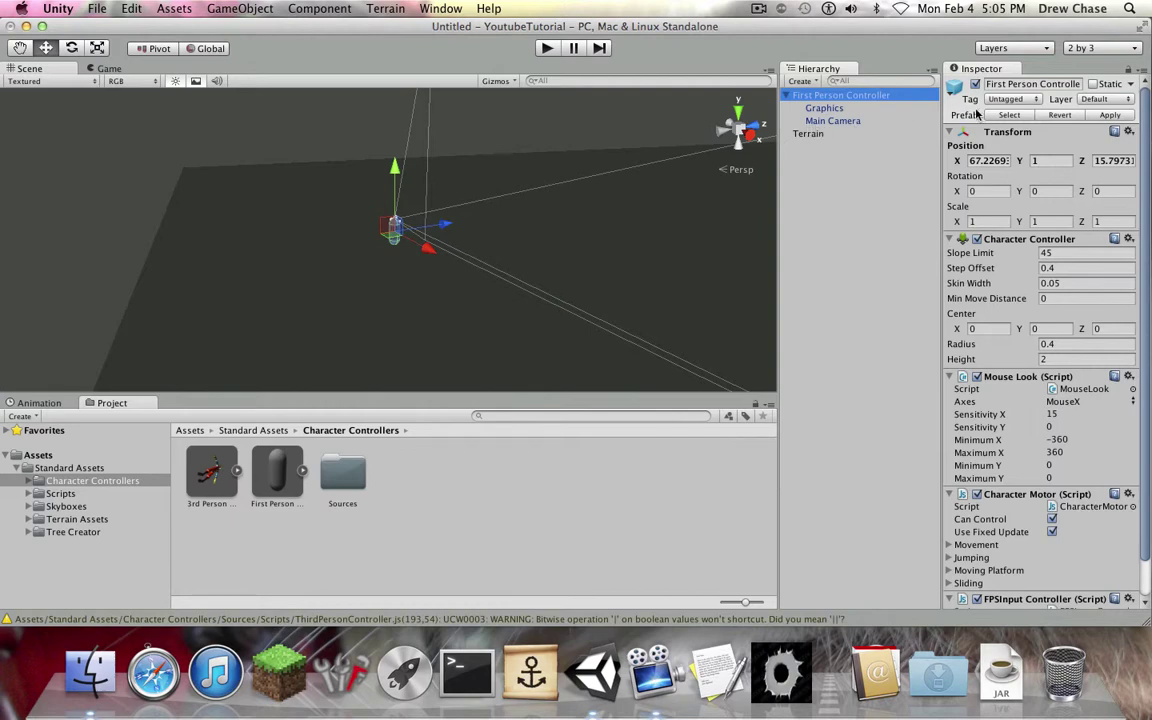
click(1030, 84)
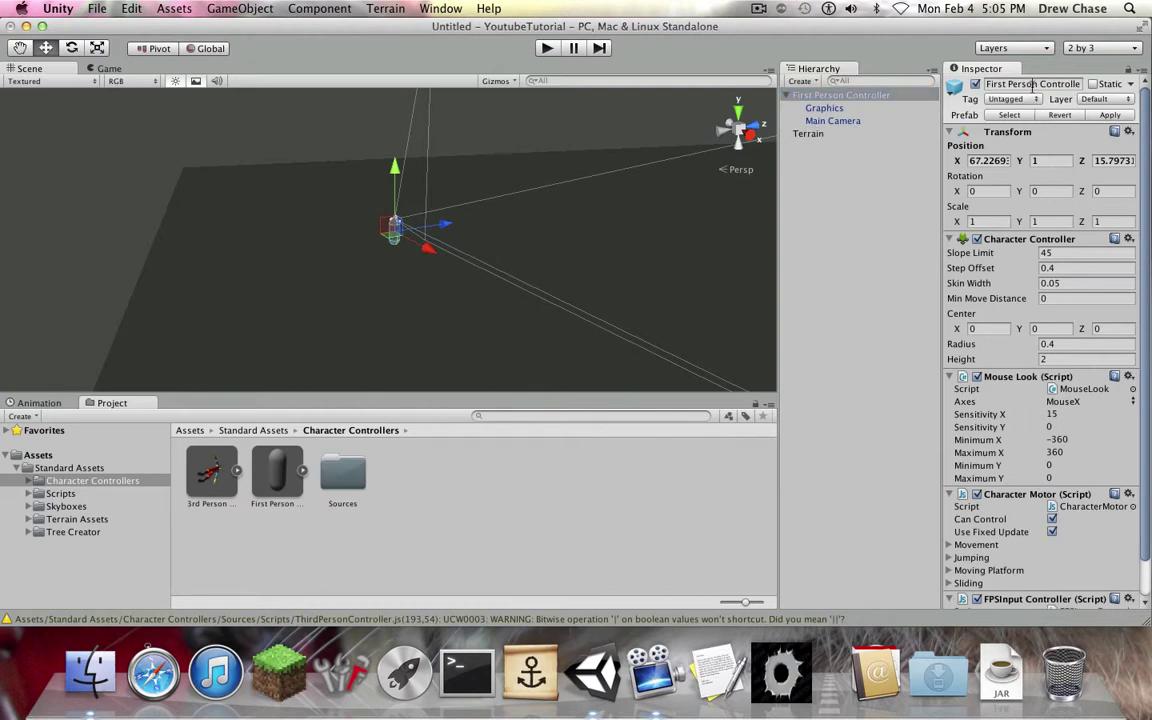
text(player)
key(Return)
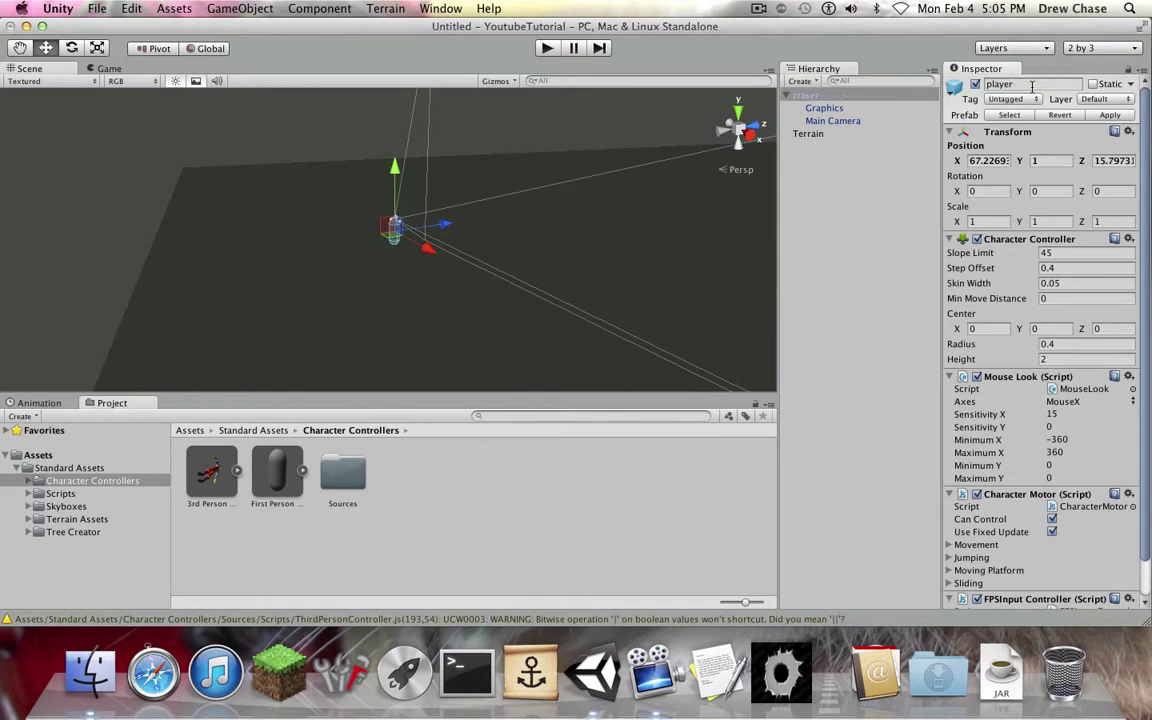
click(869, 265)
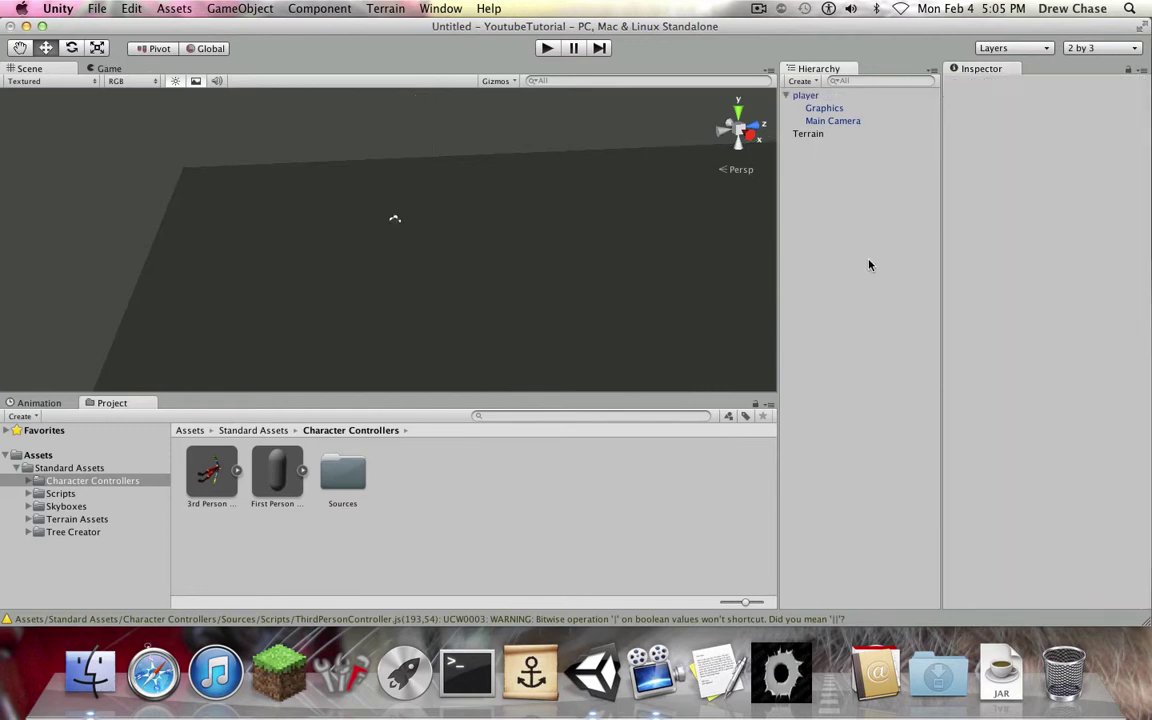
click(806, 96)
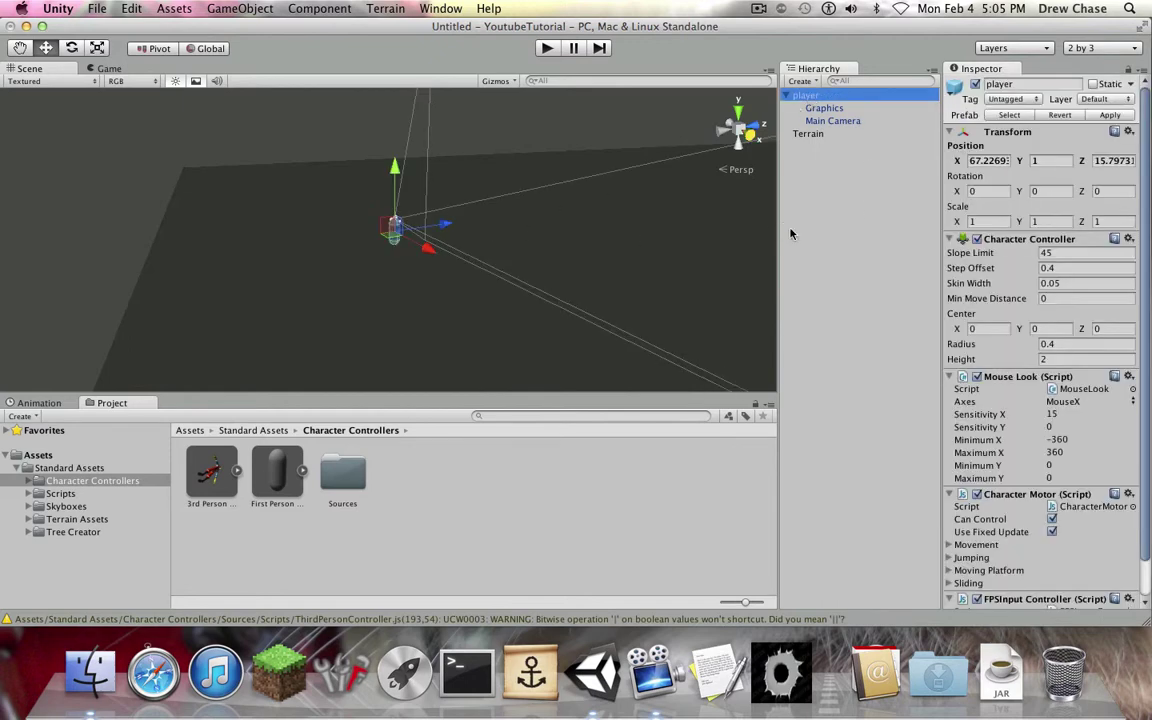
click(828, 234)
Add a directional light to the scene
middle_drag(405, 262, 332, 276)
alt+drag(332, 276, 285, 275)
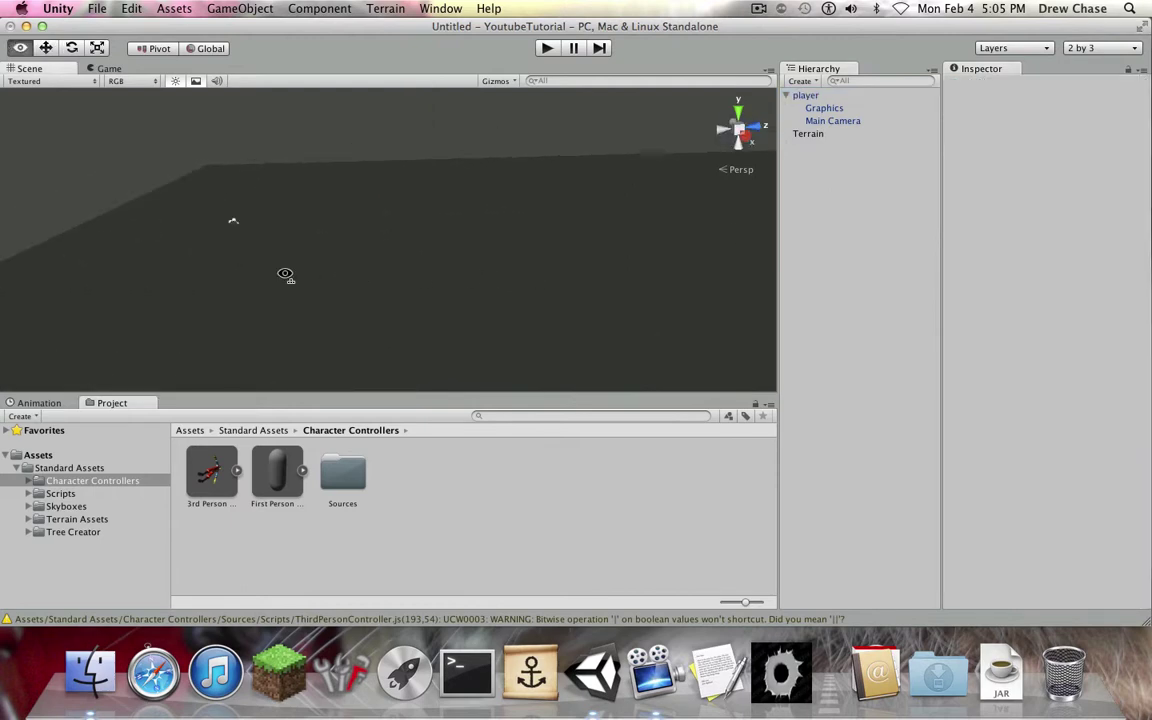
click(792, 81)
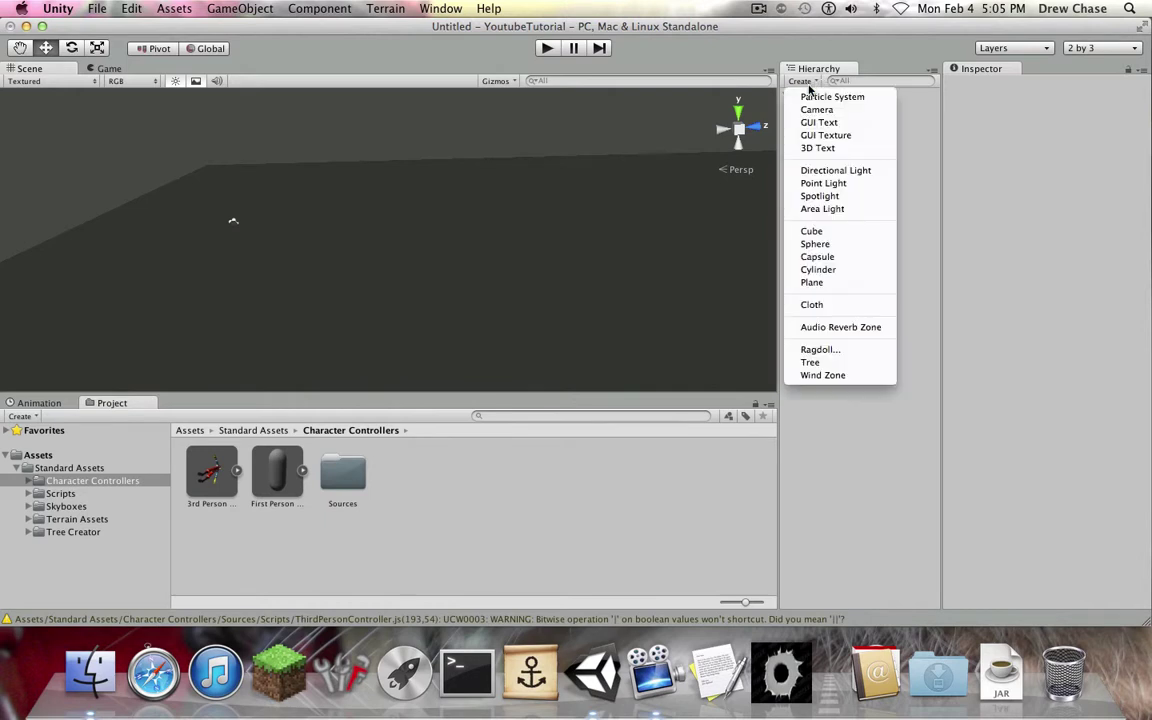
click(822, 178)
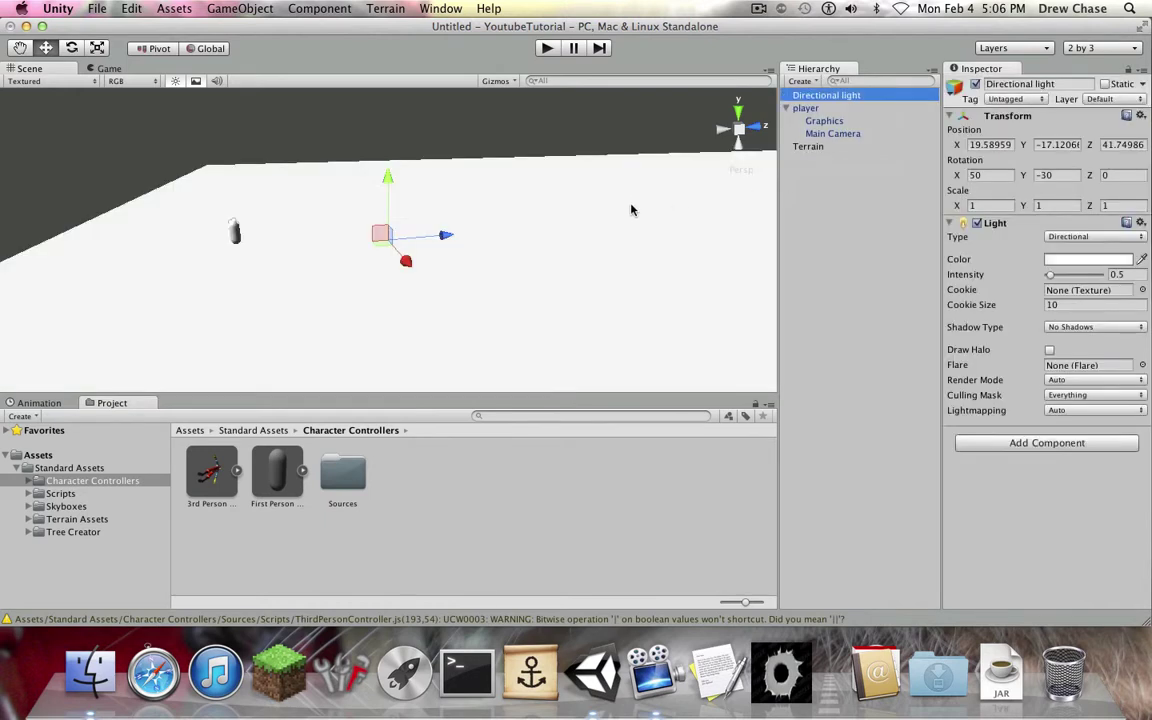
Move the directional light up above the terrain and along Z, to about Y 37, Z 72
drag(499, 235, 556, 237)
middle_drag(555, 236, 429, 232)
drag(369, 170, 393, 69)
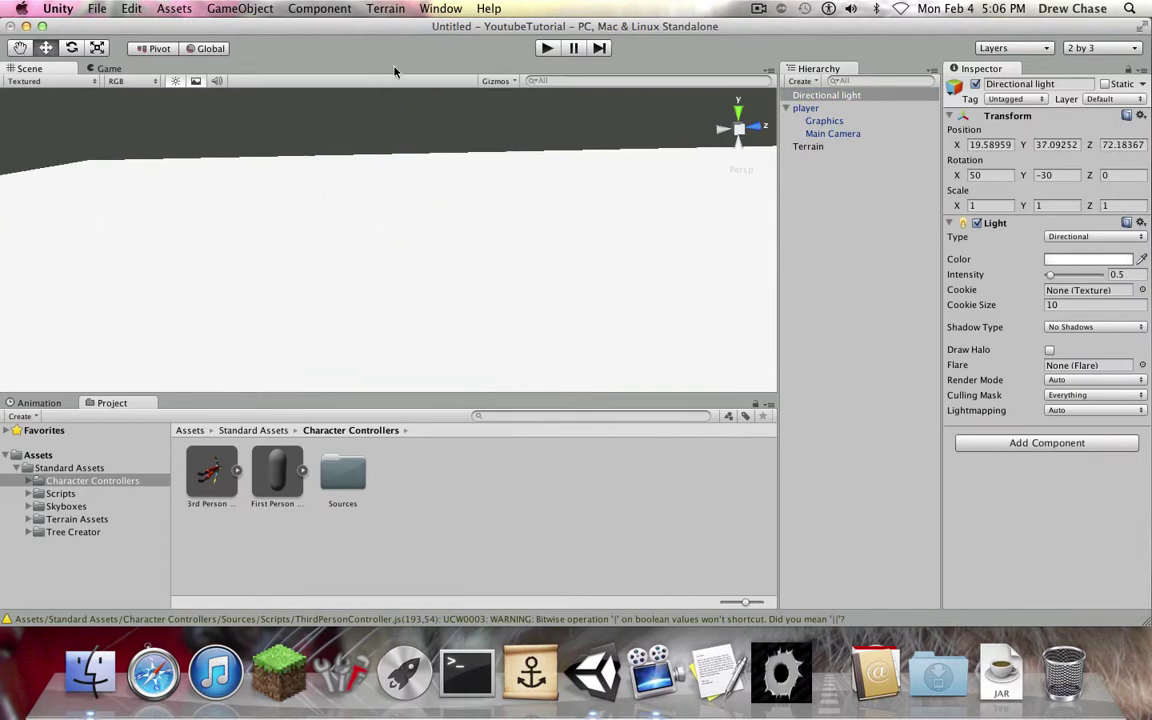
scroll(427, 183, down, 5)
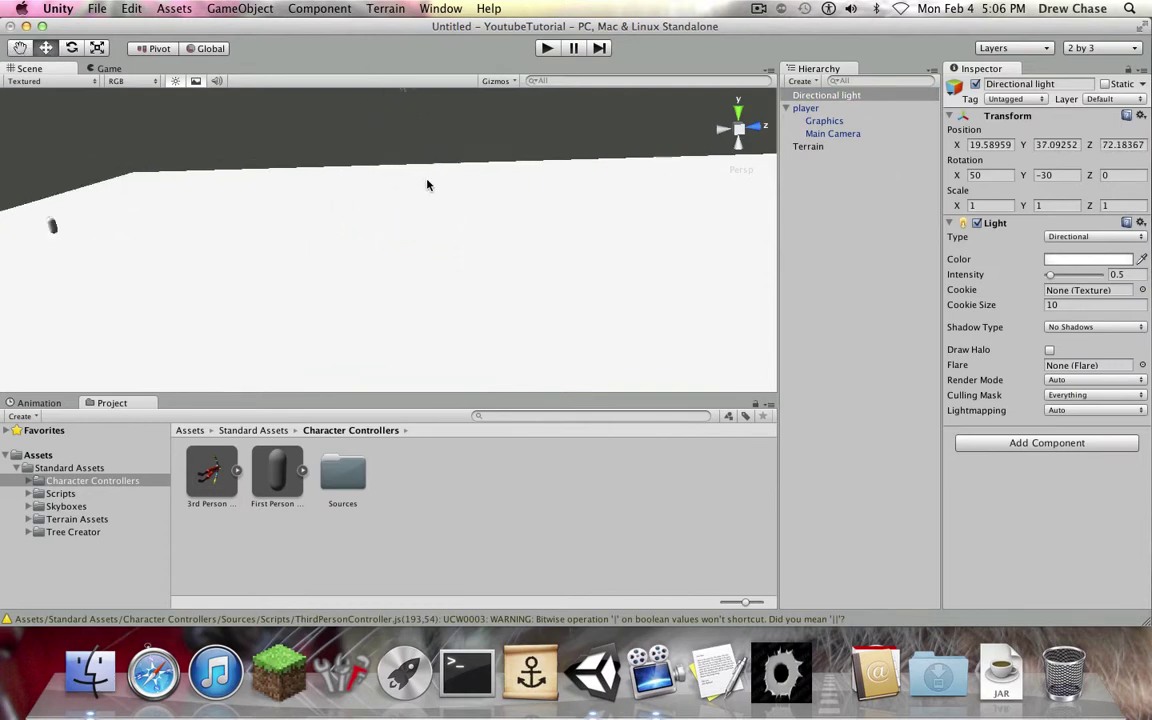
Set the directional light's intensity to 0.3
click(1128, 274)
click(1133, 274)
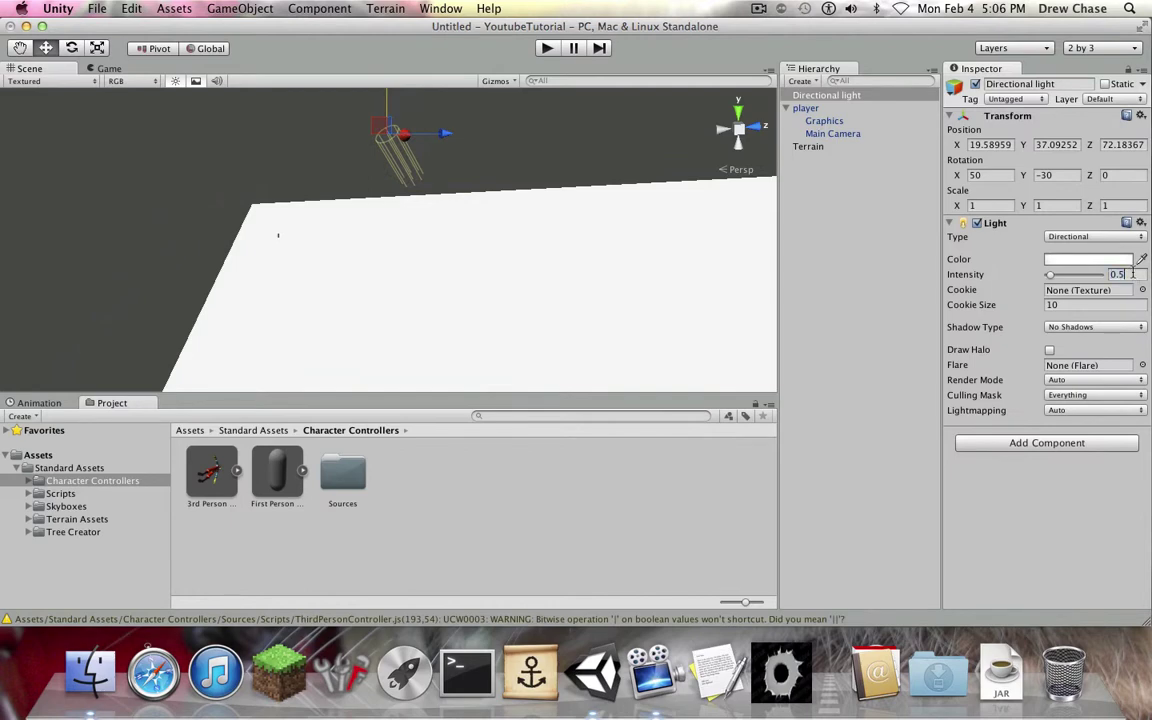
key(BackSpace)
text(2)
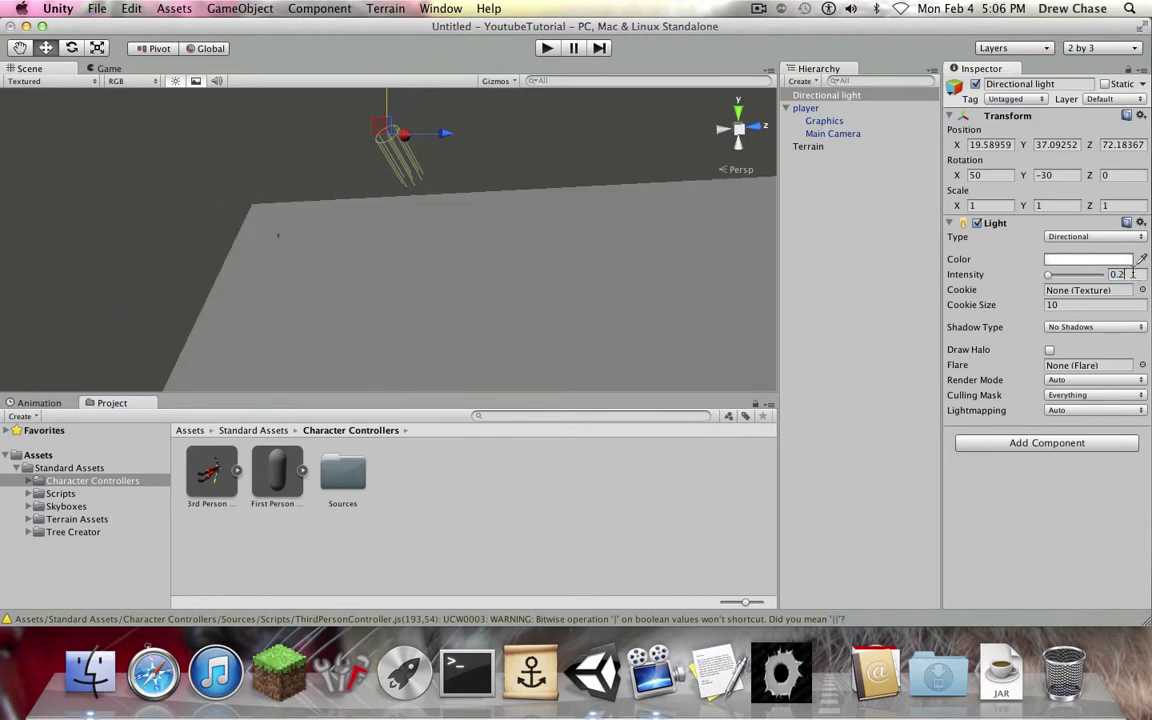
key(BackSpace)
text(3)
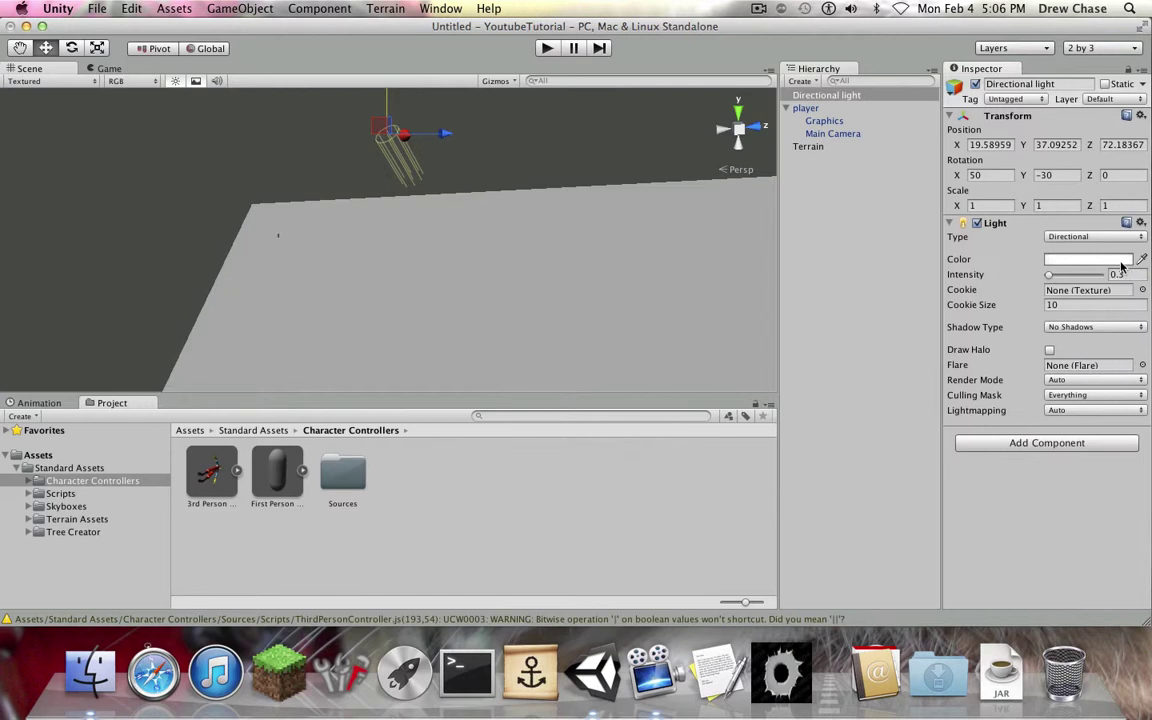
click(1090, 259)
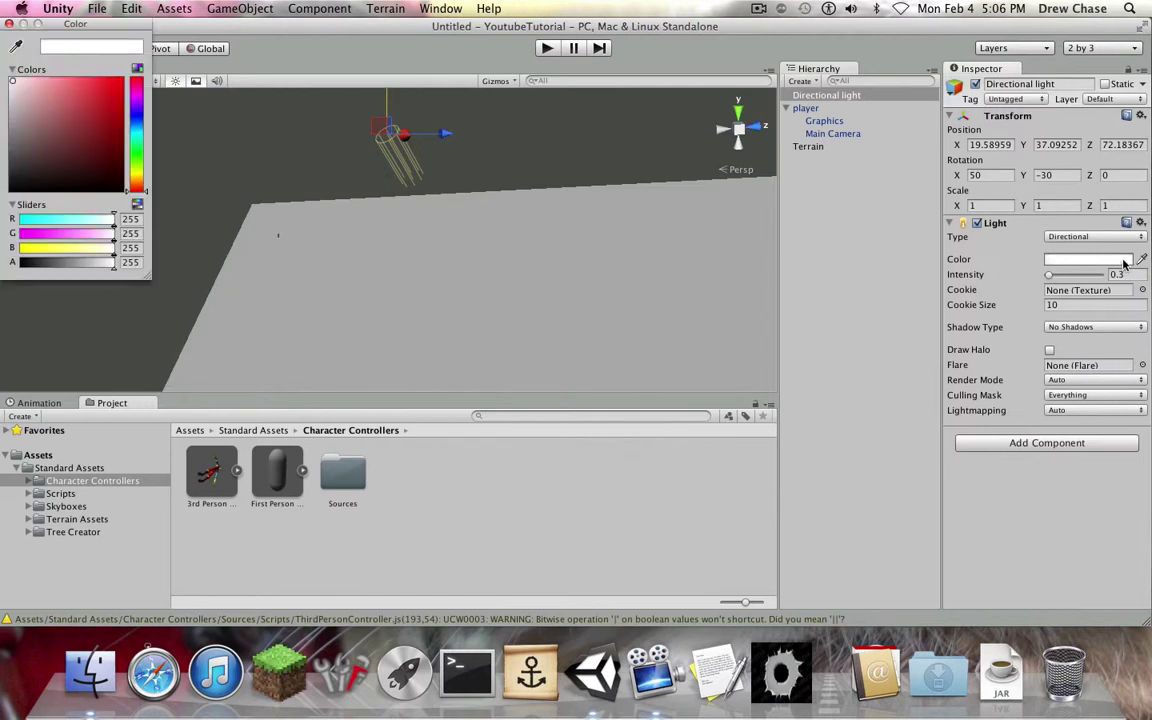
click(8, 24)
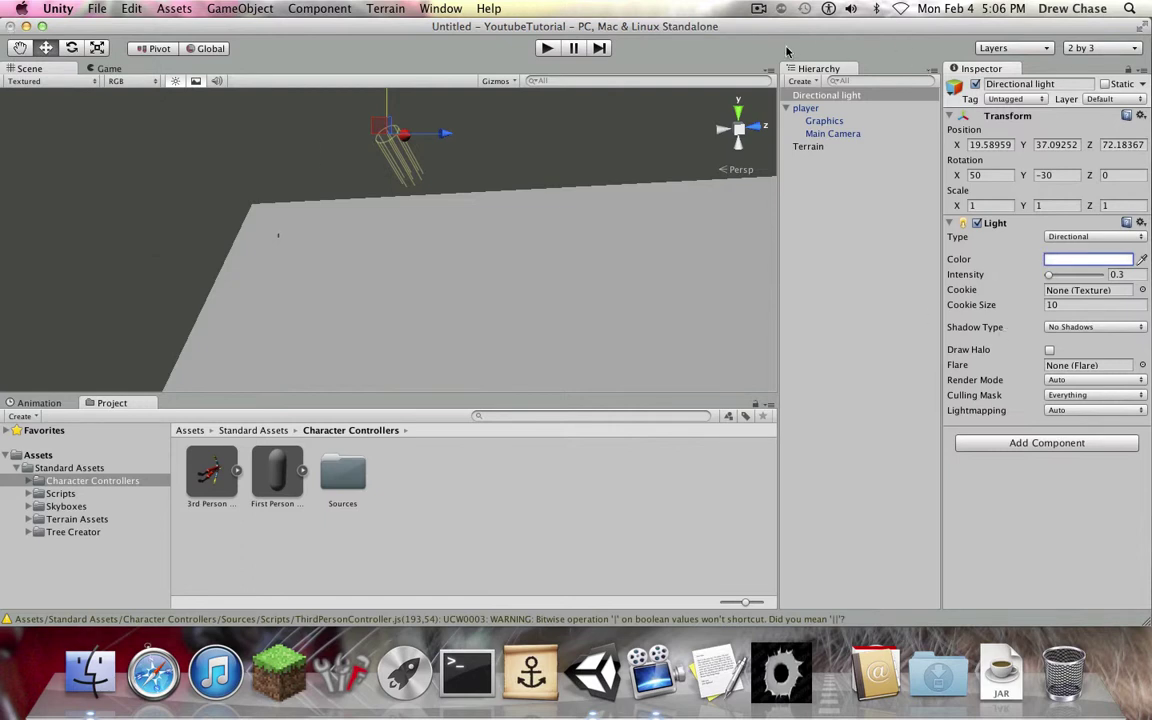
click(160, 7)
mouse_move(209, 113)
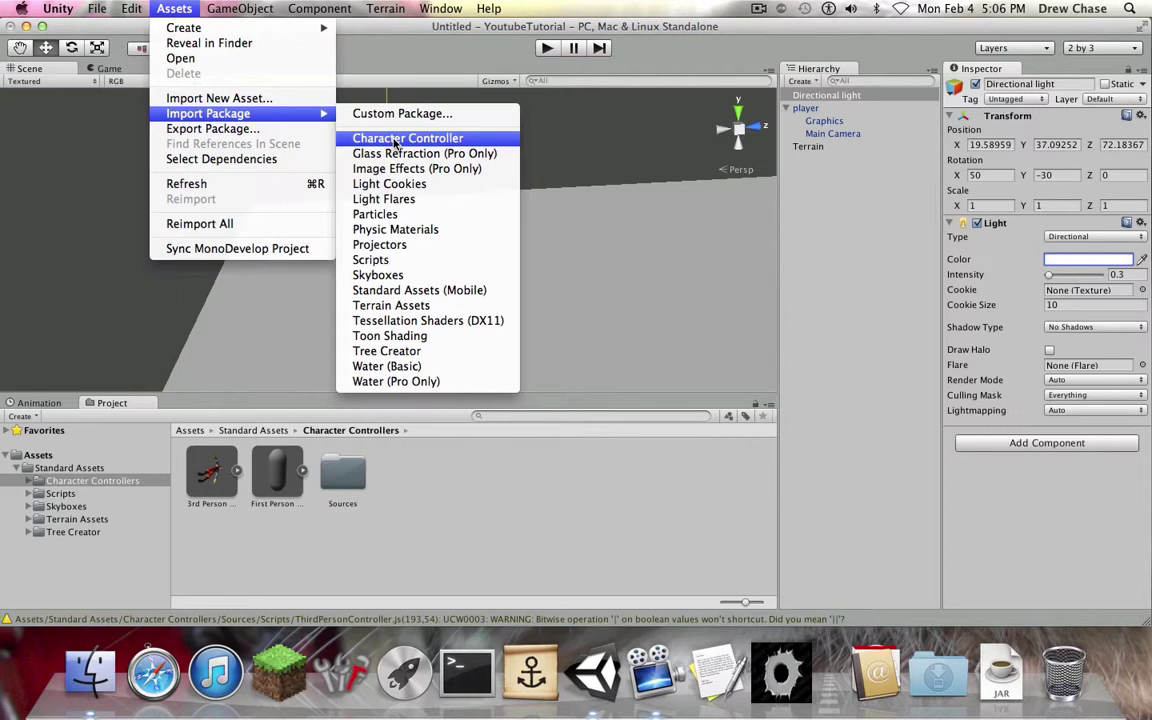
click(440, 30)
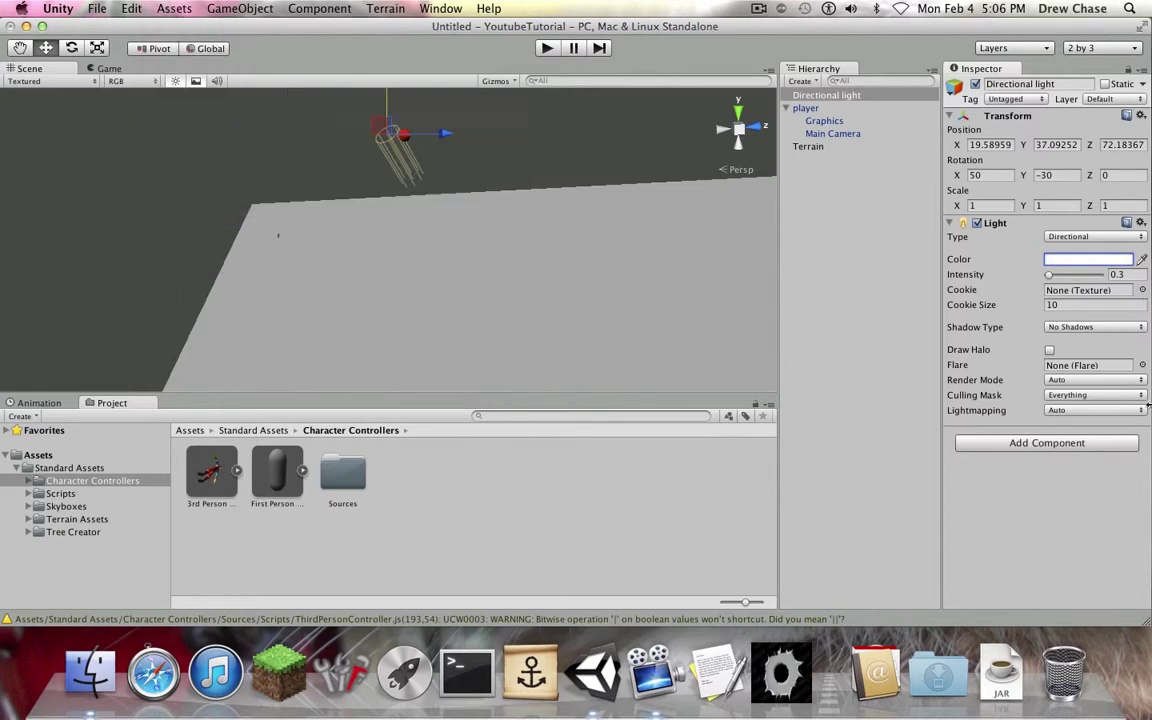
Rename the Terrain object to Ground
click(818, 148)
click(1040, 83)
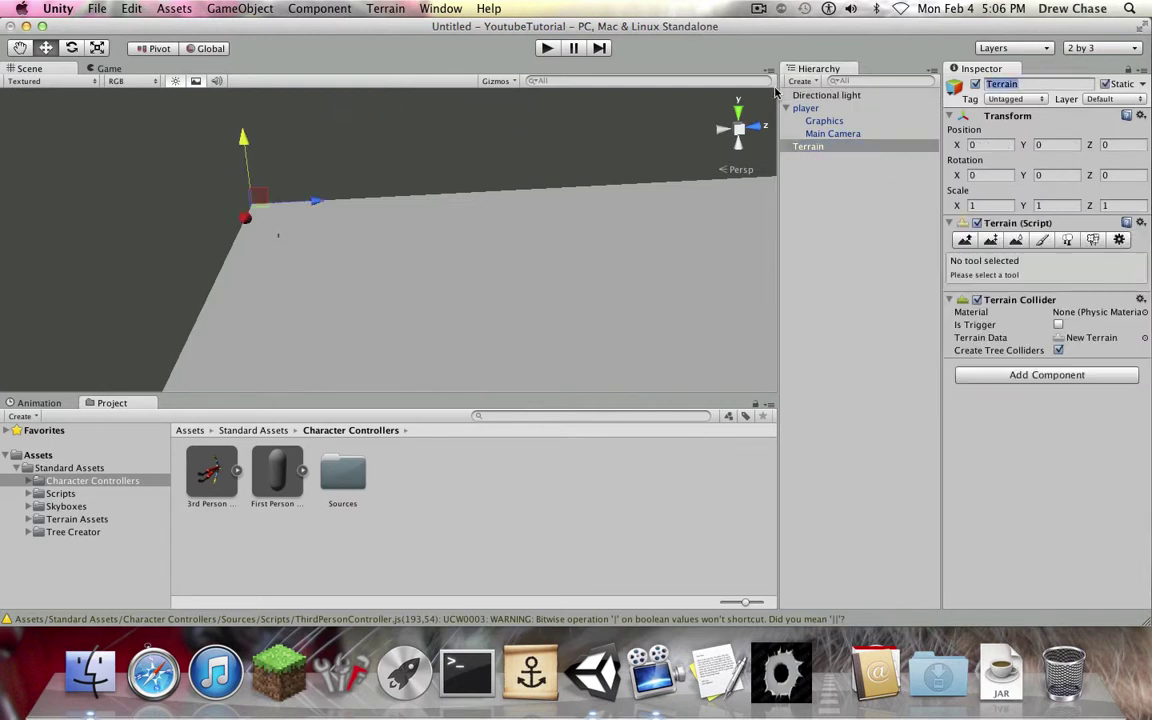
text(Ground)
key(Return)
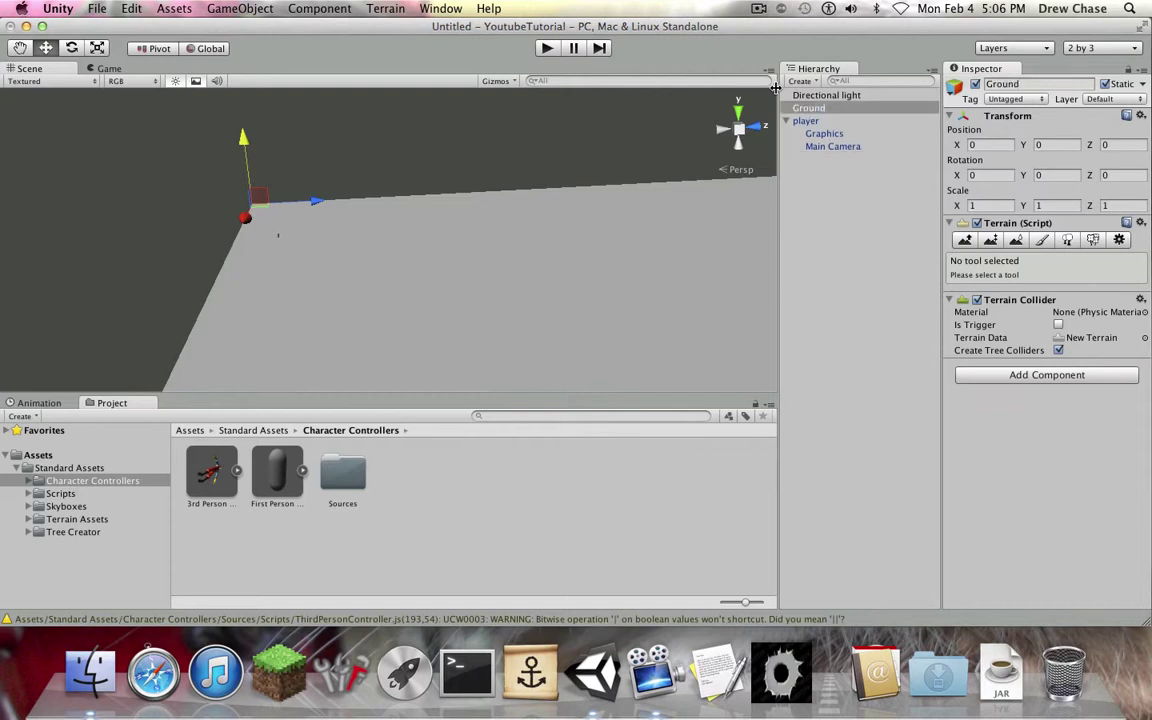
Activate the Paint Texture tool for the Ground terrain
click(1036, 244)
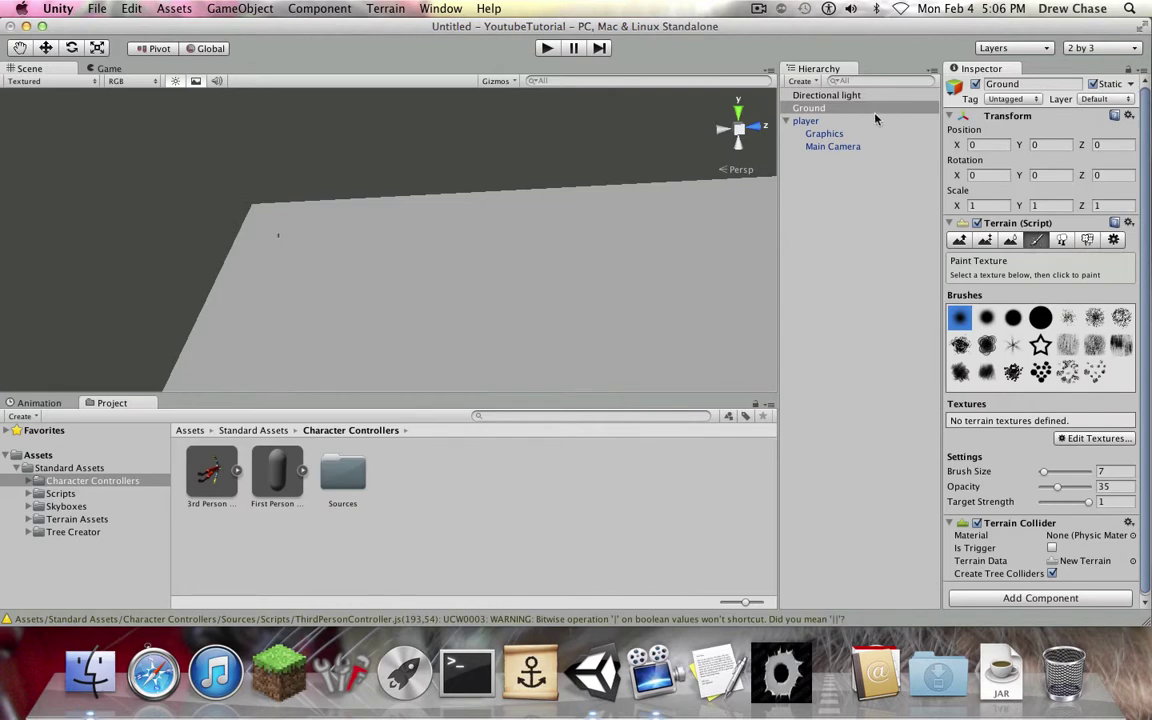
click(824, 187)
click(806, 109)
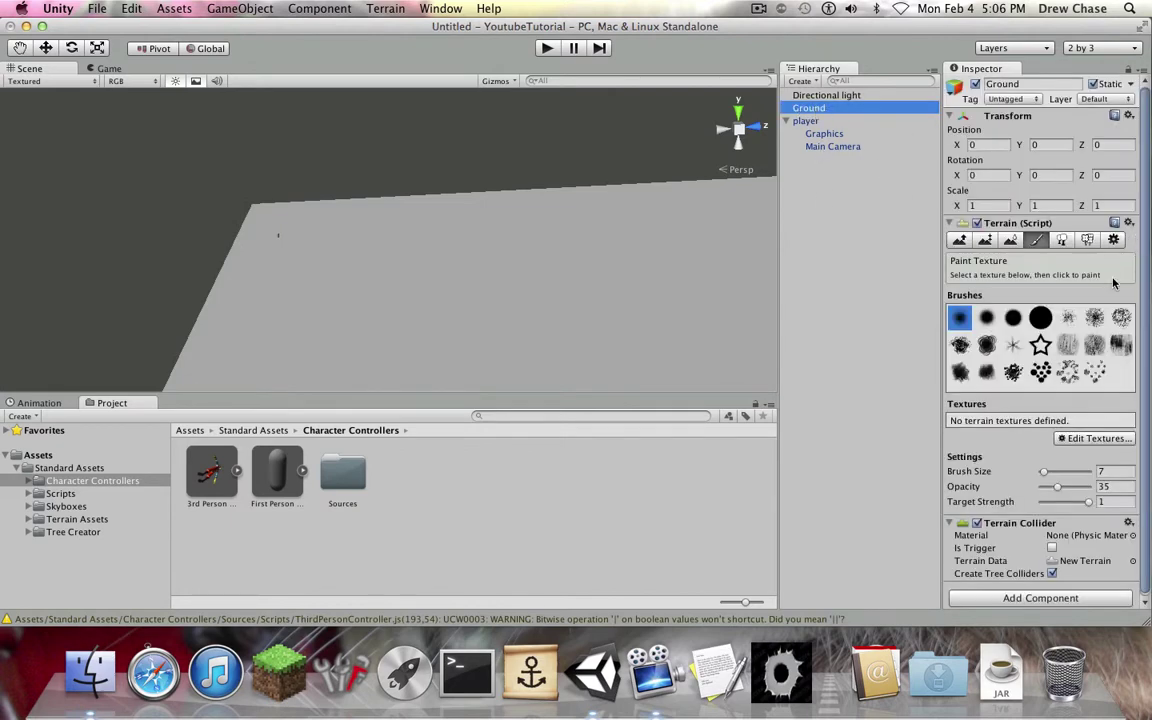
click(1114, 242)
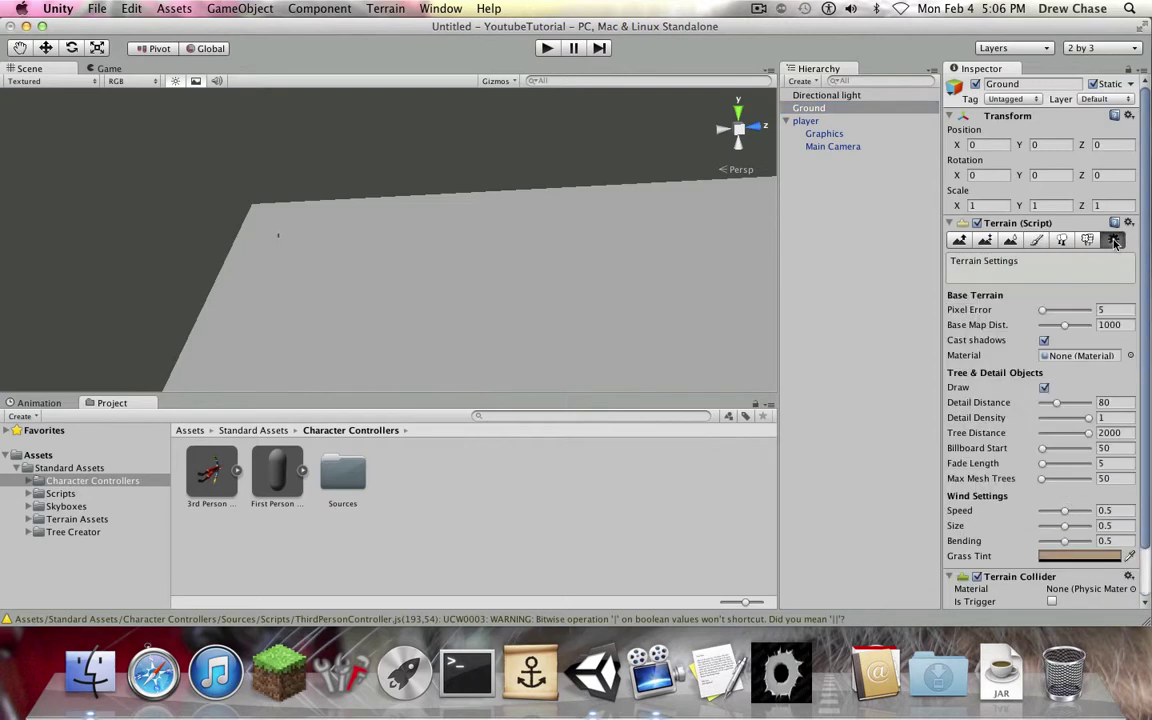
click(1039, 241)
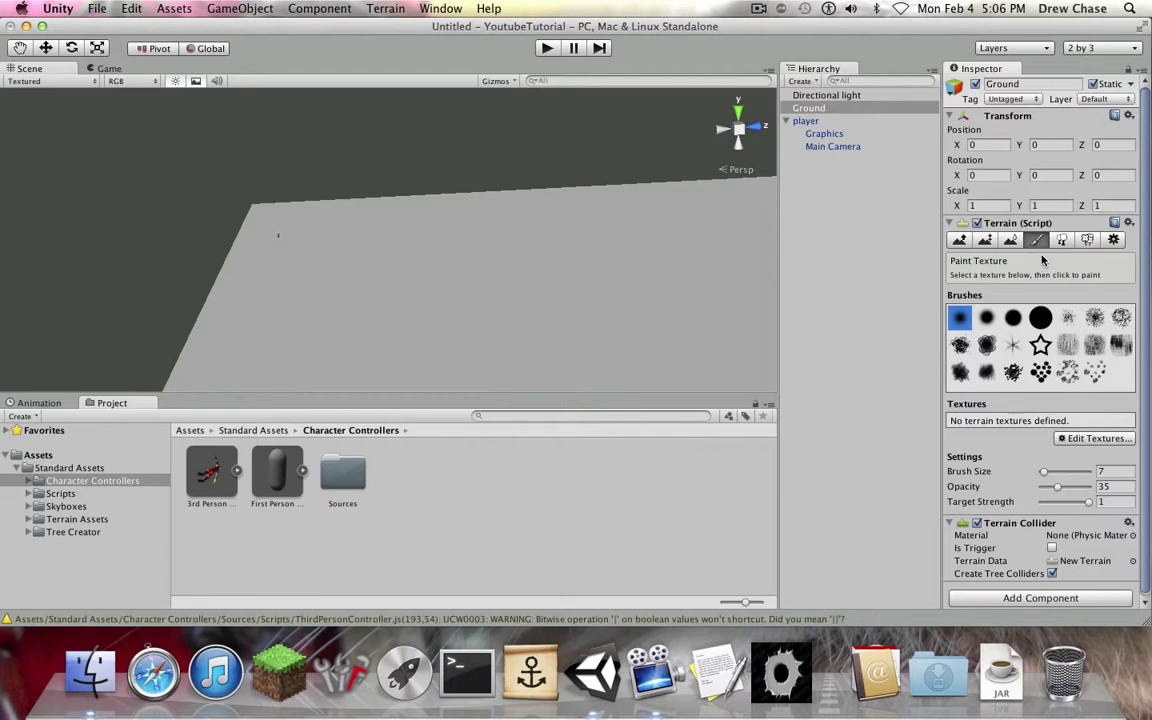
Start adding a new texture to the Ground terrain and move the Add Terrain Texture window over the scene view
click(1080, 439)
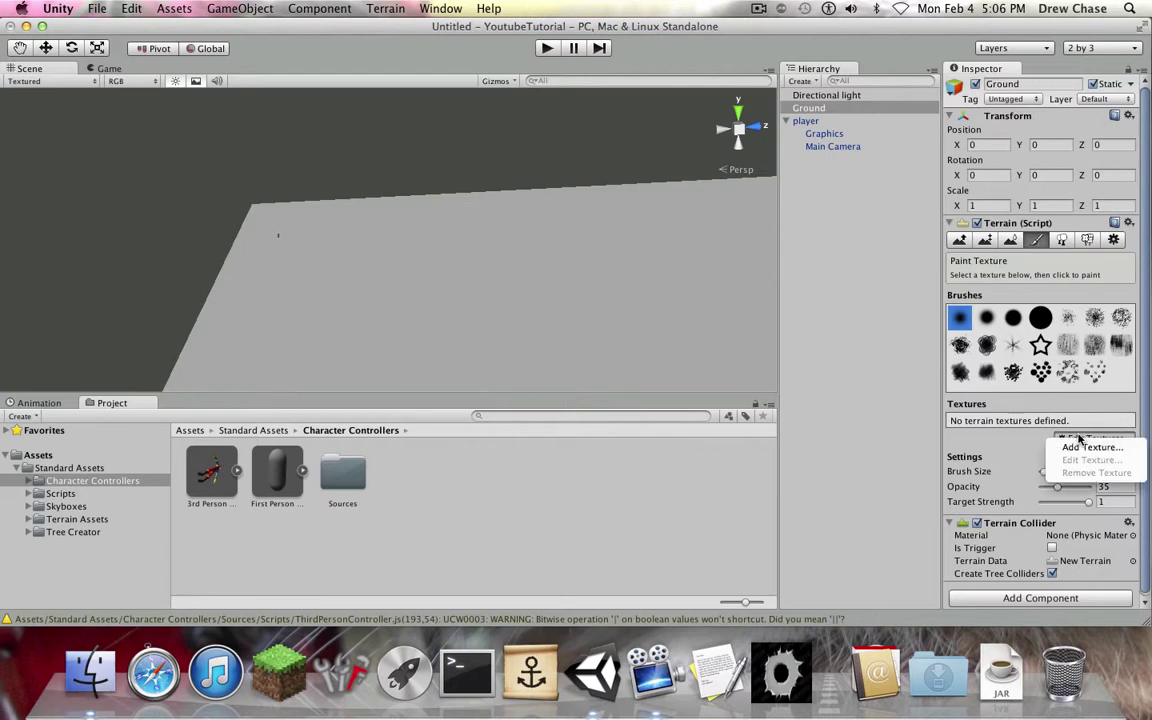
click(1038, 441)
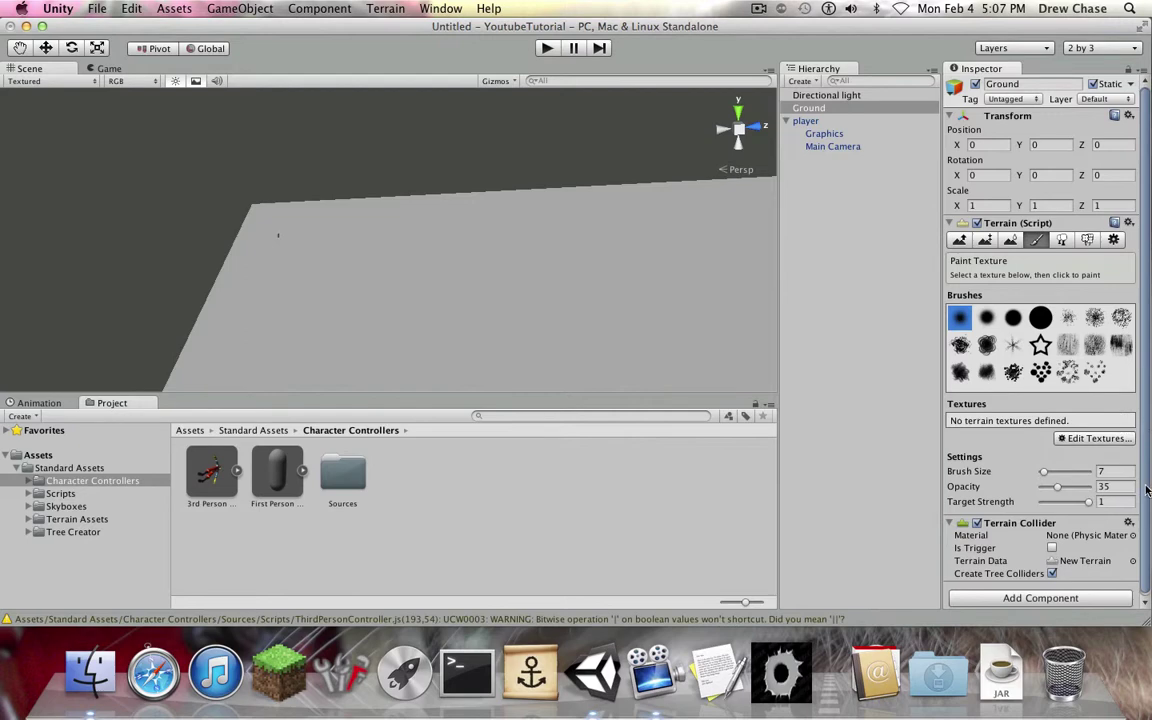
scroll(1130, 463, down, 1)
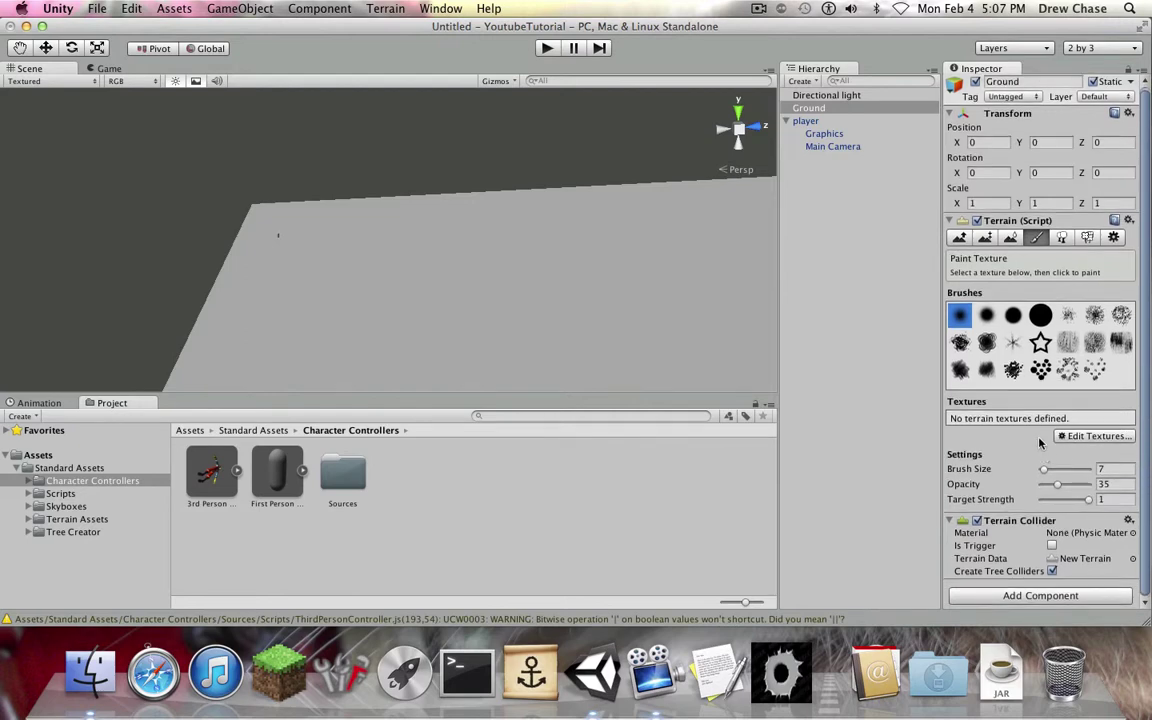
click(1098, 437)
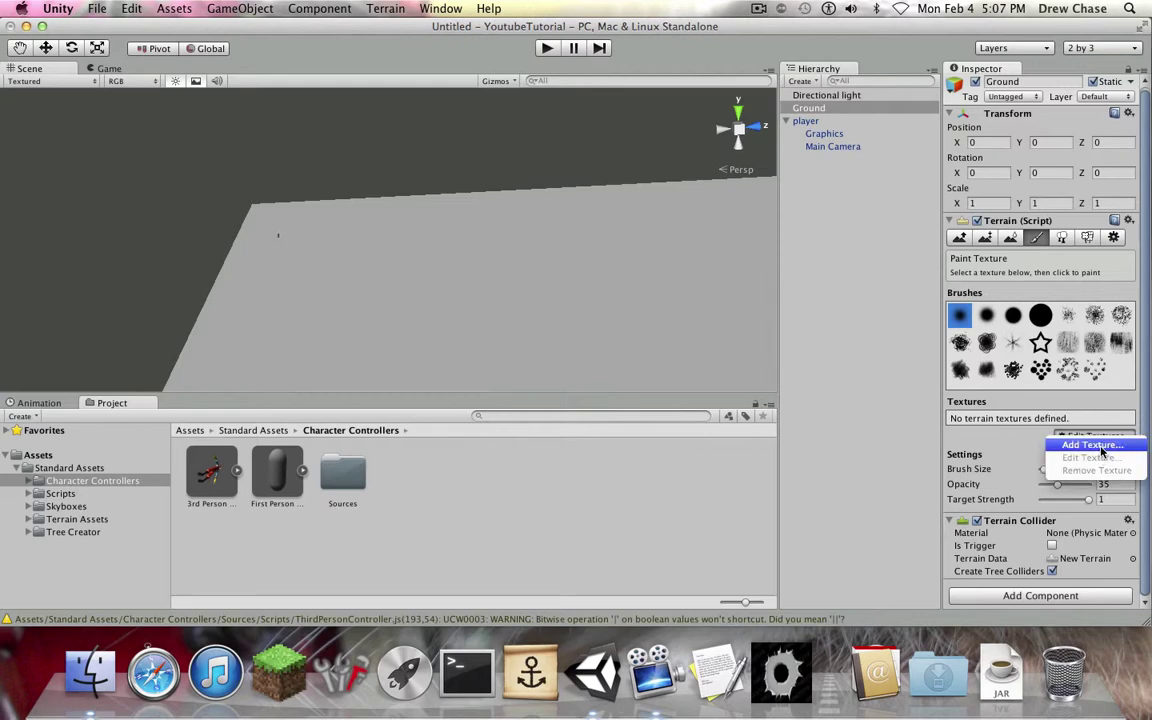
click(1100, 446)
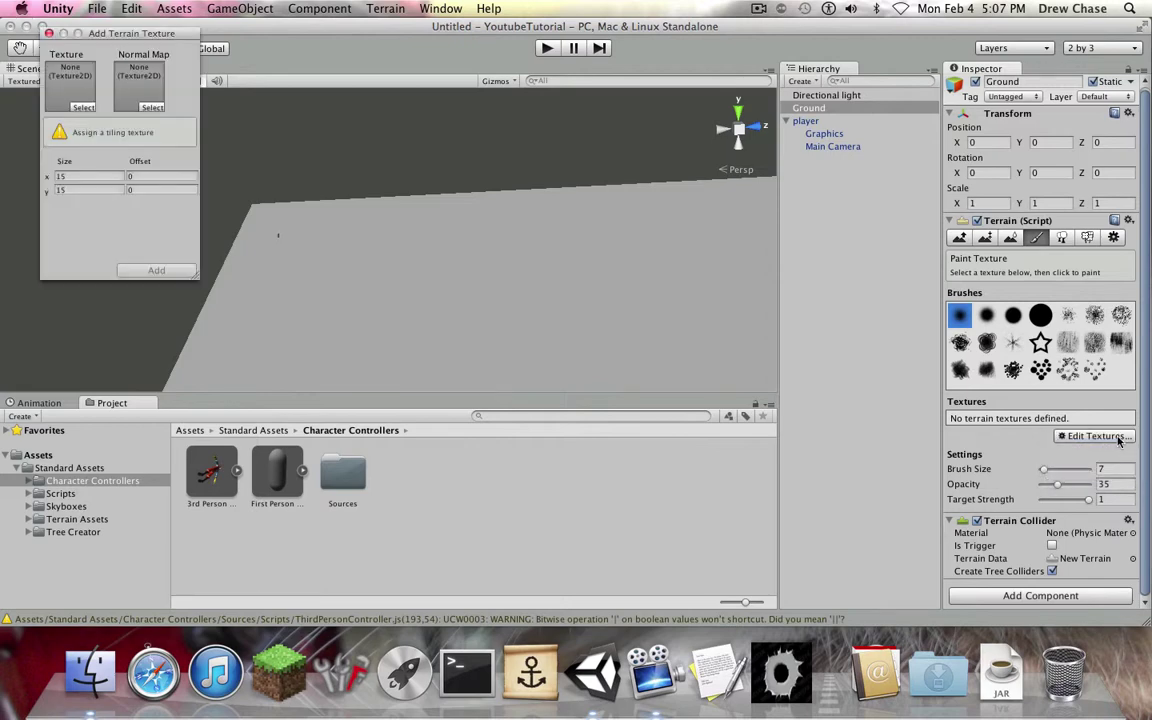
drag(153, 36, 415, 90)
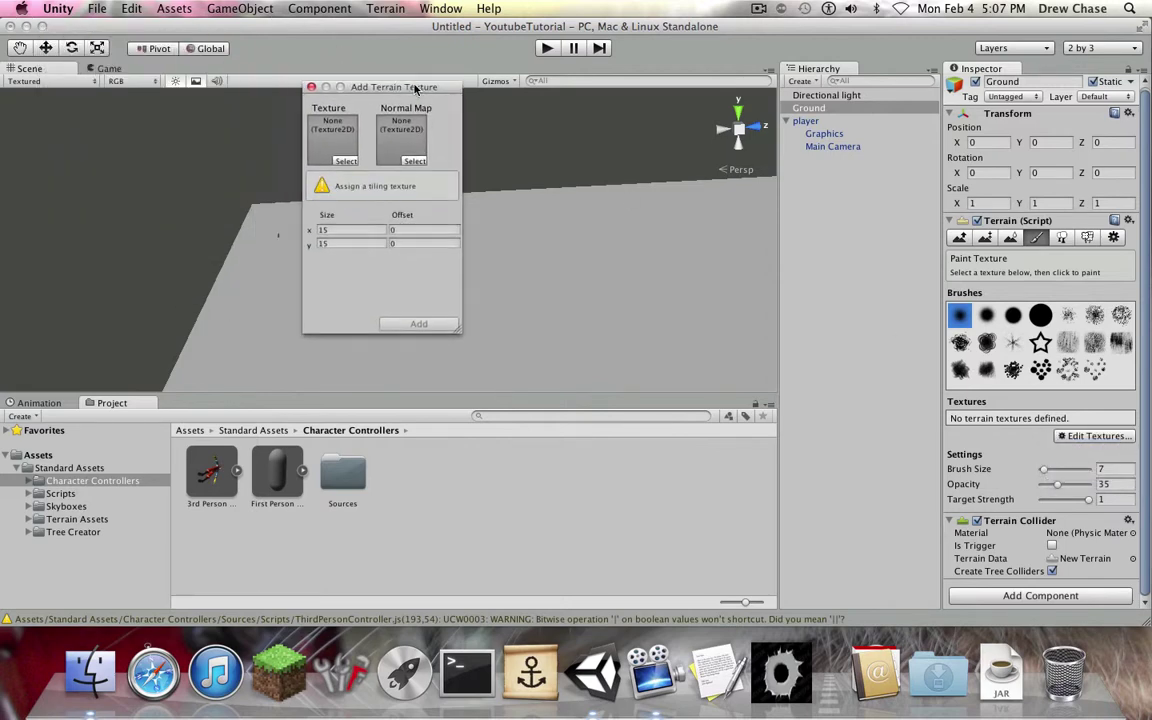
click(345, 160)
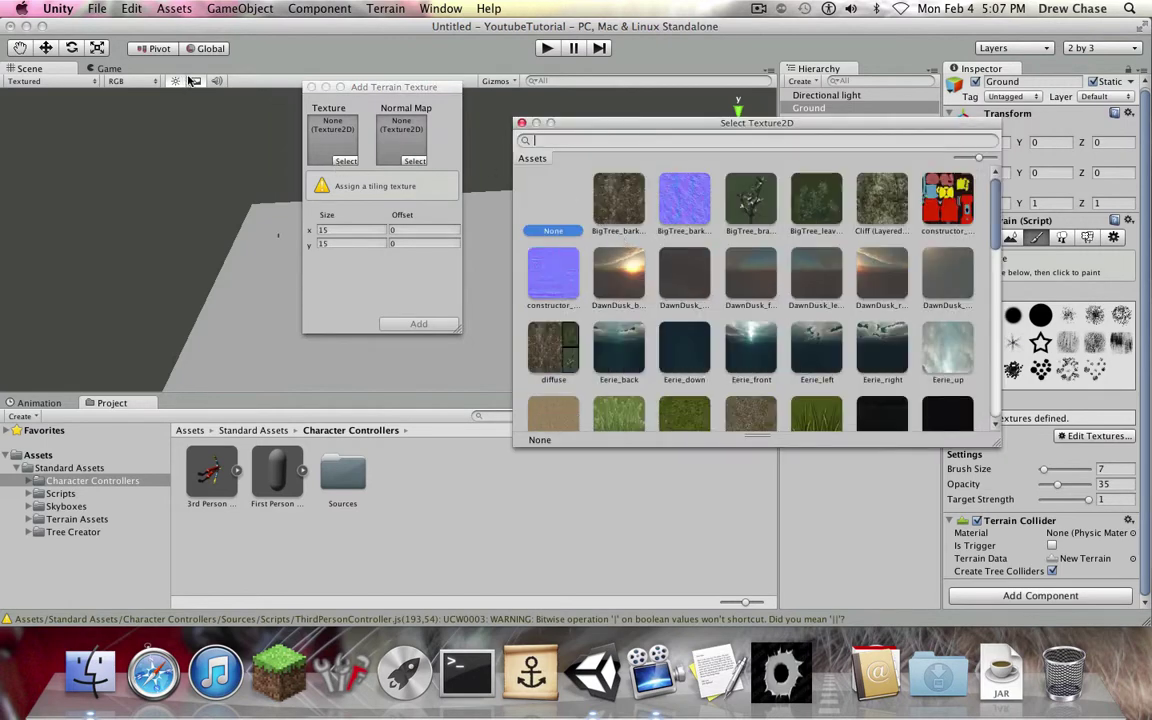
click(407, 75)
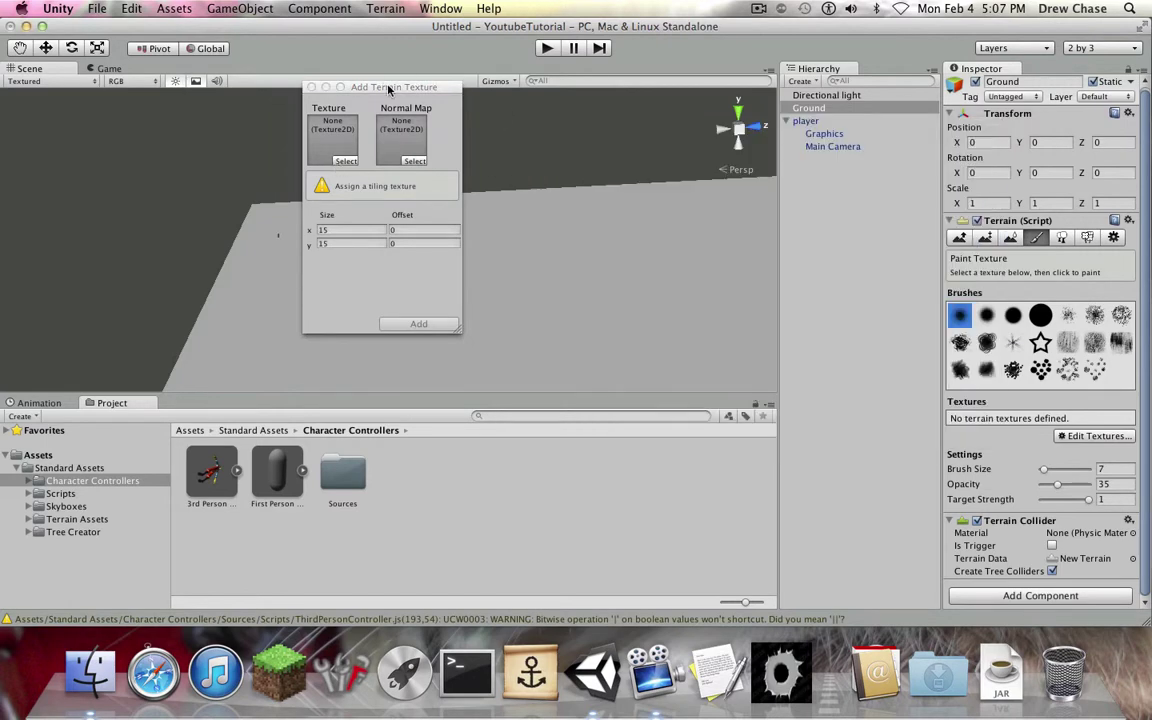
drag(345, 86, 599, 88)
click(1072, 436)
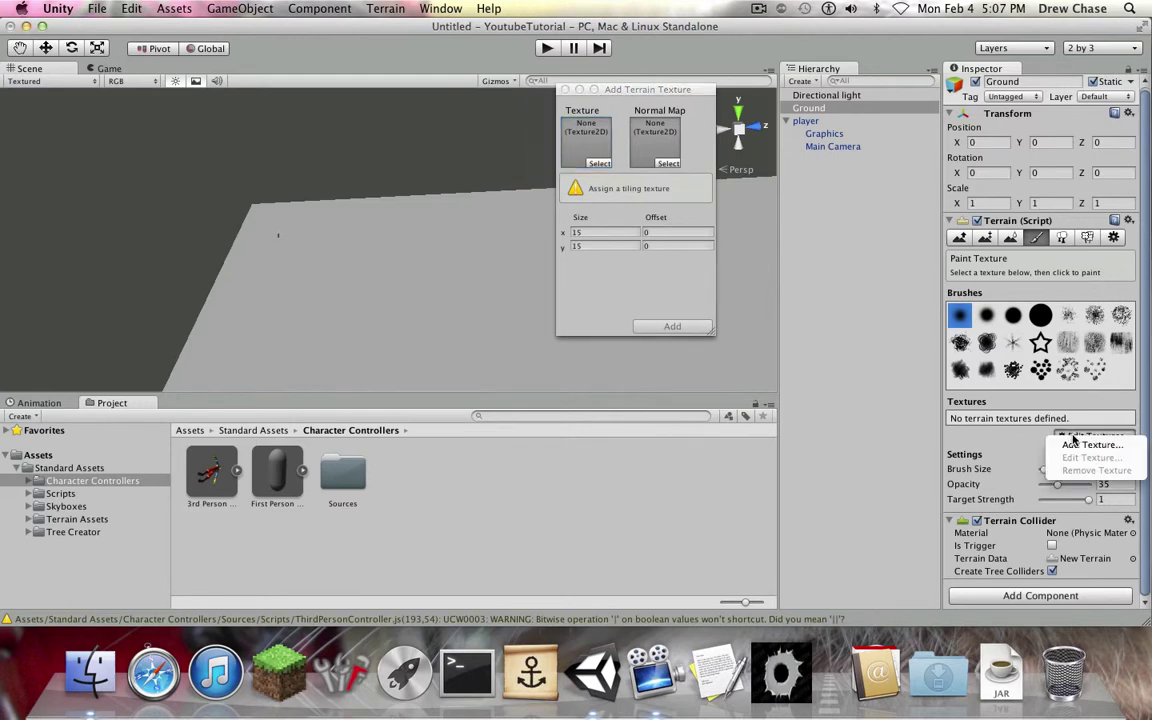
click(1088, 446)
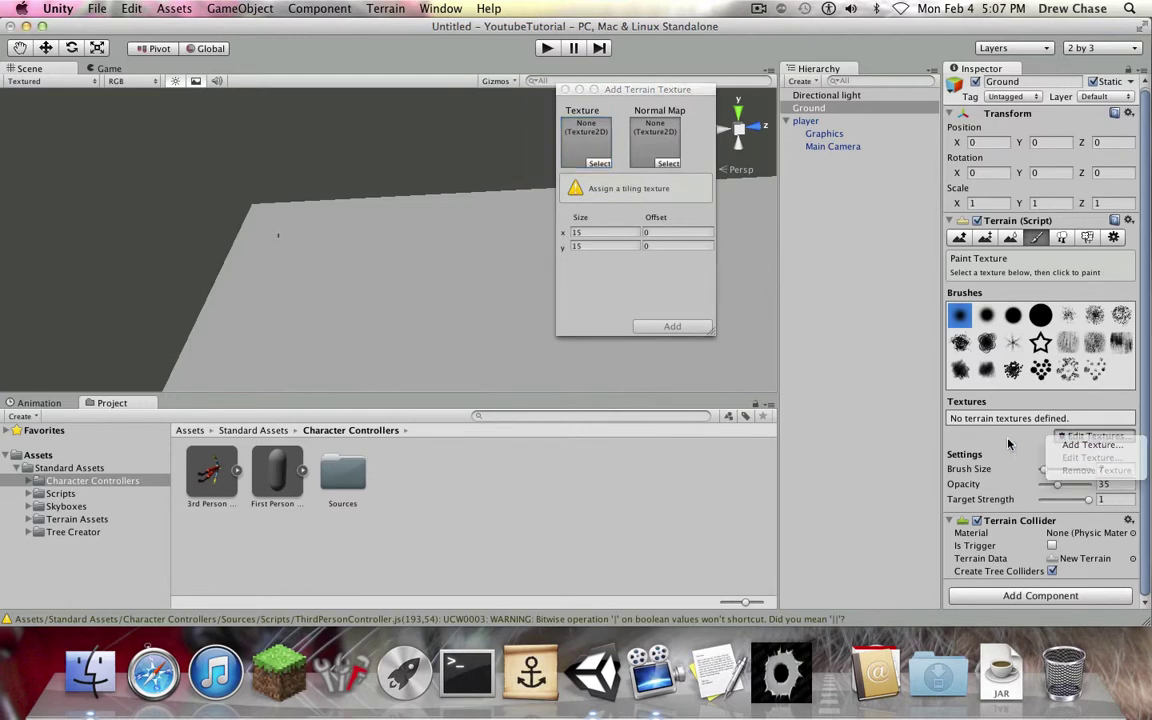
Choose Grass&Rock as the normal map of the new terrain texture
click(657, 142)
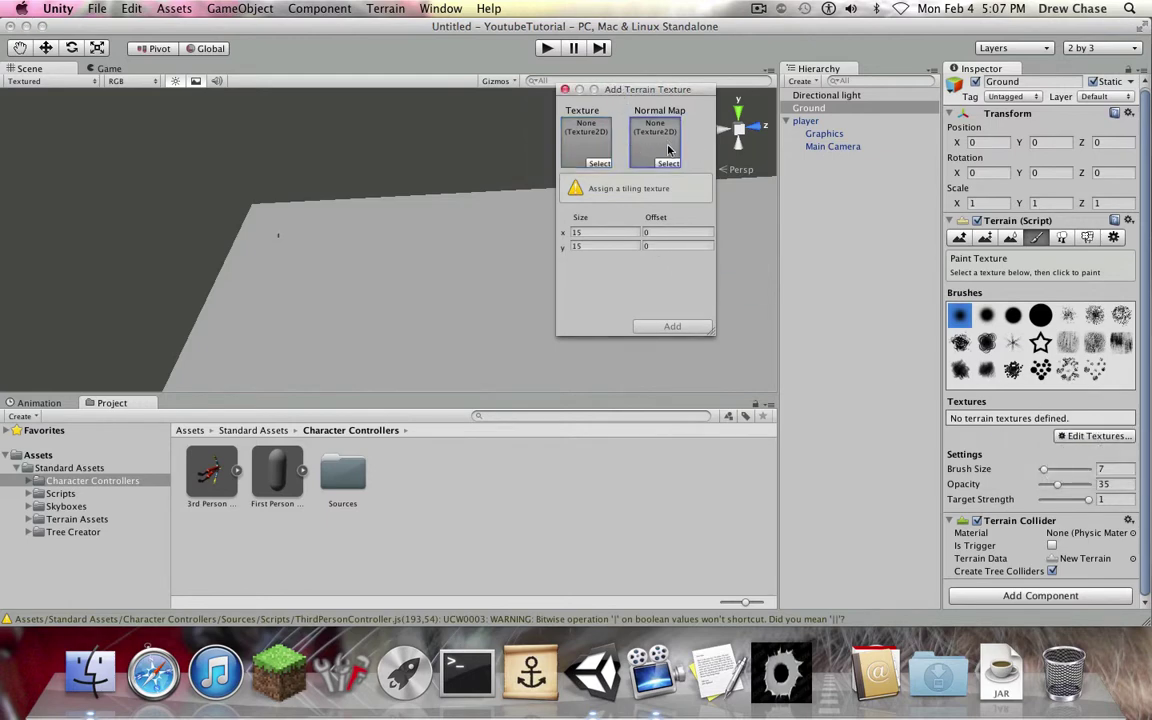
click(667, 163)
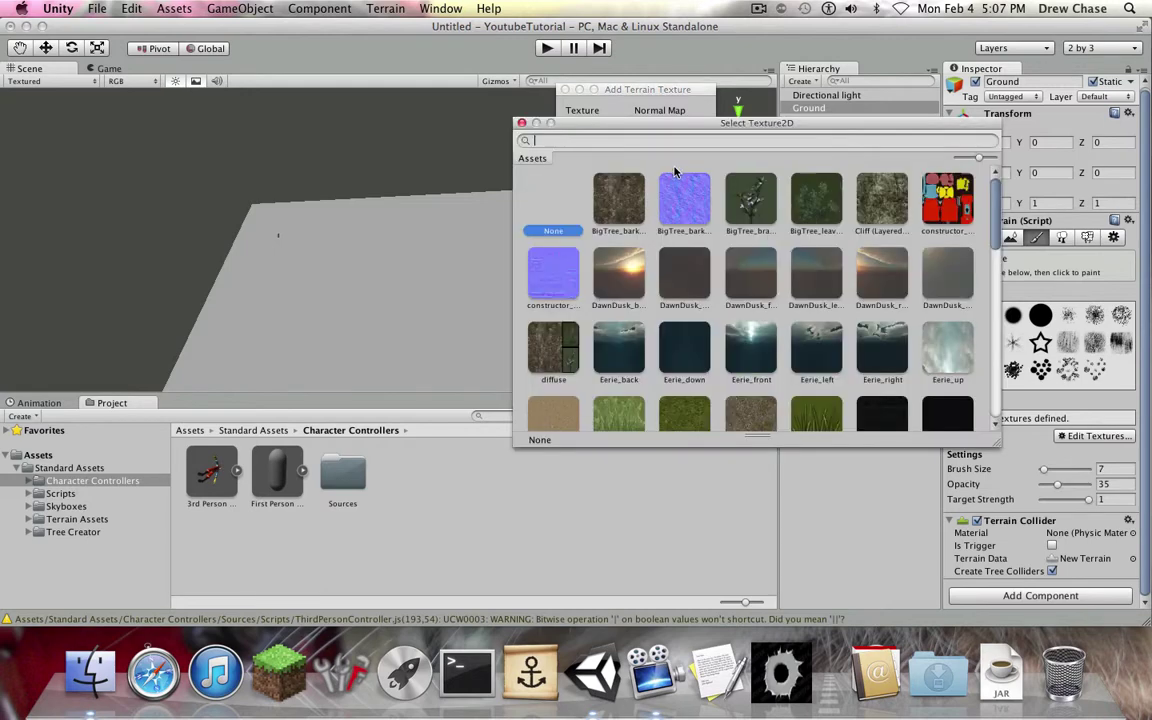
scroll(797, 310, down, 3)
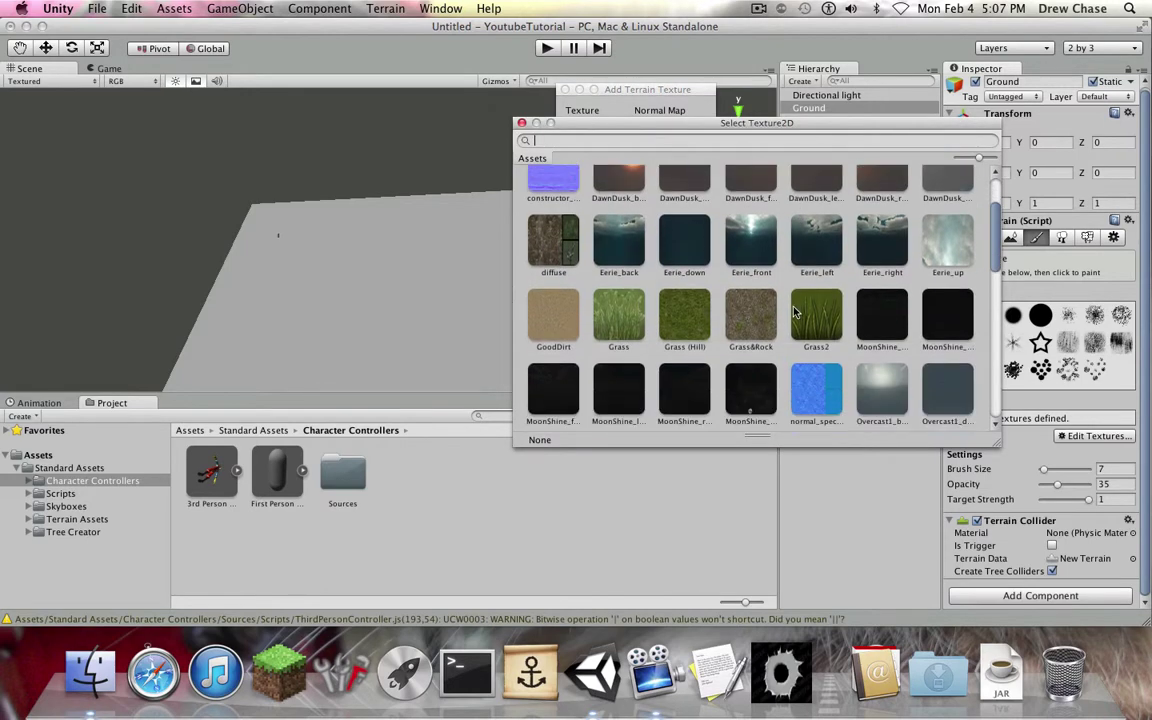
scroll(797, 312, down, 5)
scroll(760, 295, up, 4)
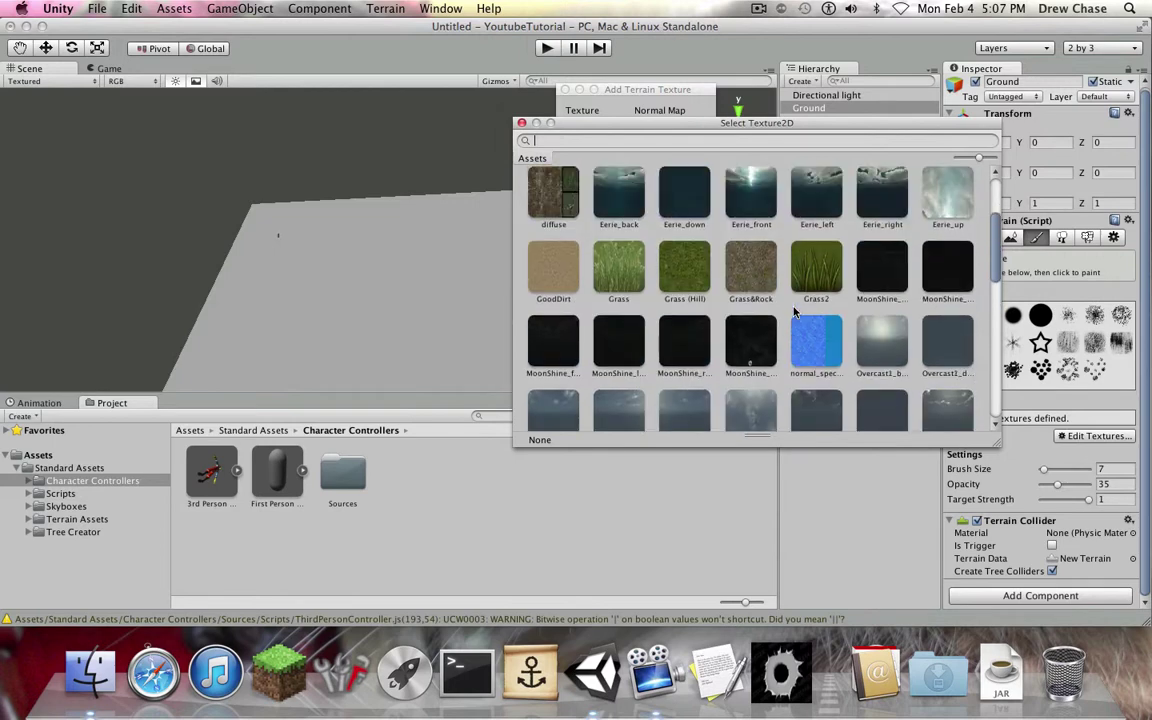
scroll(733, 300, up, 1)
scroll(733, 303, up, 1)
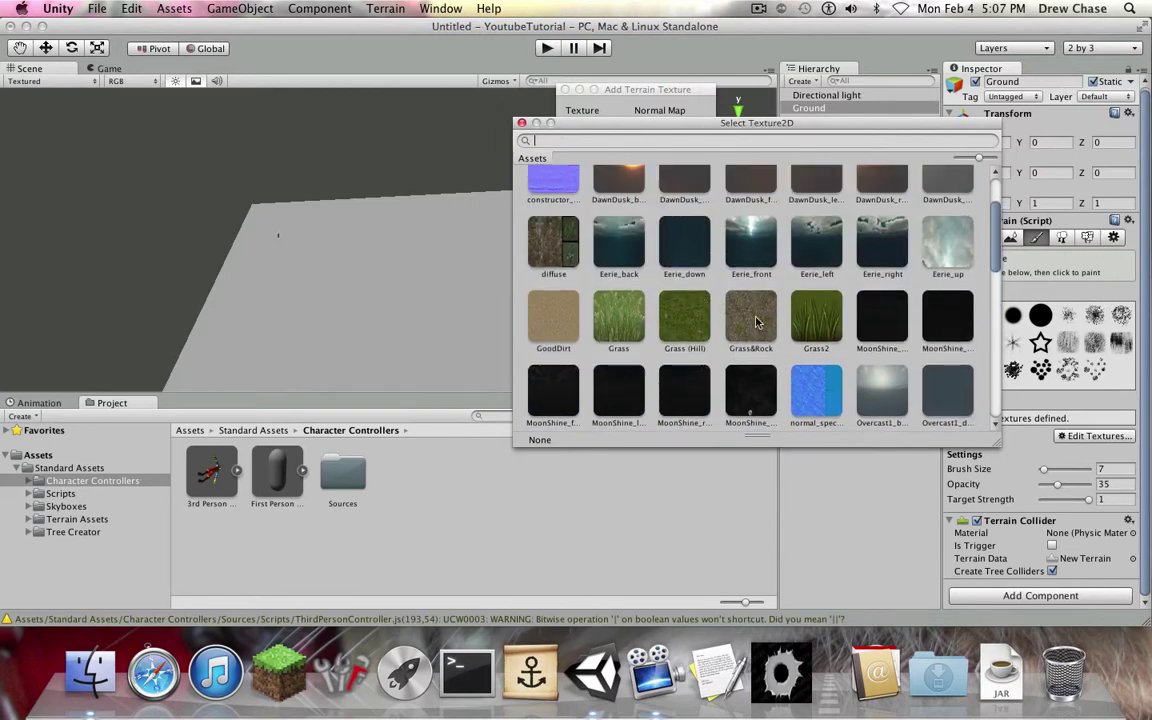
scroll(756, 326, up, 3)
scroll(750, 320, down, 6)
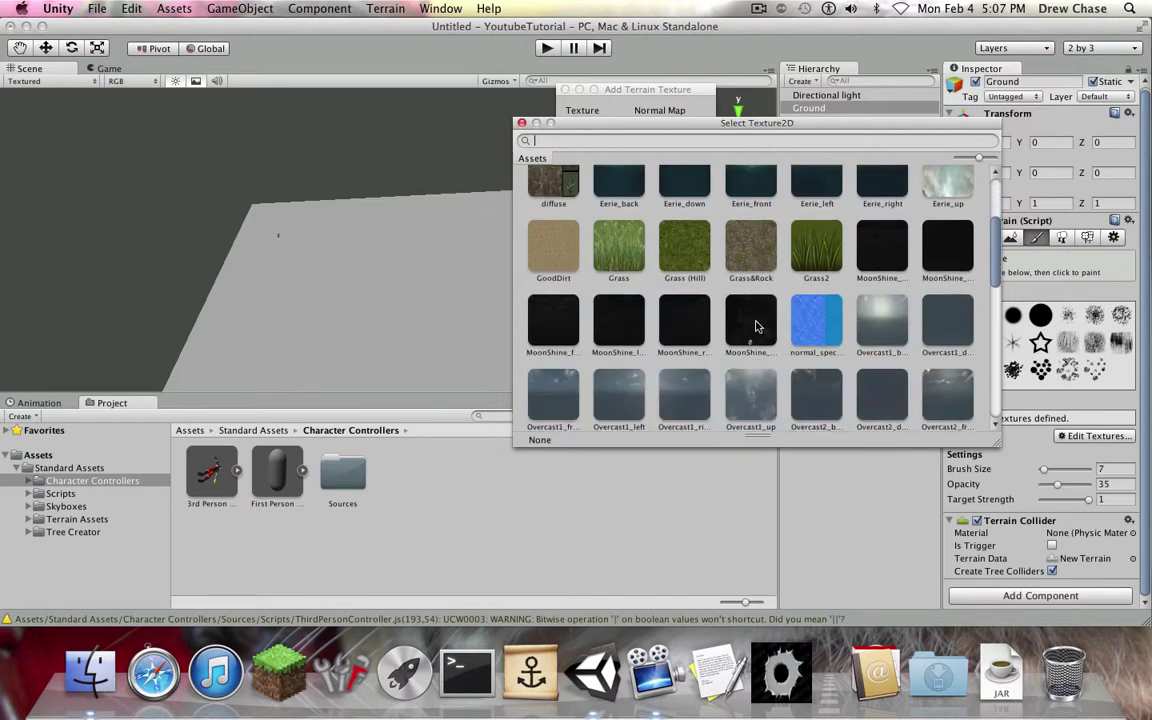
click(700, 270)
key(Right)
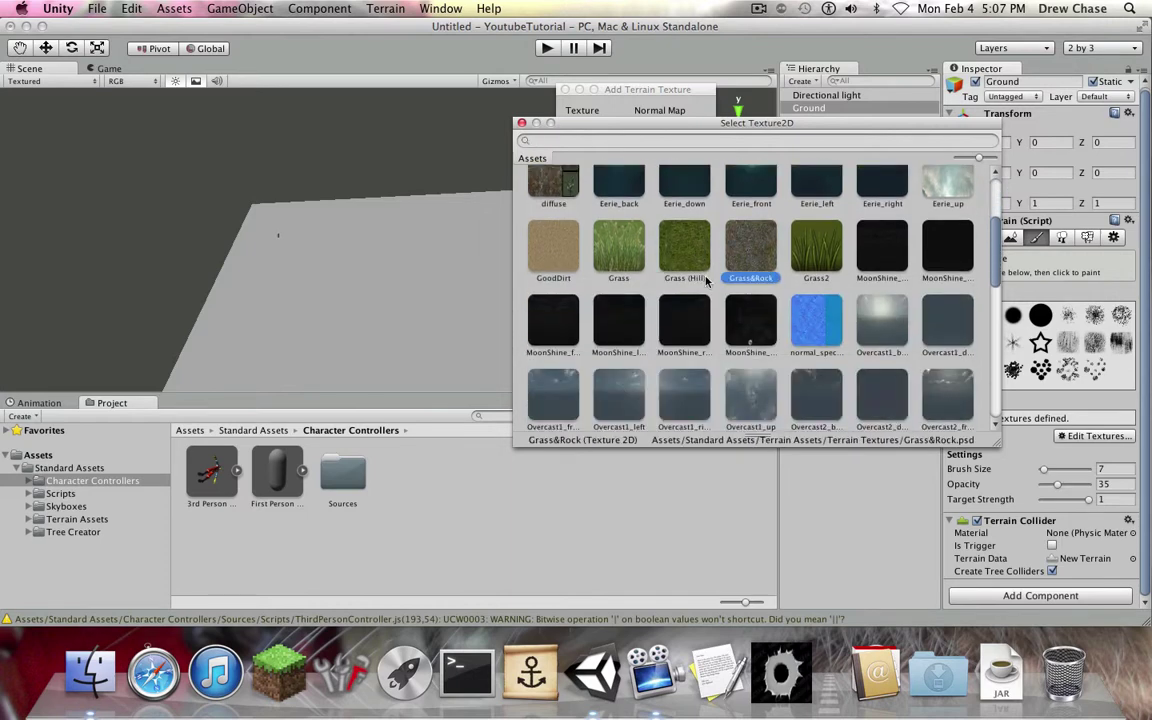
Change the new terrain texture's normal map to Grass (Hill)
scroll(706, 282, down, 5)
scroll(706, 282, down, 4)
scroll(706, 282, up, 2)
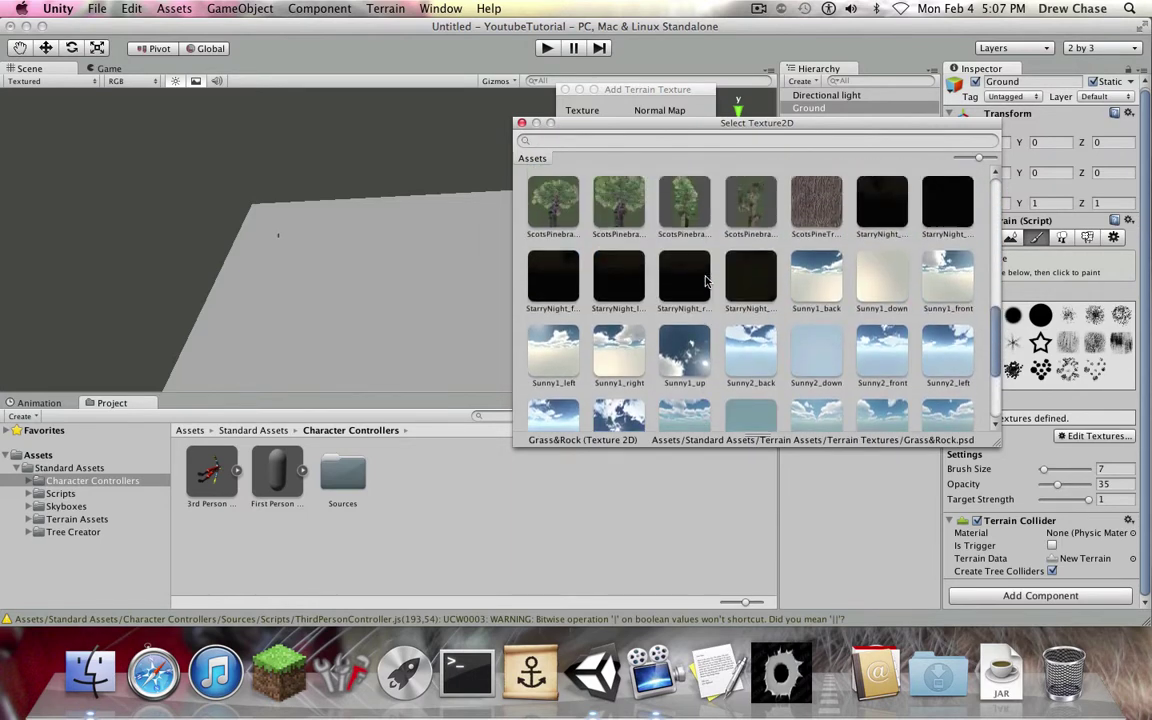
scroll(706, 282, up, 6)
scroll(706, 282, down, 2)
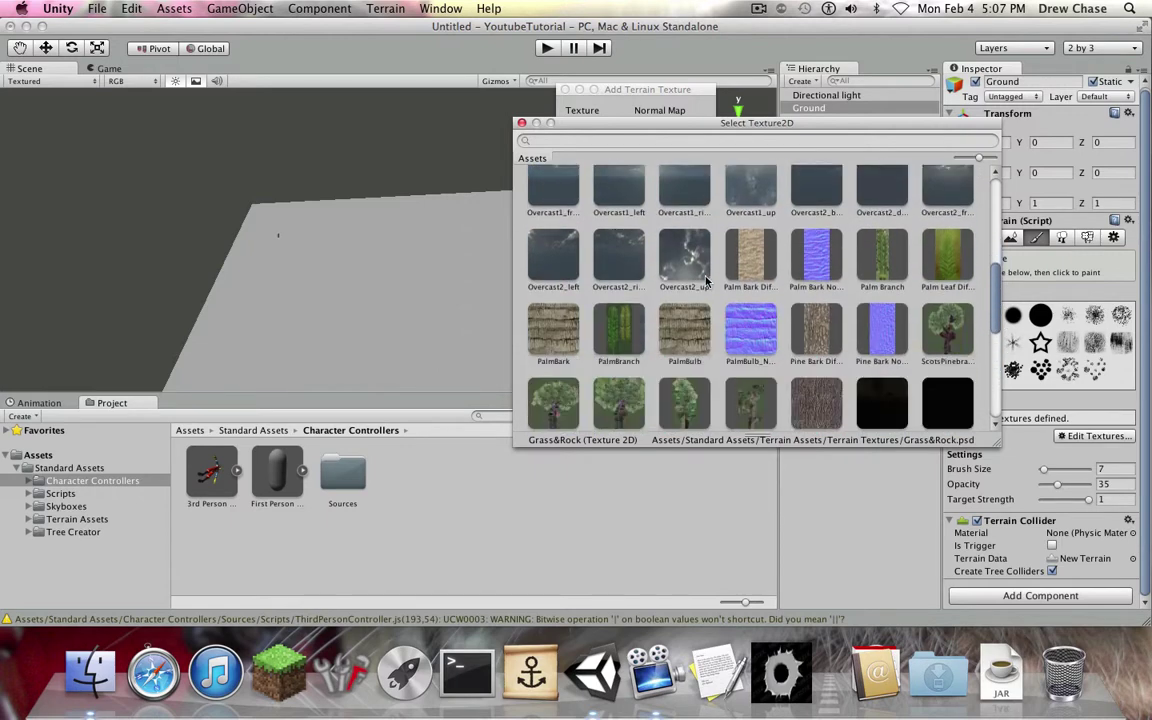
scroll(706, 282, up, 6)
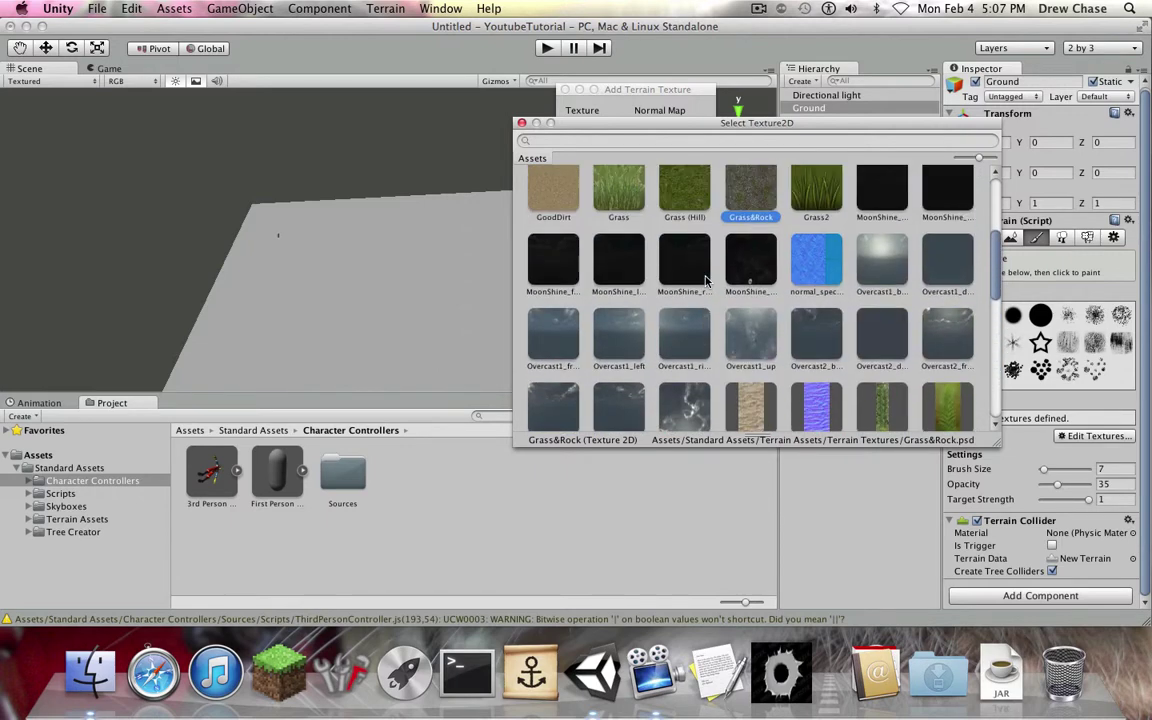
scroll(714, 290, down, 3)
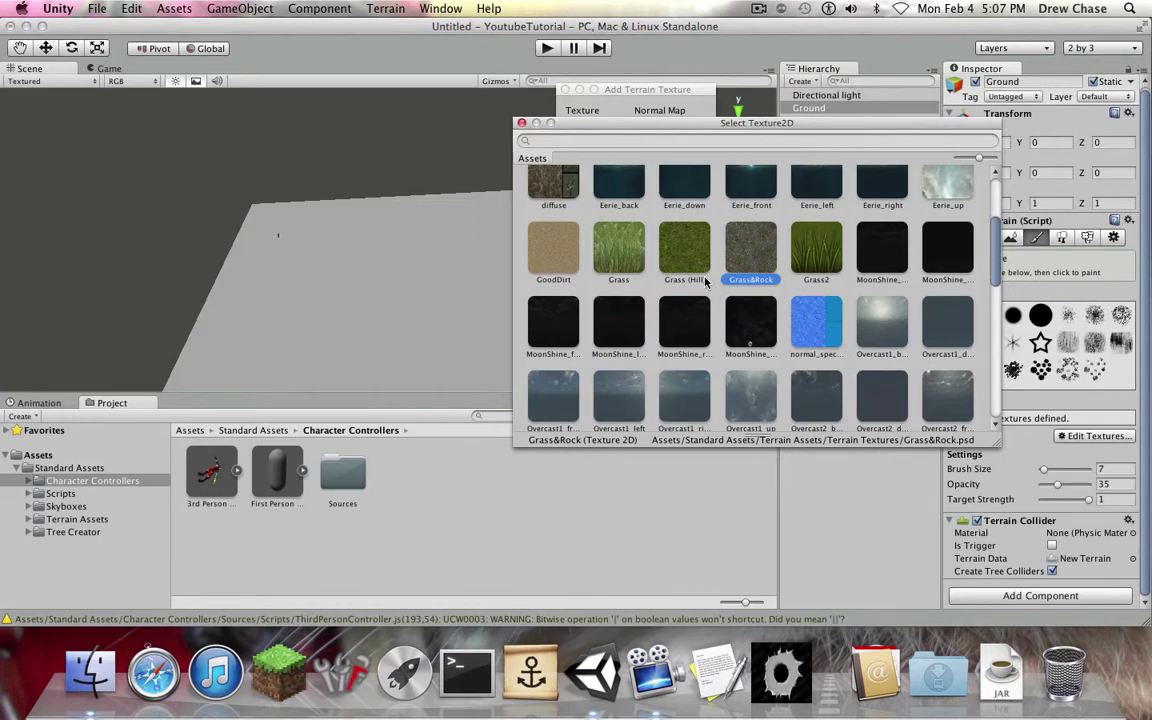
click(686, 252)
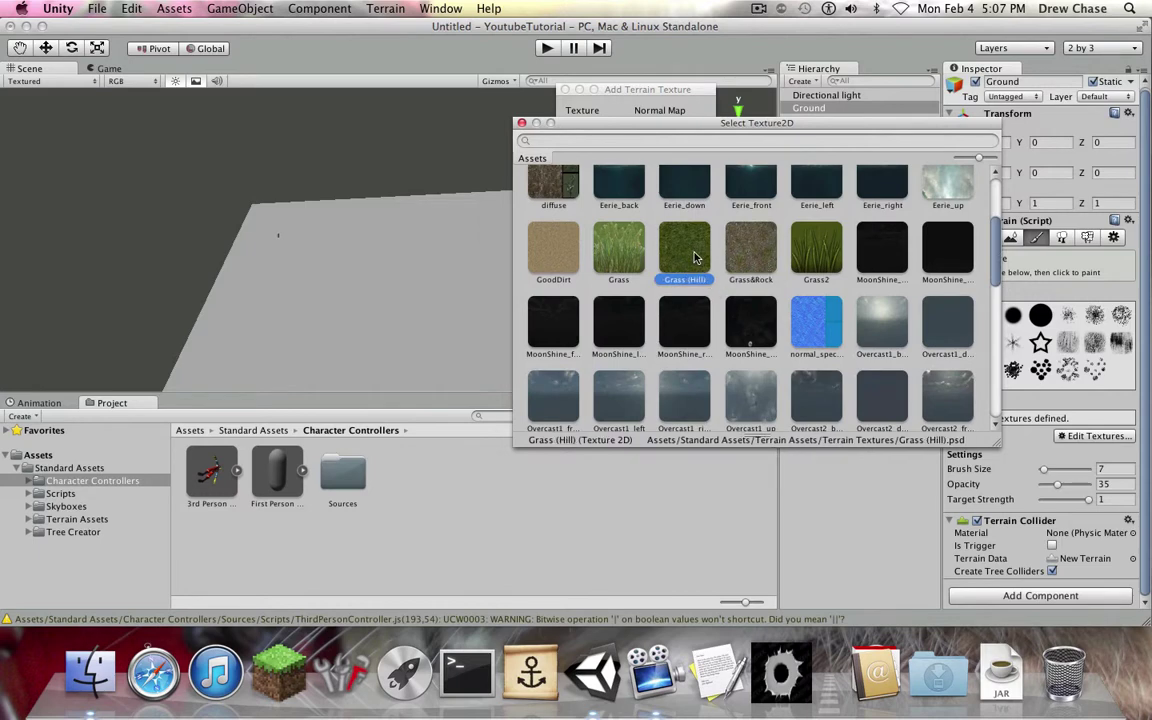
double_click(697, 258)
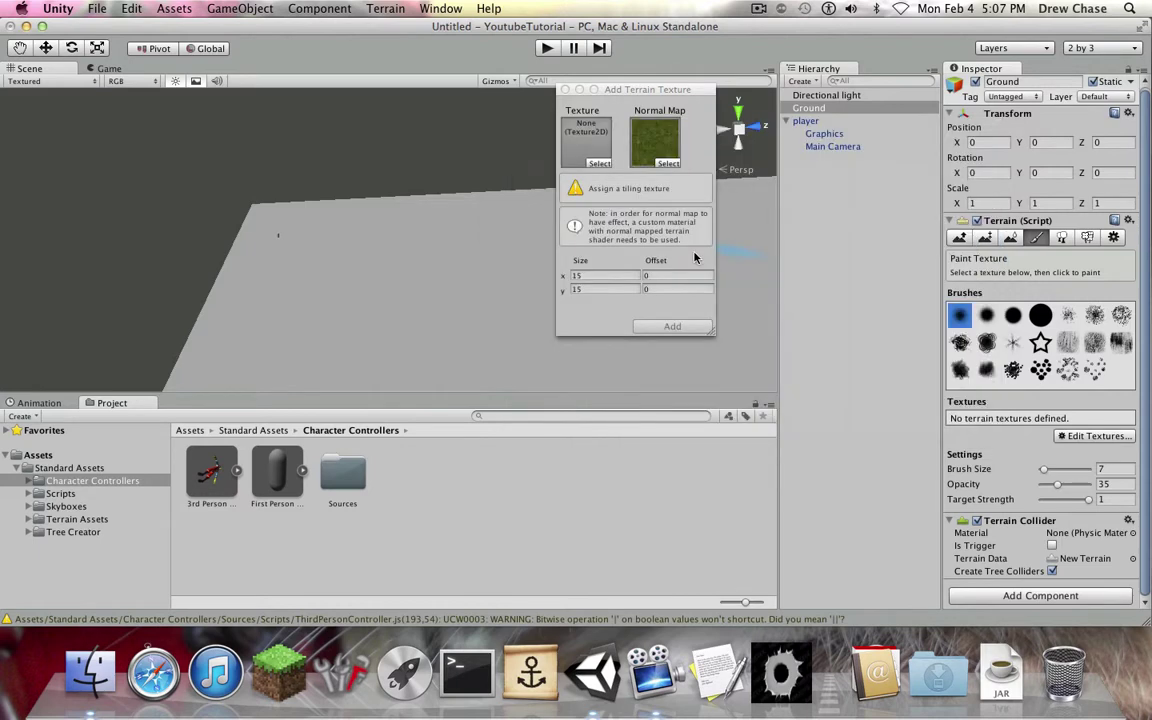
Assign Grass&Rock as the main texture of the new terrain texture and close the texture selection
click(599, 161)
scroll(663, 277, down, 3)
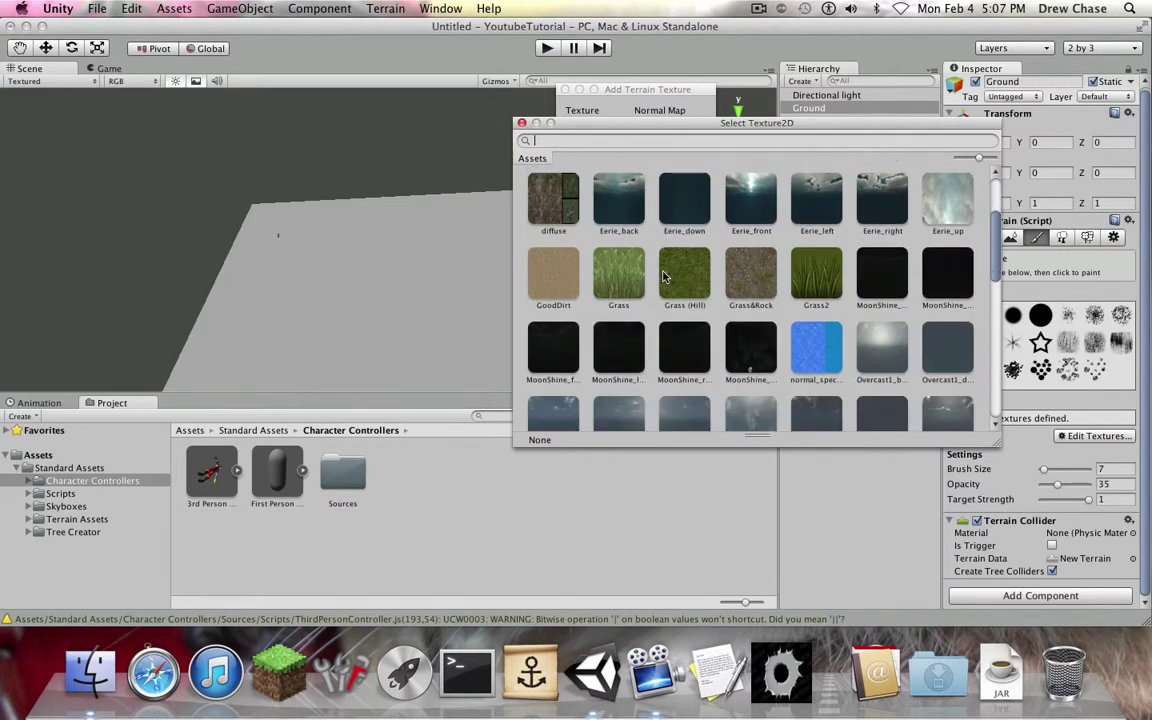
drag(665, 126, 621, 181)
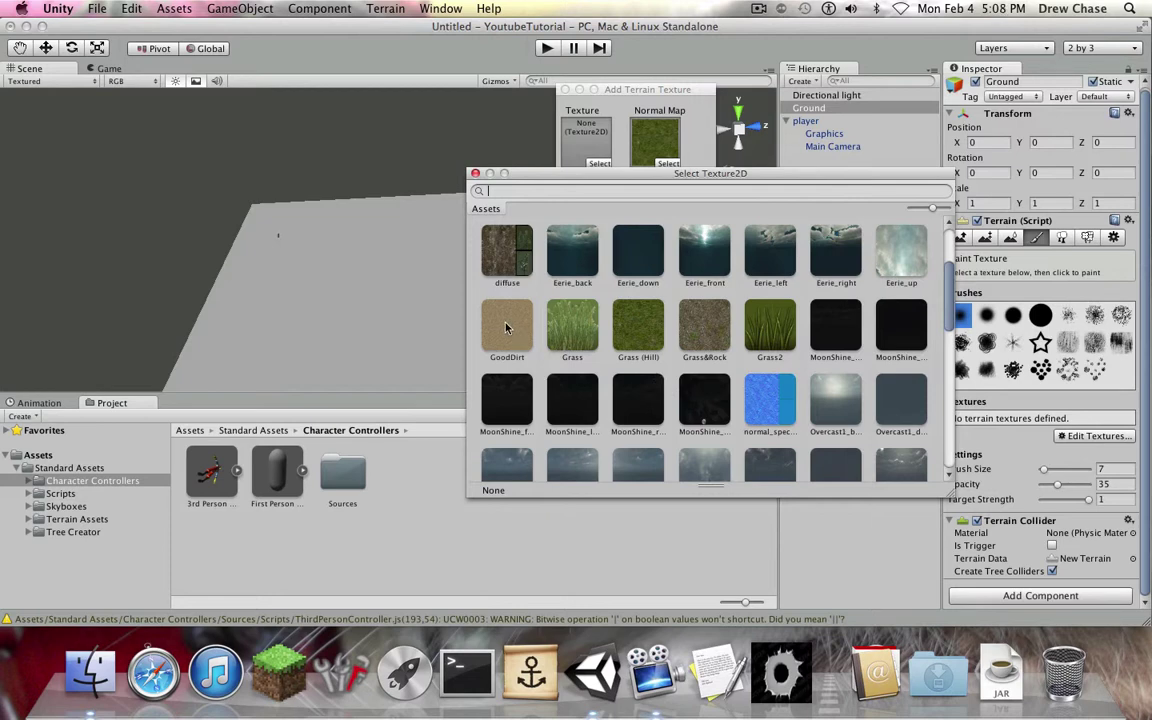
click(704, 325)
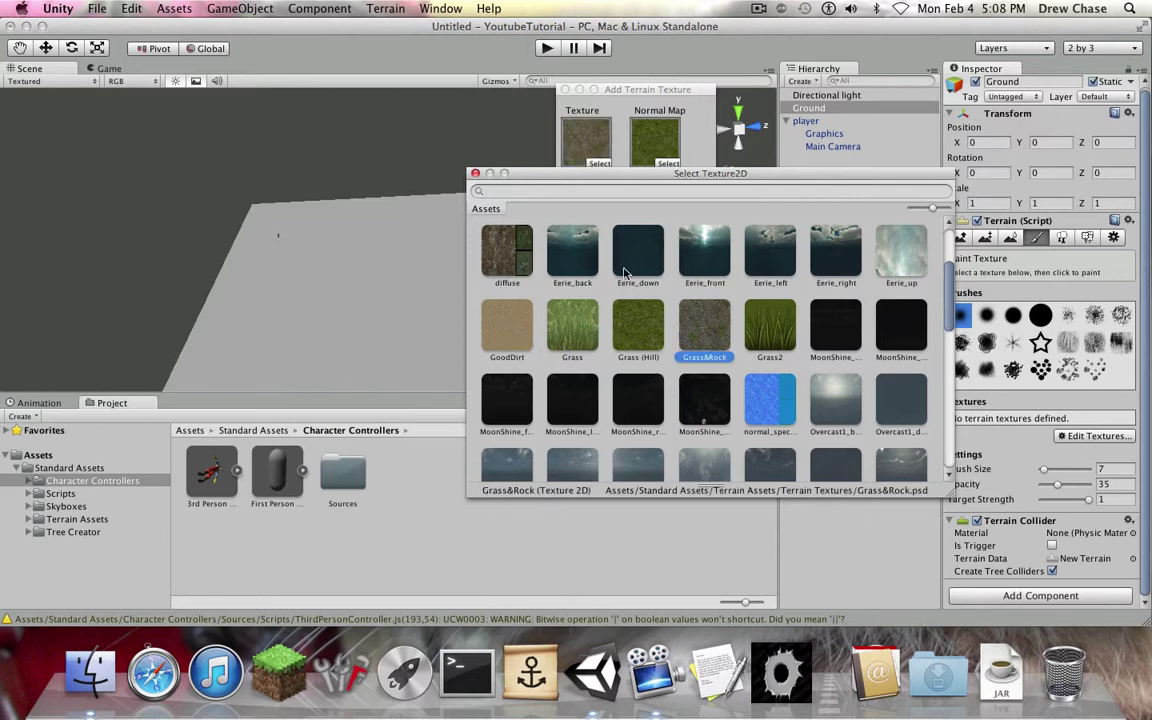
click(475, 174)
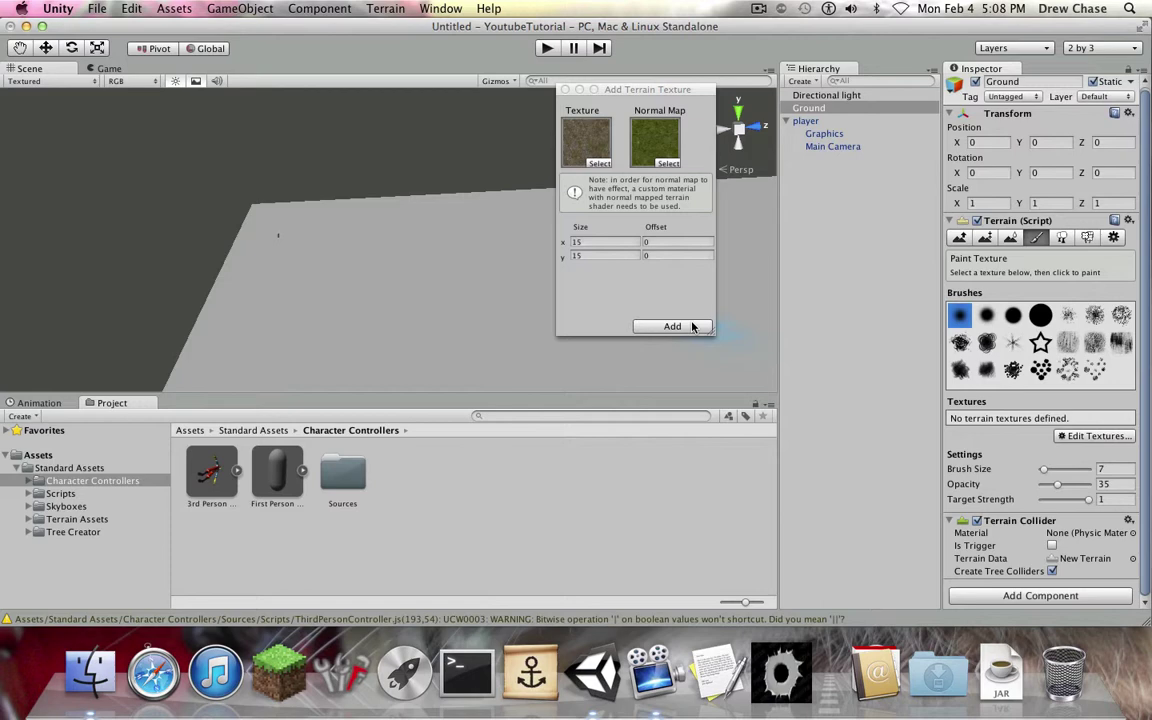
Add the configured texture to the Ground terrain with the default tiling size and offset
drag(558, 89, 740, 154)
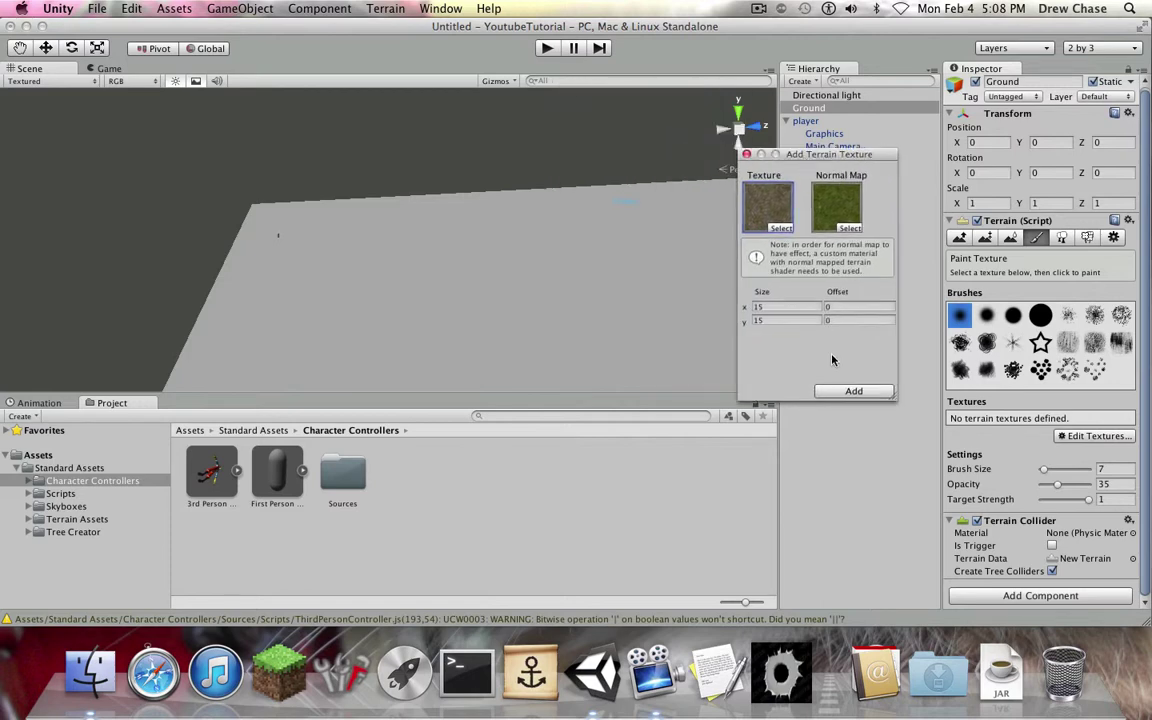
click(853, 391)
mouse_move(690, 358)
middle_down()
mouse_move(730, 335)
mouse_move(699, 334)
mouse_move(633, 278)
mouse_move(668, 358)
middle_up()
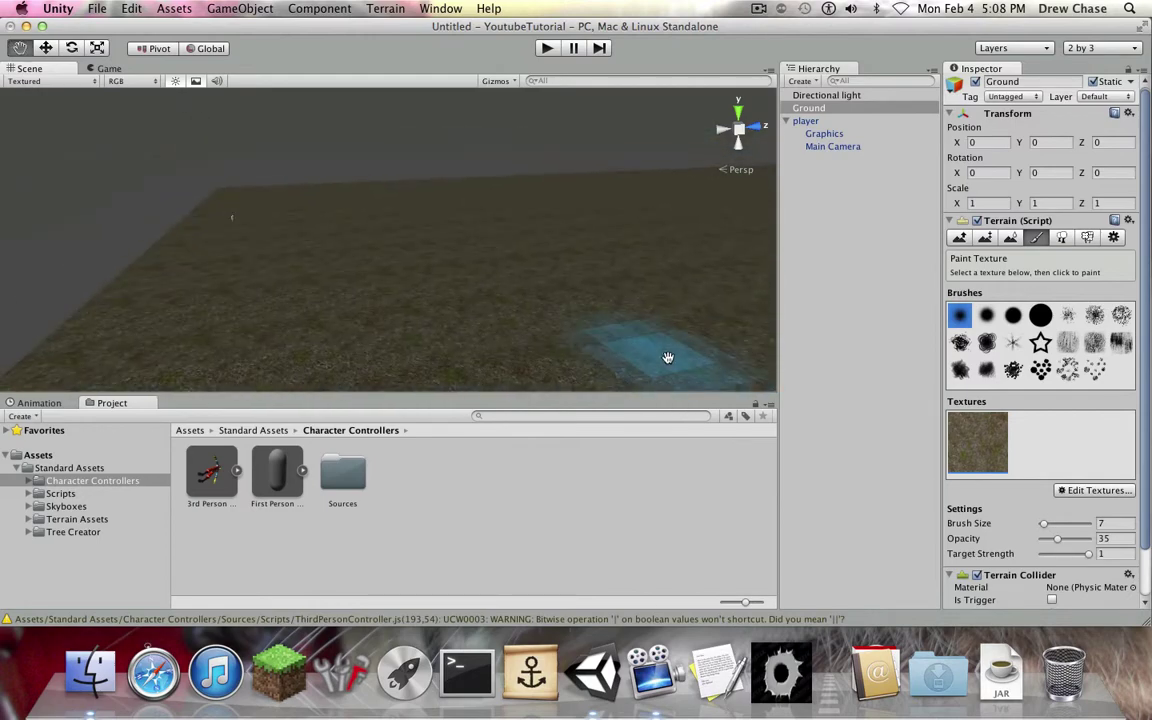
Set the directional light's intensity to 0.5 and view the textured ground from another angle
click(806, 96)
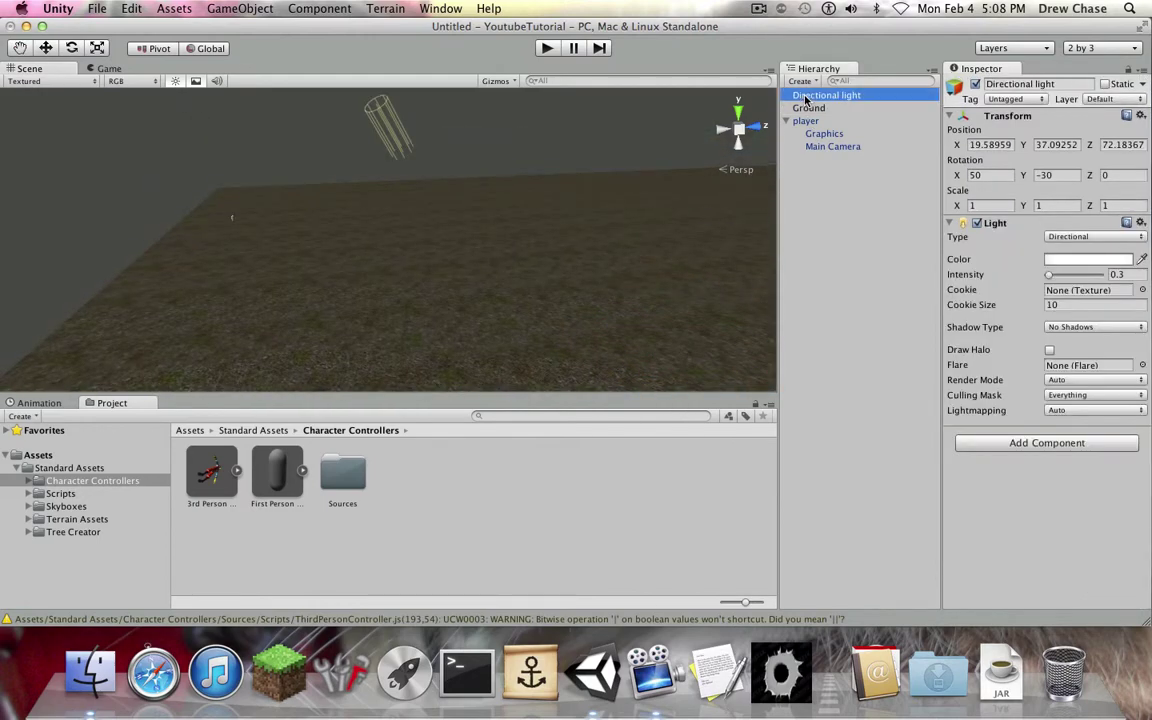
click(1122, 274)
text(0.5)
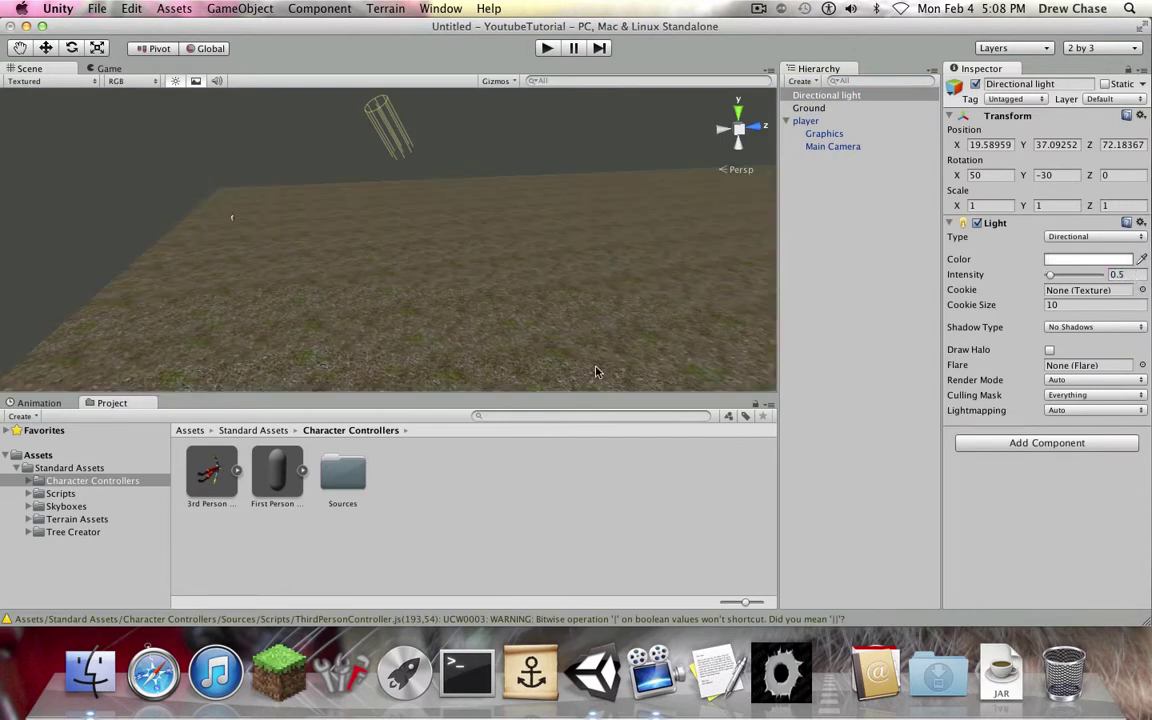
middle_drag(591, 341, 647, 349)
right_drag(566, 265, 782, 291)
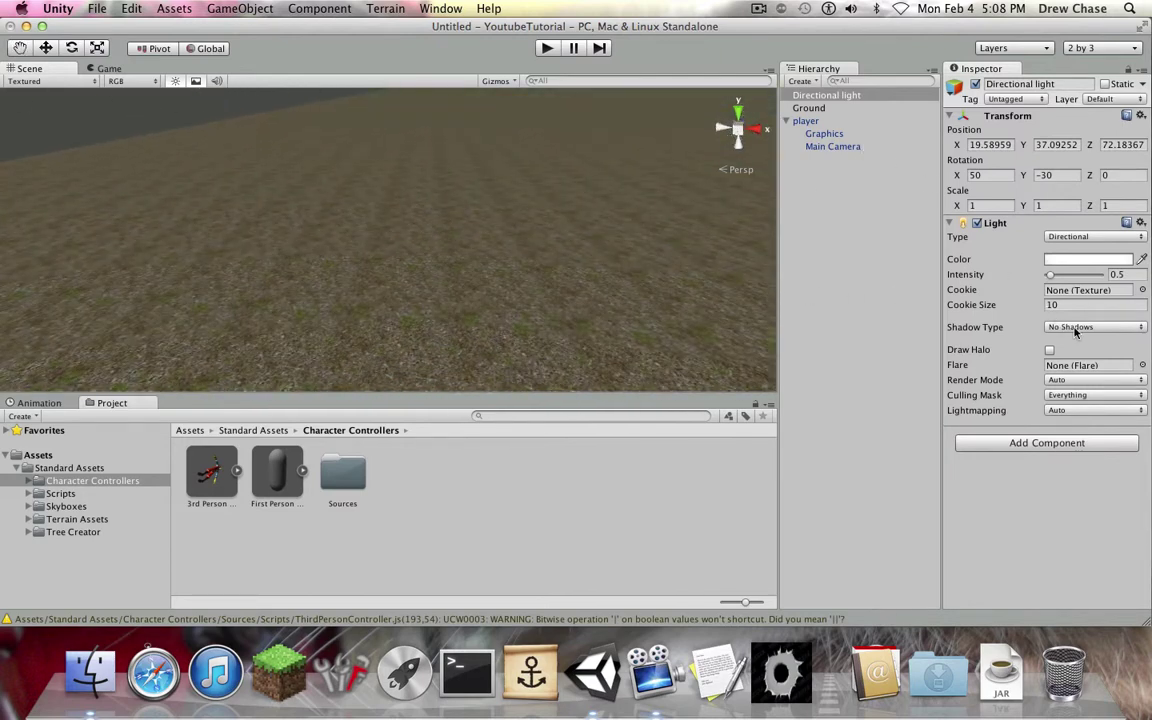
Select the Ground terrain and inspect the texture and normal map assigned to its existing terrain texture
click(809, 108)
mouse_move(650, 137)
middle_down()
mouse_move(522, 144)
mouse_move(590, 151)
middle_up()
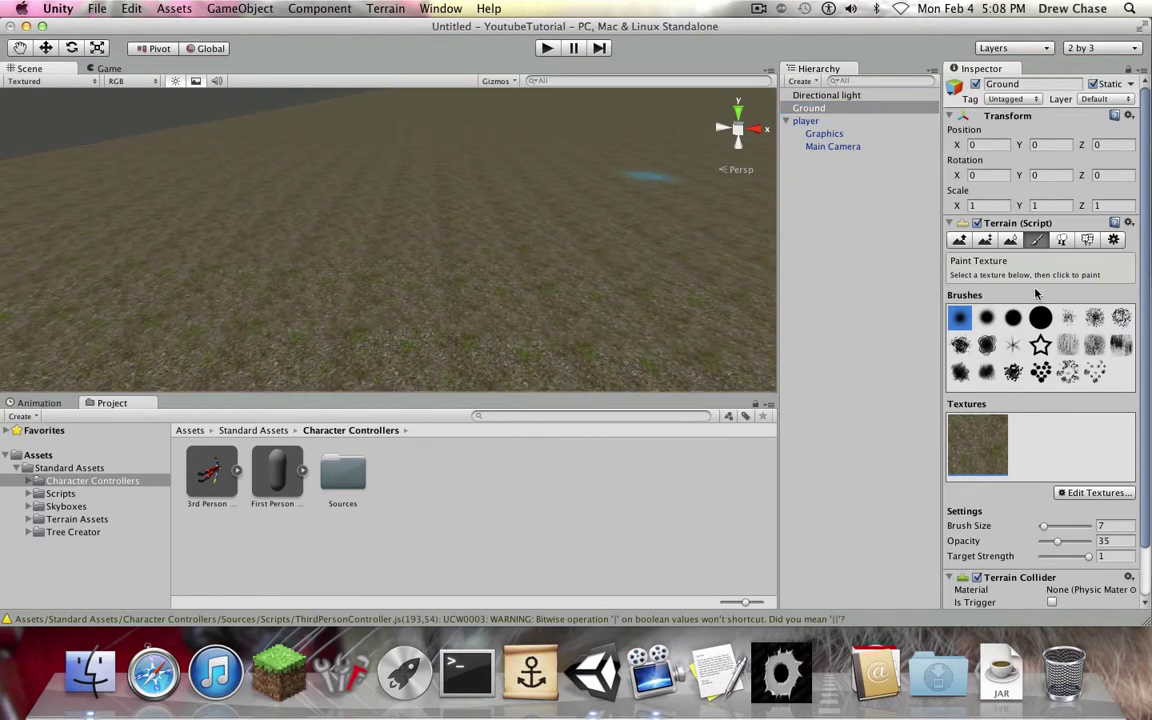
click(1082, 493)
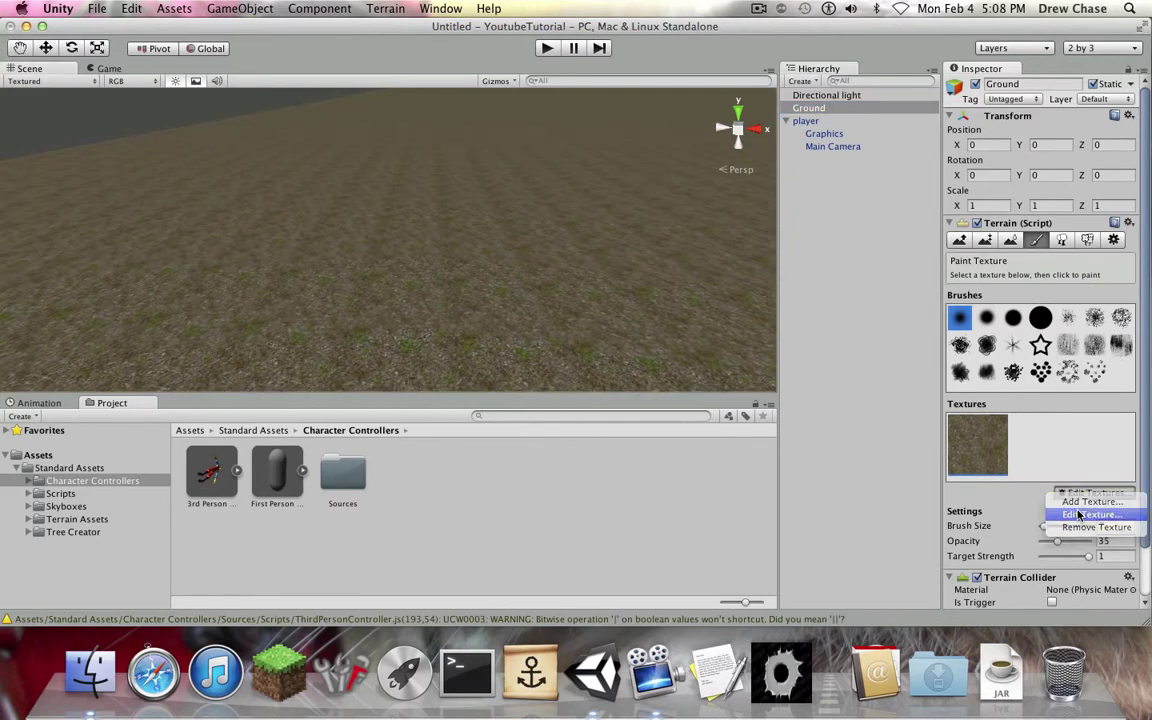
click(1088, 514)
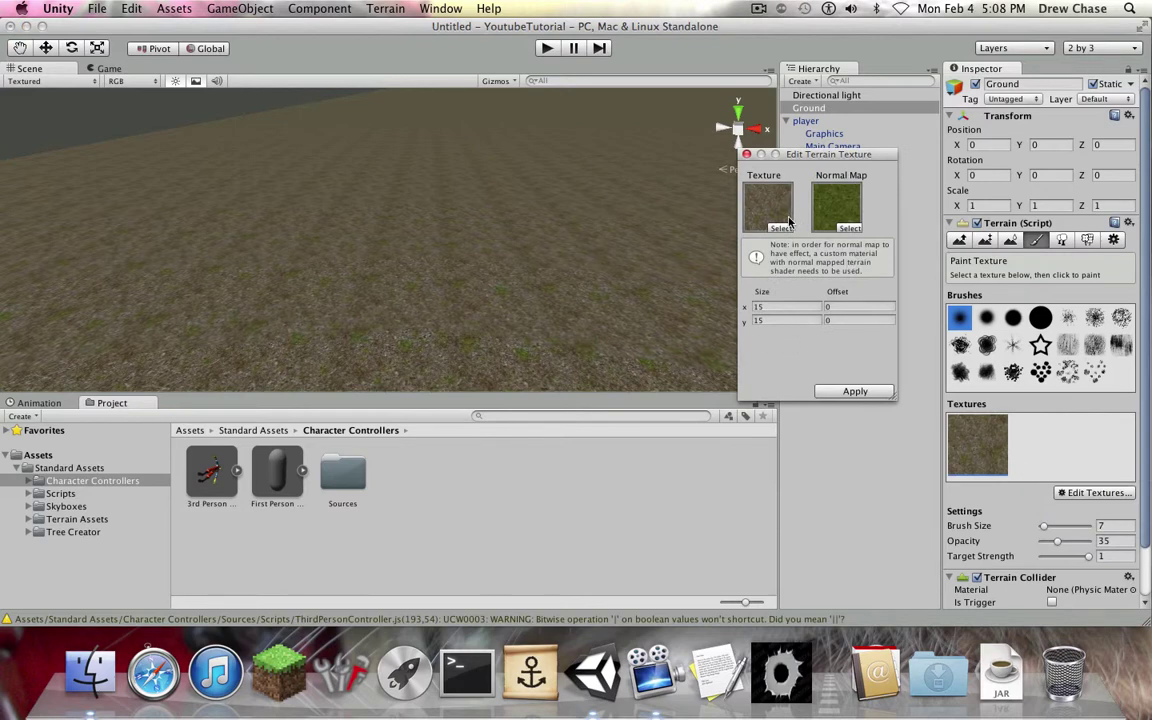
click(838, 215)
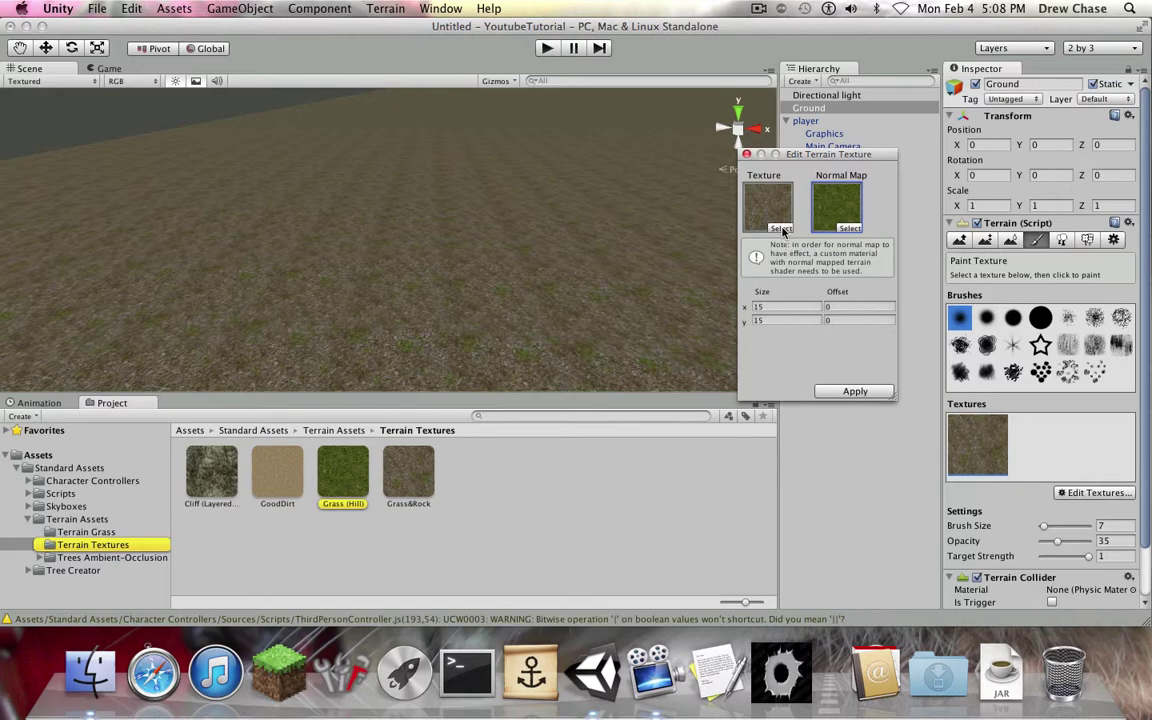
click(780, 229)
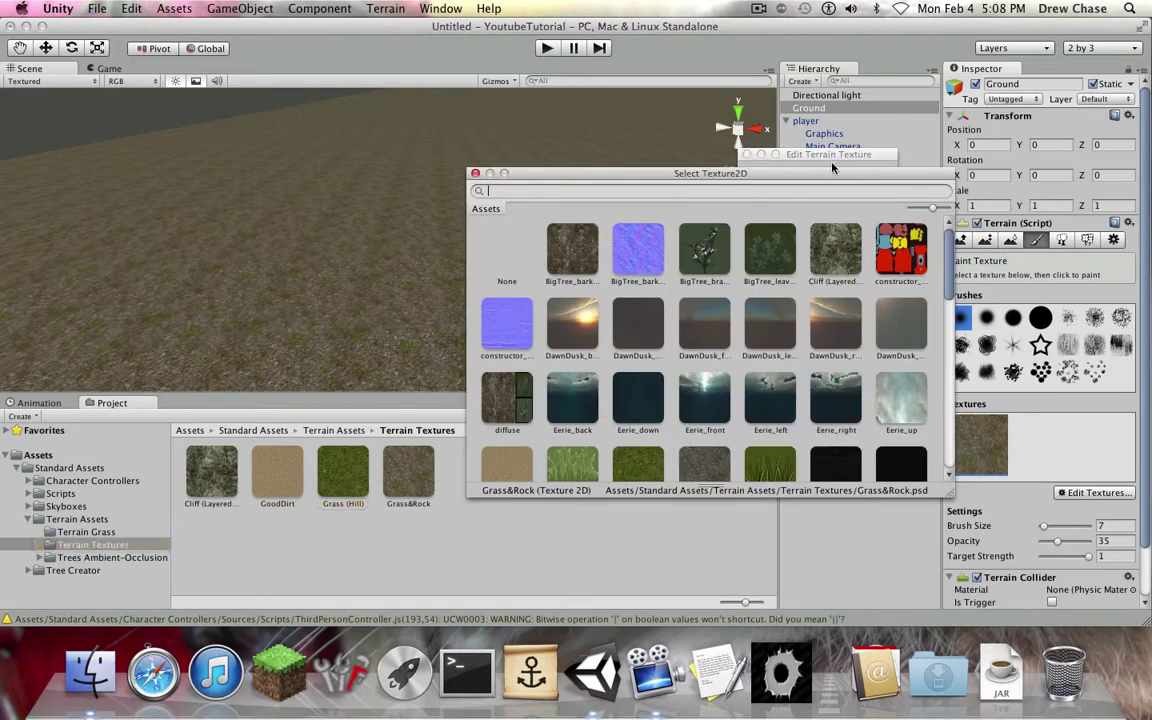
click(432, 162)
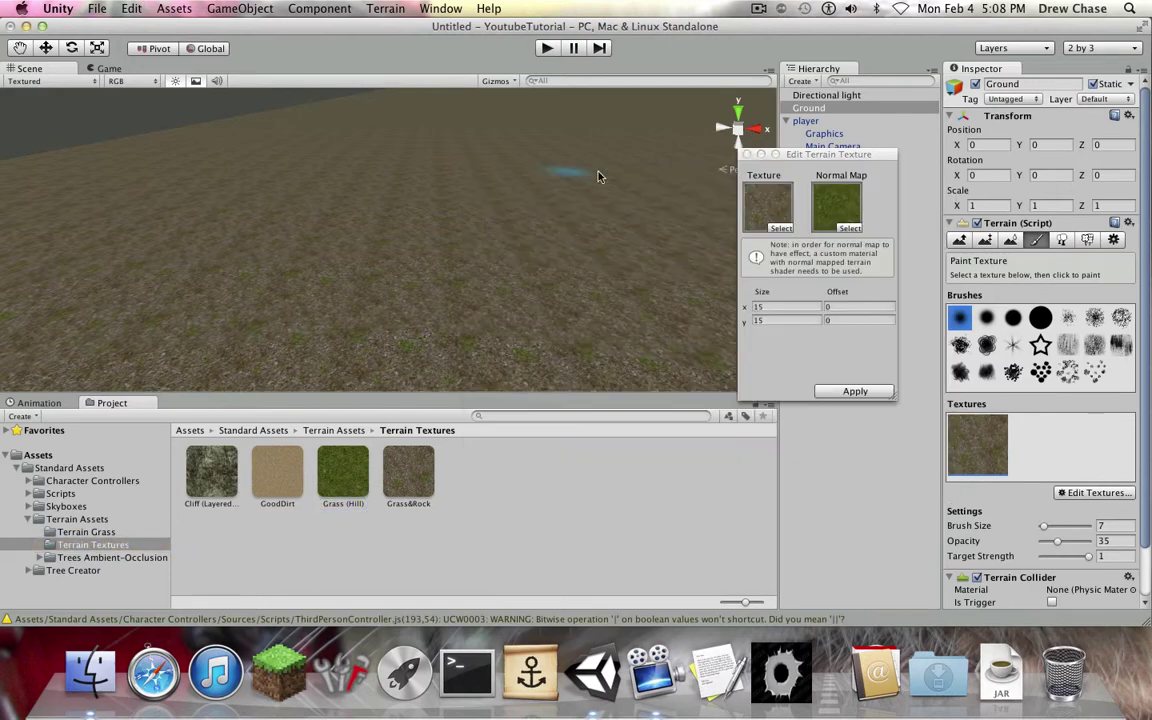
click(746, 155)
Edit the Ground terrain's existing texture and assign Grass&Rock as its normal map
click(1100, 492)
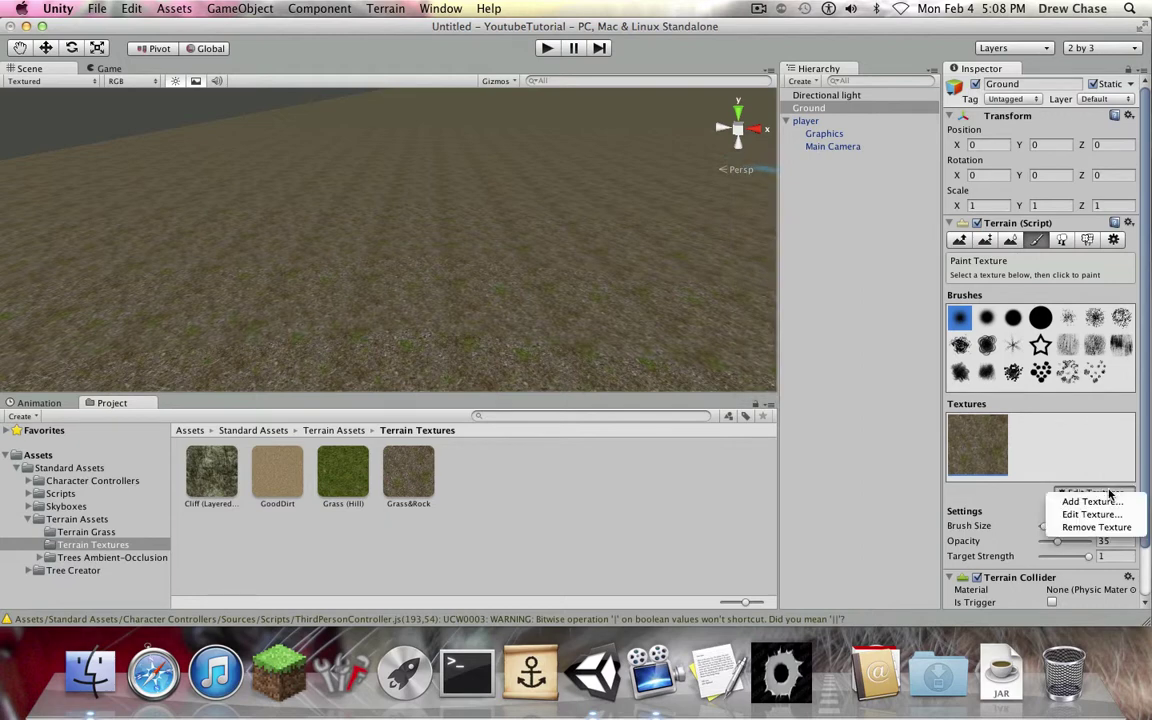
click(1092, 514)
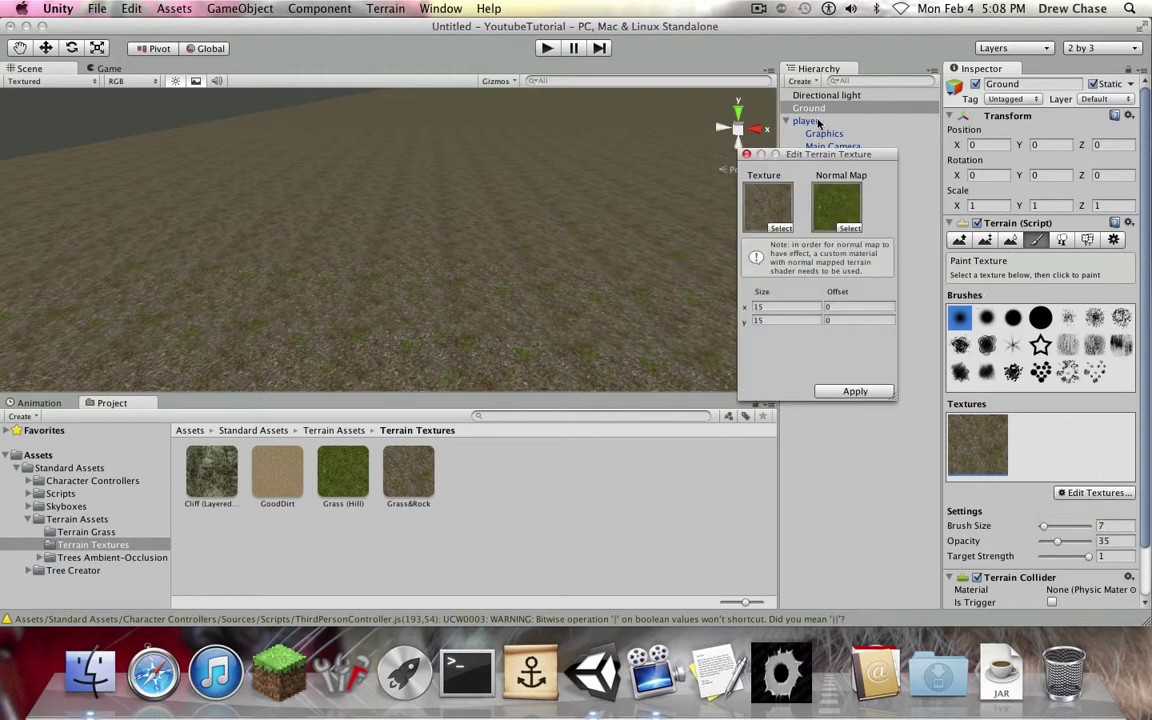
click(849, 228)
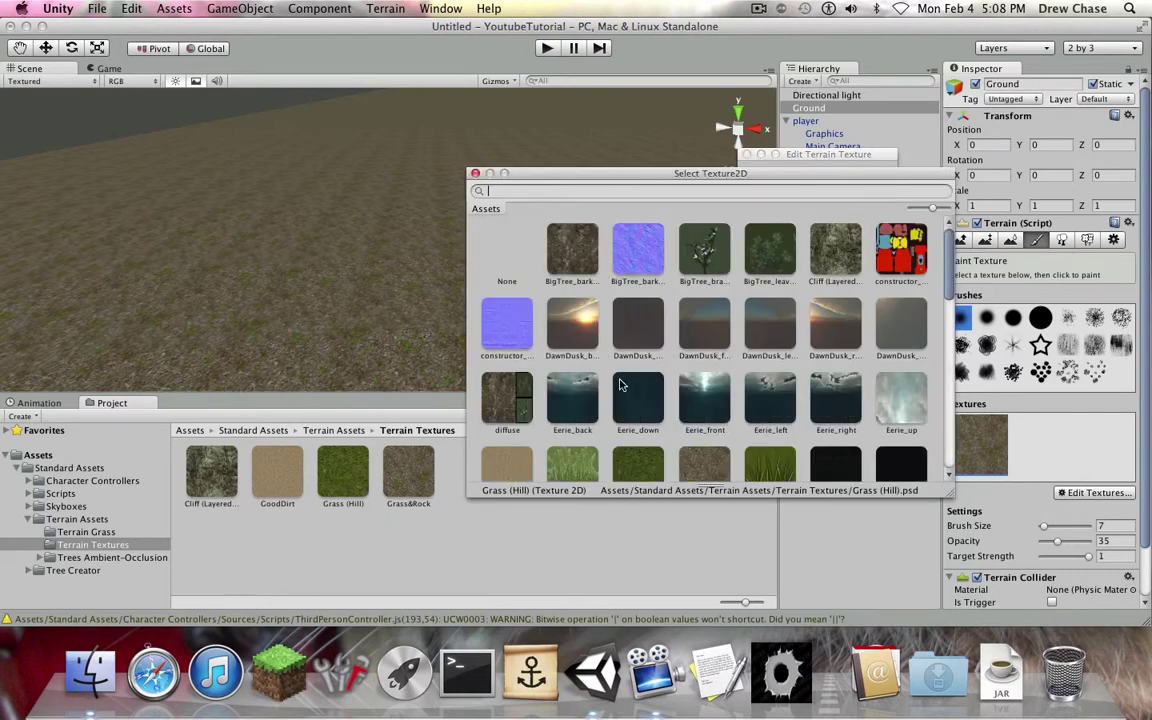
scroll(600, 370, down, 2)
scroll(630, 400, down, 1)
click(692, 427)
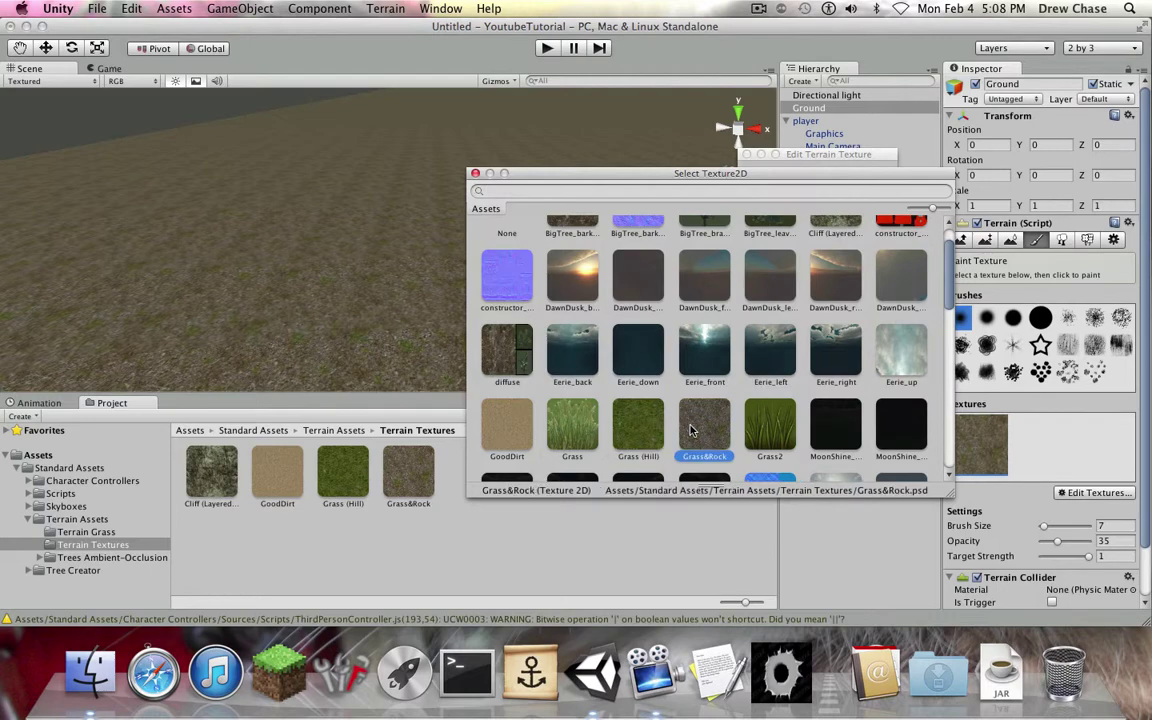
click(475, 173)
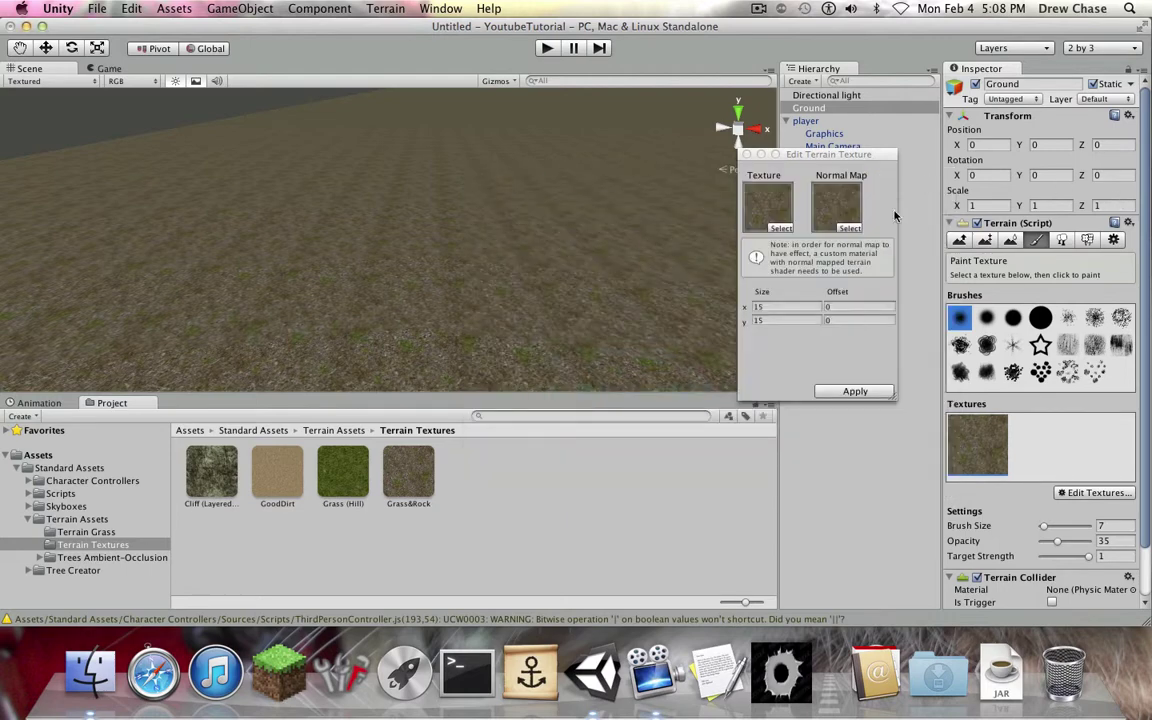
Replace the main texture of the terrain texture being edited with Grass (Hill)
click(772, 197)
click(780, 228)
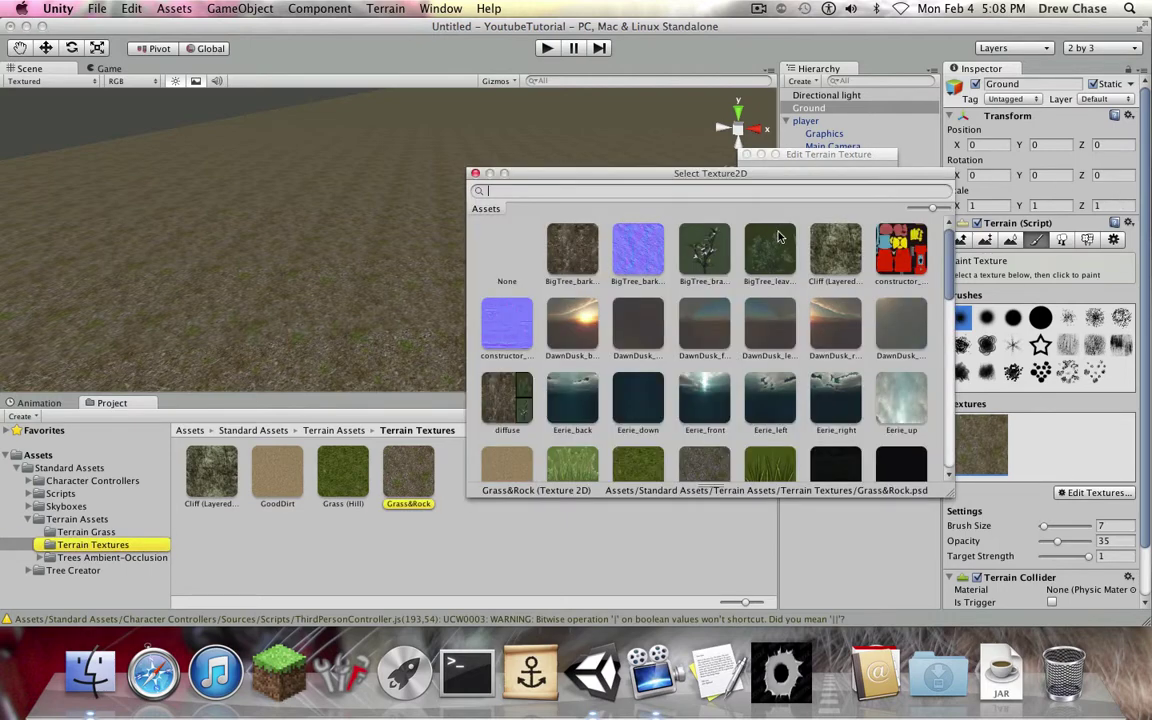
scroll(590, 310, down, 3)
click(627, 396)
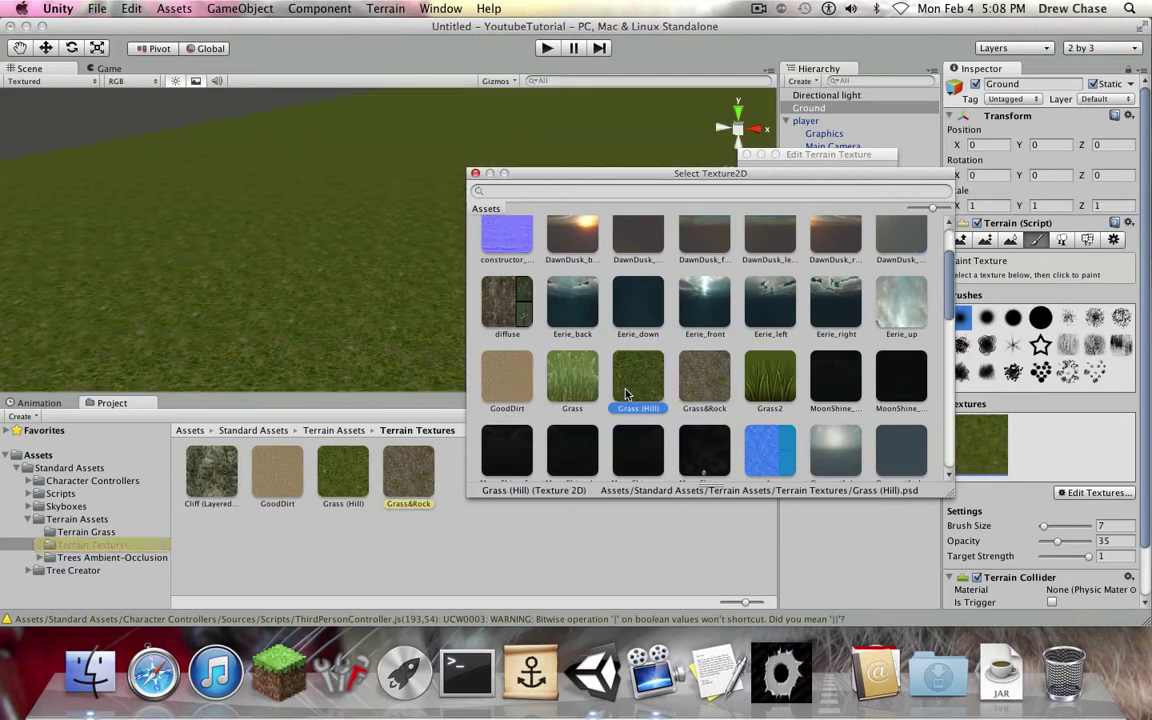
click(476, 176)
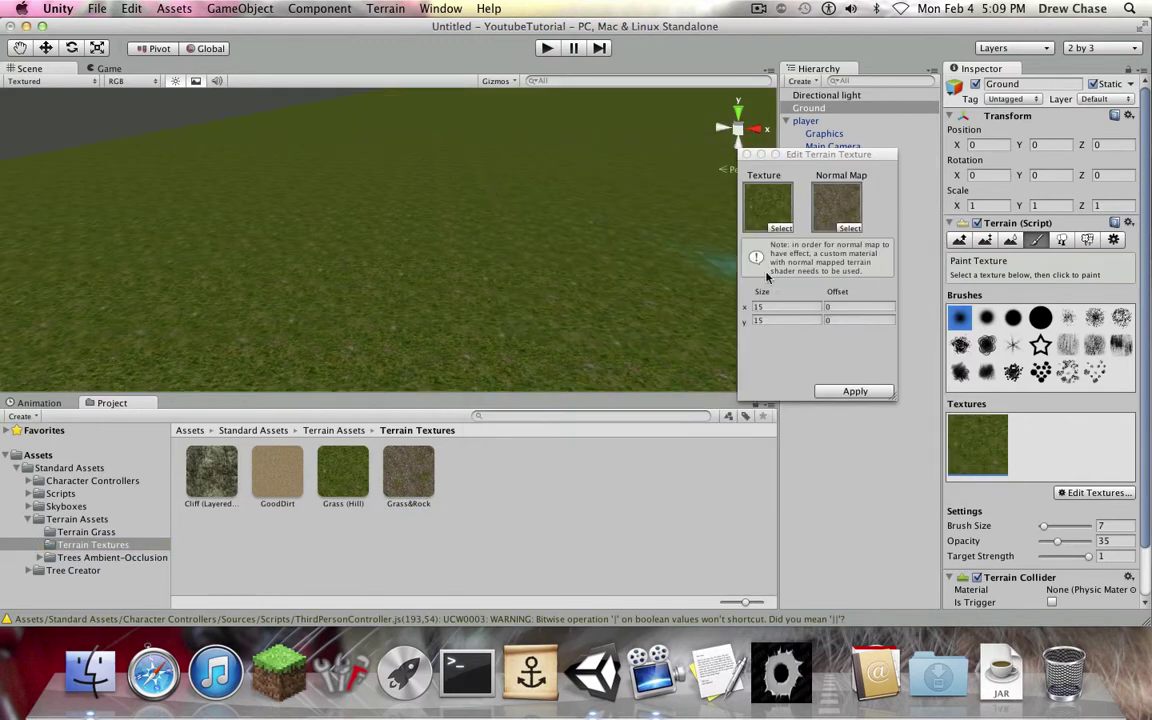
Try a tiling size of 10 by 10 for the grass texture and preview the ground in the Game view
scroll(545, 330, up, 5)
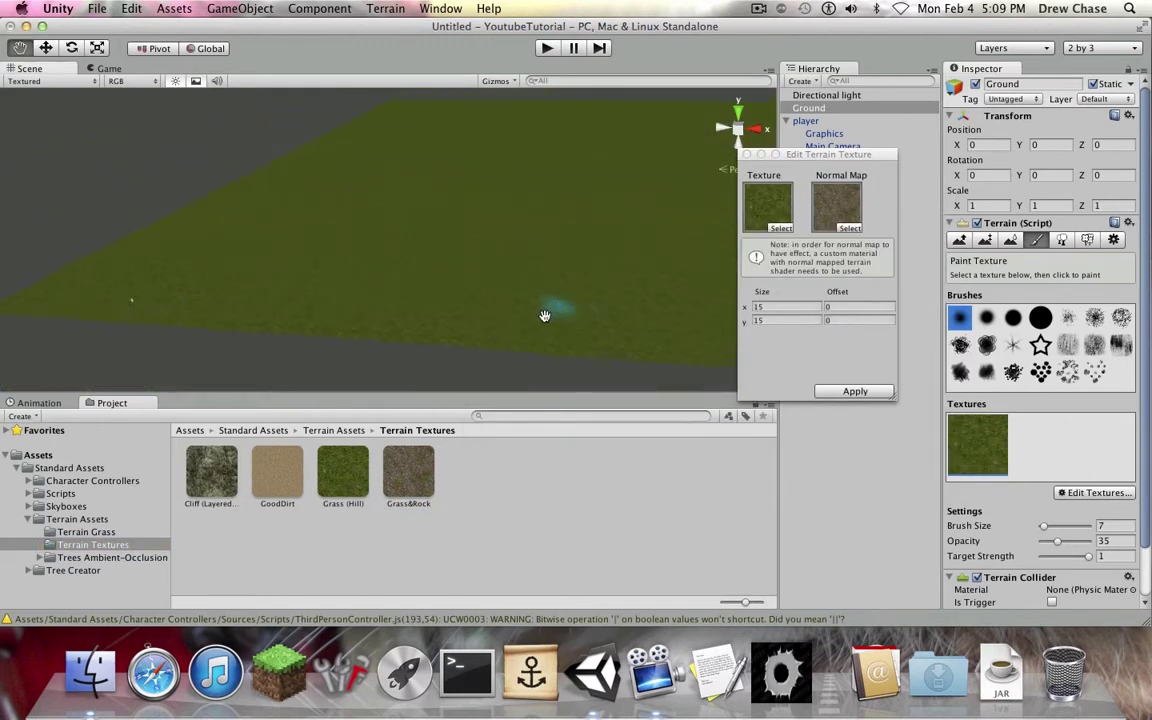
scroll(515, 347, down, 2)
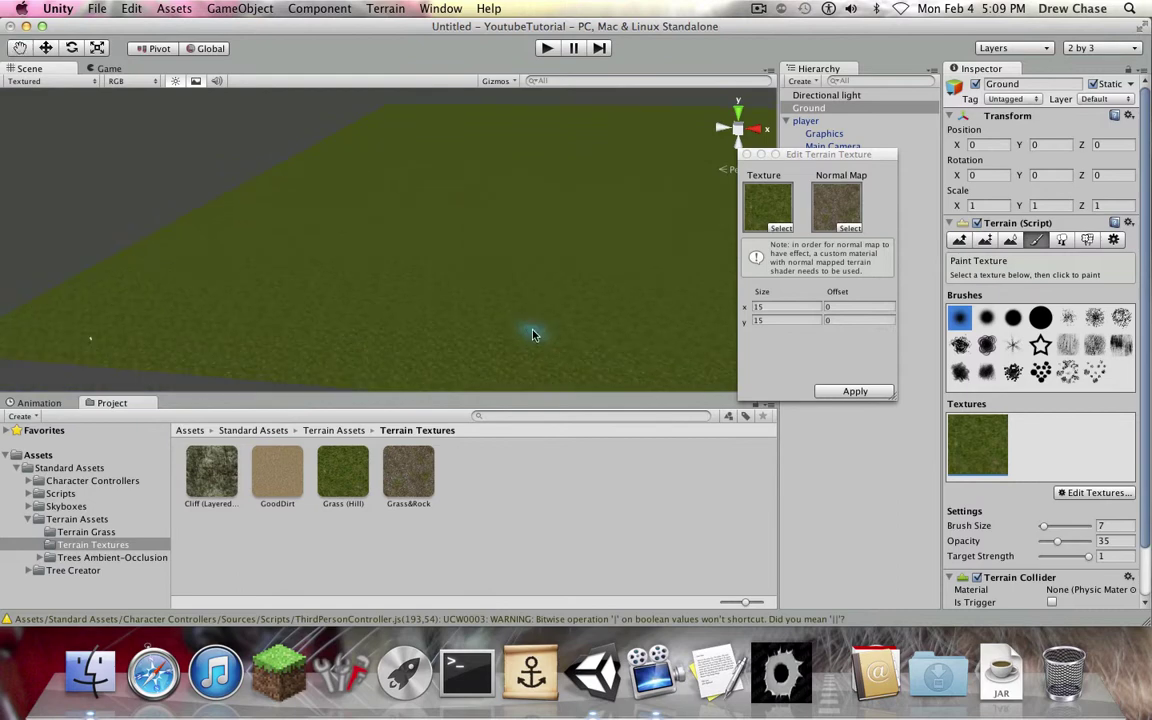
click(104, 67)
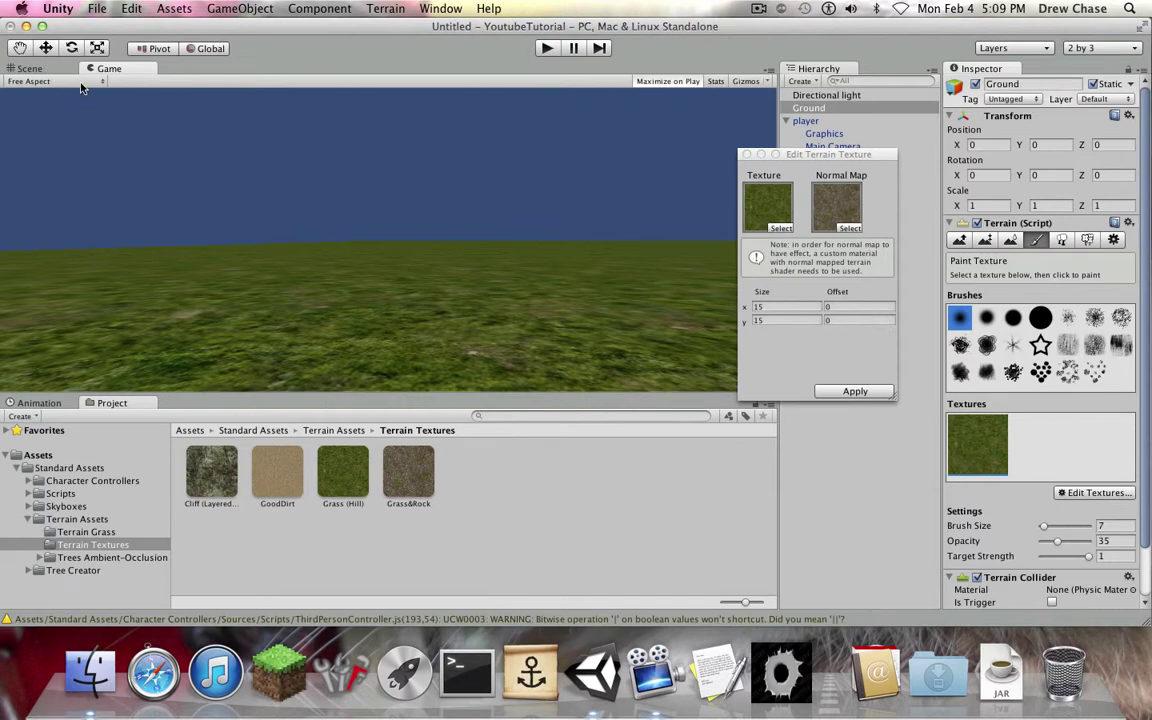
click(54, 67)
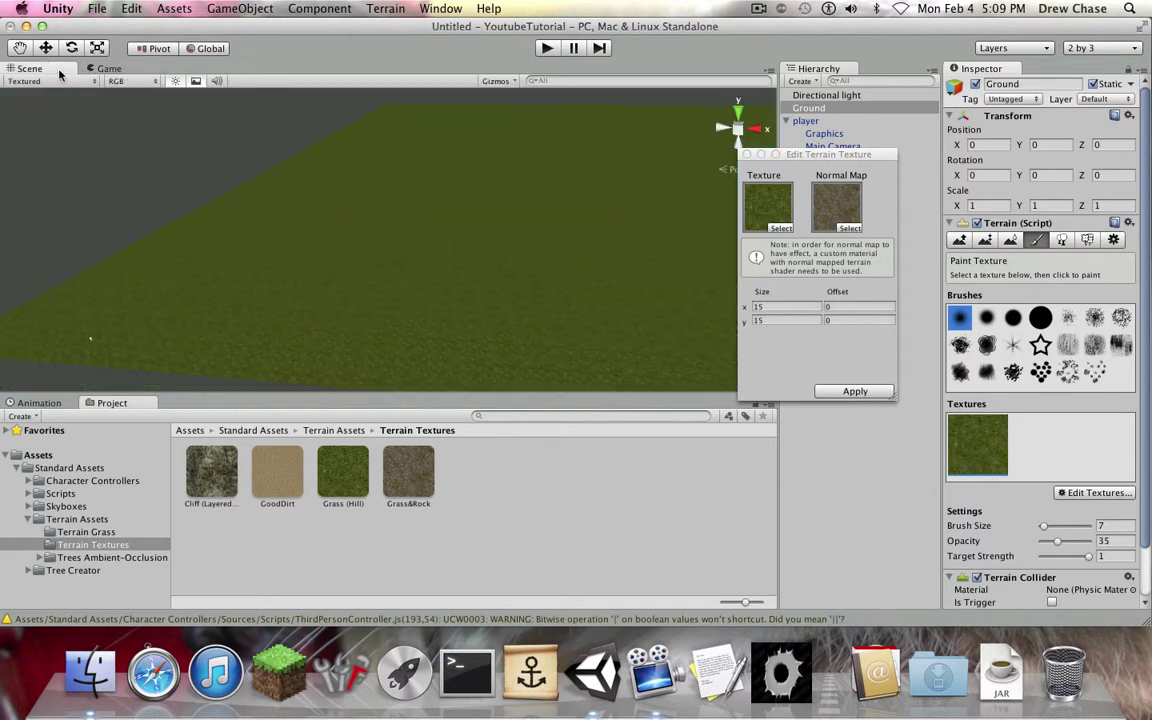
click(812, 307)
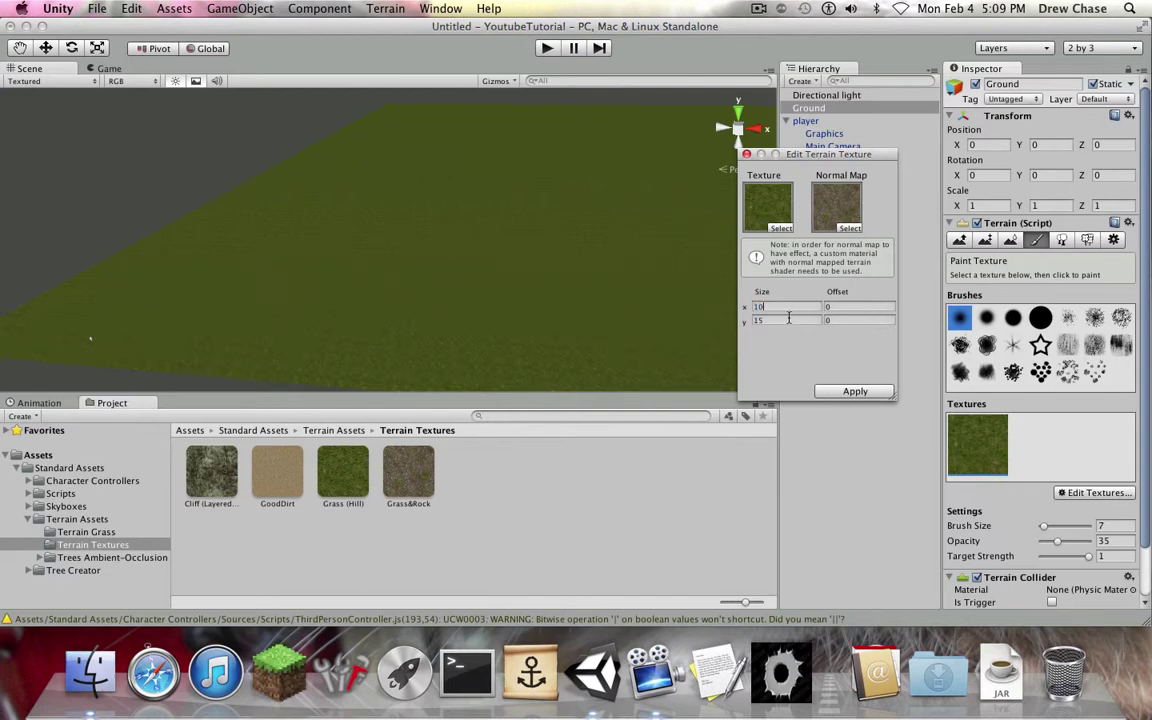
click(758, 318)
text(10)
click(110, 68)
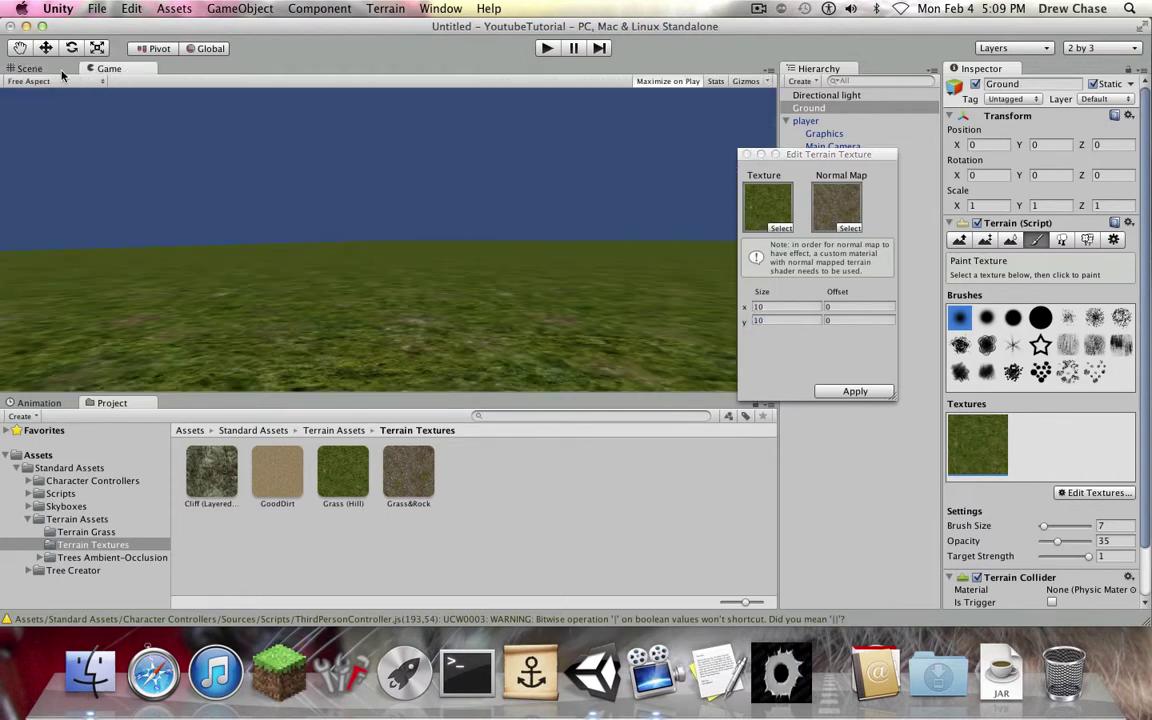
click(30, 68)
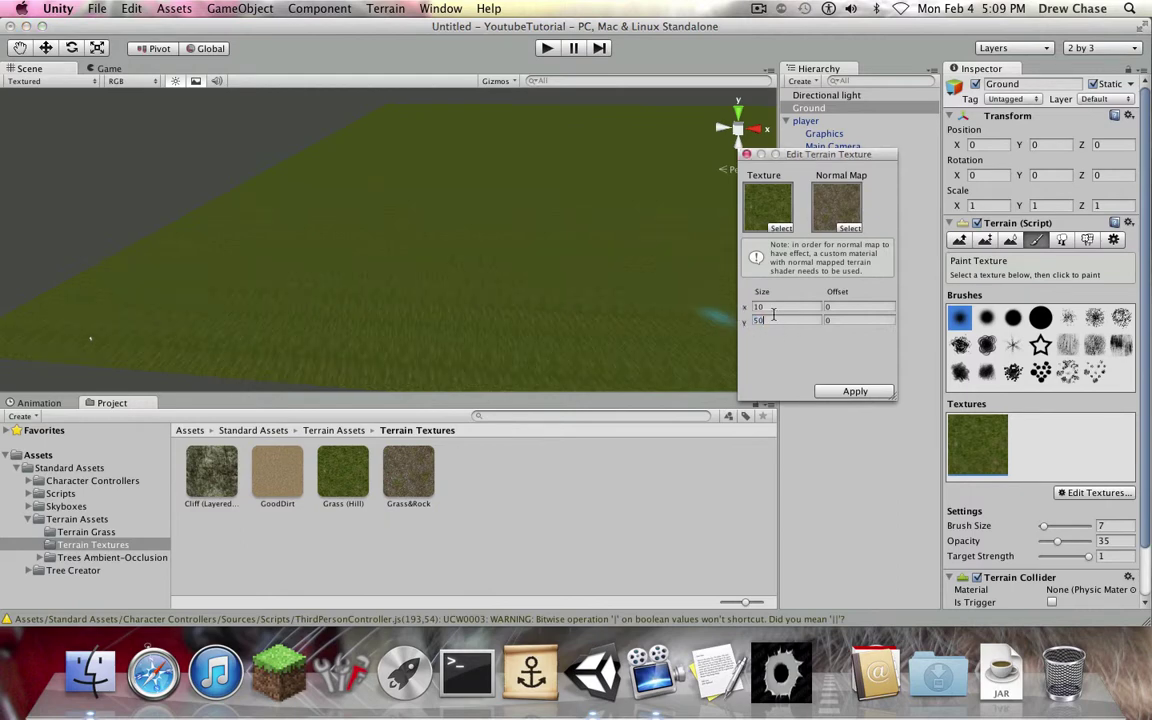
Set the grass texture's tiling size to 5 by 5, check it in the Game view, and apply the texture edit
text(5)
click(111, 70)
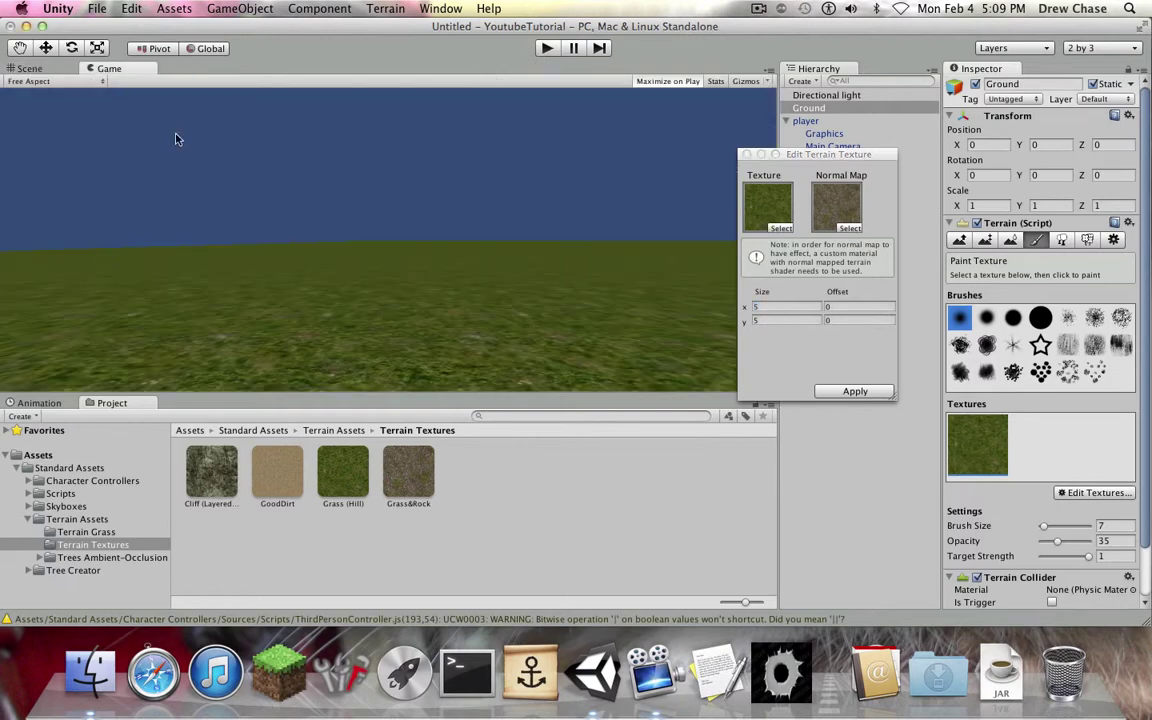
click(28, 70)
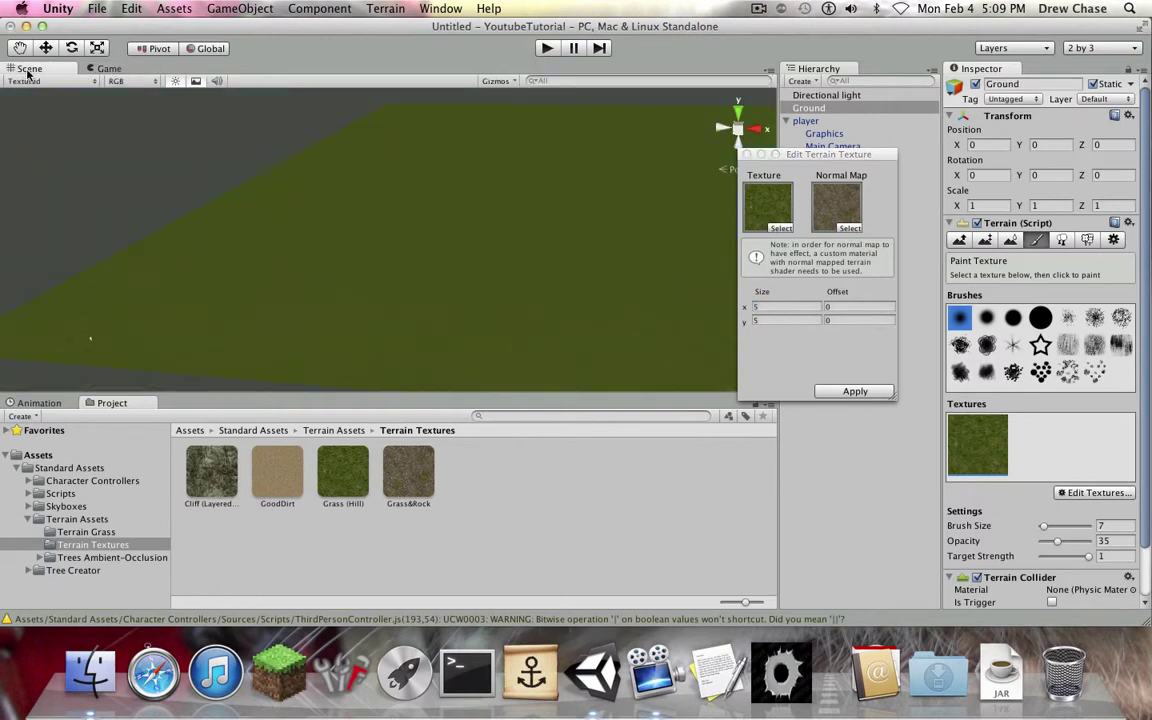
click(854, 391)
Compare the ground's grass in the Game and Scene views and review the edited terrain texture's settings
click(108, 68)
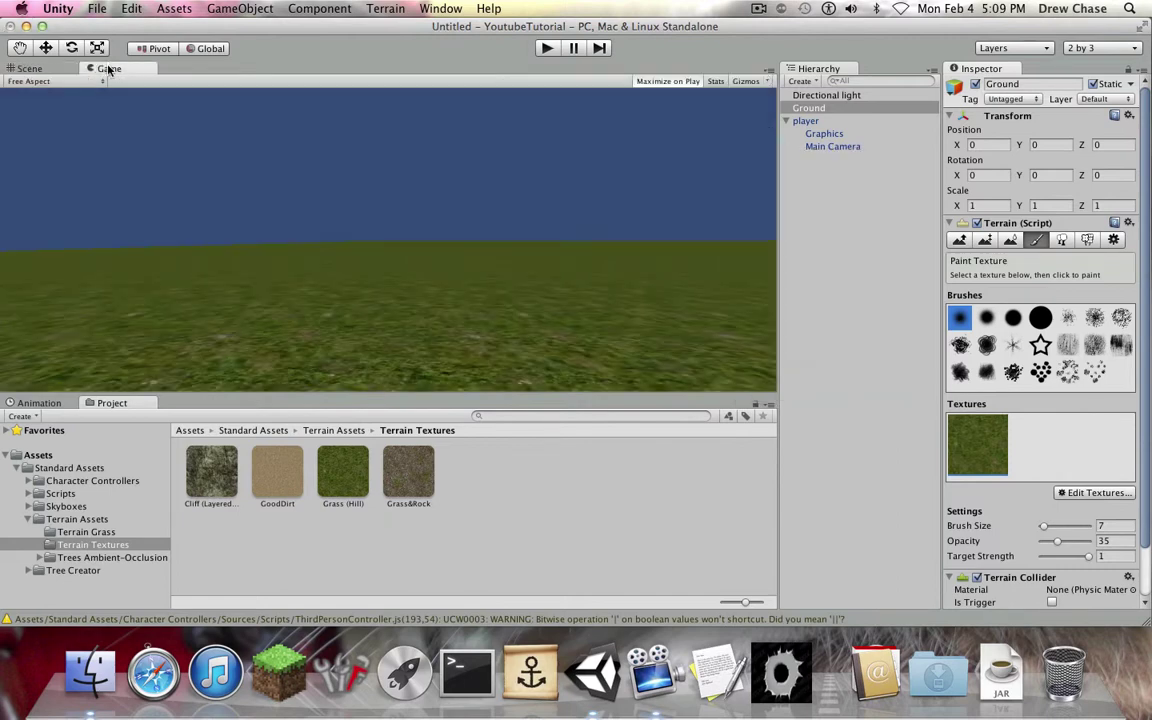
click(62, 69)
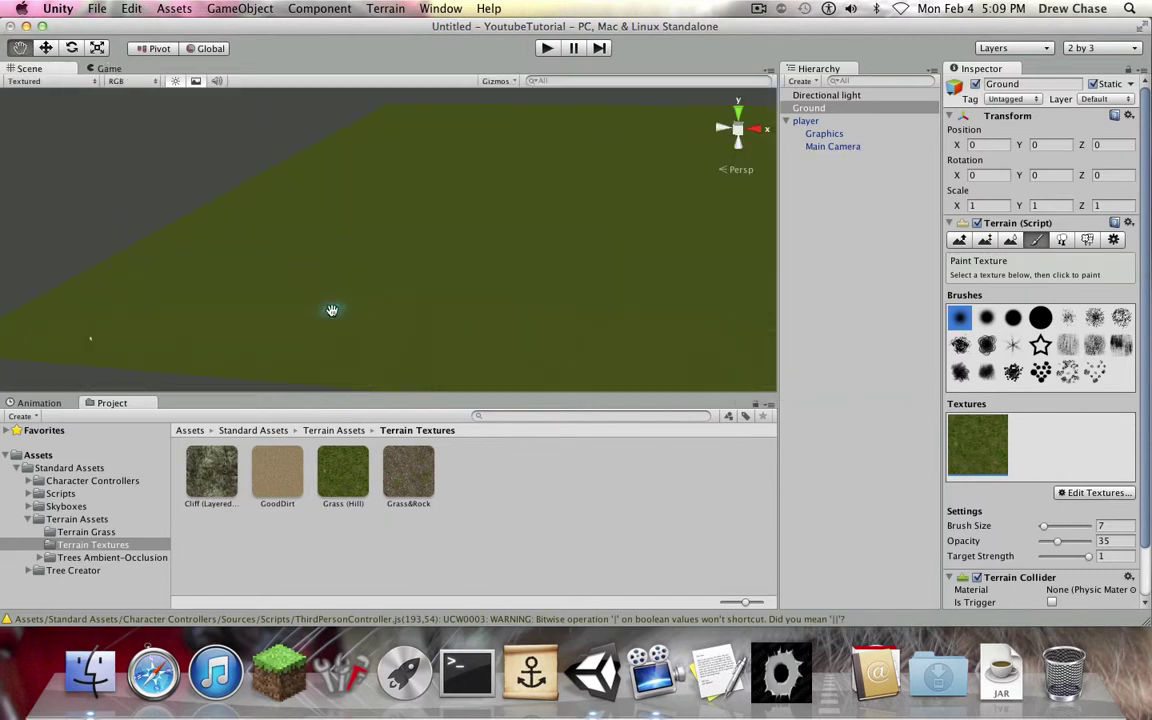
scroll(334, 315, up, 5)
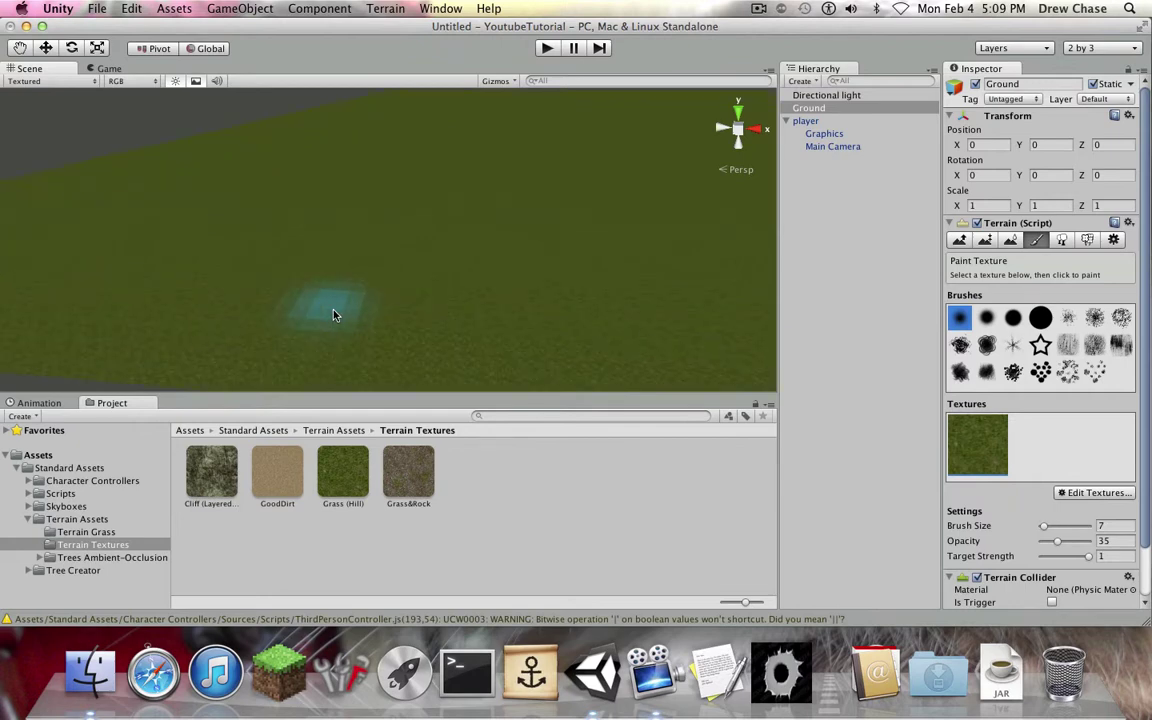
click(105, 68)
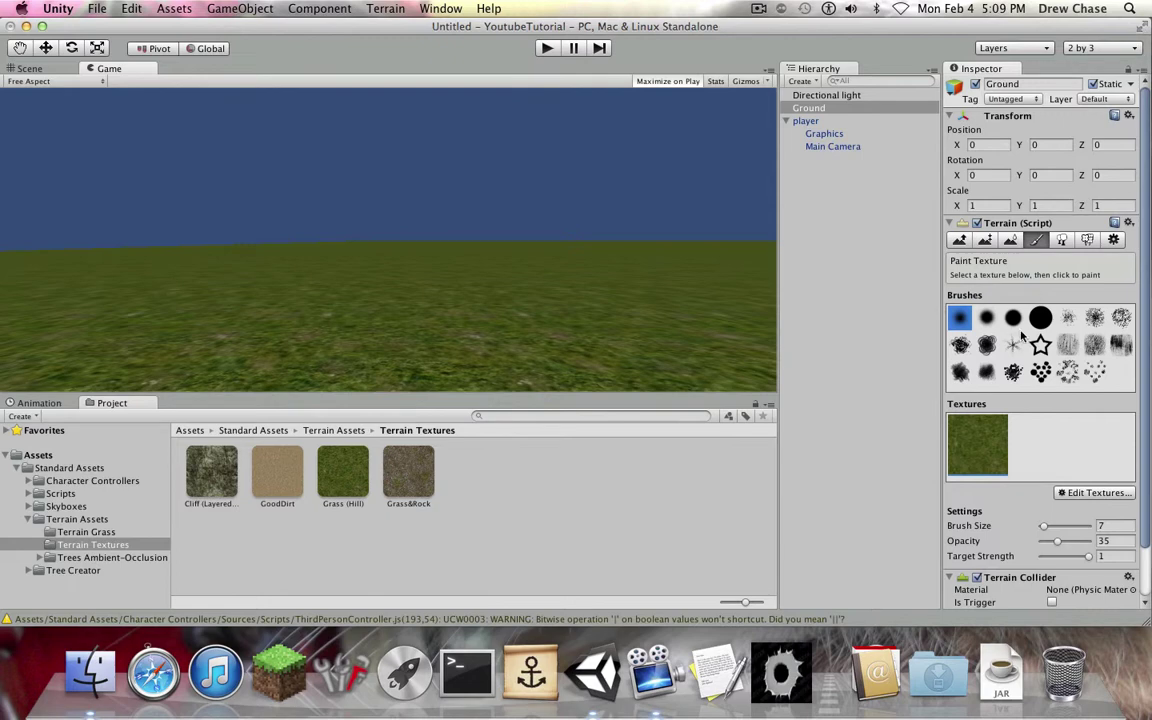
click(1086, 491)
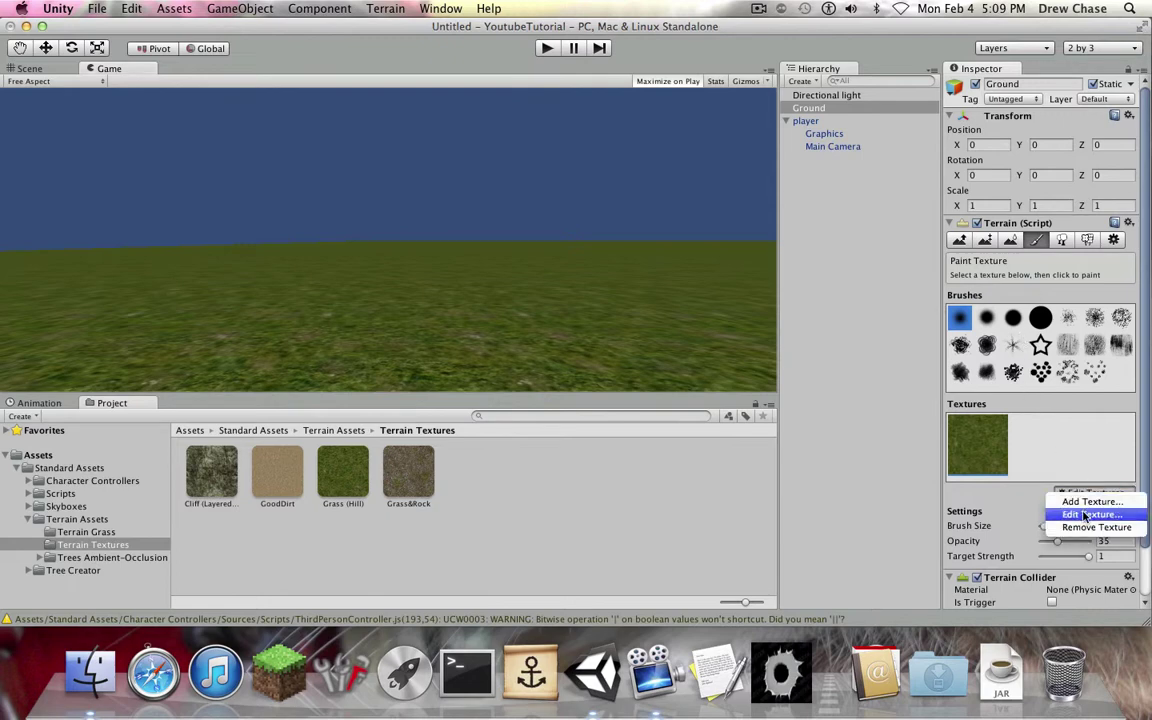
click(1086, 515)
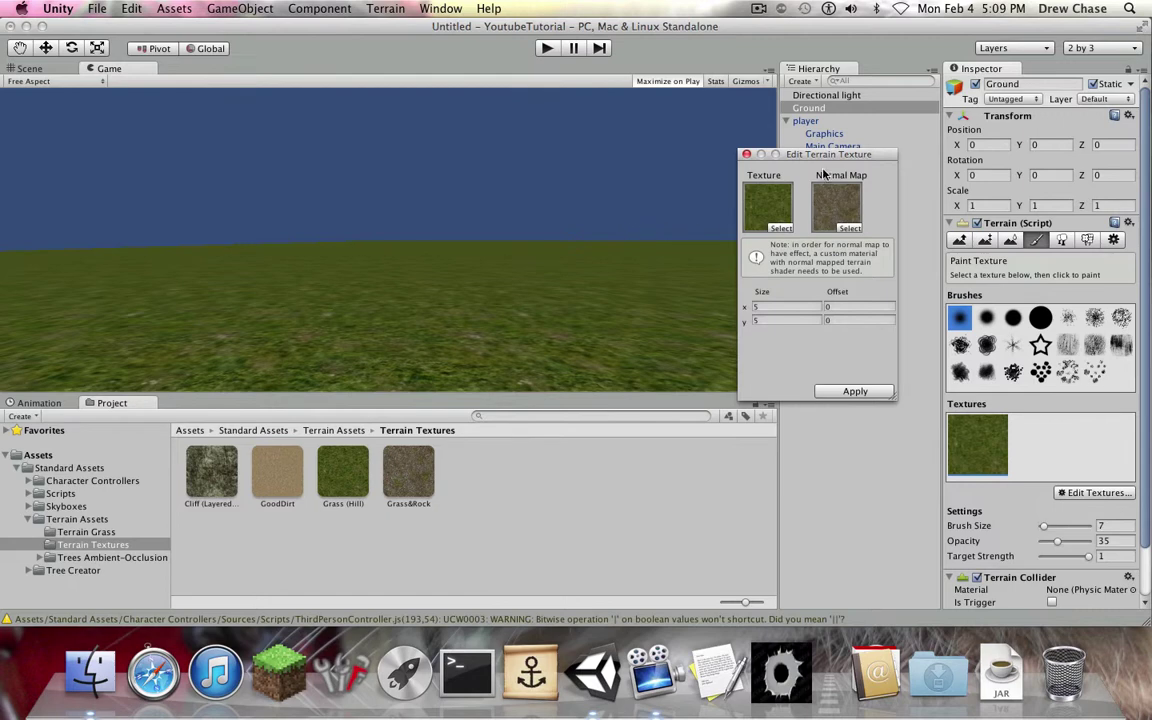
click(746, 154)
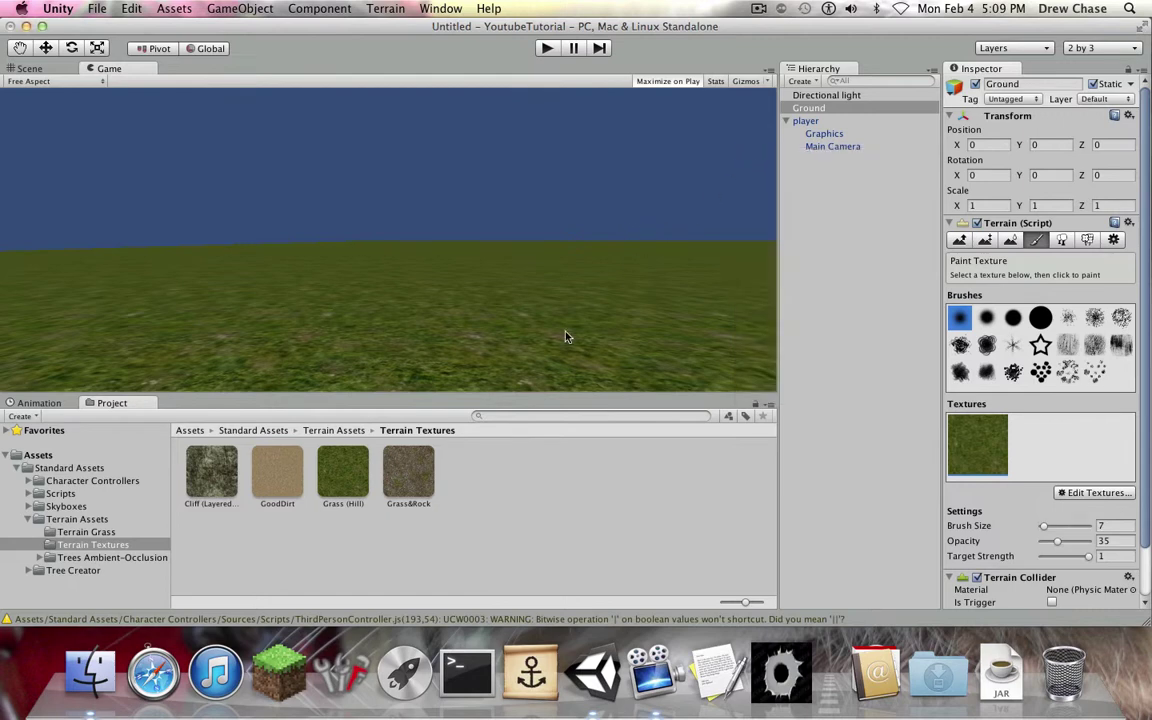
Dock the Game view beneath the Scene view alongside Project, and frame the player on the ground in the Scene view
drag(100, 69, 854, 505)
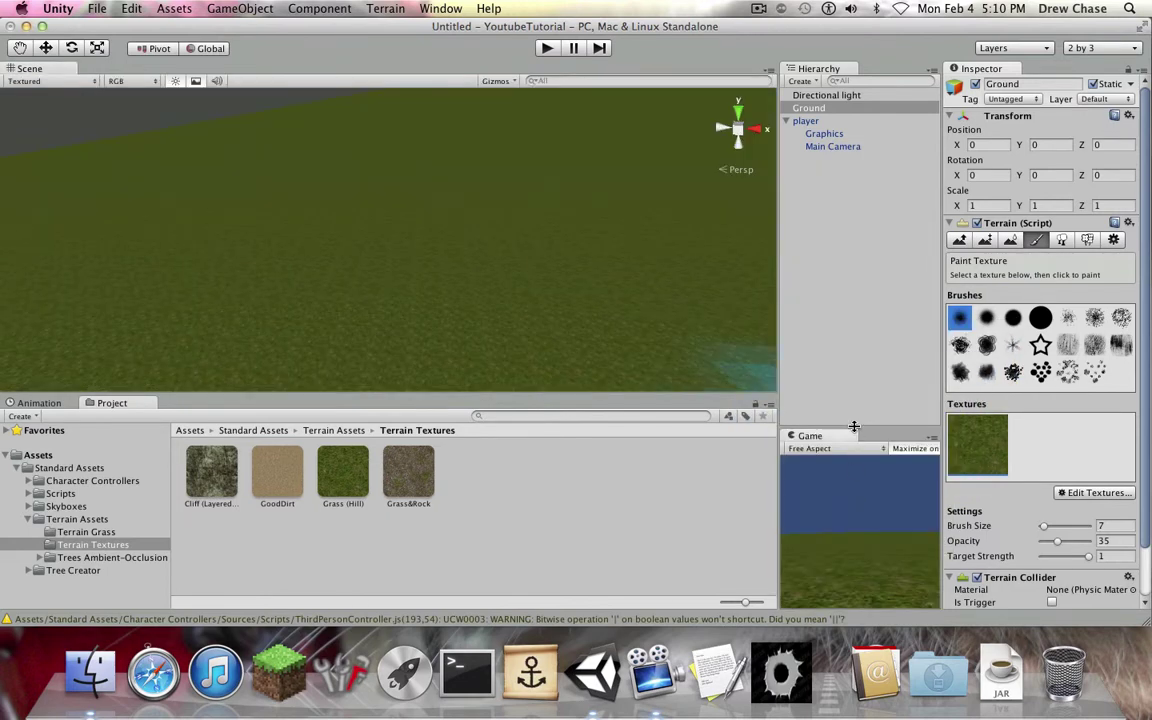
mouse_move(853, 429)
mouse_down()
mouse_move(841, 284)
mouse_move(226, 360)
mouse_move(163, 405)
mouse_move(177, 408)
mouse_move(193, 339)
mouse_move(187, 381)
mouse_move(193, 369)
mouse_up()
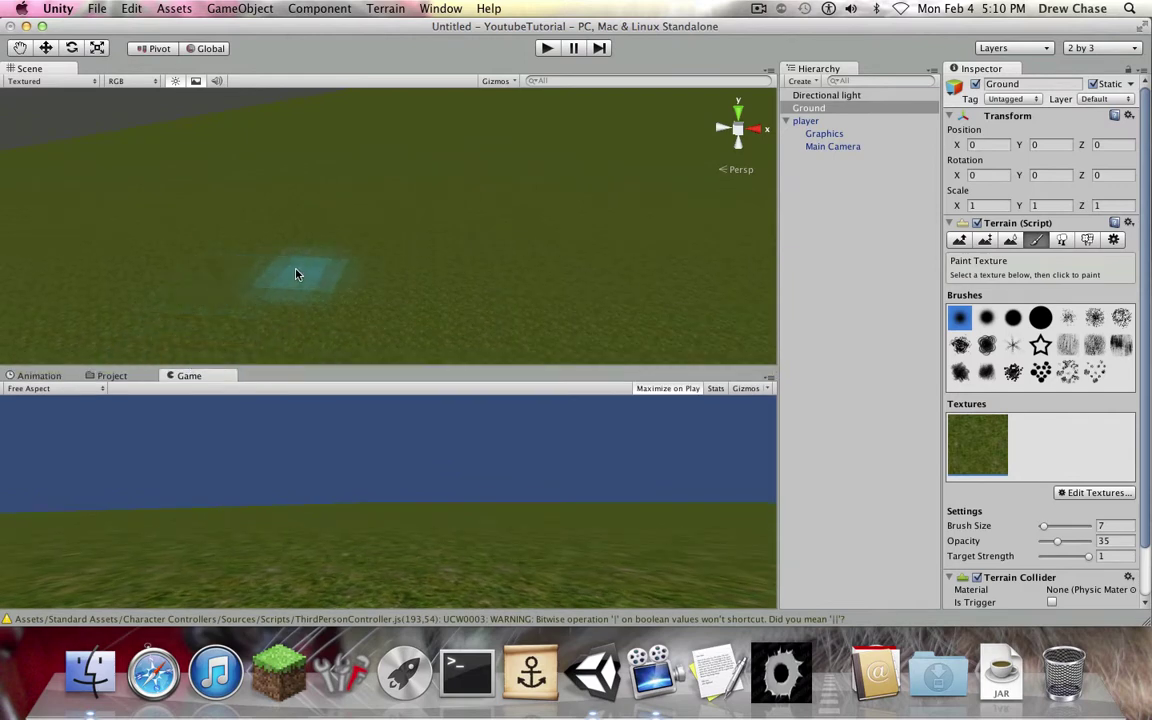
key(q)
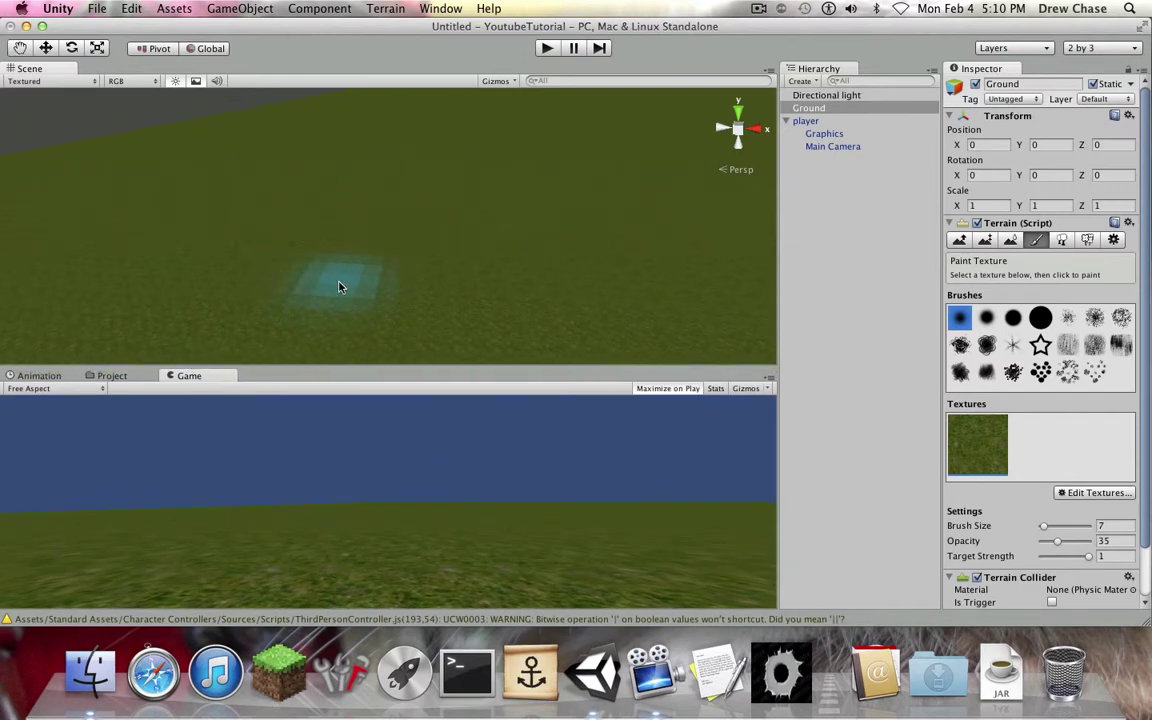
alt+drag(342, 285, 134, 262)
drag(264, 274, 270, 317)
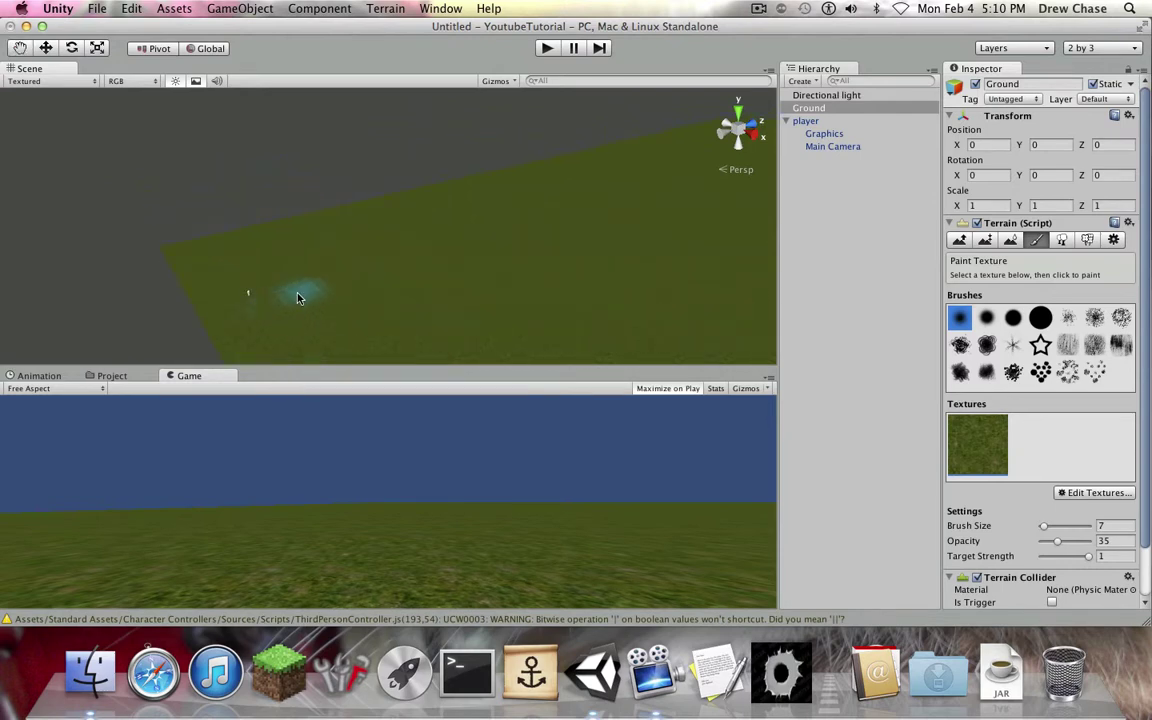
scroll(313, 322, up, 5)
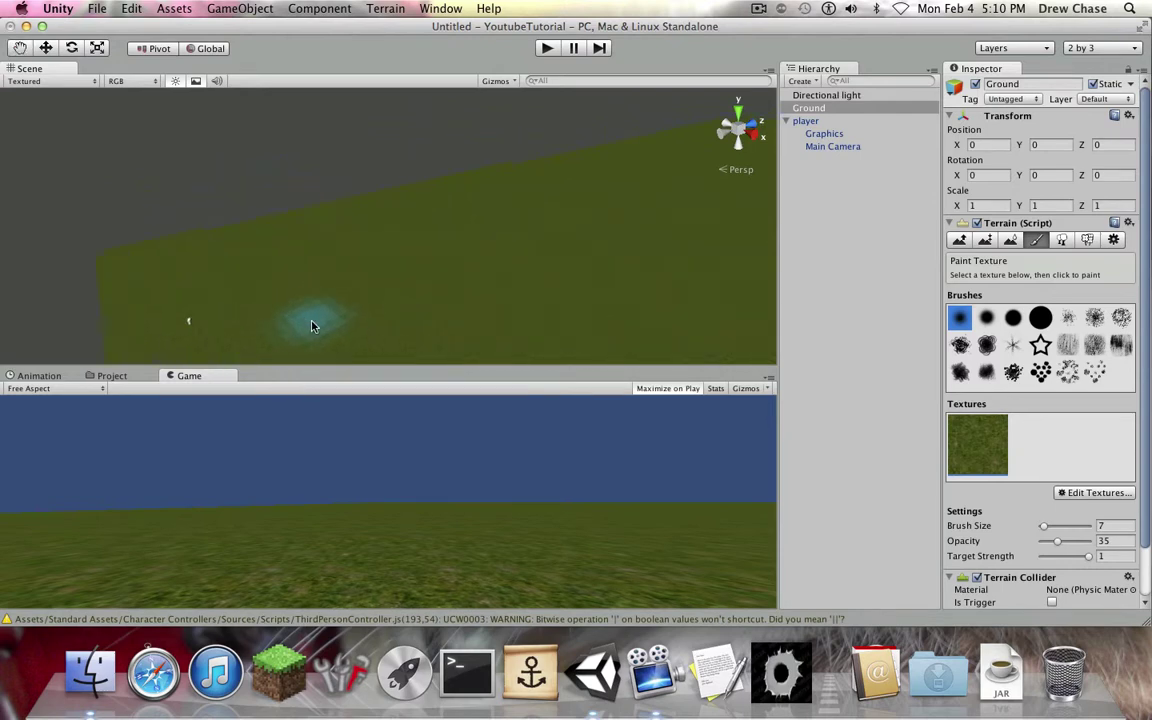
mouse_move(313, 322)
middle_down()
mouse_move(512, 168)
mouse_move(414, 249)
mouse_move(424, 241)
middle_up()
scroll(379, 287, up, 3)
alt+drag(378, 288, 285, 288)
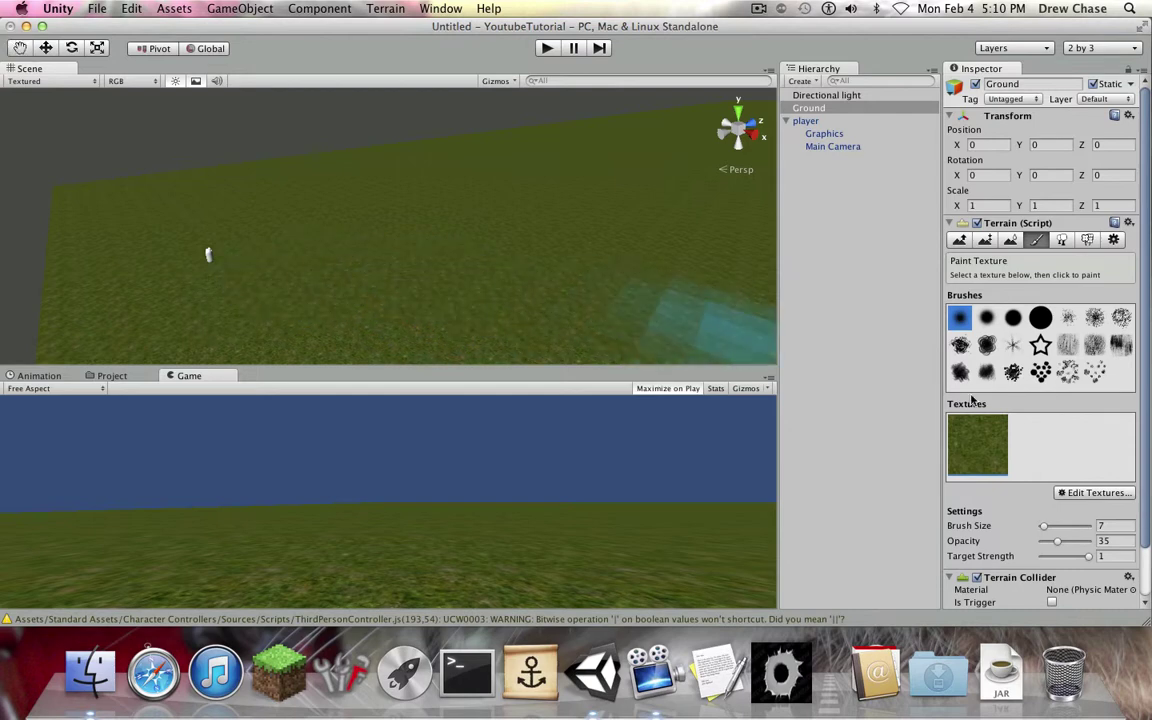
Add Grass&Rock as a second texture of the Ground terrain, without a normal map and with the default tiling size of 15 by 15
click(1071, 494)
click(1080, 502)
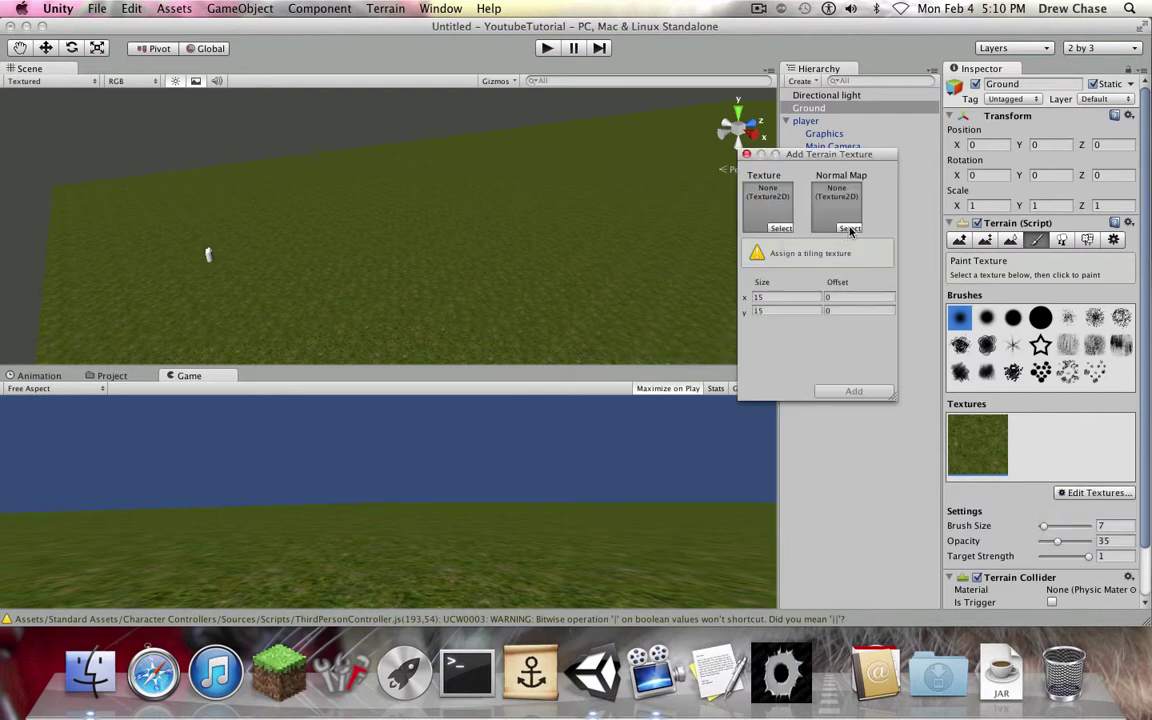
click(781, 228)
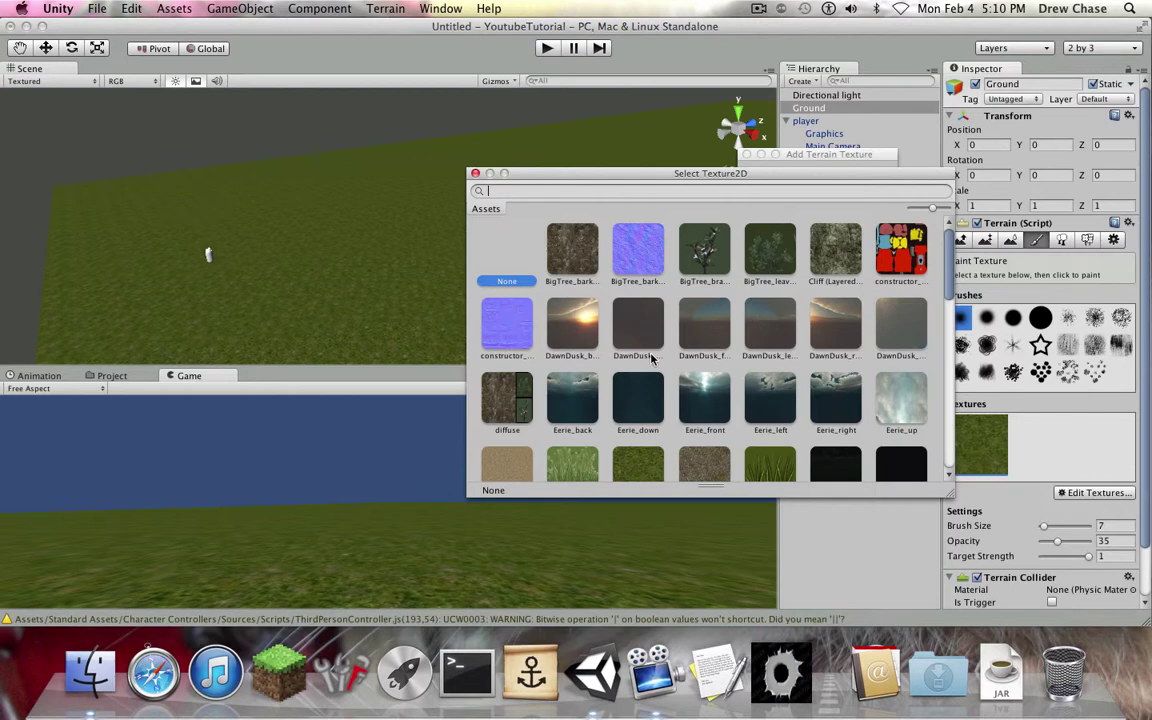
scroll(651, 358, down, 2)
click(690, 411)
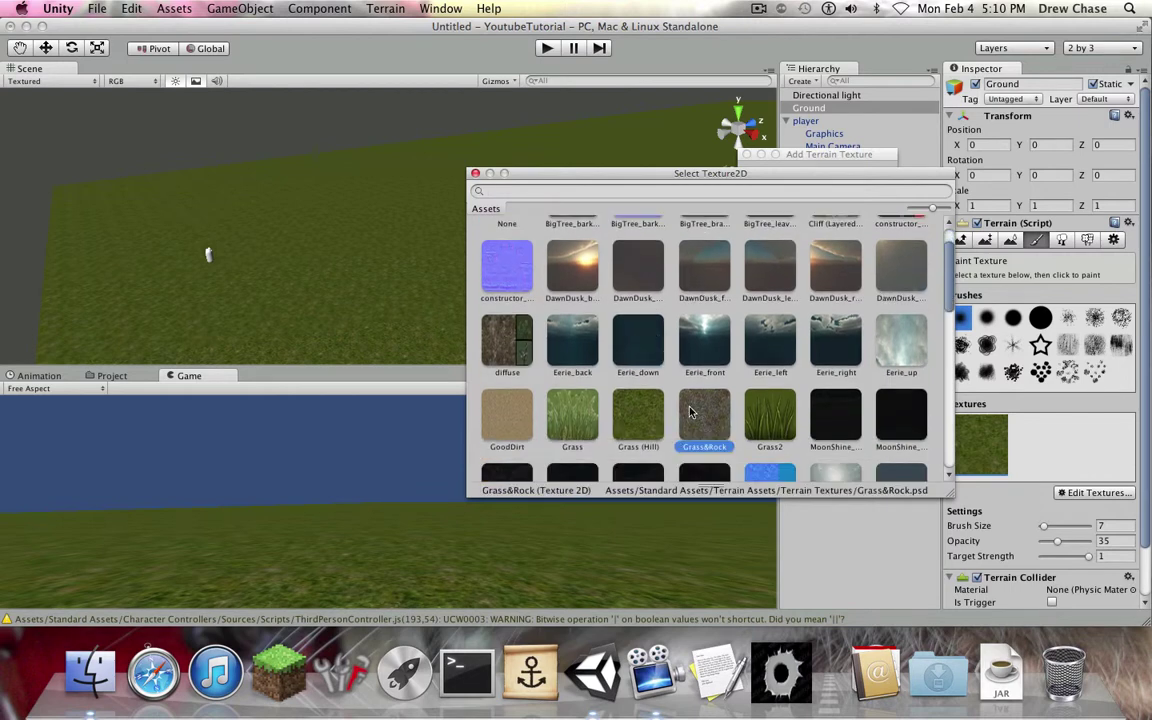
click(476, 174)
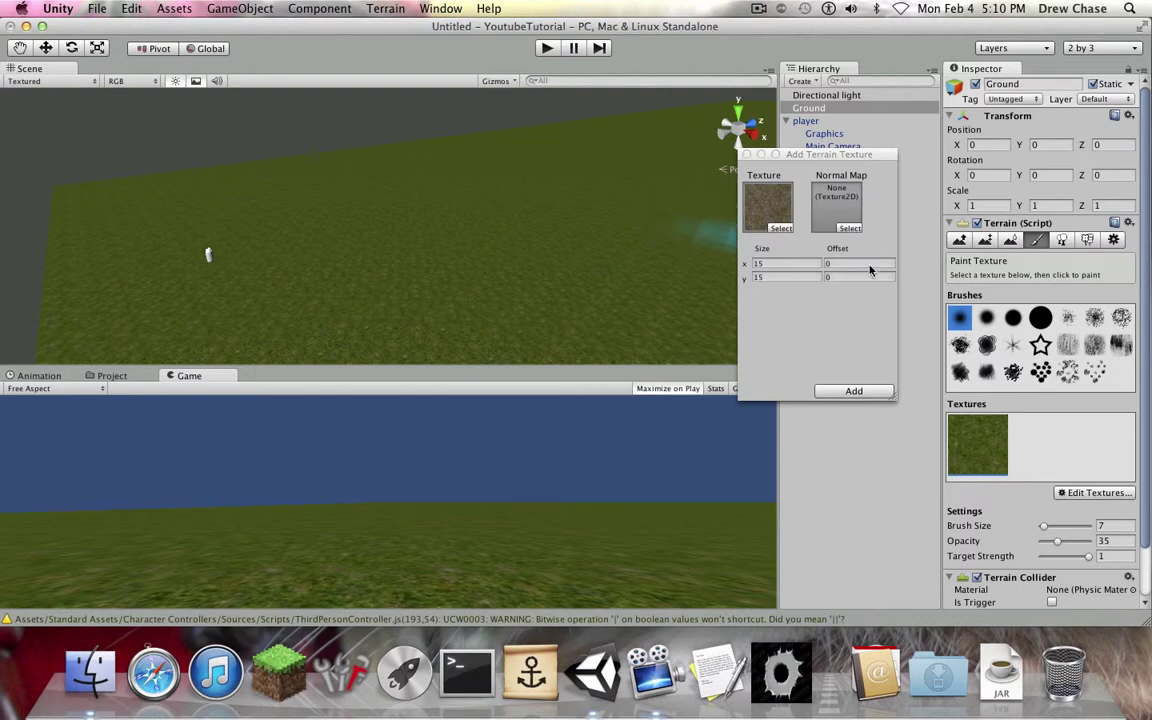
click(848, 390)
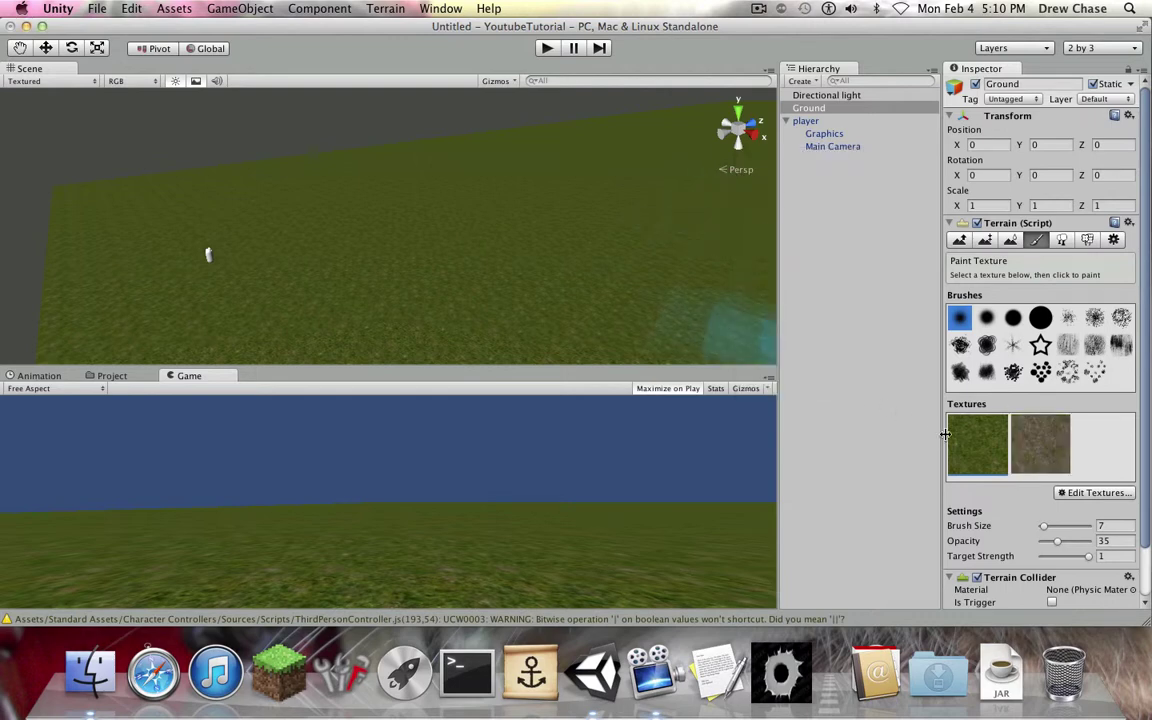
Paint a patch of the Grass&Rock texture around the player on the Ground terrain with brush size 7 and opacity 35
click(1028, 448)
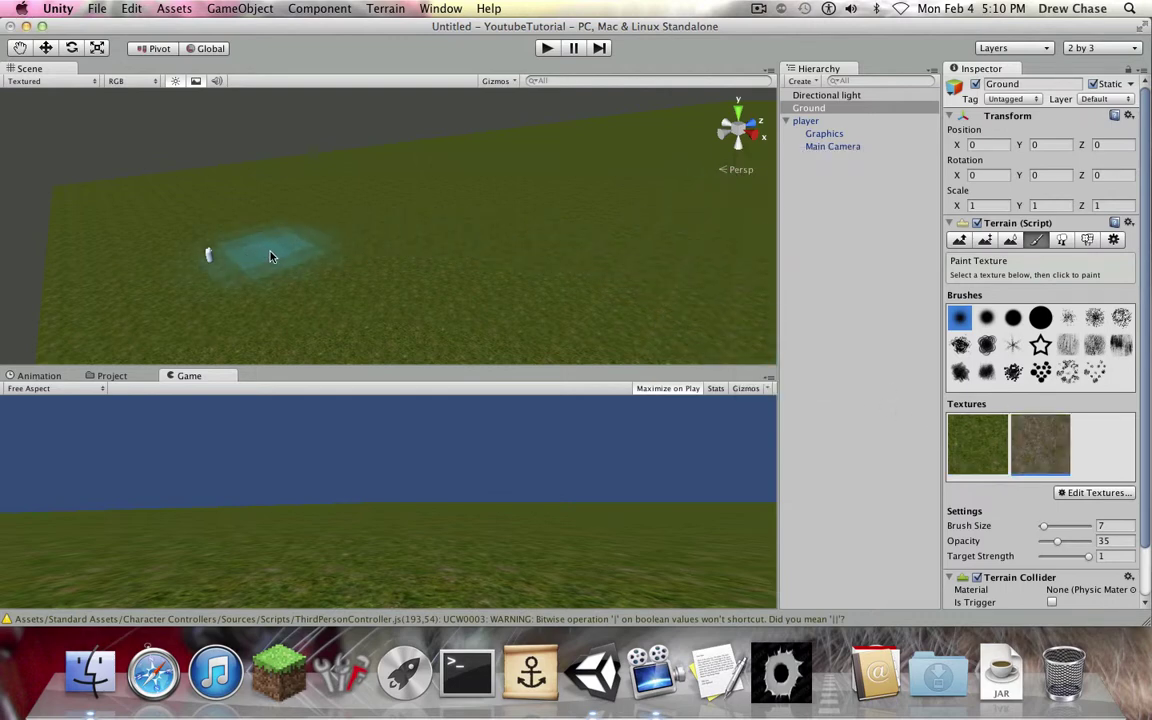
click(978, 456)
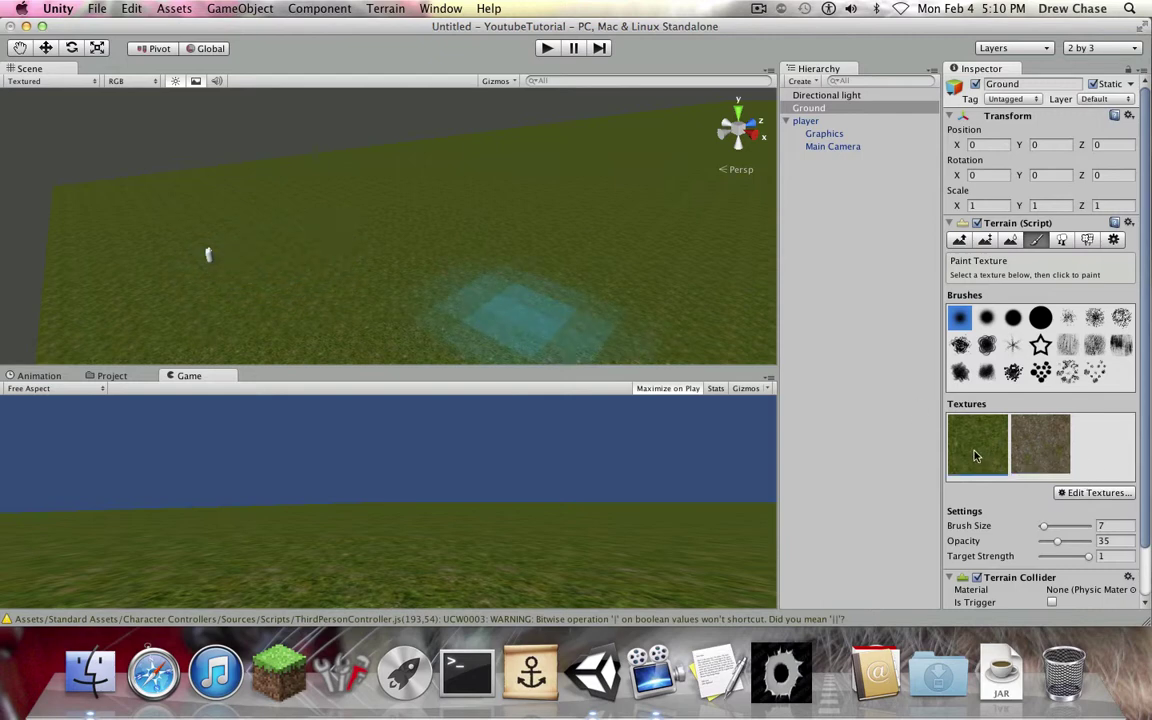
click(1056, 455)
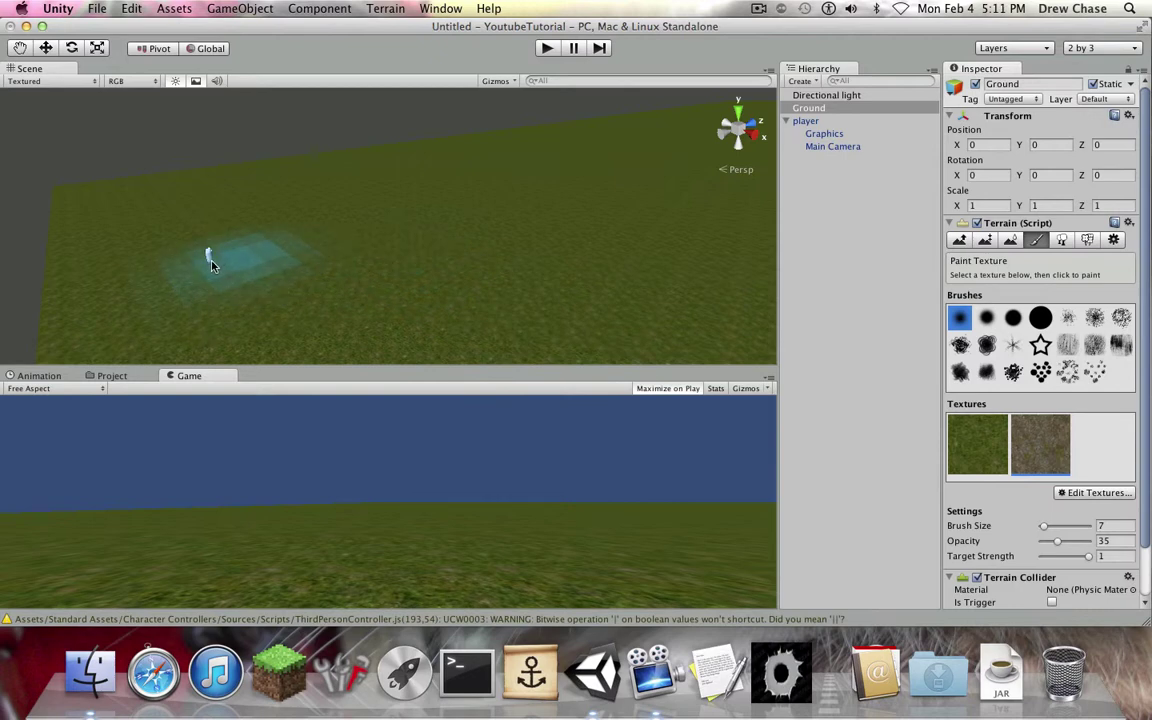
mouse_move(211, 265)
mouse_down()
mouse_move(360, 262)
mouse_move(231, 229)
mouse_move(221, 290)
mouse_move(288, 283)
mouse_move(252, 275)
mouse_move(276, 293)
mouse_move(291, 275)
mouse_move(411, 242)
mouse_move(244, 220)
mouse_move(109, 250)
mouse_move(160, 293)
mouse_move(238, 293)
mouse_move(266, 330)
mouse_up()
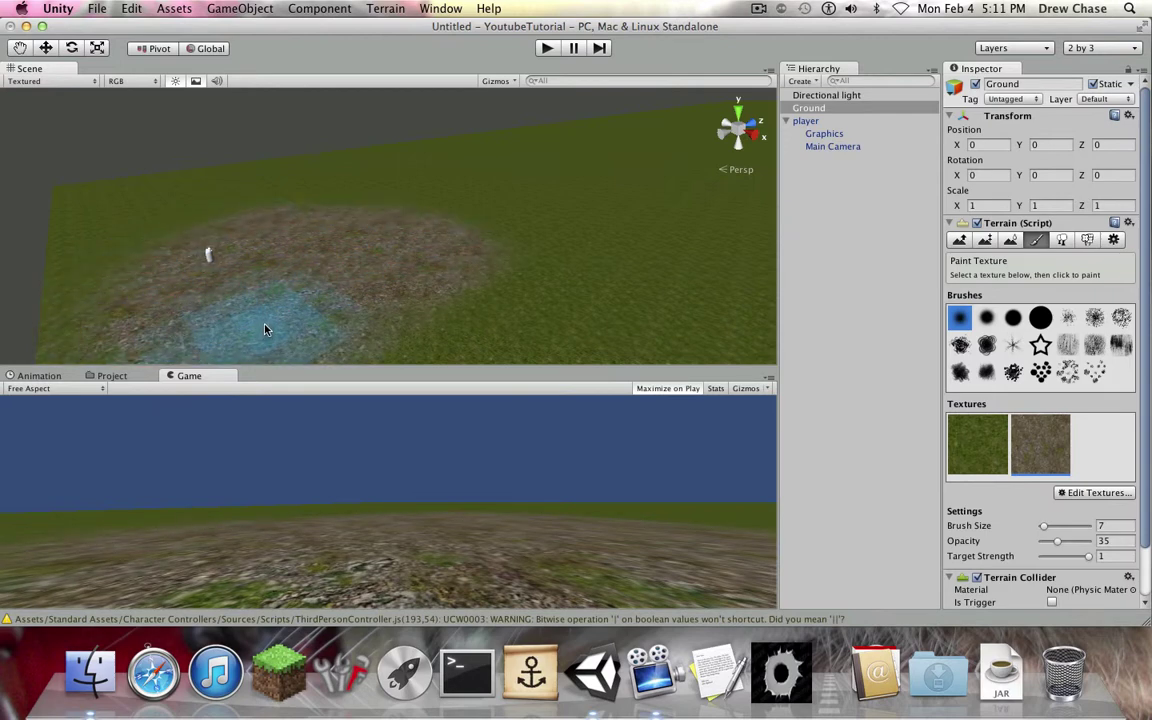
key(super+z)
key(super+z)
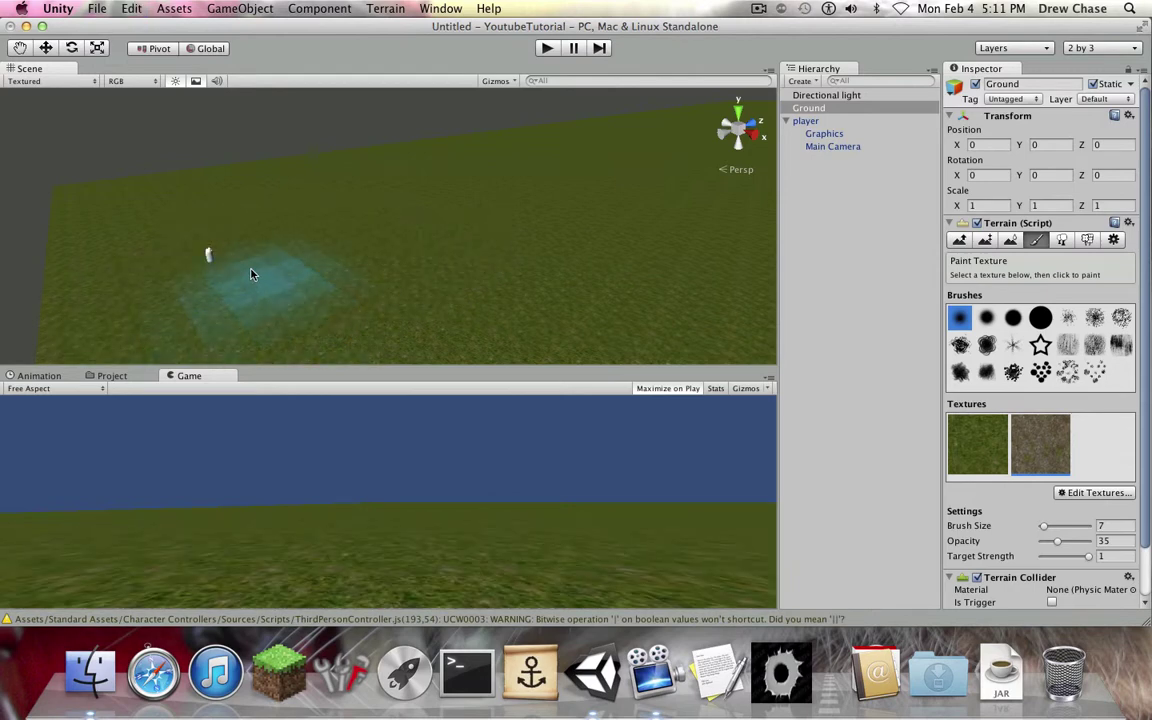
mouse_move(249, 265)
mouse_down()
mouse_move(170, 229)
mouse_move(240, 255)
mouse_up()
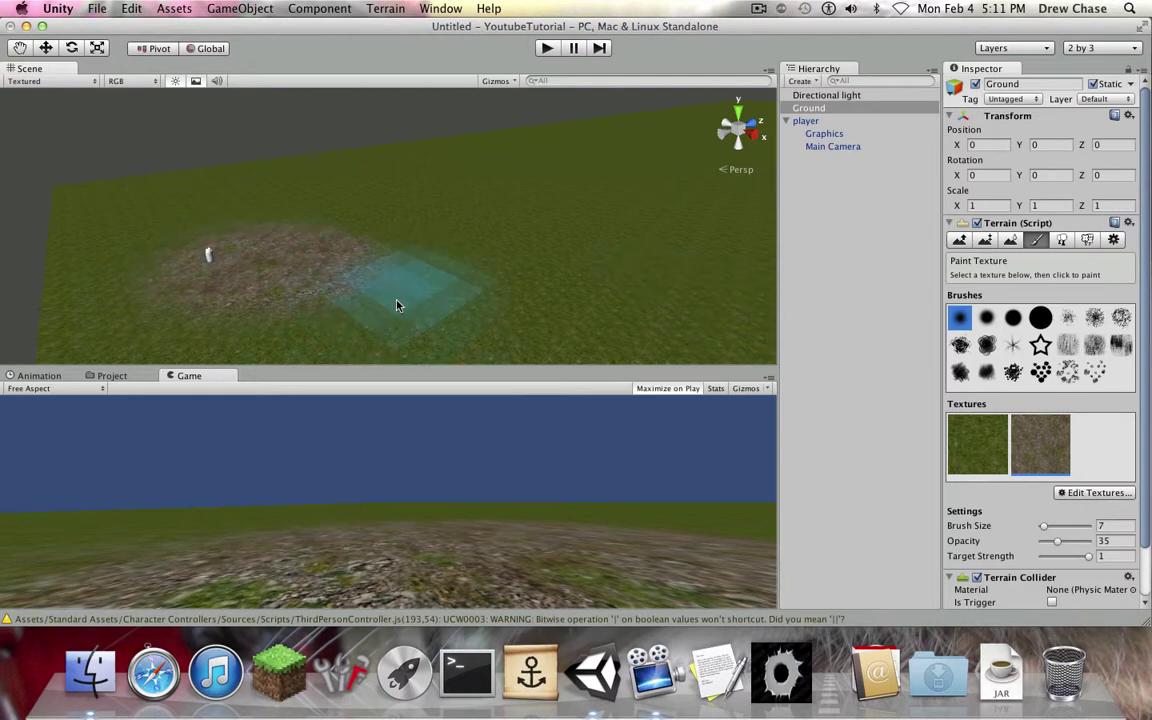
Scale the player up uniformly to about 3.39 and raise it to a Y position of about 3.84
click(808, 121)
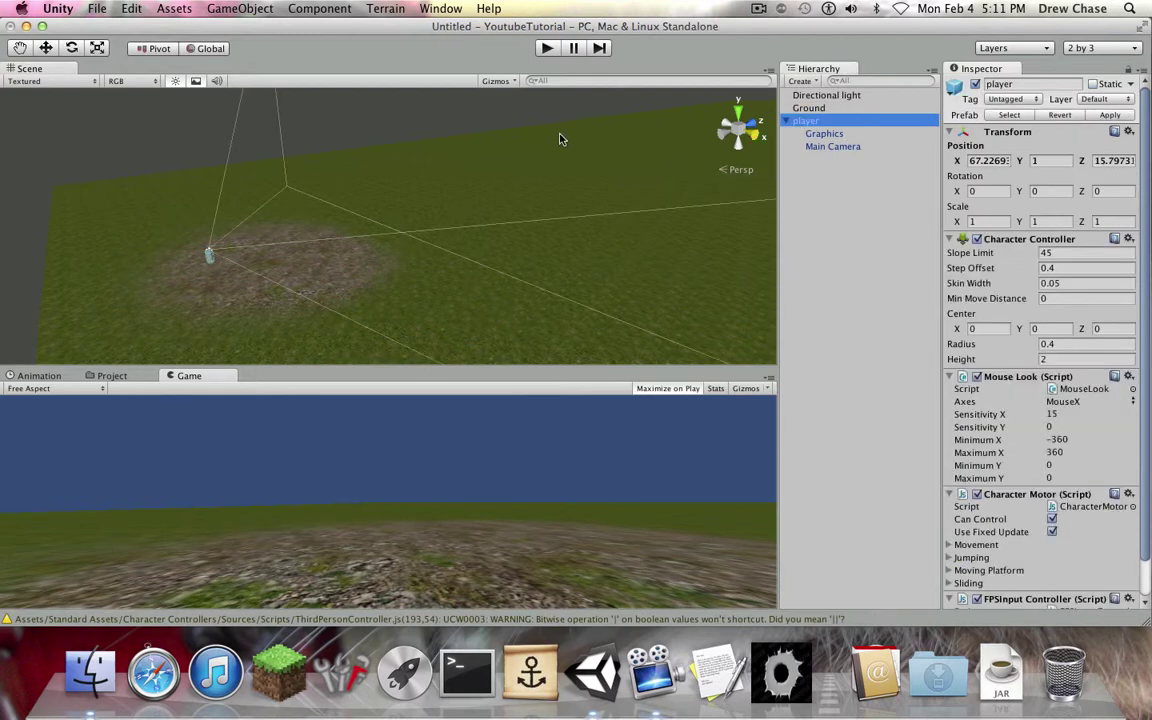
click(101, 47)
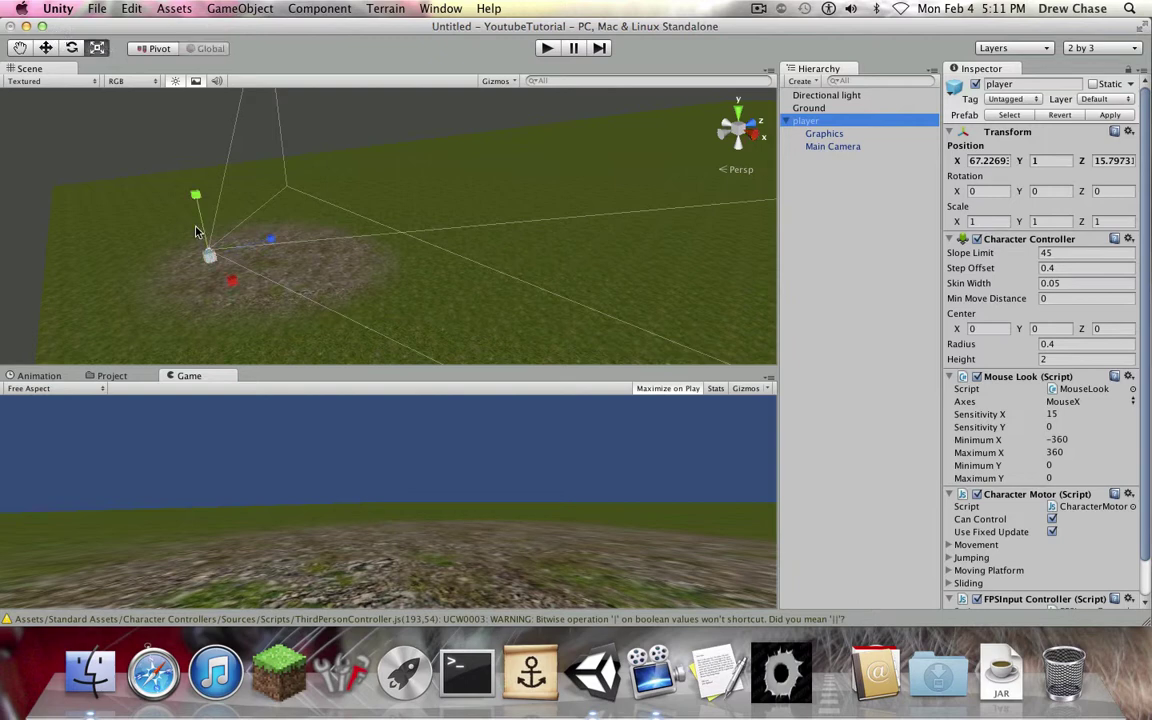
drag(208, 254, 238, 222)
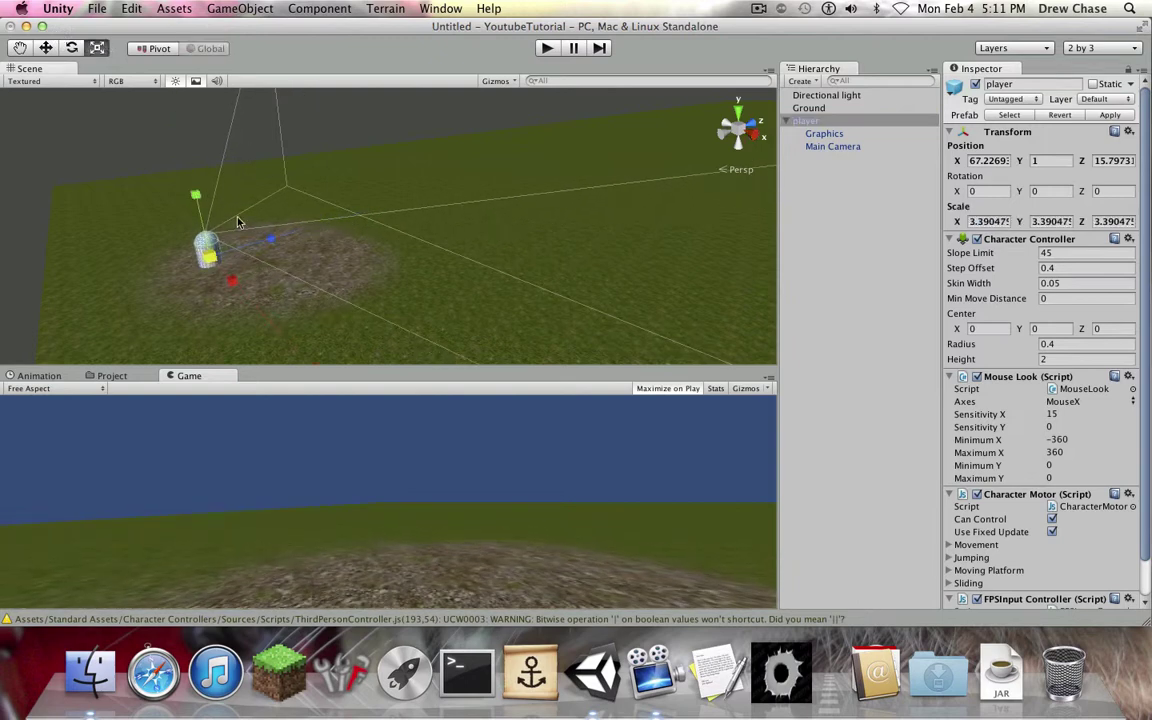
scroll(229, 261, down, 1)
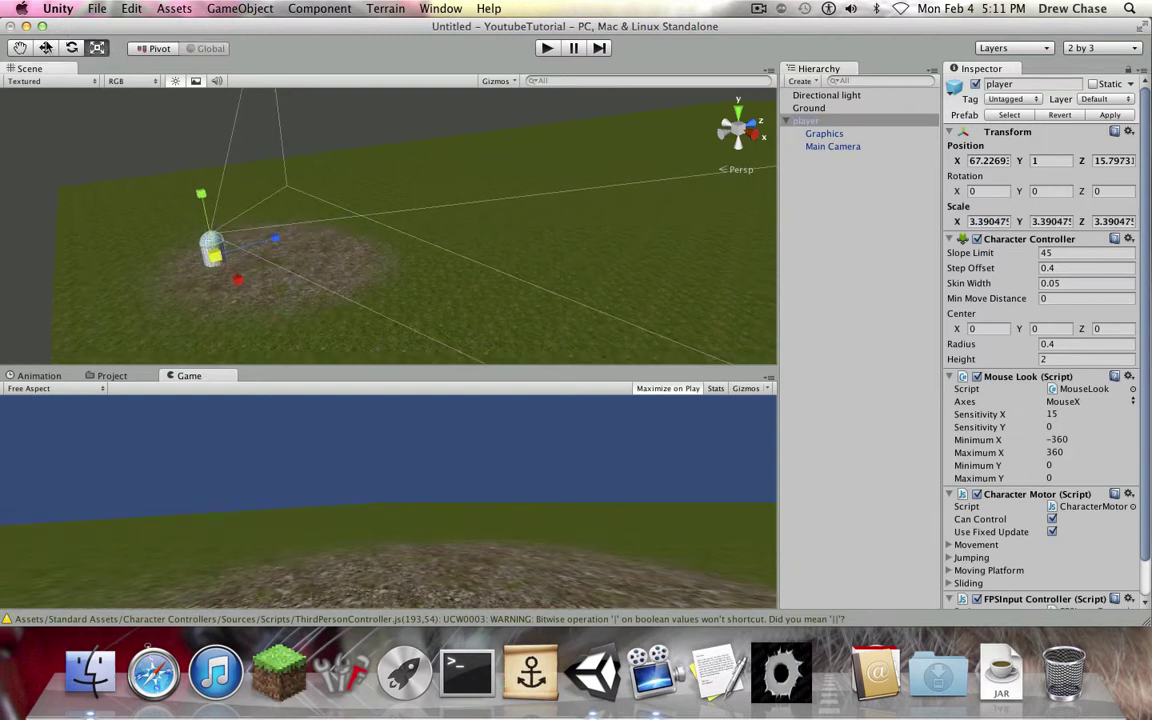
click(47, 48)
mouse_move(198, 196)
mouse_down()
mouse_move(190, 144)
mouse_move(191, 197)
mouse_up()
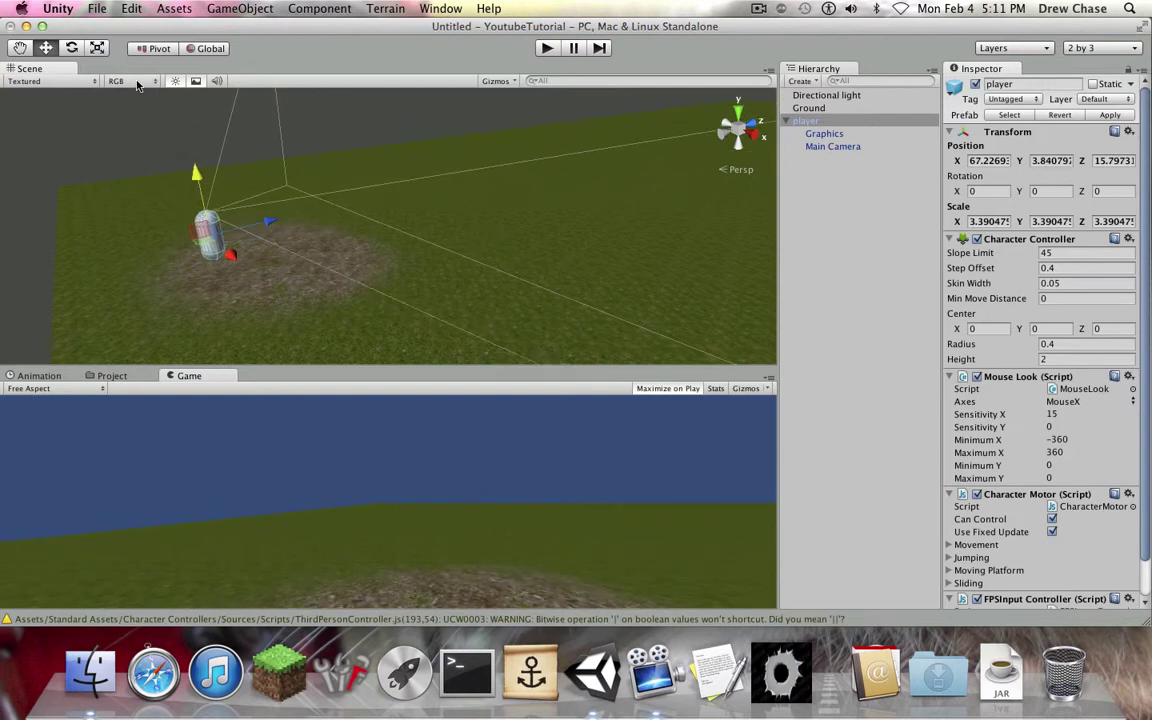
Scale the player down uniformly to about 1.41 and set its Y position to 1
click(105, 50)
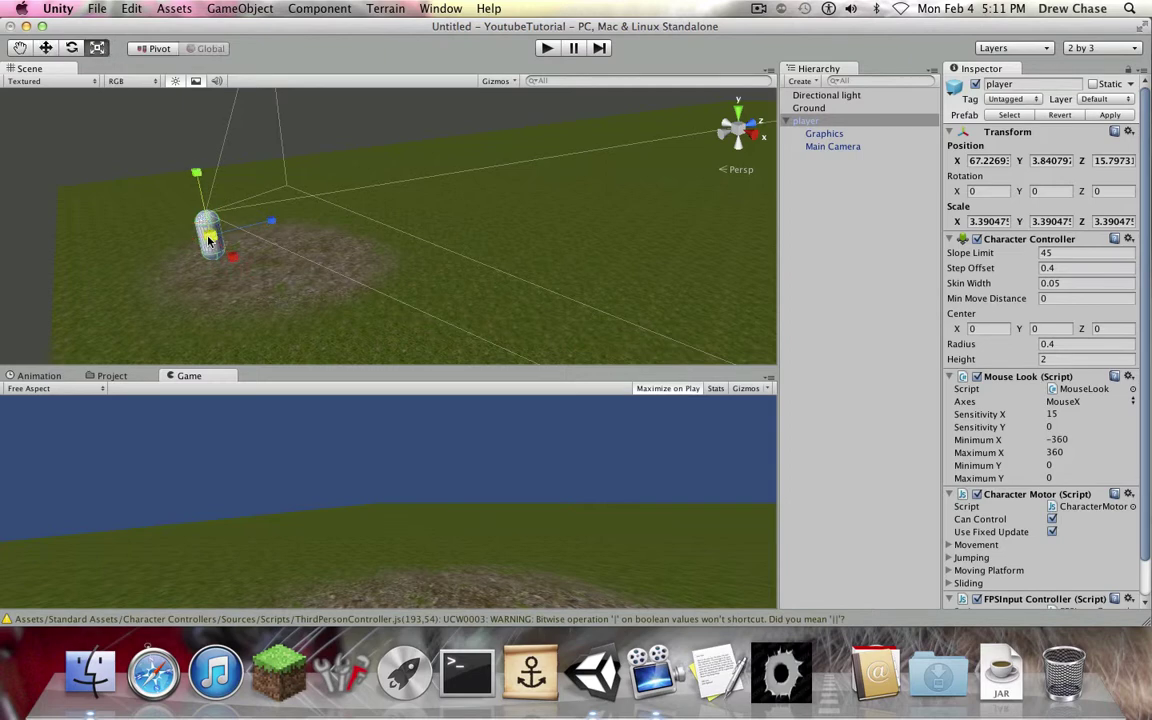
drag(208, 240, 206, 301)
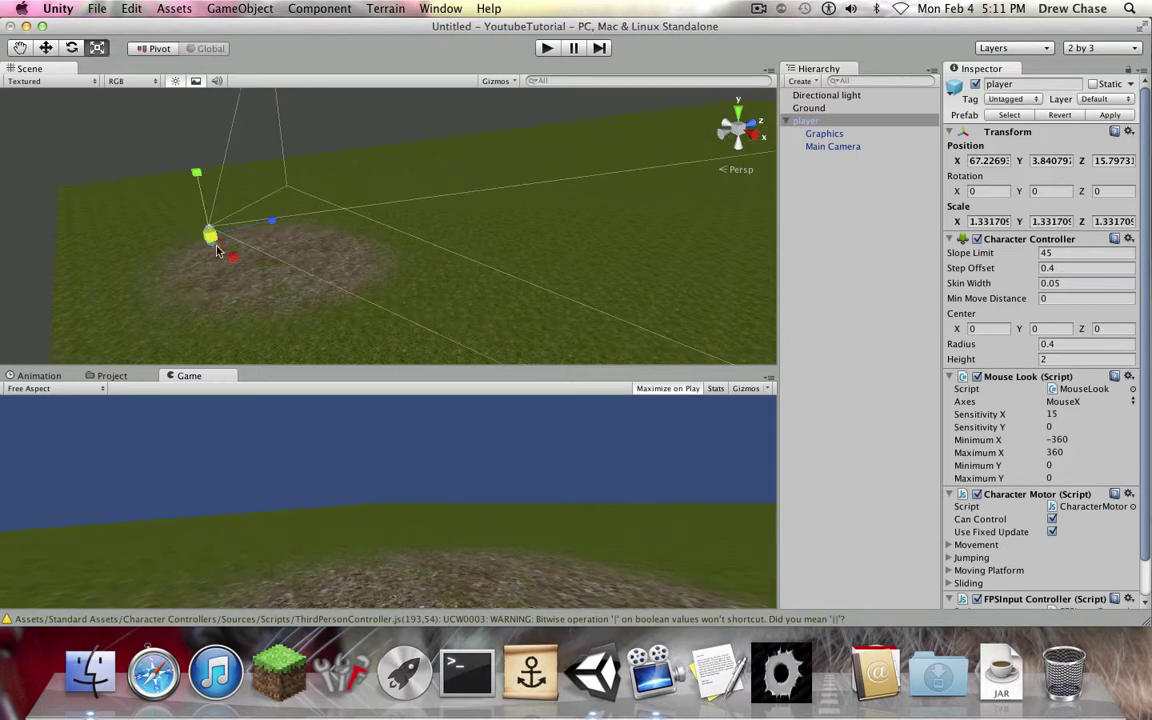
drag(213, 240, 211, 233)
key(w)
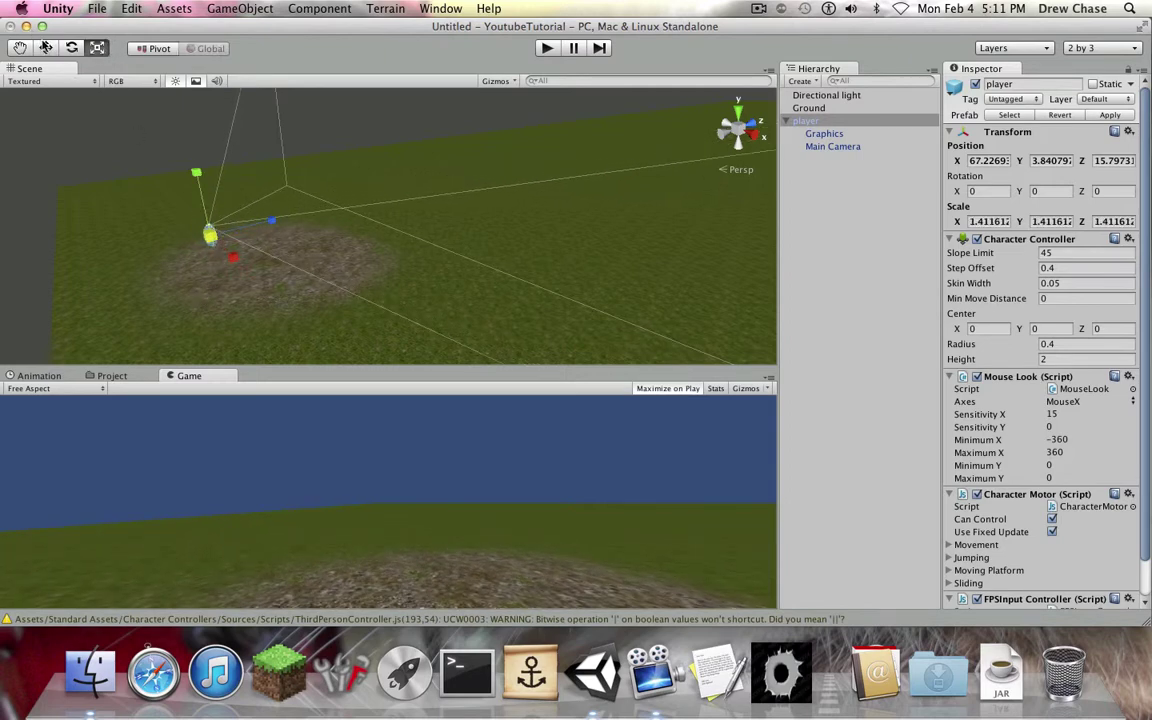
drag(193, 174, 196, 188)
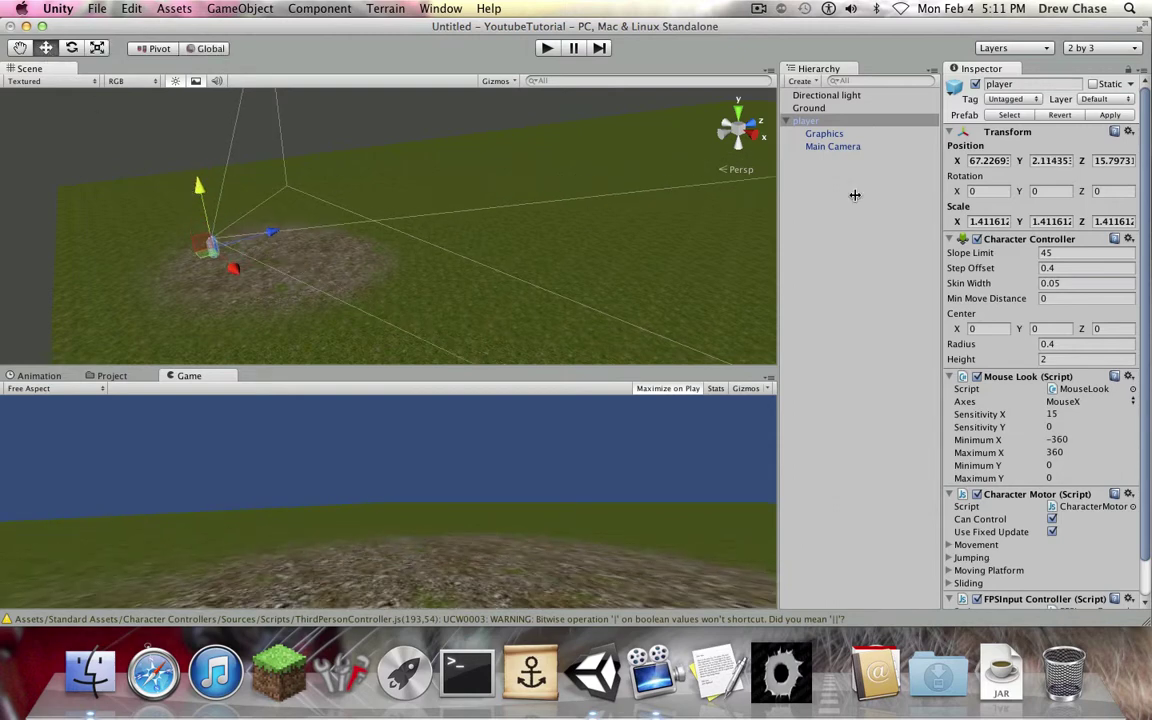
click(1058, 164)
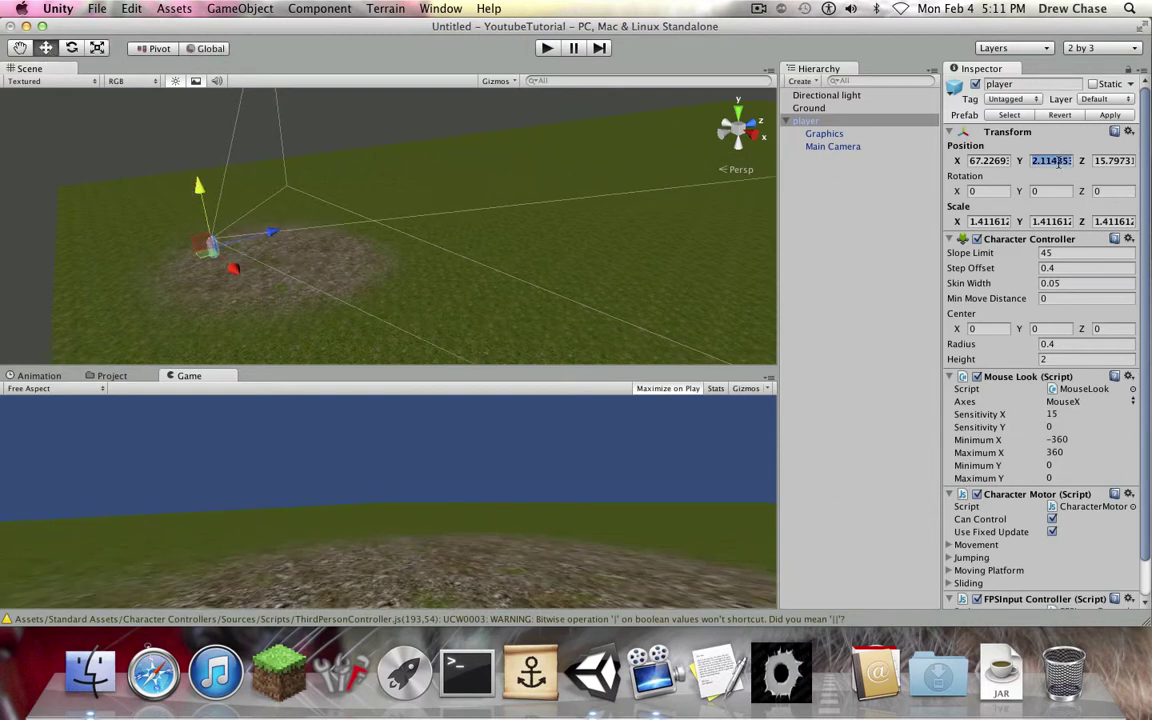
text(1)
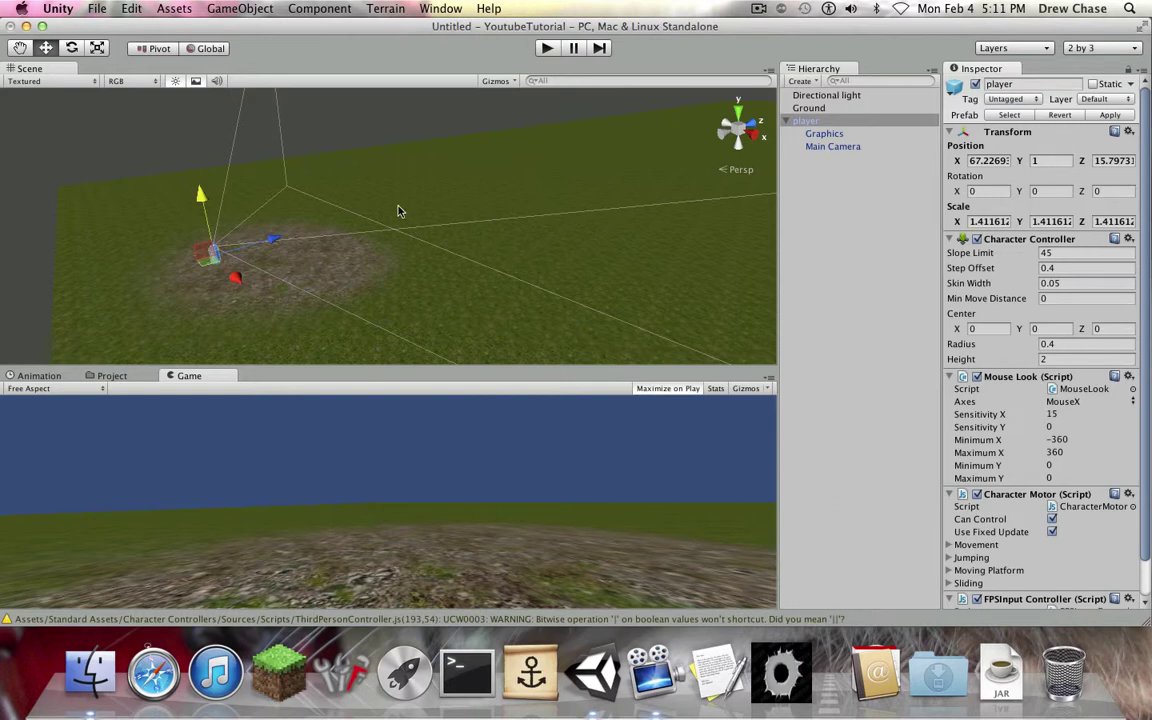
Briefly play-test the player's footing on the ground, stop the game, and raise the player to a Y position of about 1.49
scroll(367, 220, up, 5)
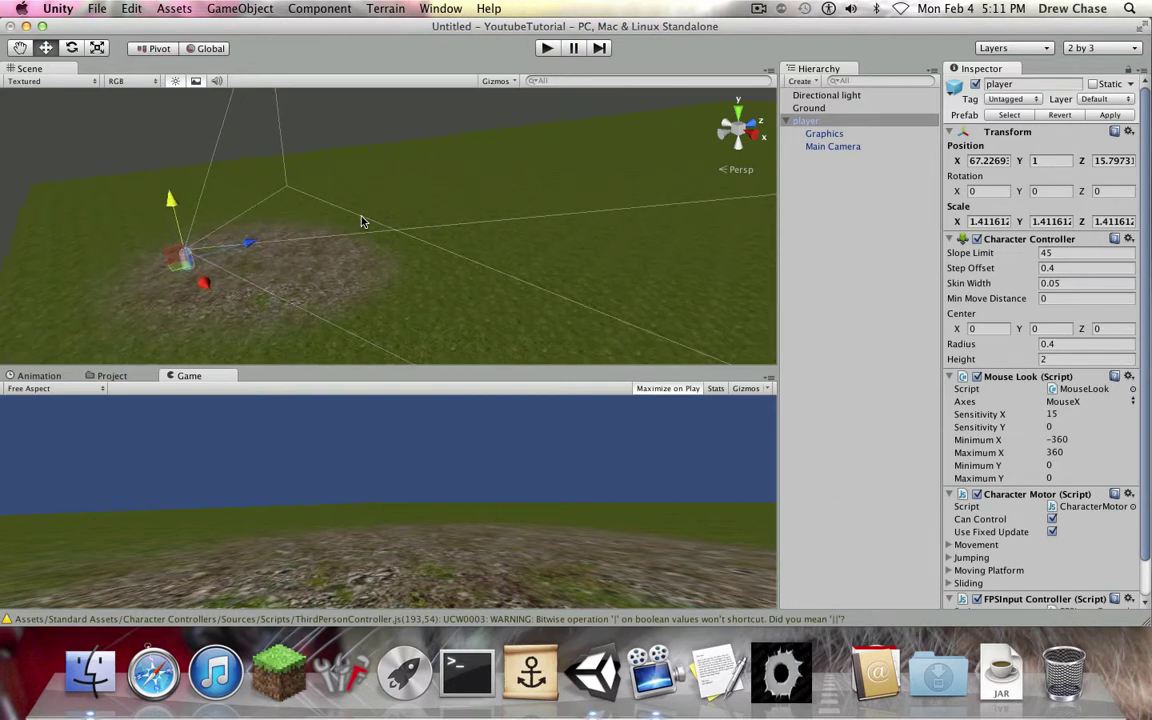
middle_drag(401, 222, 662, 260)
alt+drag(660, 260, 145, 290)
alt+drag(381, 314, 372, 85)
scroll(373, 208, up, 3)
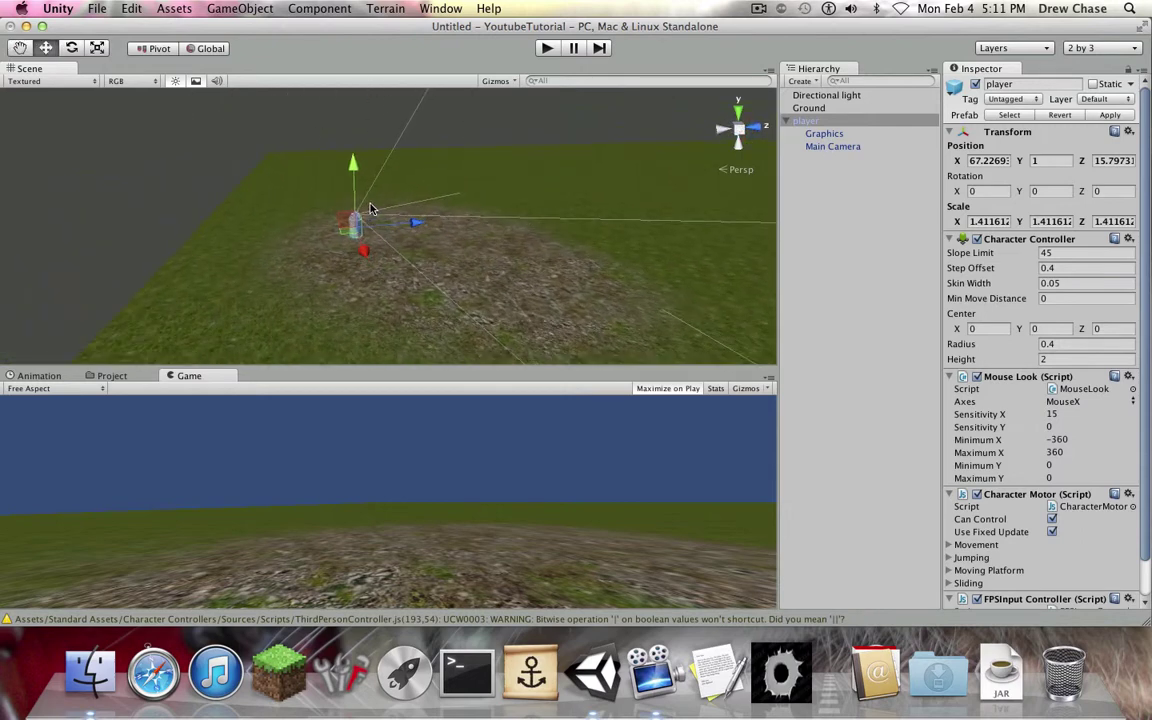
click(549, 49)
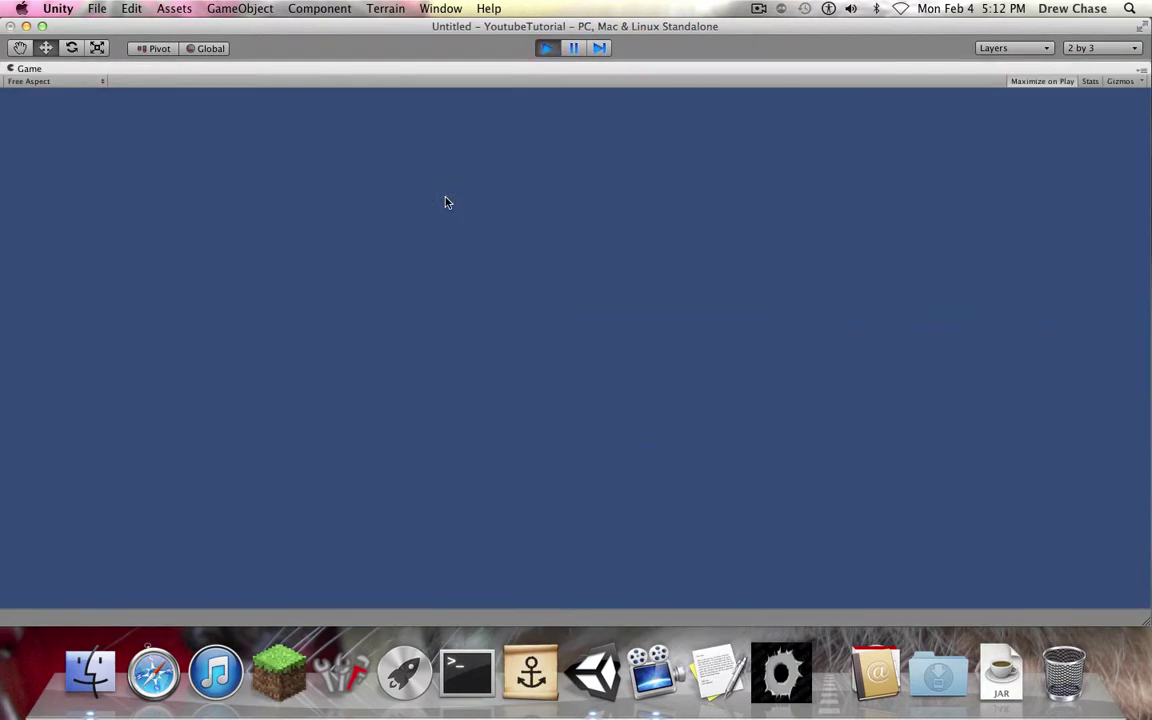
click(546, 49)
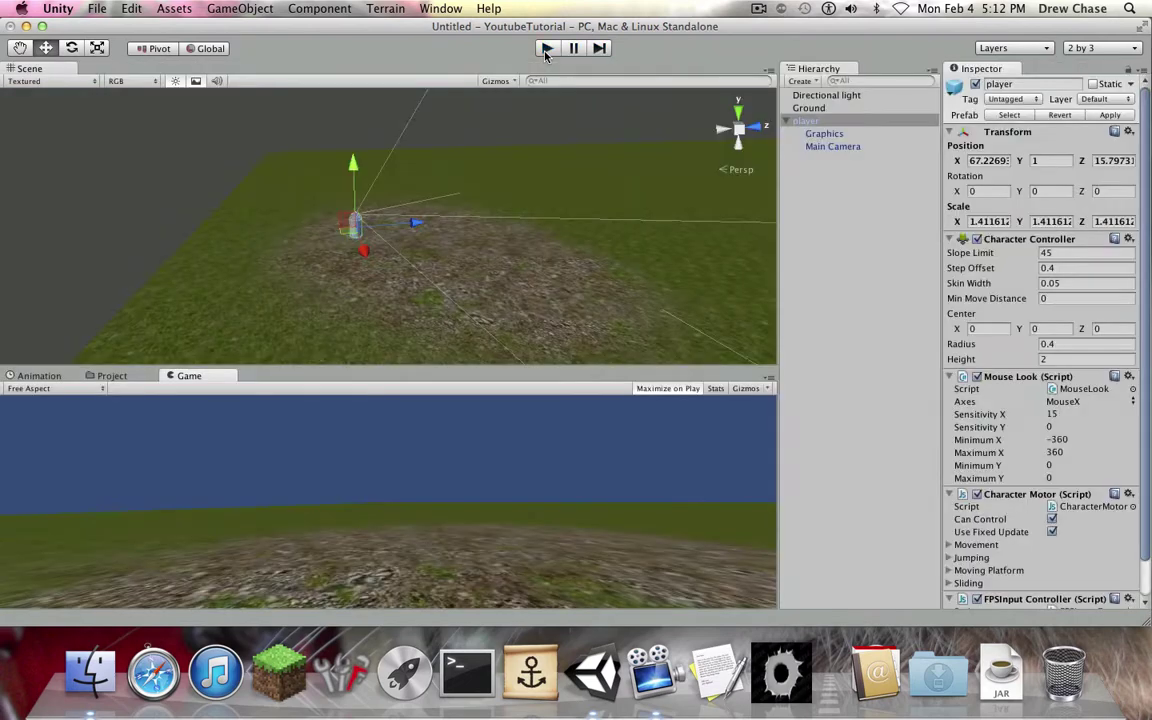
drag(355, 168, 356, 161)
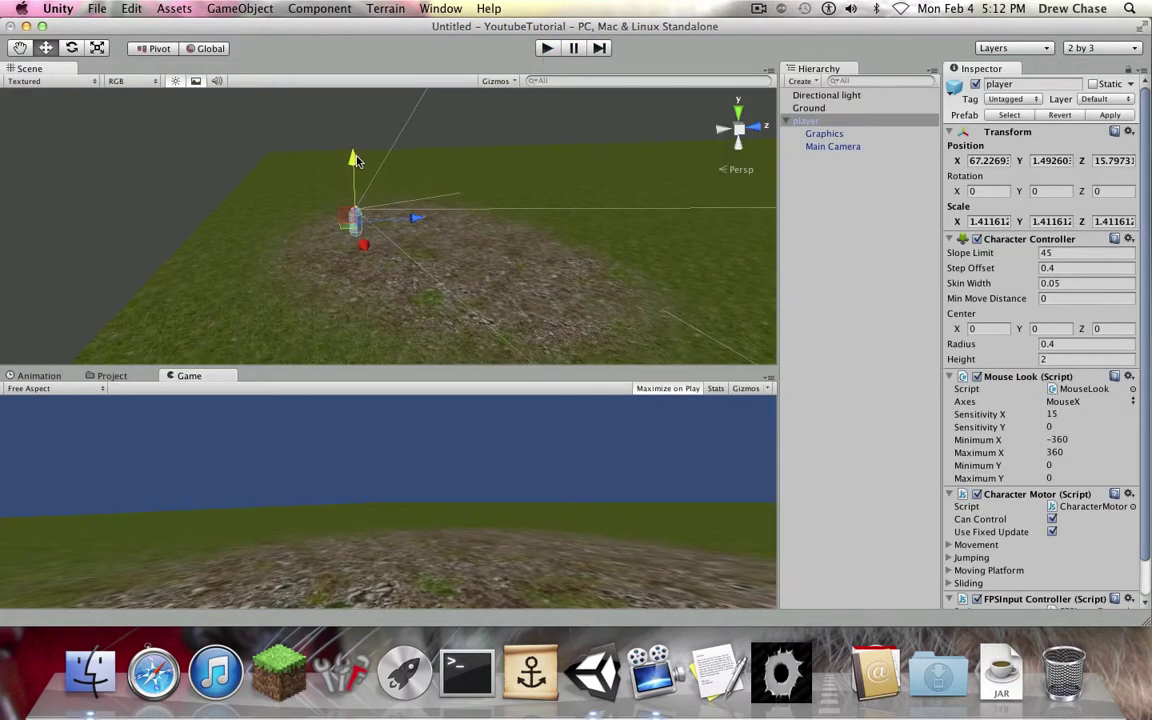
Run the game twice to check the player's view and walk across the rocky patch and grass, stopping it after each run
click(544, 49)
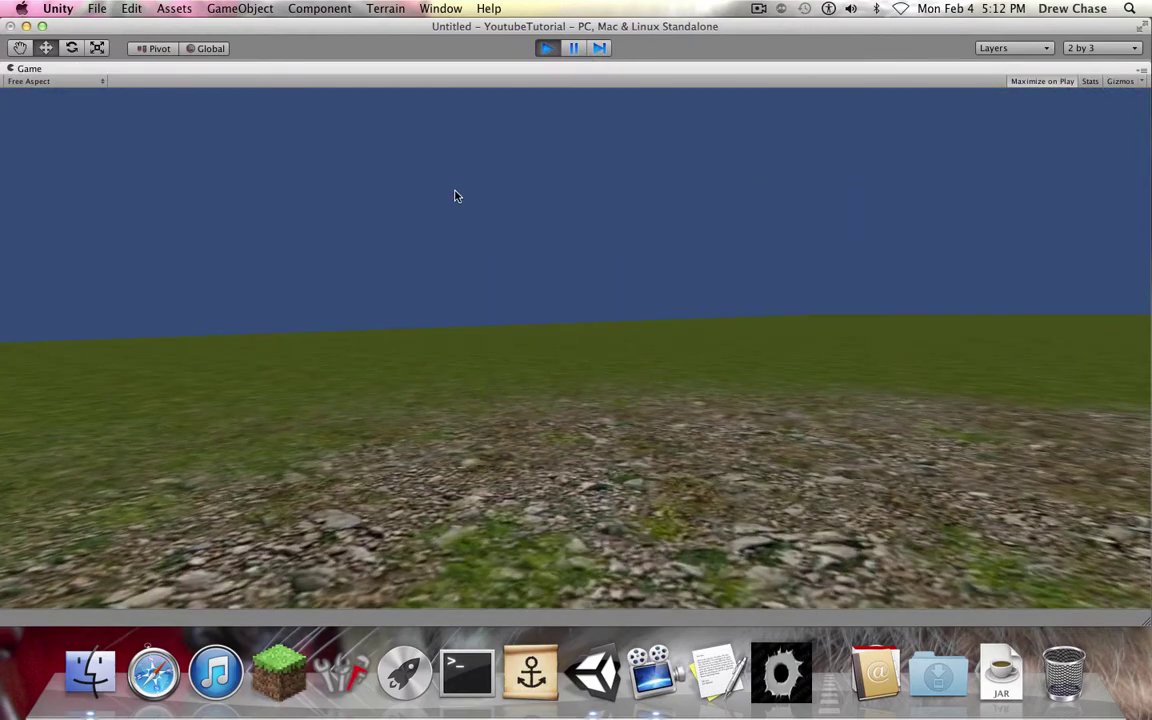
key(w)
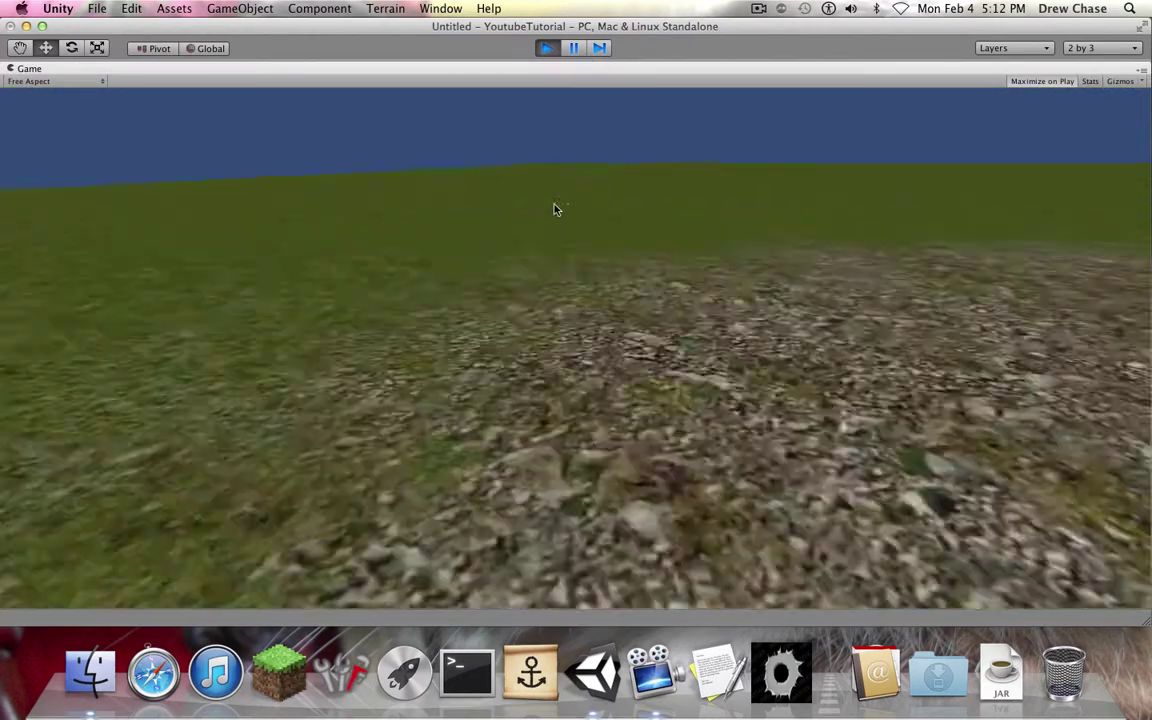
key(a)
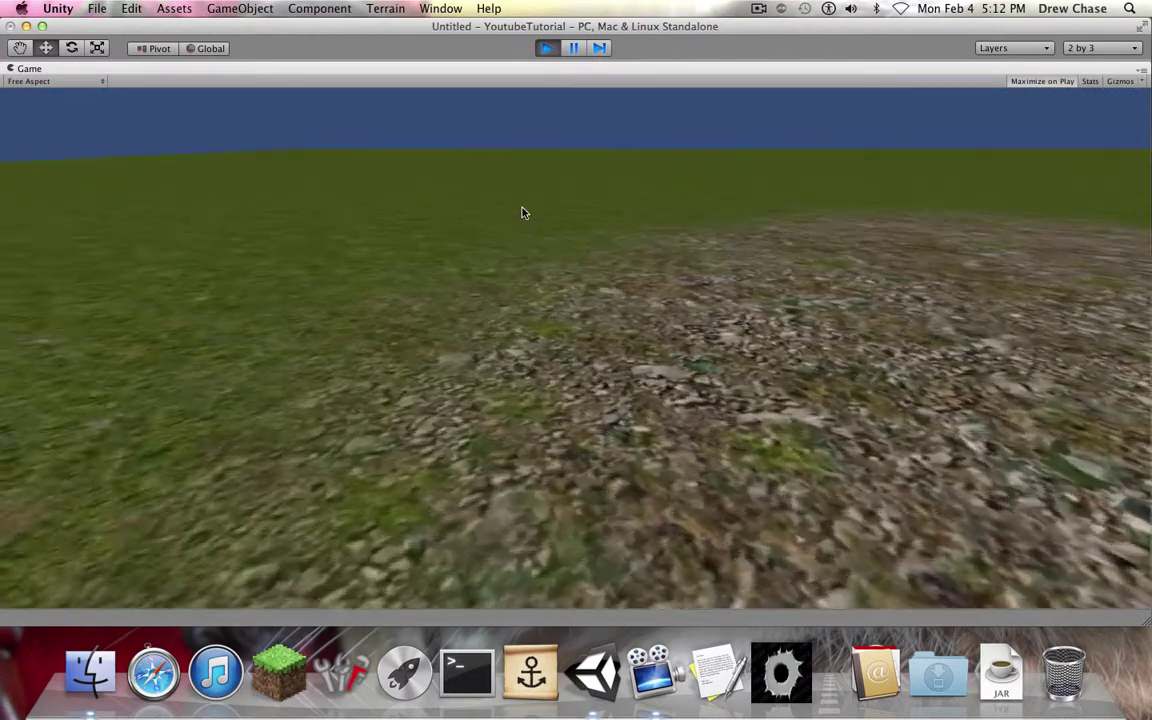
key(w)
key(a)
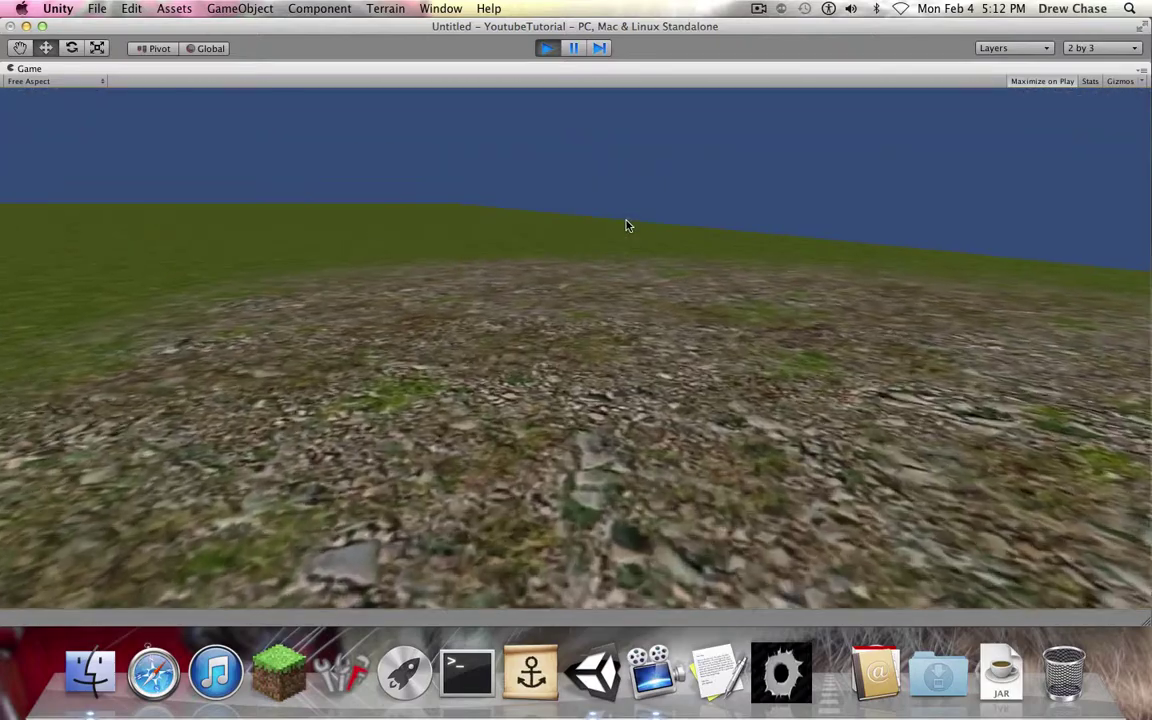
key(w)
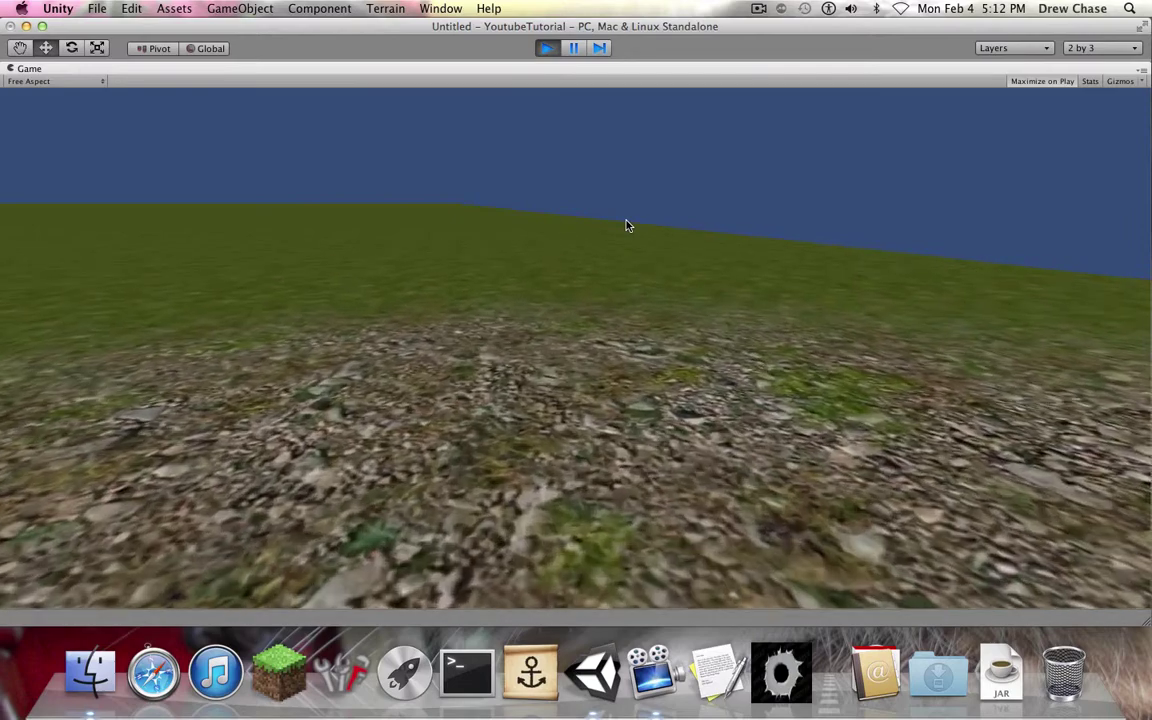
key(w)
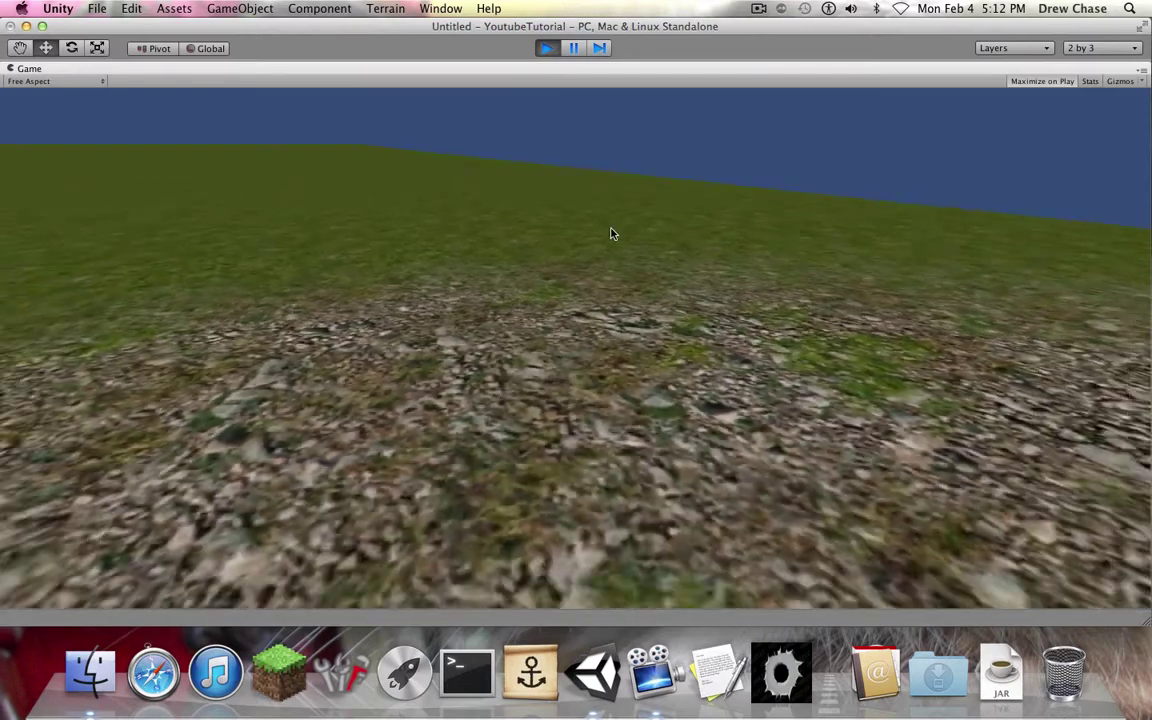
key(w)
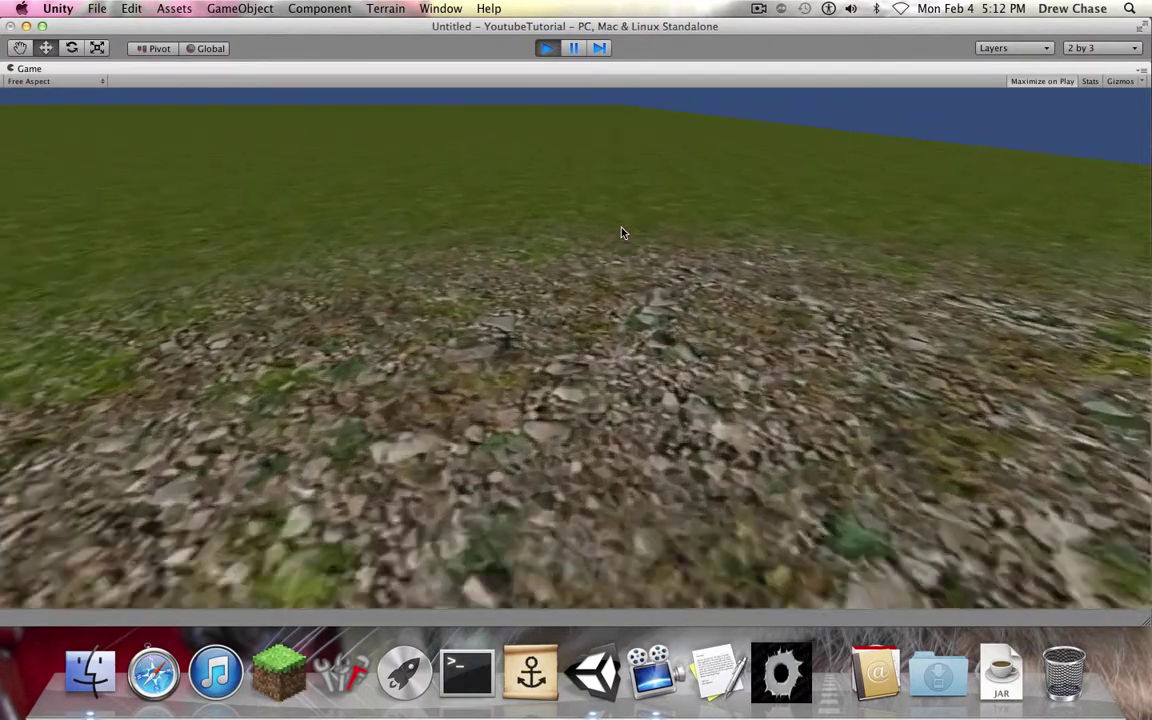
key(w)
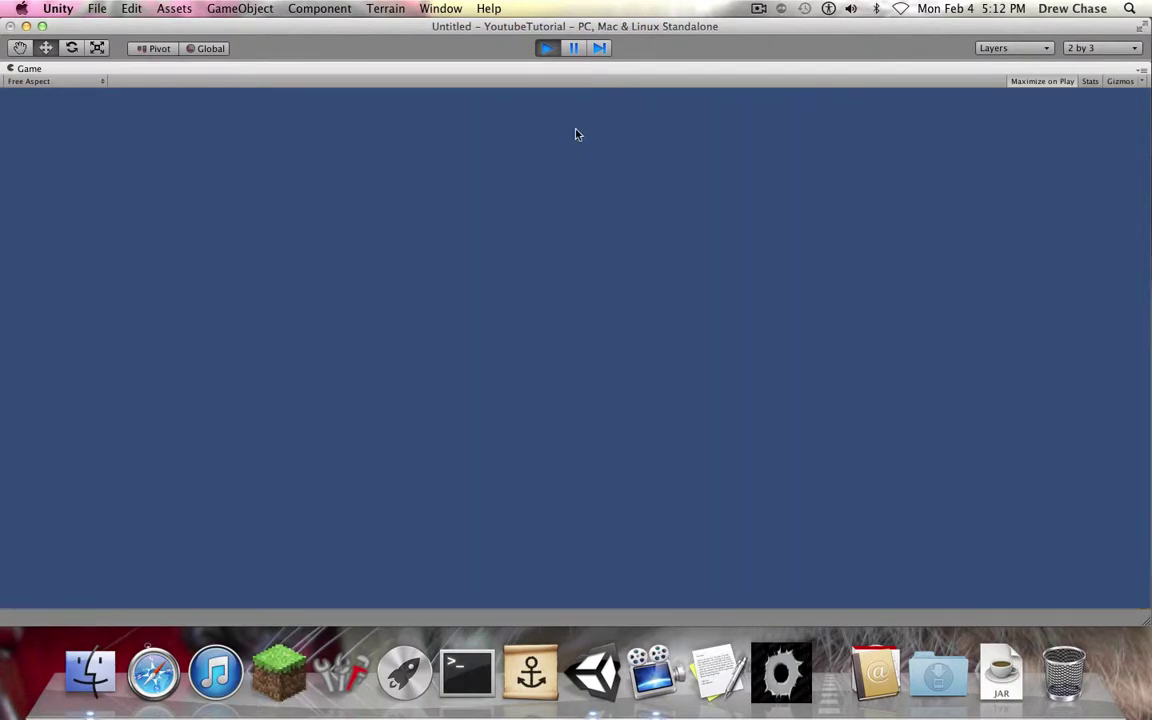
click(546, 49)
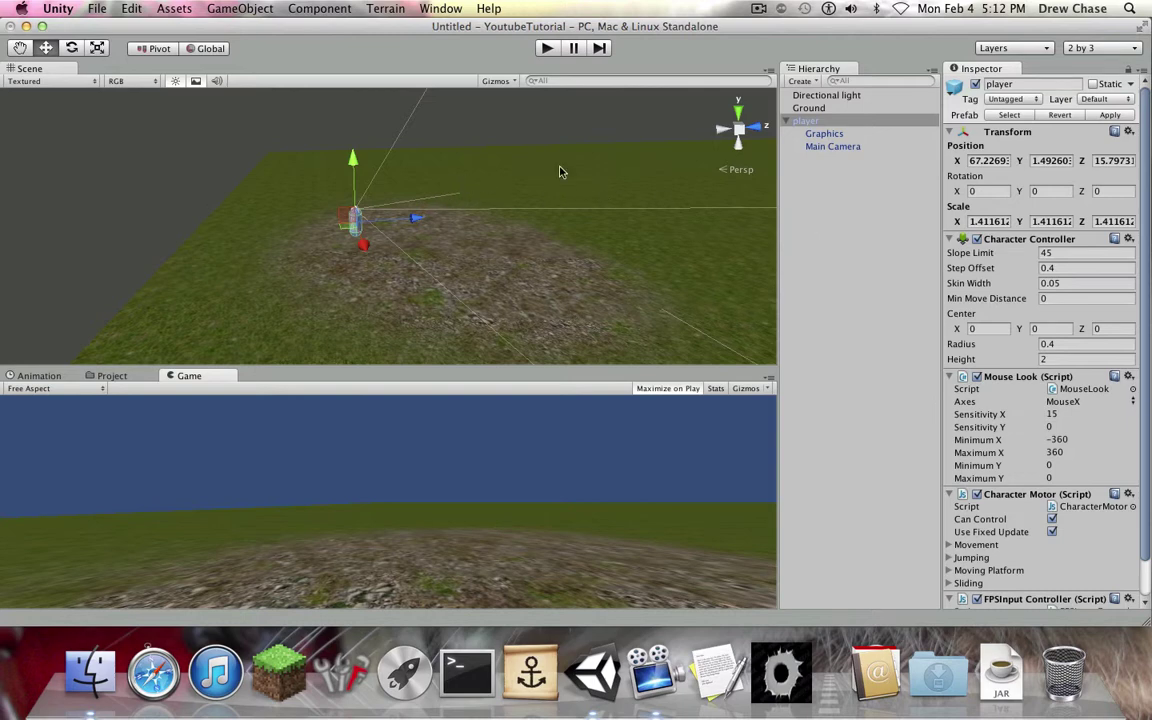
click(547, 49)
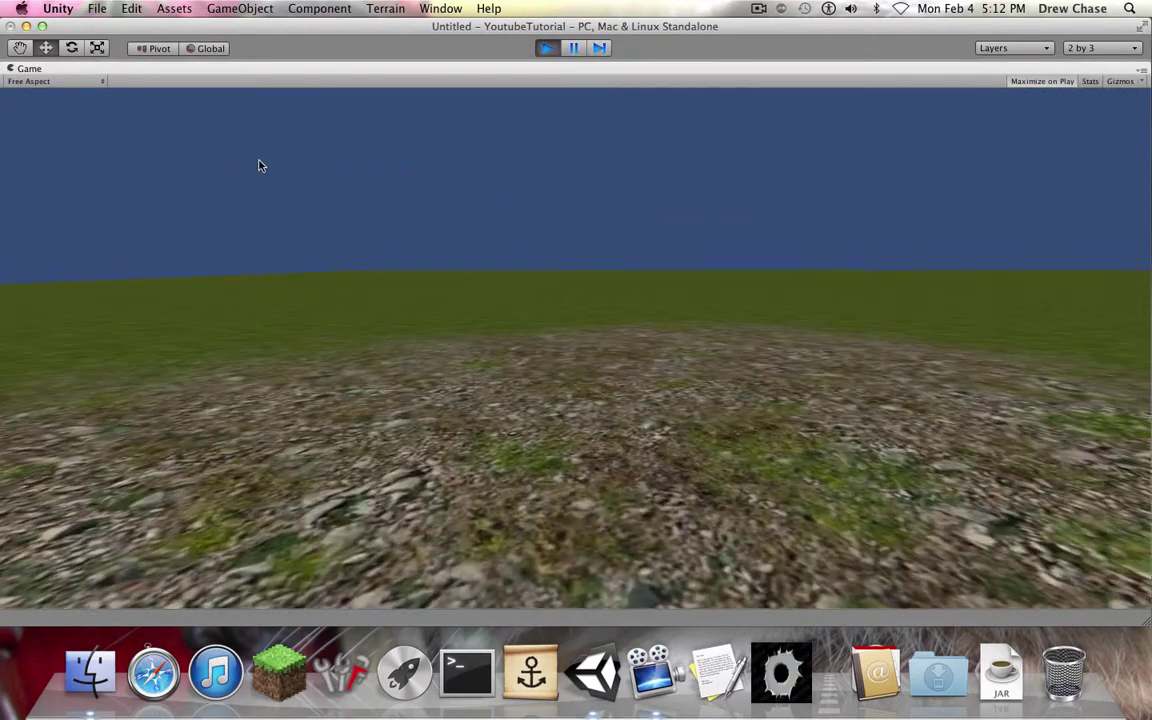
click(545, 48)
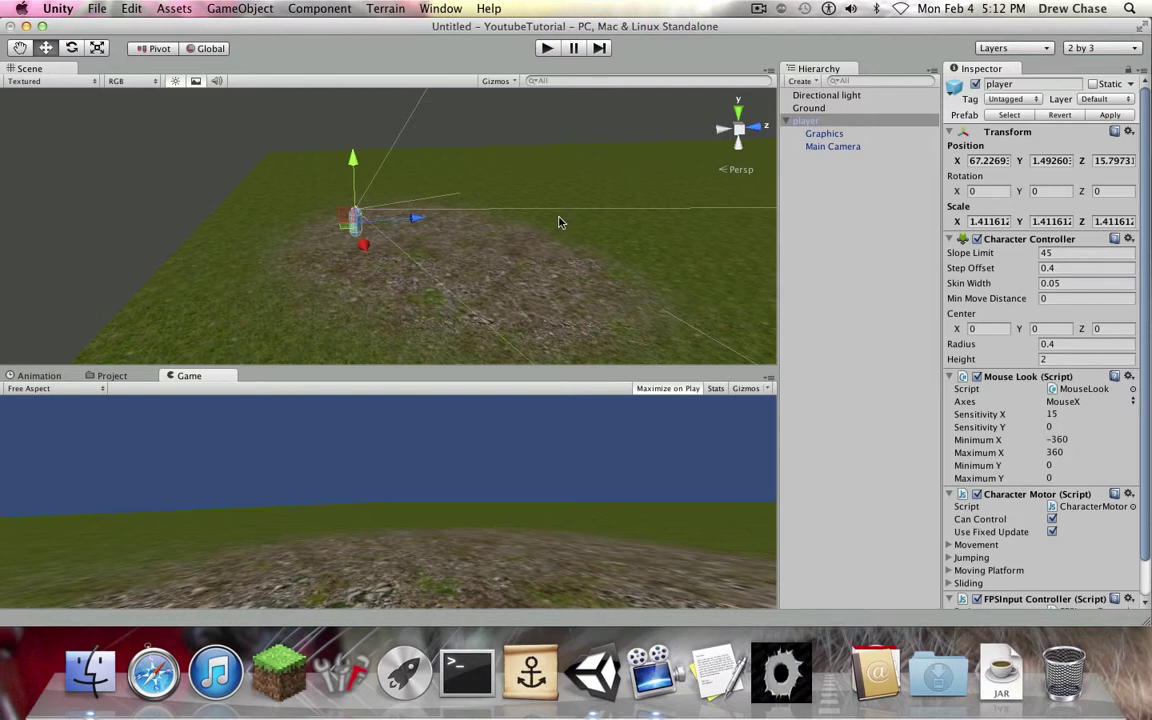
alt+drag(487, 215, 527, 181)
alt+drag(817, 164, 679, 219)
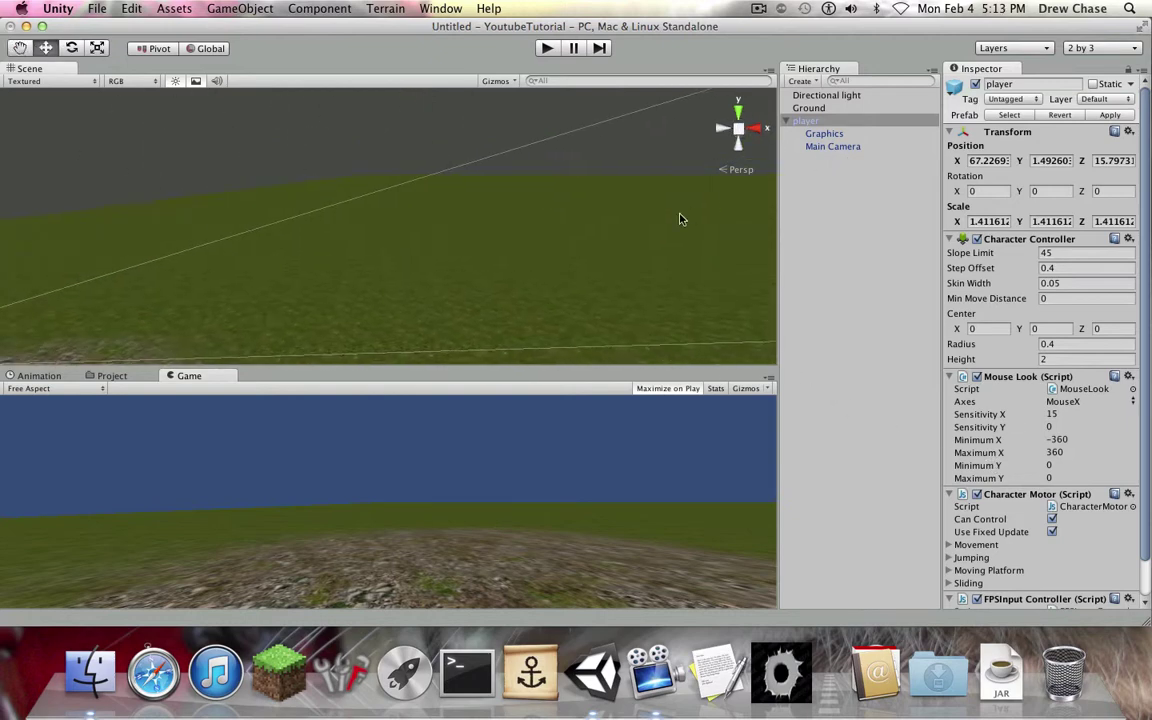
scroll(671, 231, down, 4)
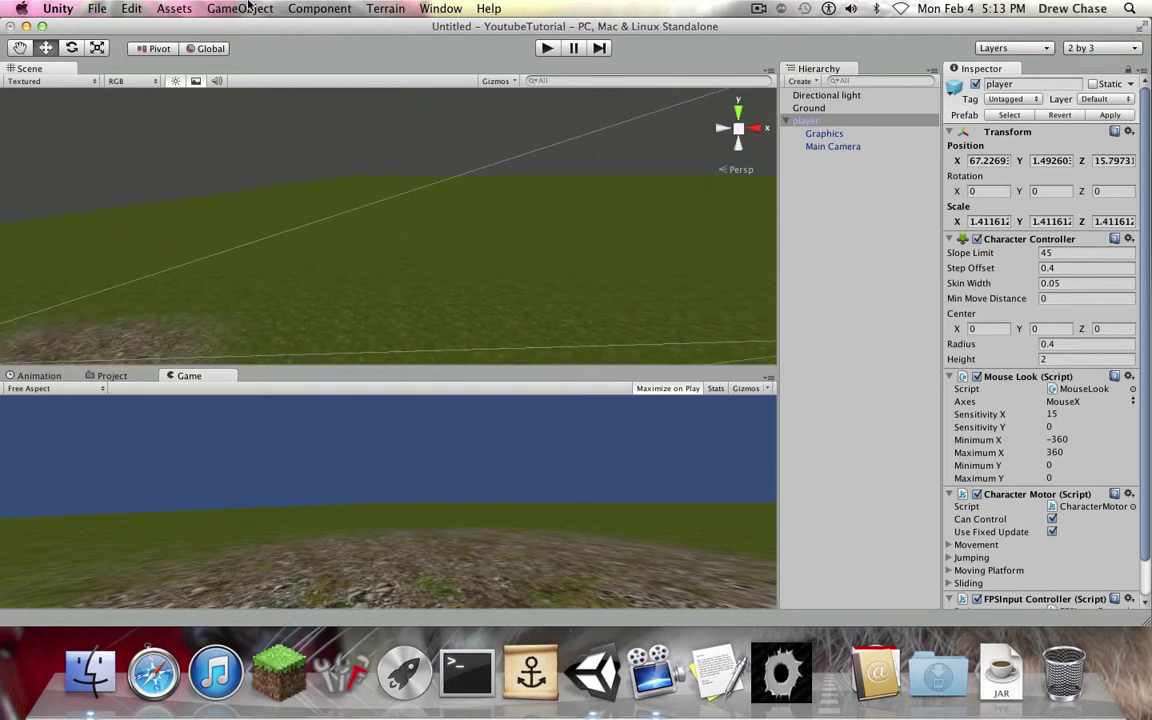
Open the scene's Render Settings for editing
click(91, 7)
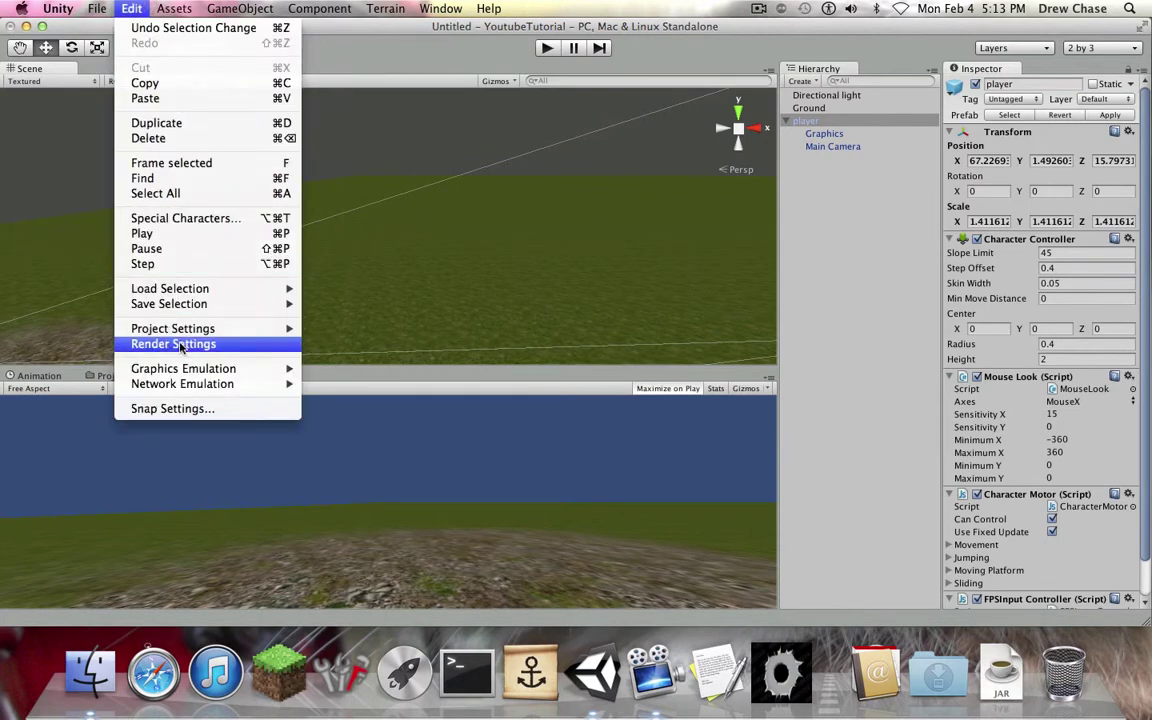
click(181, 345)
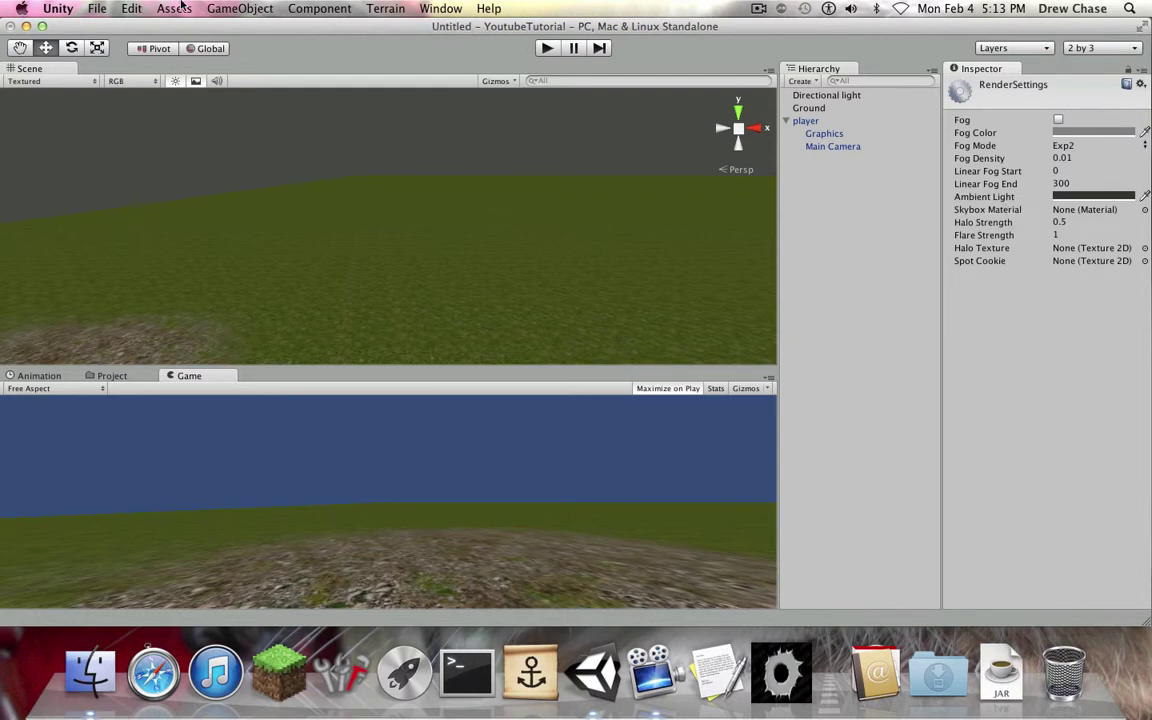
click(134, 8)
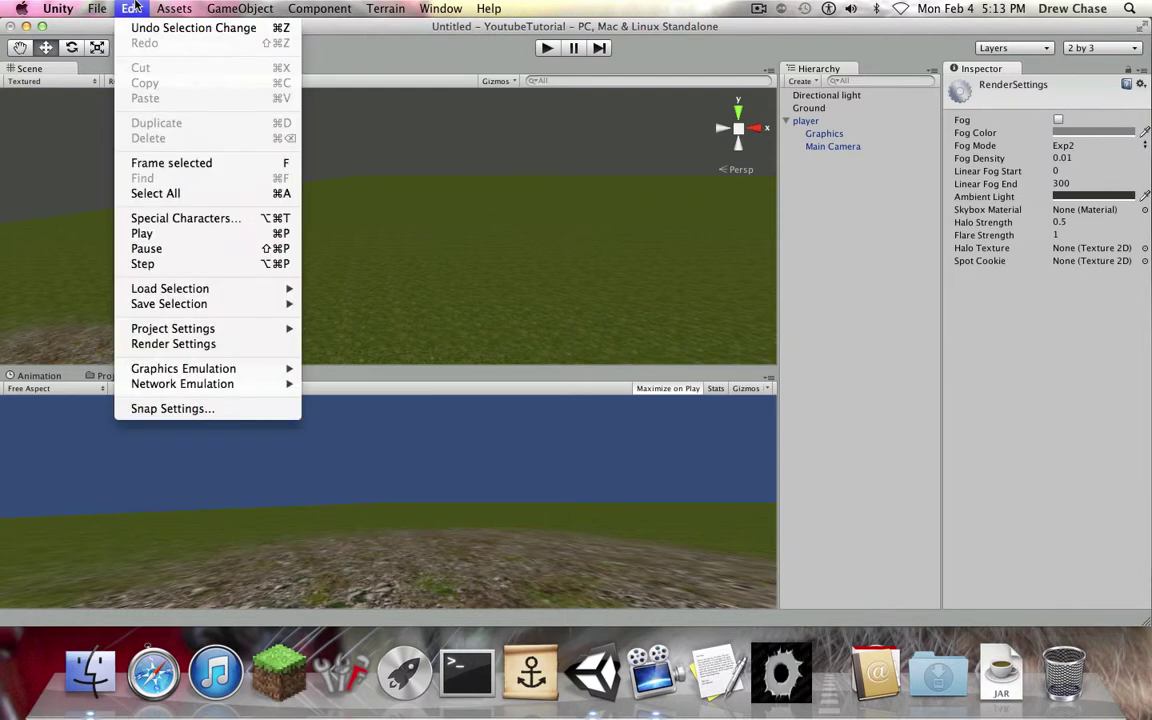
click(210, 345)
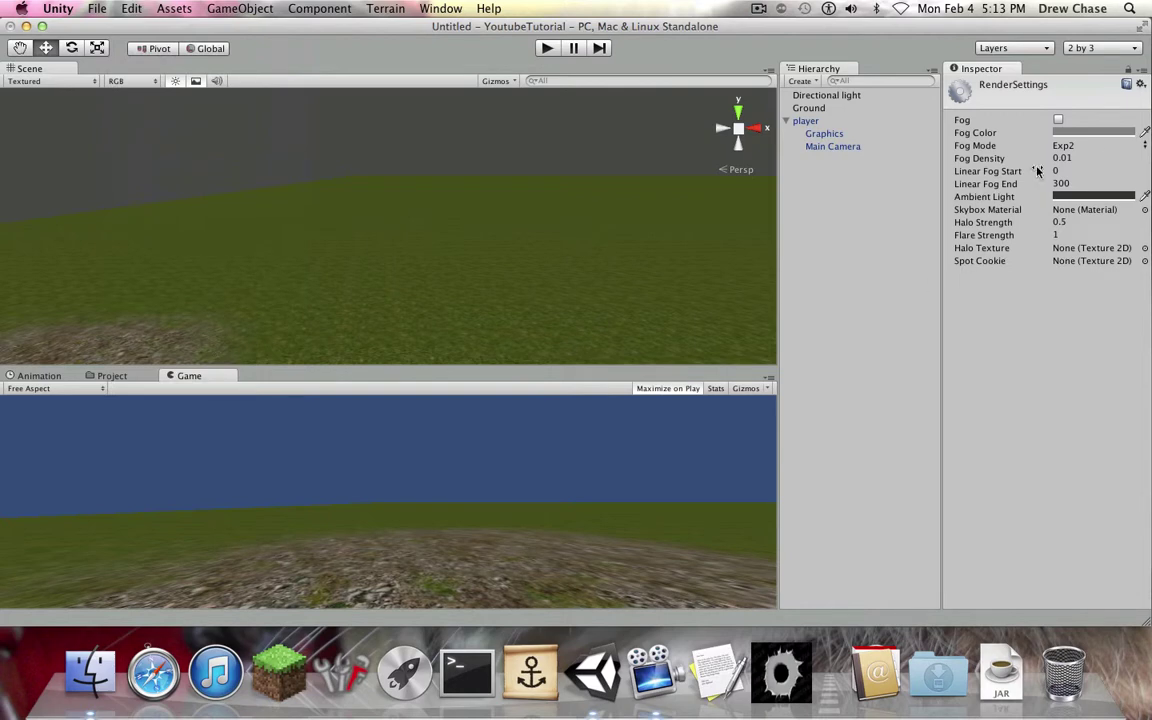
Try fog in the scene with a density of 0.11 and switch the fog off again
click(1057, 121)
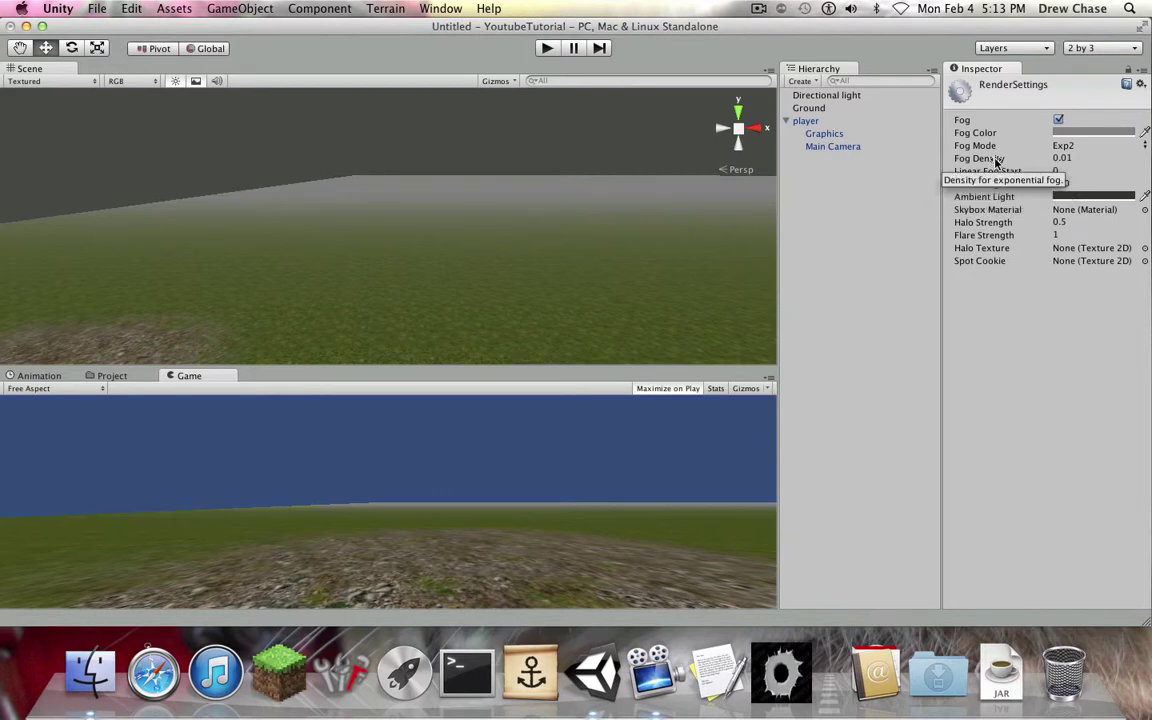
mouse_move(995, 163)
mouse_down()
mouse_move(1021, 164)
mouse_move(998, 166)
mouse_up()
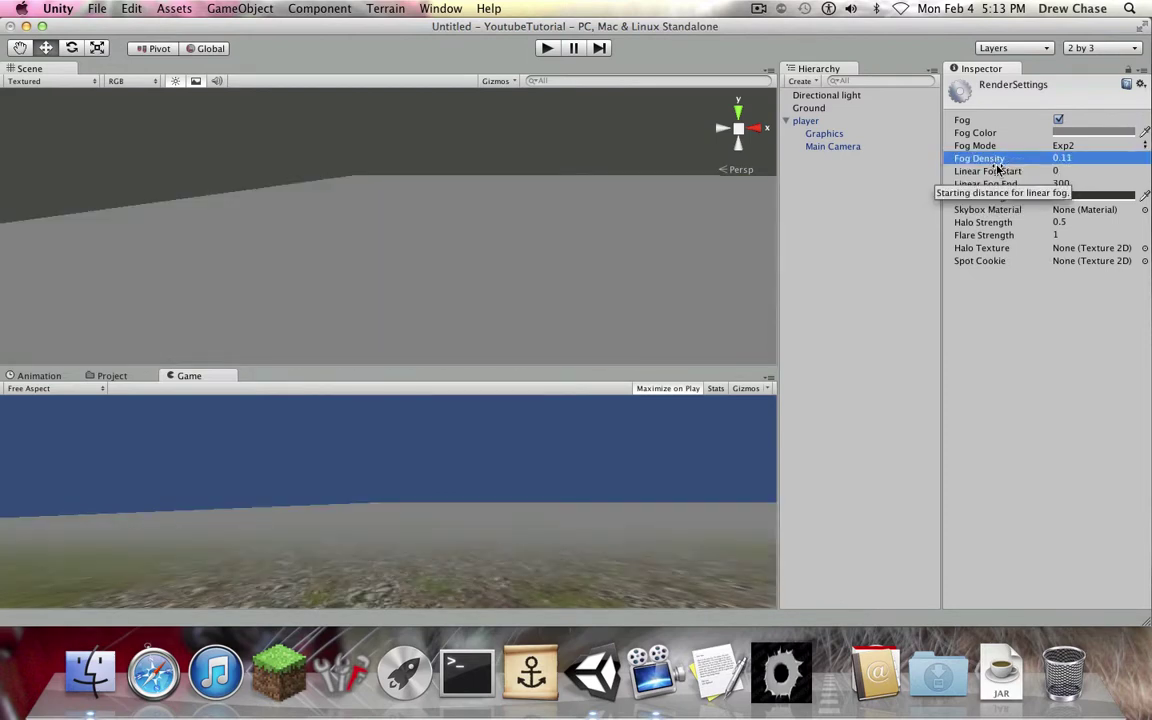
click(1058, 120)
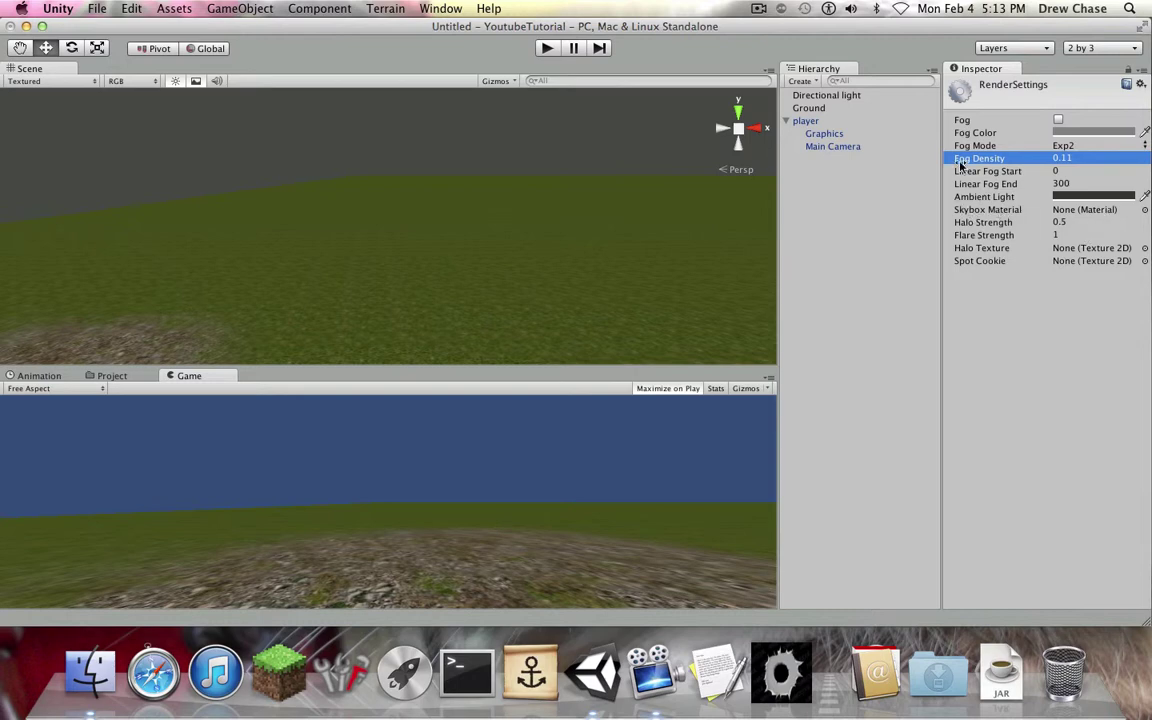
Try the Sunny1 and StarryNight skyboxes, and apply MoonShine Skybox as the scene's skybox material
click(1060, 209)
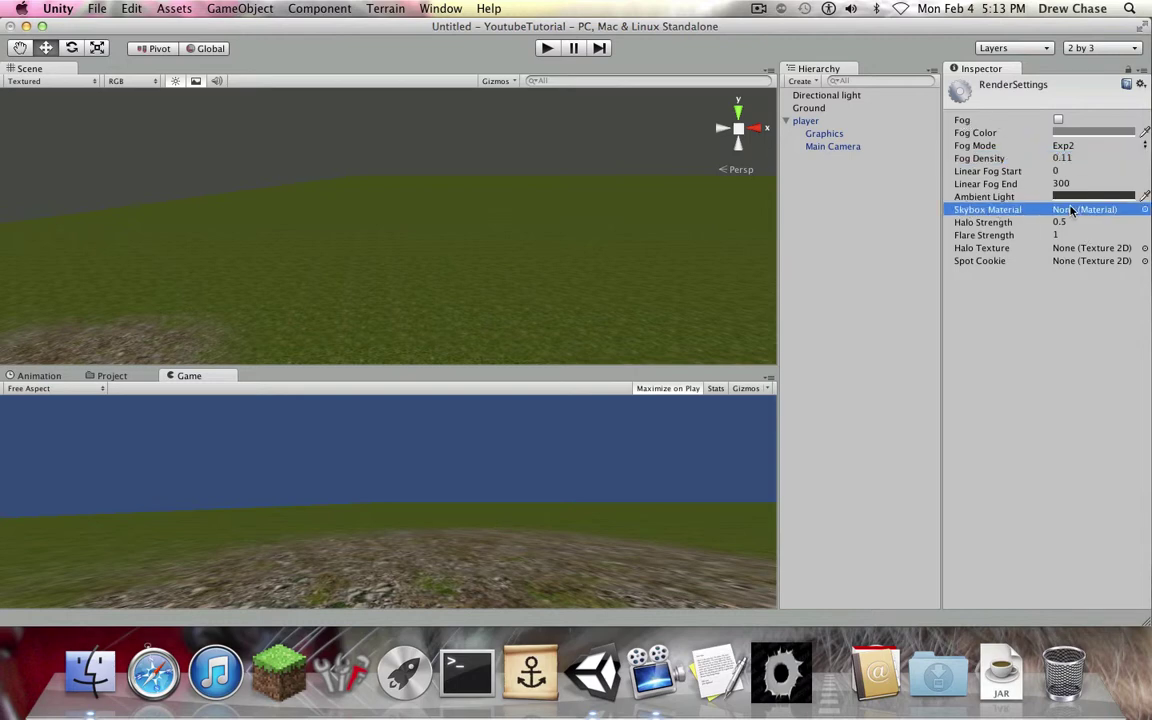
click(1144, 210)
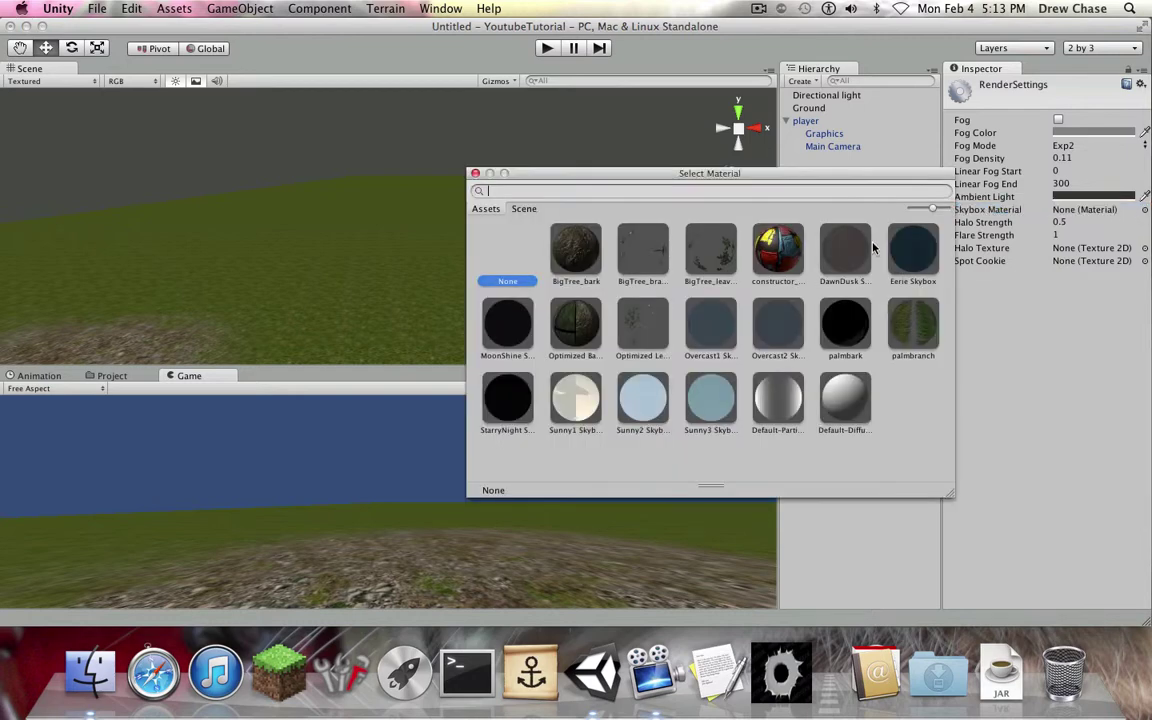
click(569, 392)
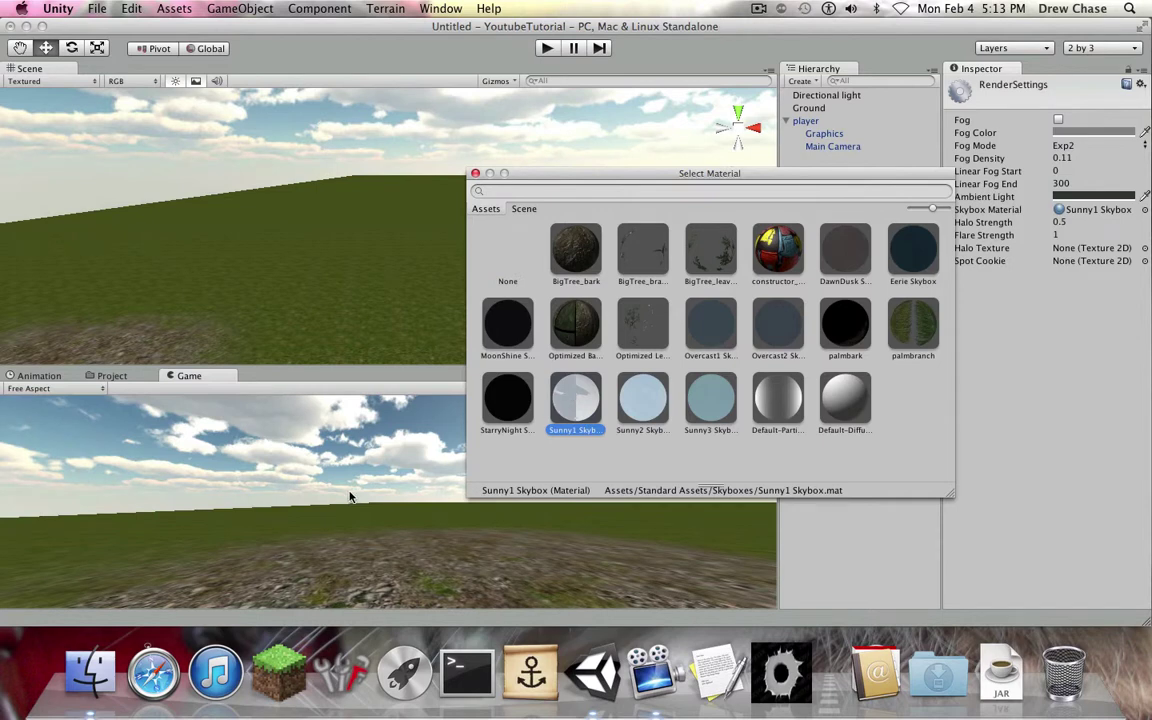
click(508, 398)
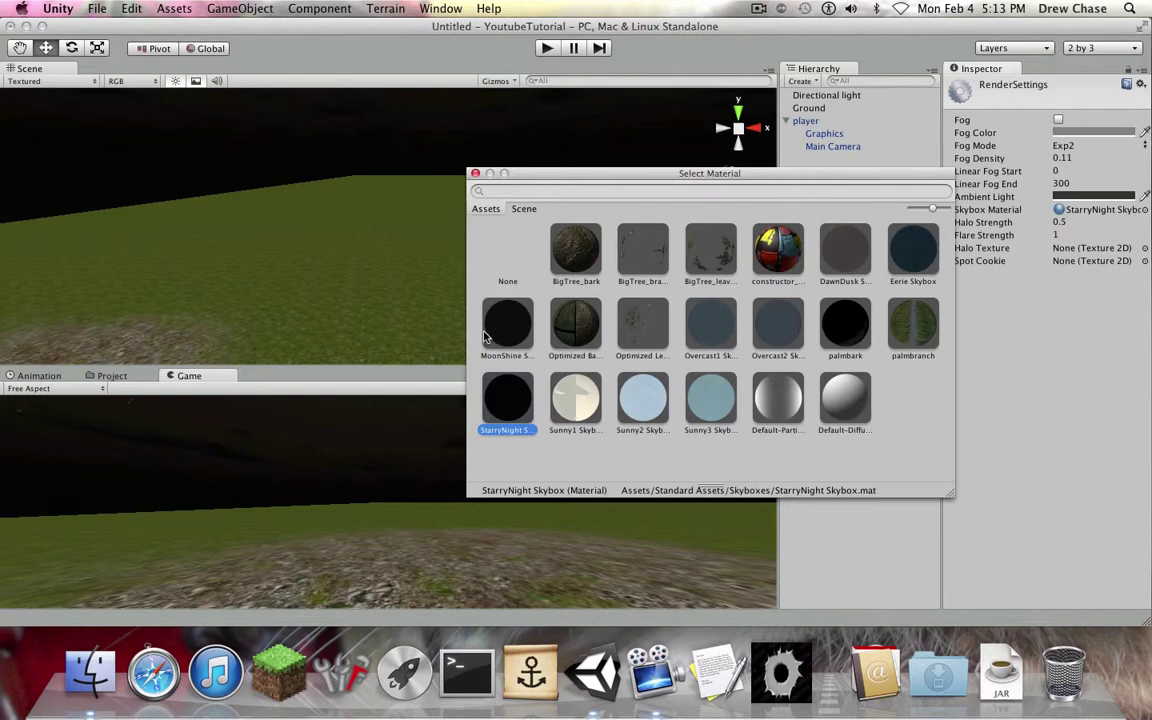
click(508, 330)
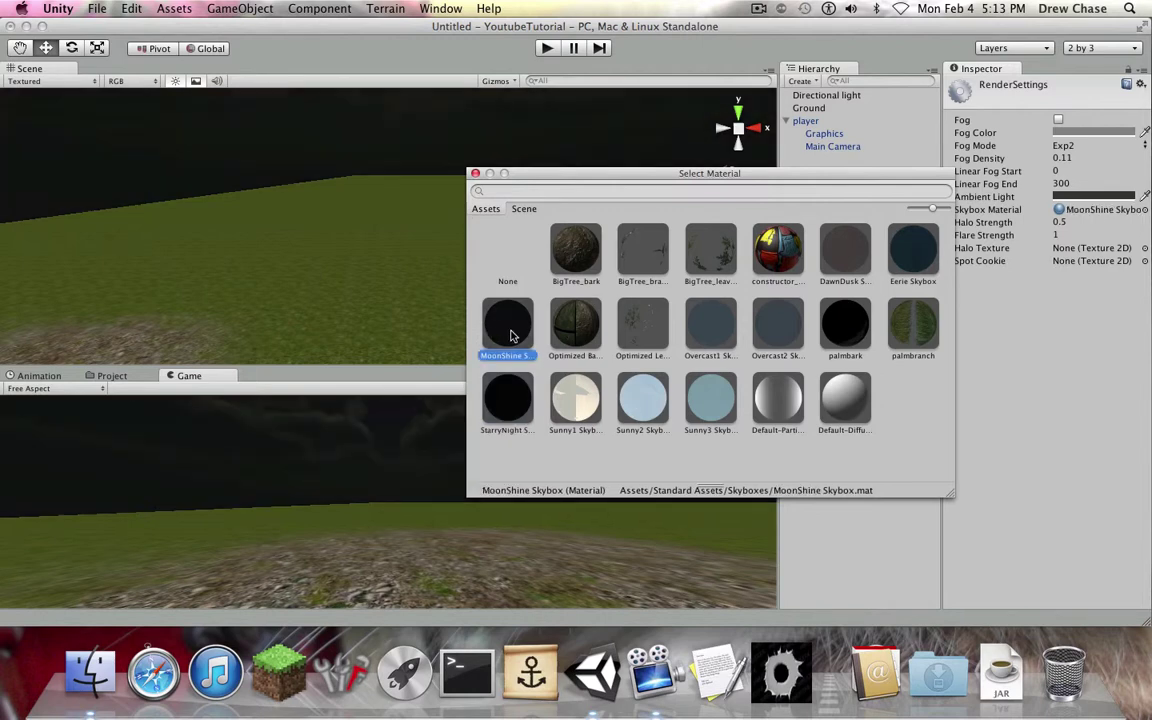
double_click(510, 335)
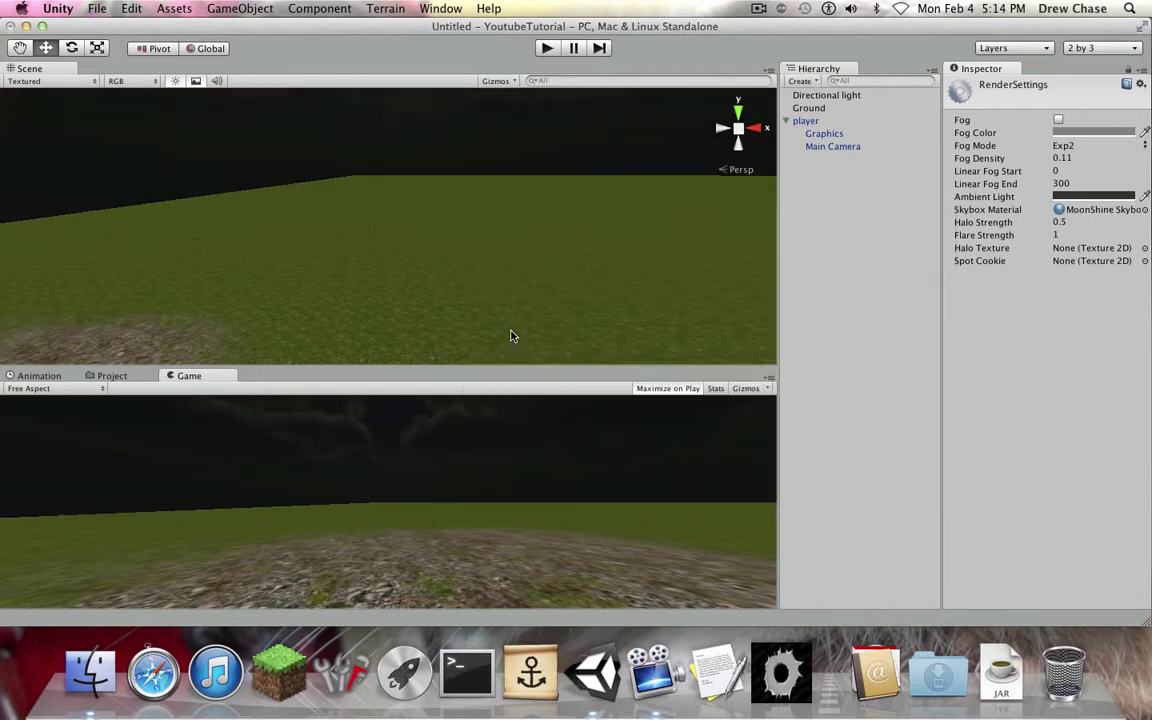
Try the Sunny1, Sunny2 and Sunny3 skyboxes and the Default-Particle material as the skybox, and examine the resulting sky in the scene
click(1145, 210)
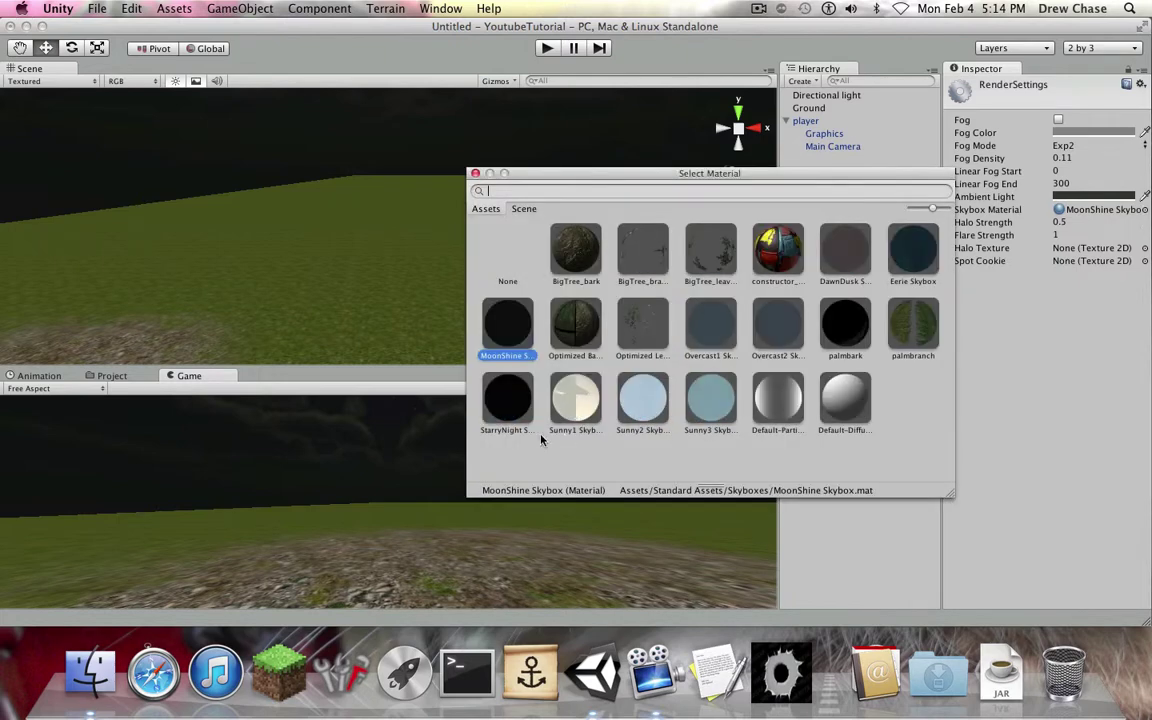
click(558, 410)
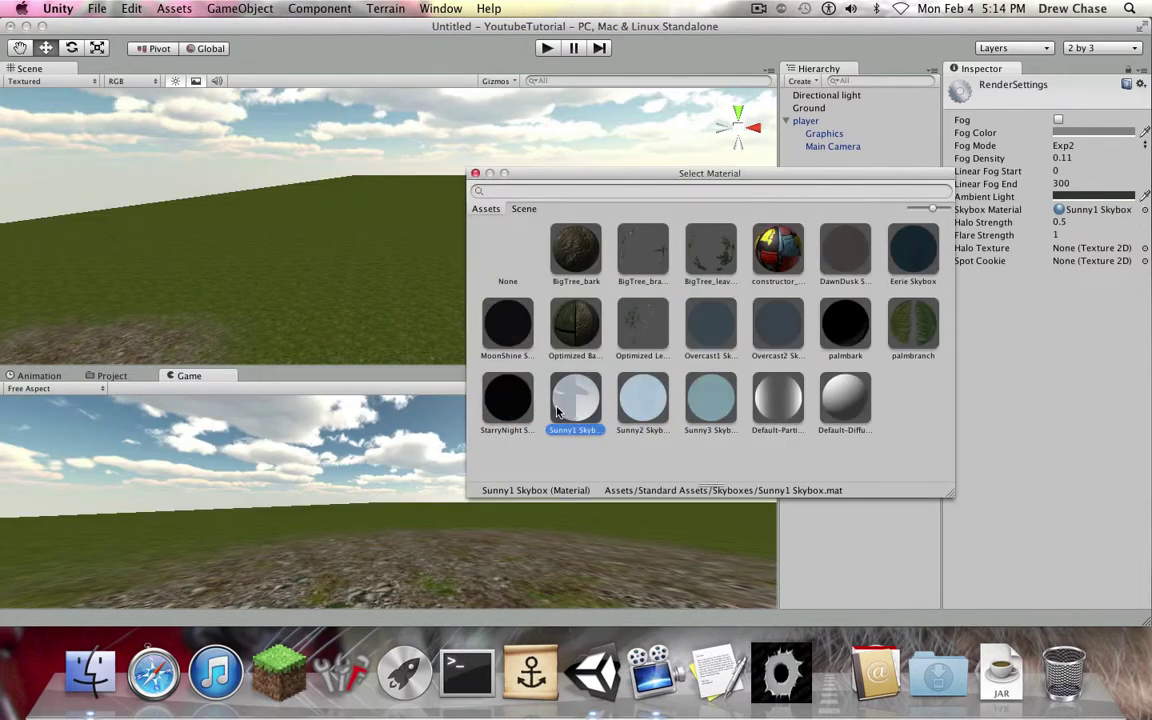
click(642, 405)
click(710, 405)
click(762, 405)
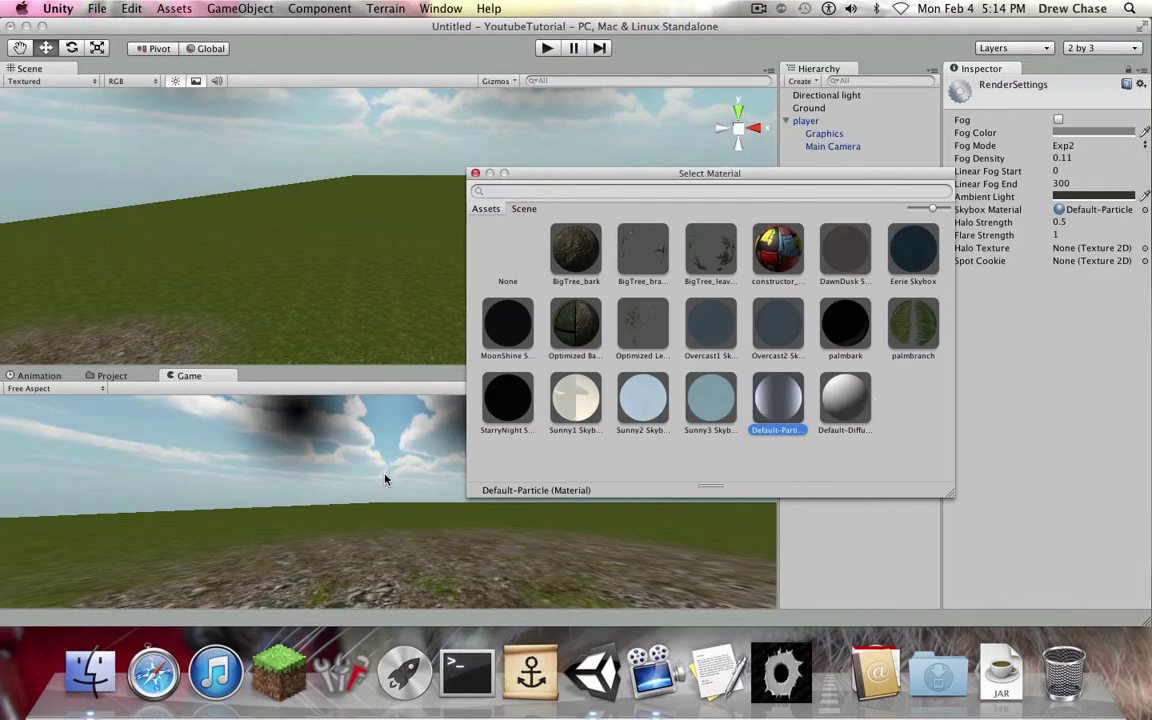
click(394, 181)
middle_drag(393, 181, 679, 265)
mouse_move(504, 248)
right_down()
mouse_move(496, 90)
mouse_move(489, 206)
mouse_move(465, 285)
mouse_move(496, 117)
mouse_move(483, 265)
mouse_move(486, 170)
mouse_move(506, 129)
mouse_move(399, 247)
mouse_move(545, 75)
mouse_move(491, 240)
right_up()
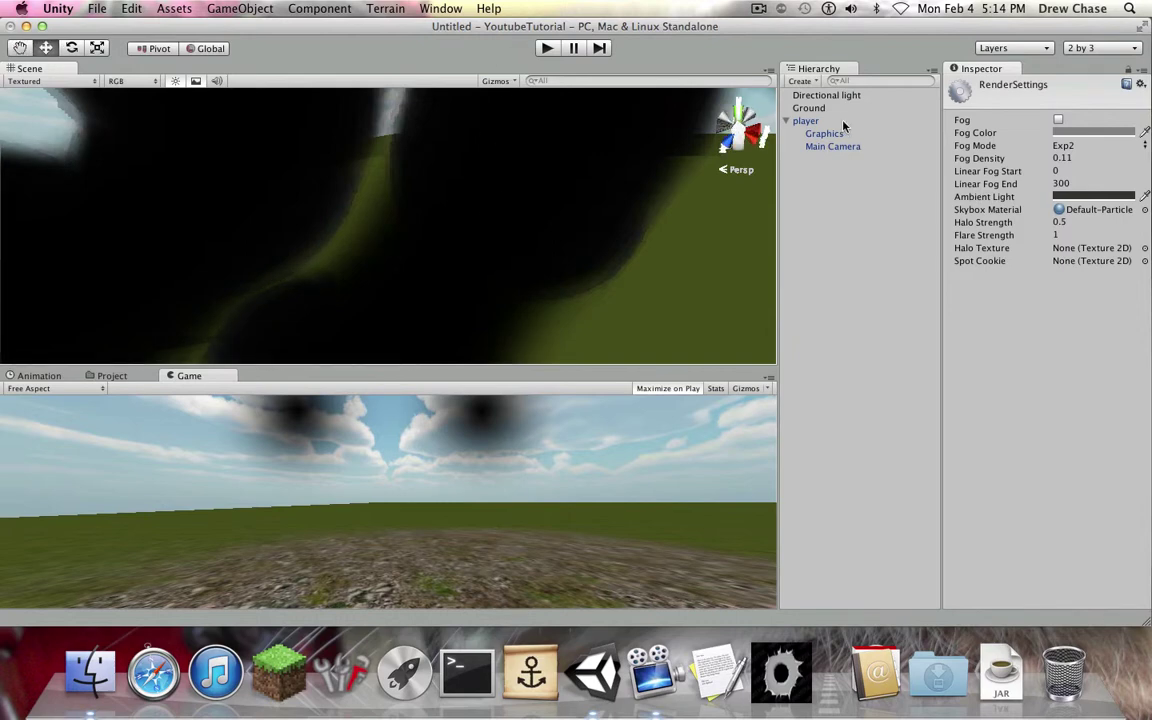
Compare Default-Diffuse and the Sunny skyboxes, and apply Sunny1 Skybox as the scene's skybox material
click(1123, 212)
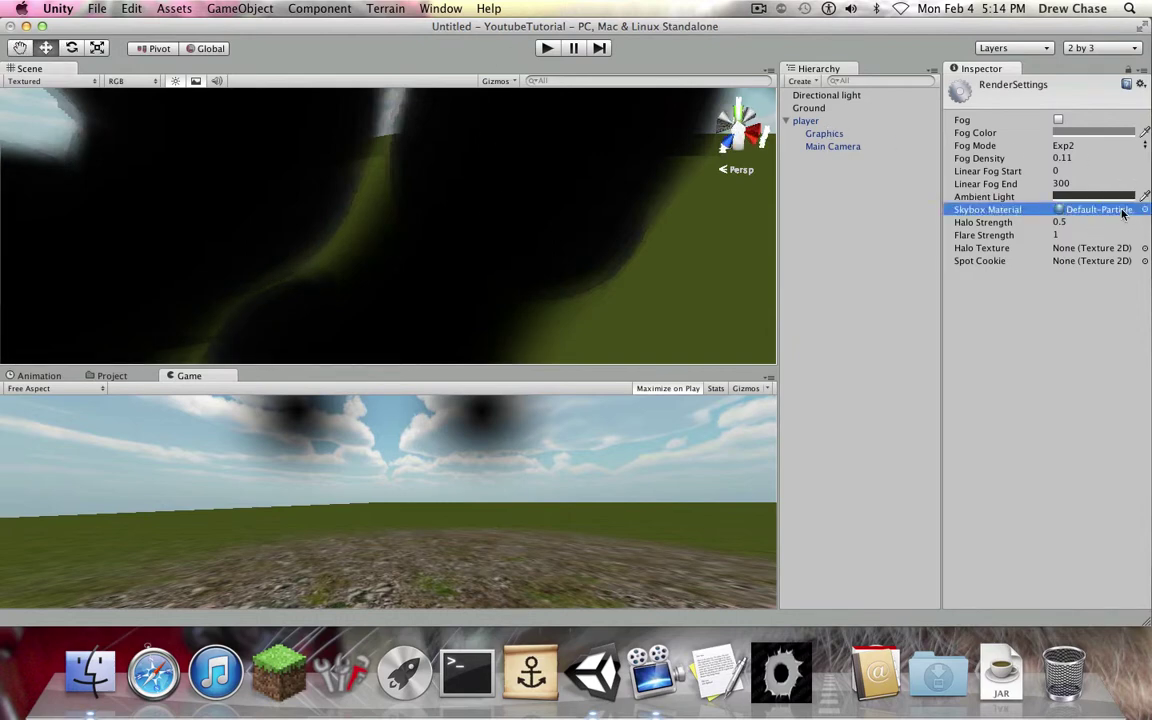
click(1145, 210)
click(838, 392)
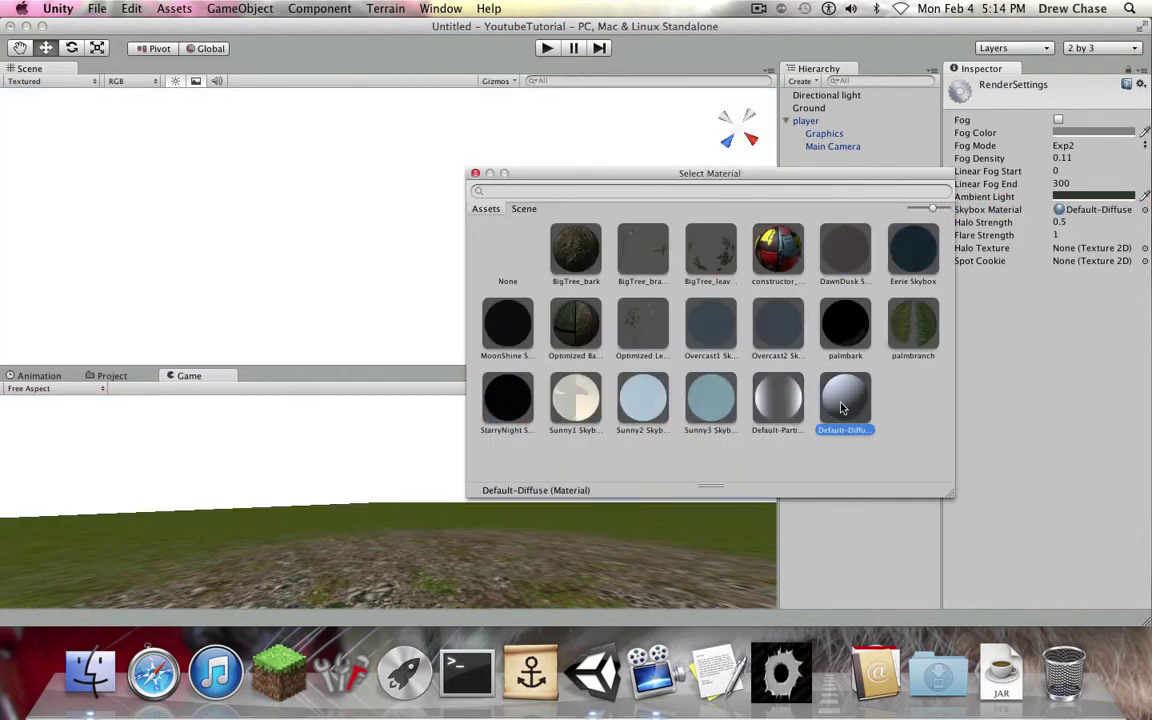
click(710, 400)
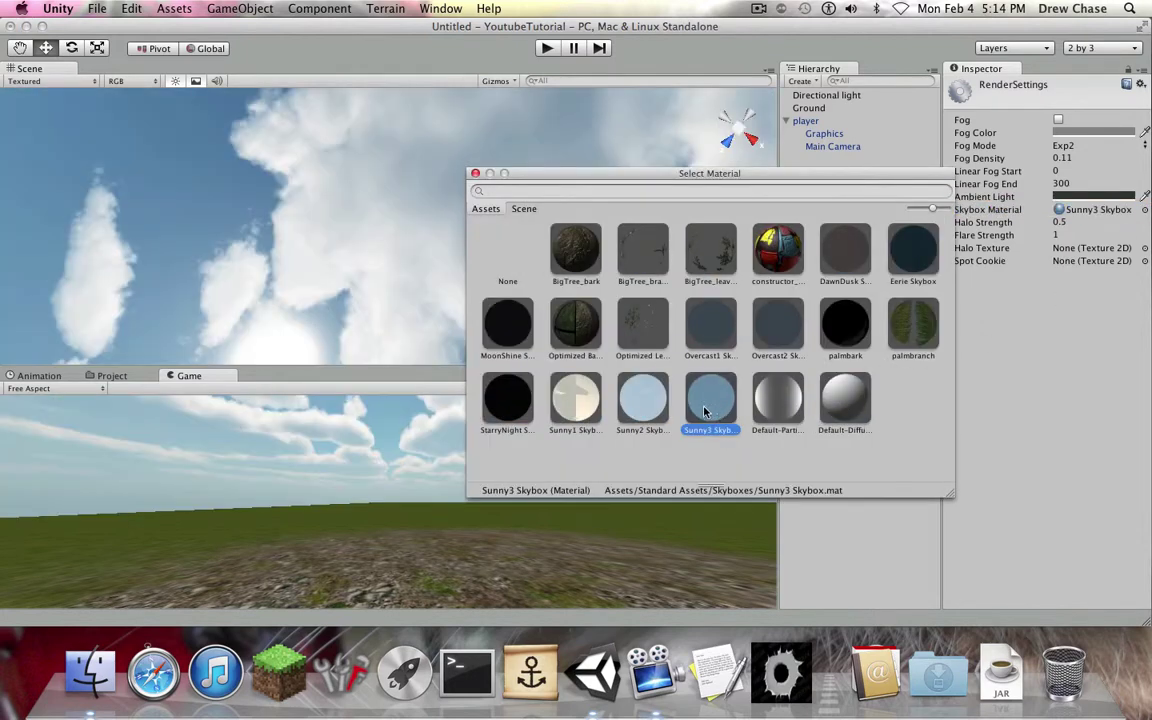
click(643, 400)
click(575, 402)
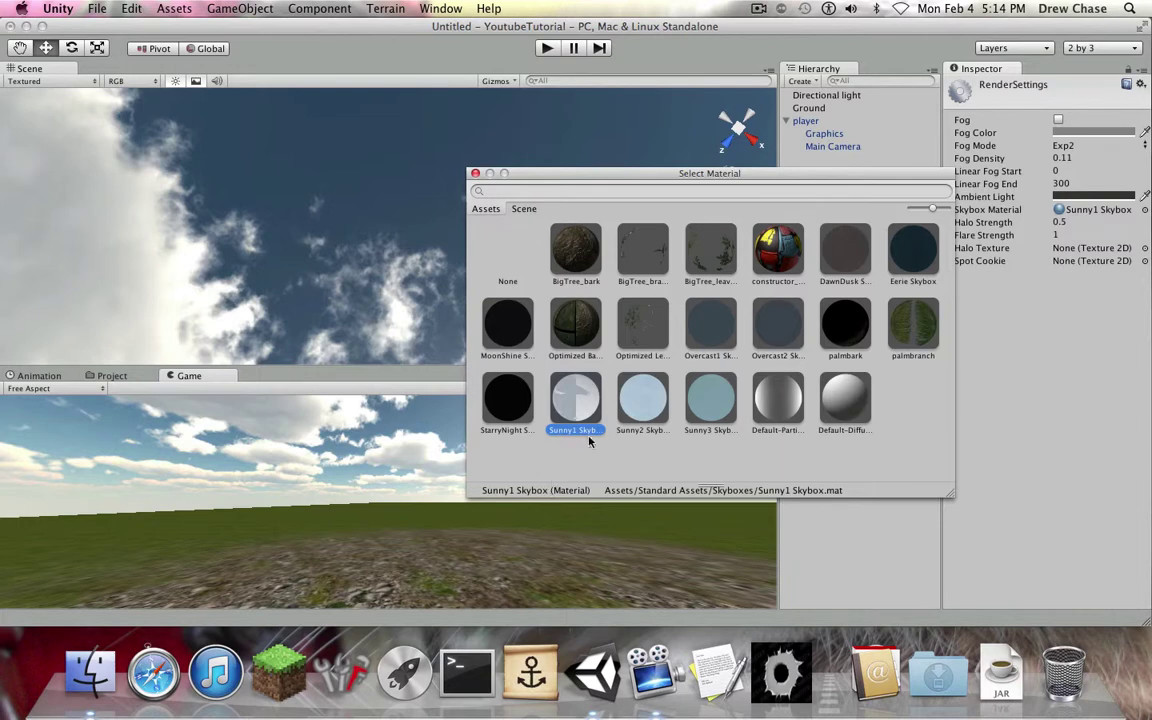
double_click(586, 399)
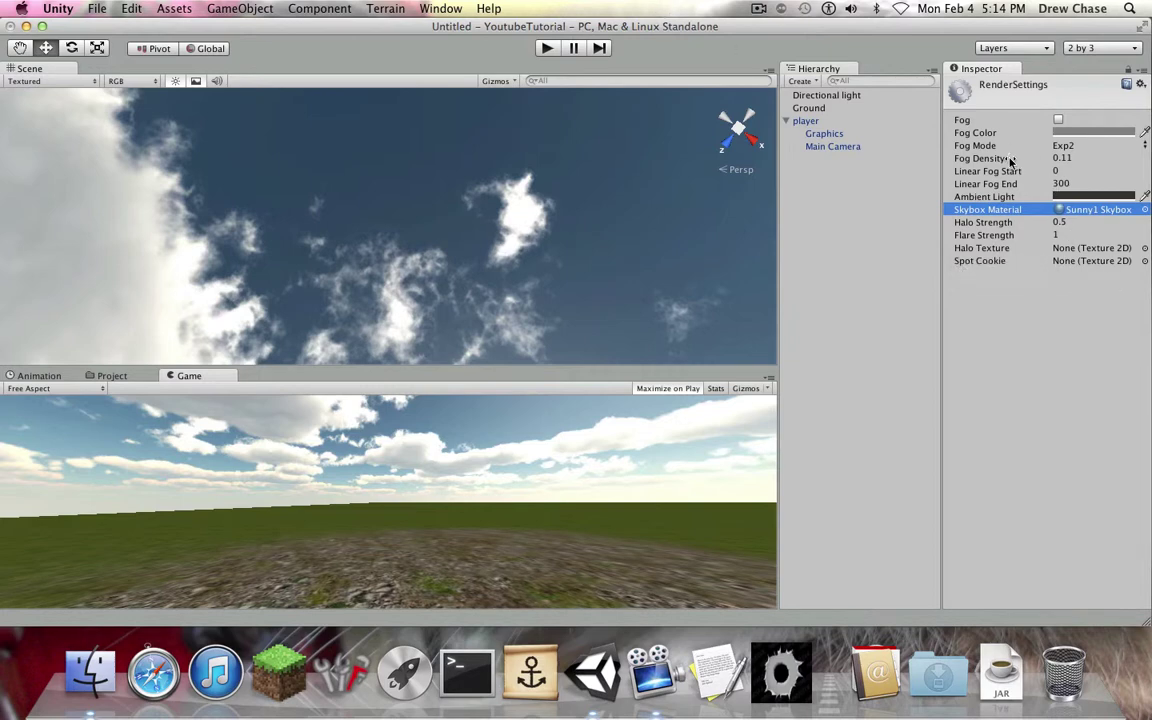
Set the fog density to 0.01 and keep the fog mode at Exp2
drag(1010, 162, 1007, 164)
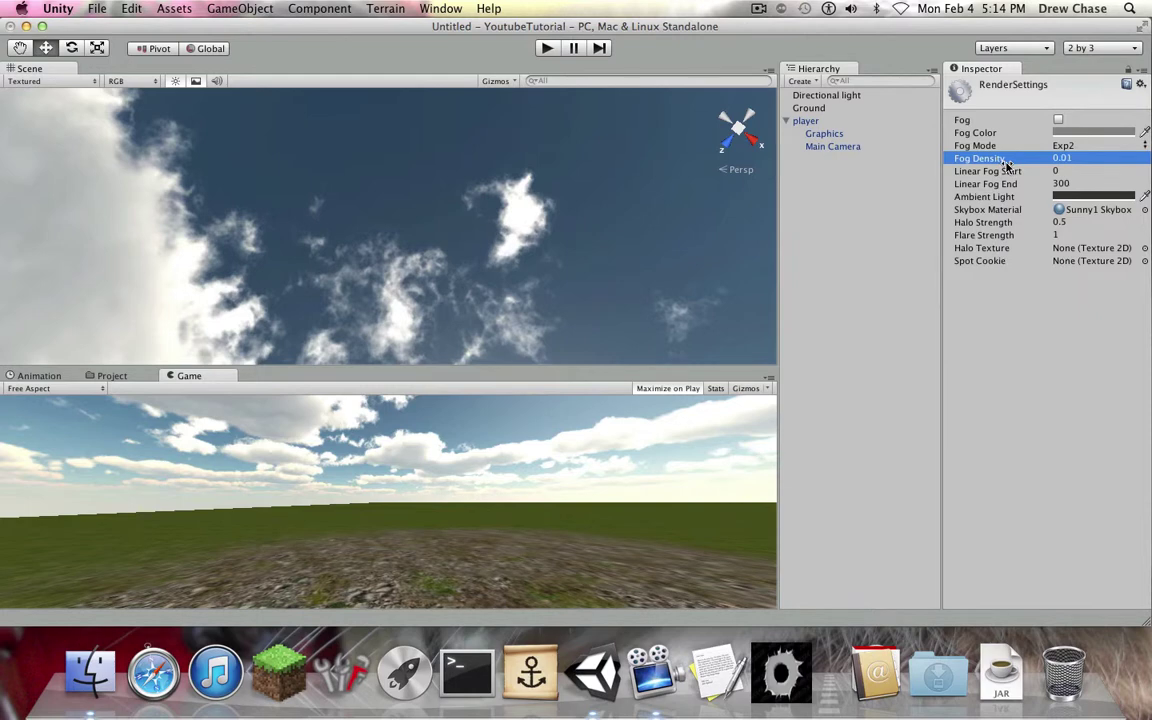
click(1079, 146)
click(1079, 146)
click(1060, 459)
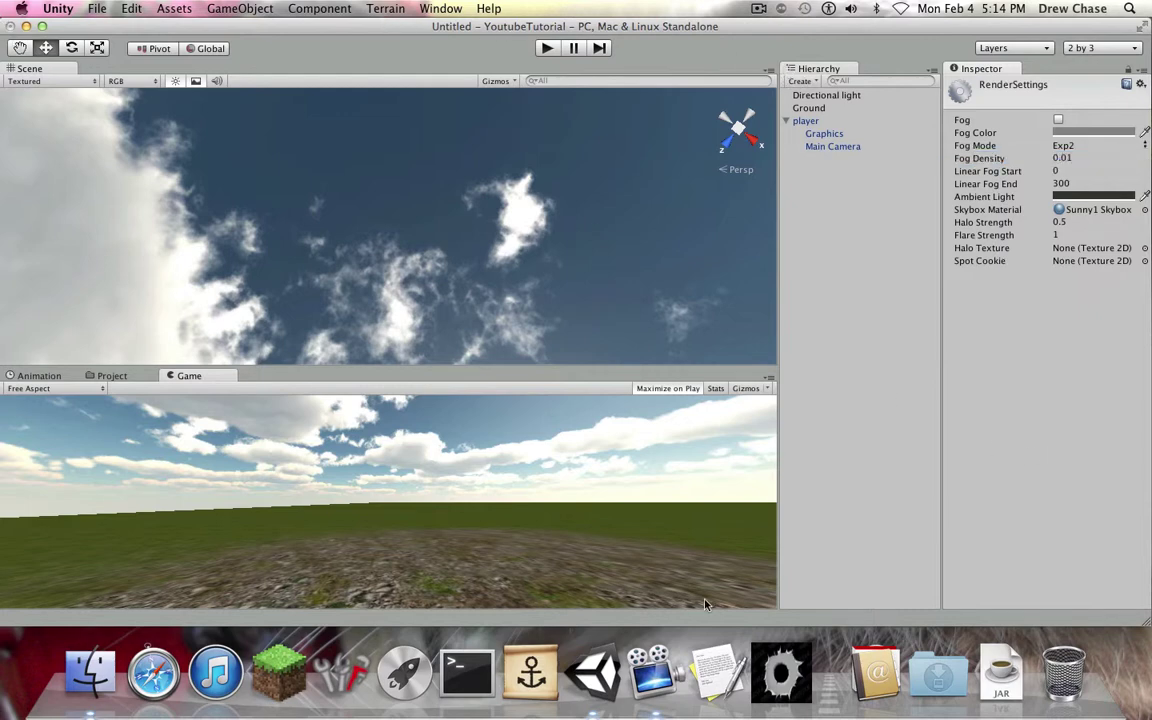
Show the project assets, make the scene view slightly taller, and collapse the Terrain Assets folder
click(112, 376)
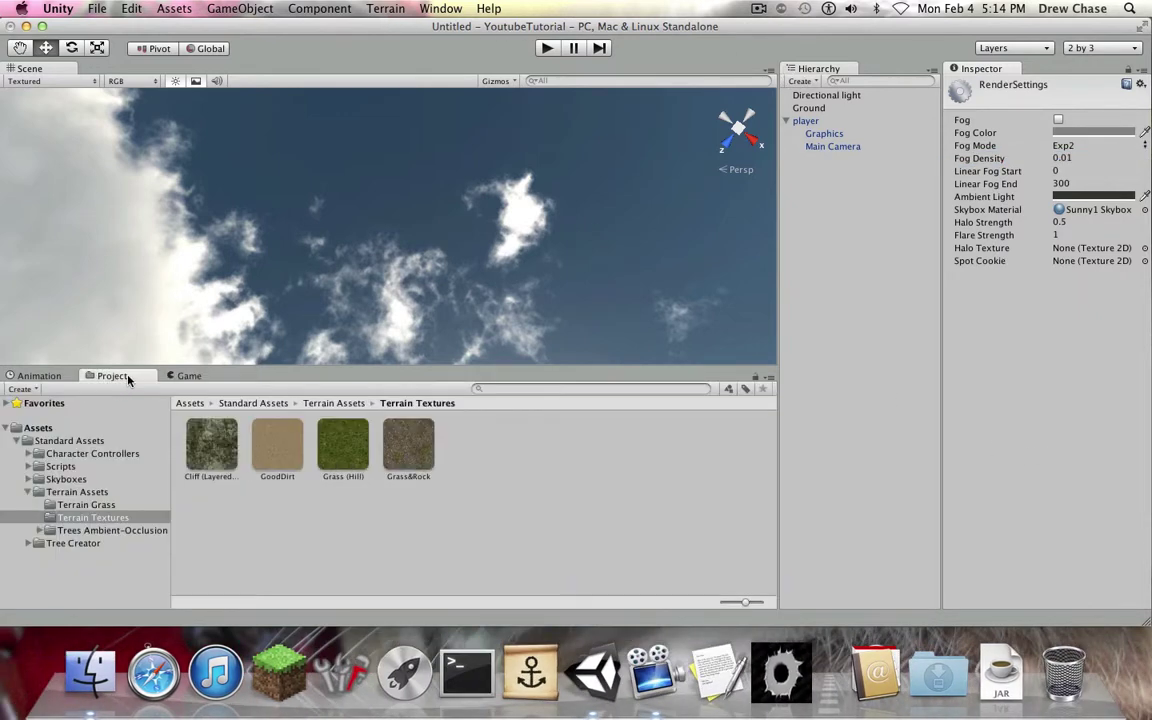
drag(128, 369, 138, 484)
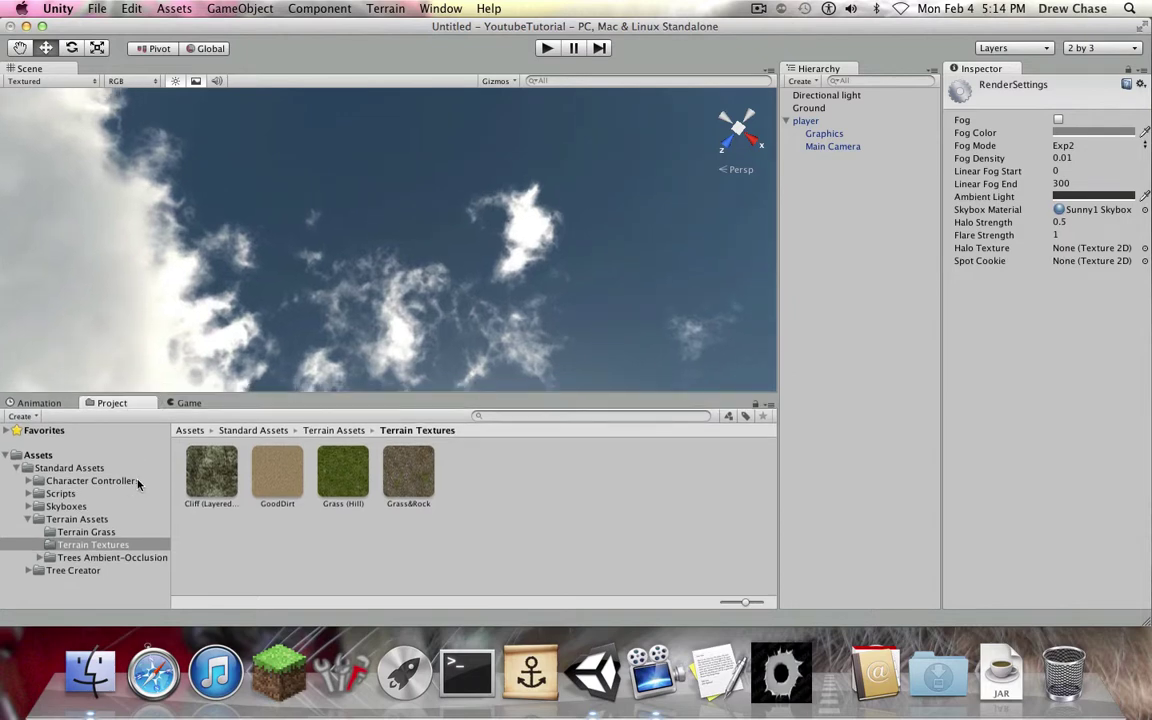
click(187, 403)
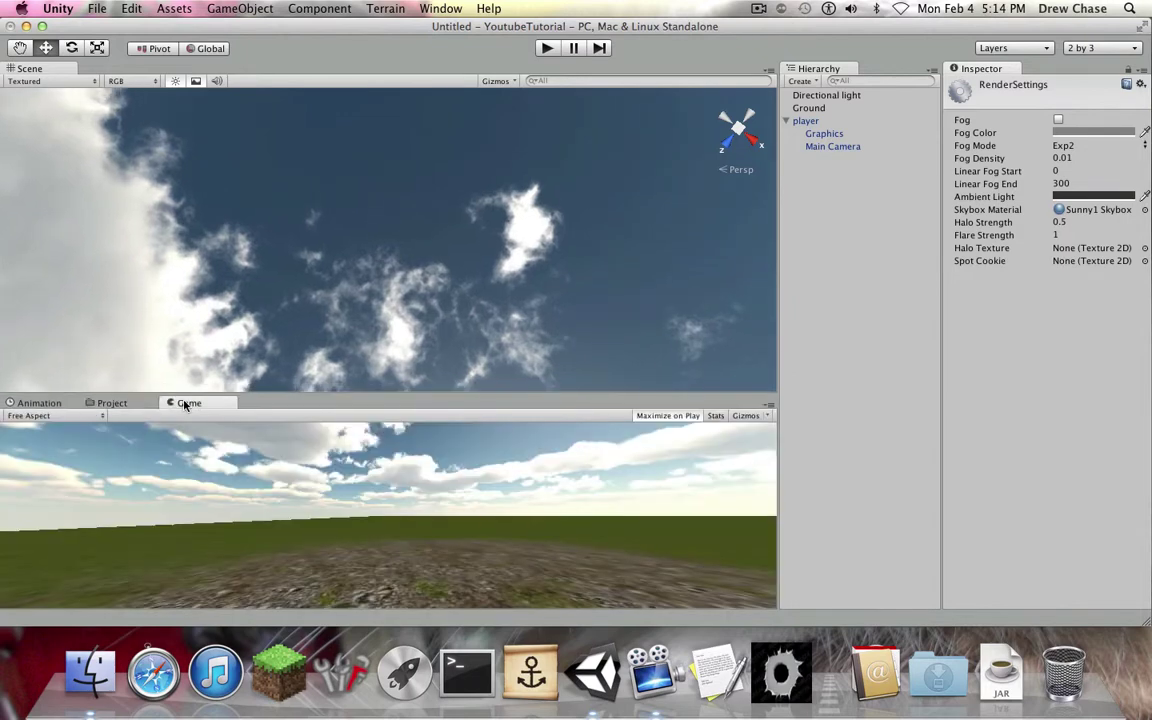
click(124, 404)
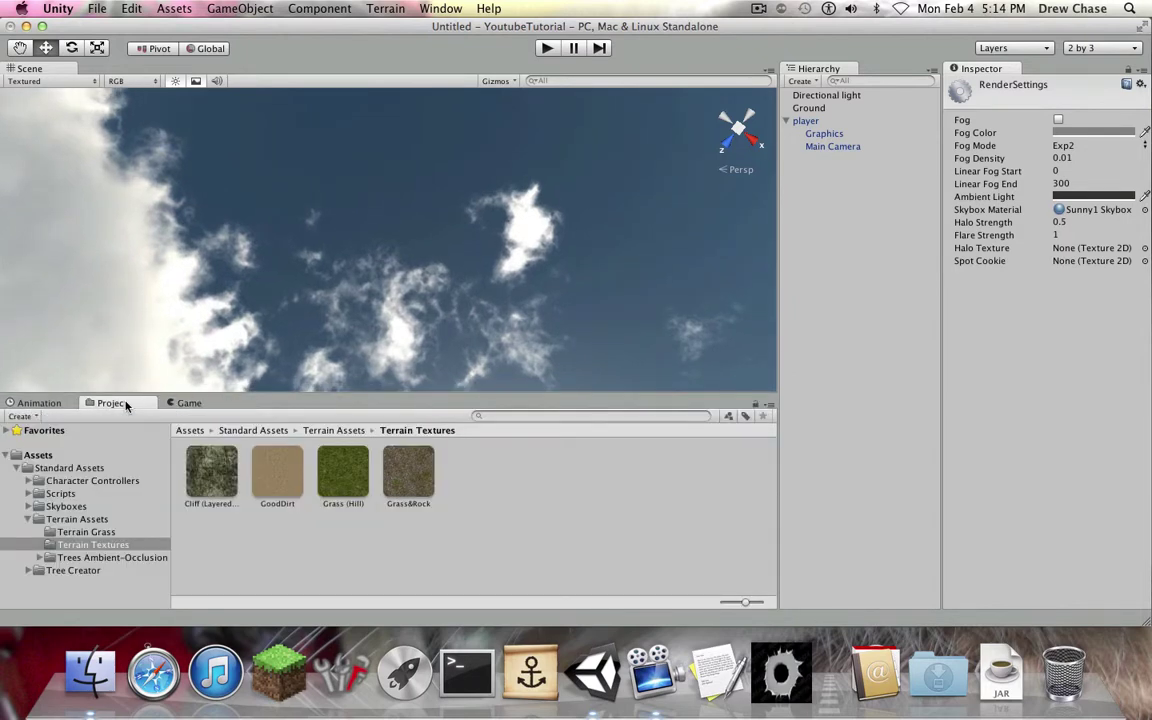
click(27, 519)
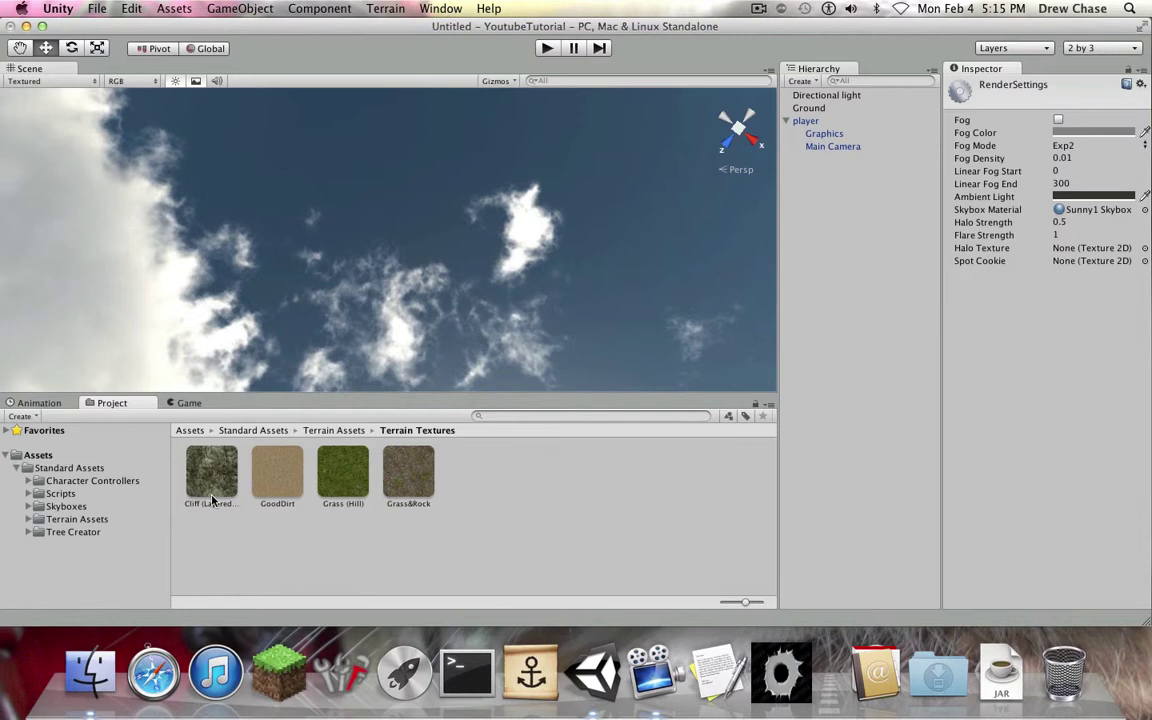
Bring the rocky ground patch into view and inspect the import settings of the Cliff (Layered Rock) texture
right_click(395, 331)
right_click(375, 322)
right_drag(375, 322, 345, 391)
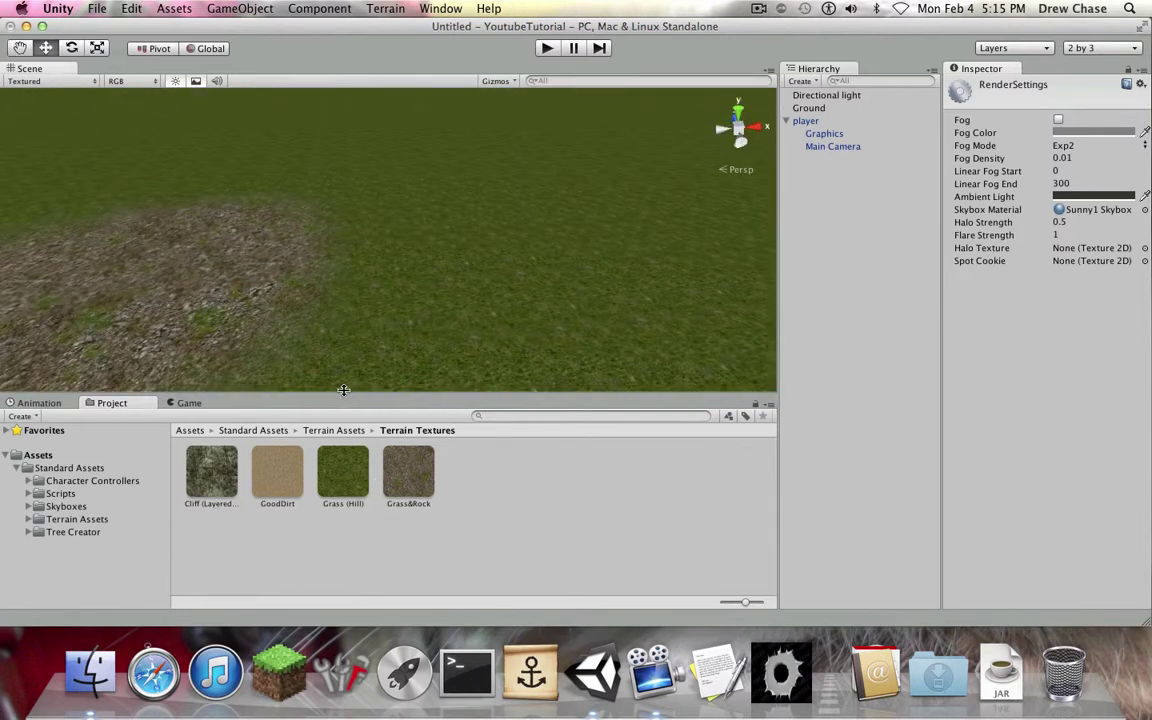
click(212, 470)
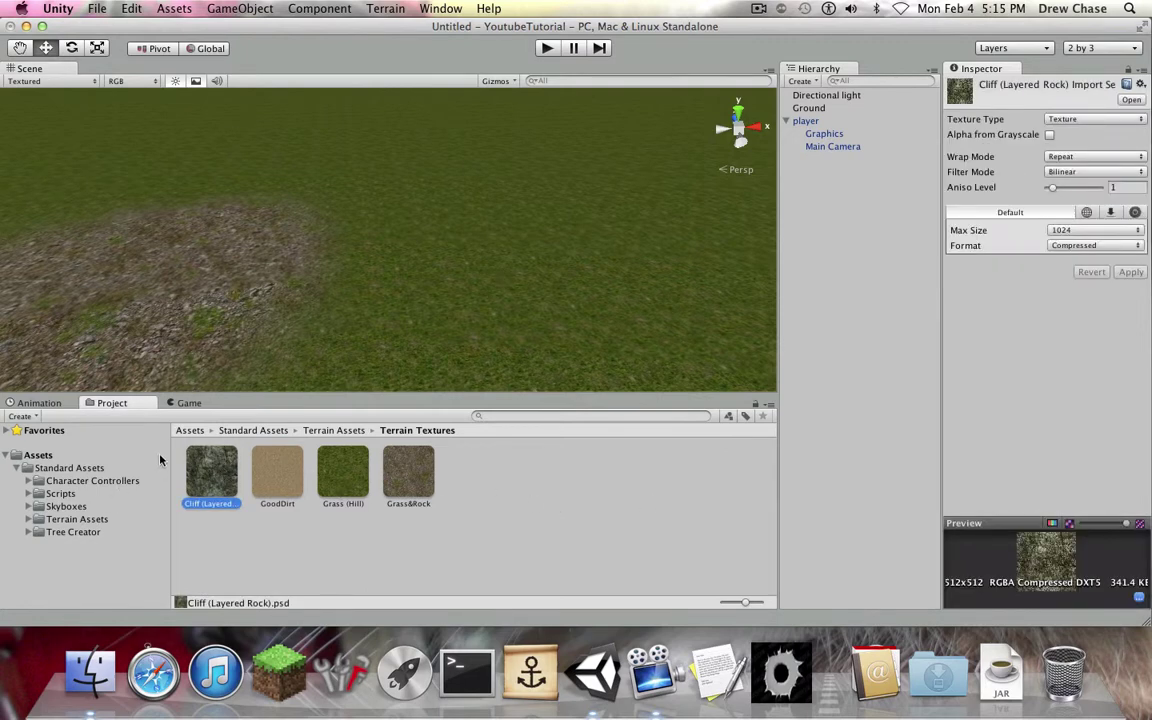
Select the Ground terrain and look through its texture painting, tree placing and detail painting tools, with the player and rocky patch in view
click(812, 108)
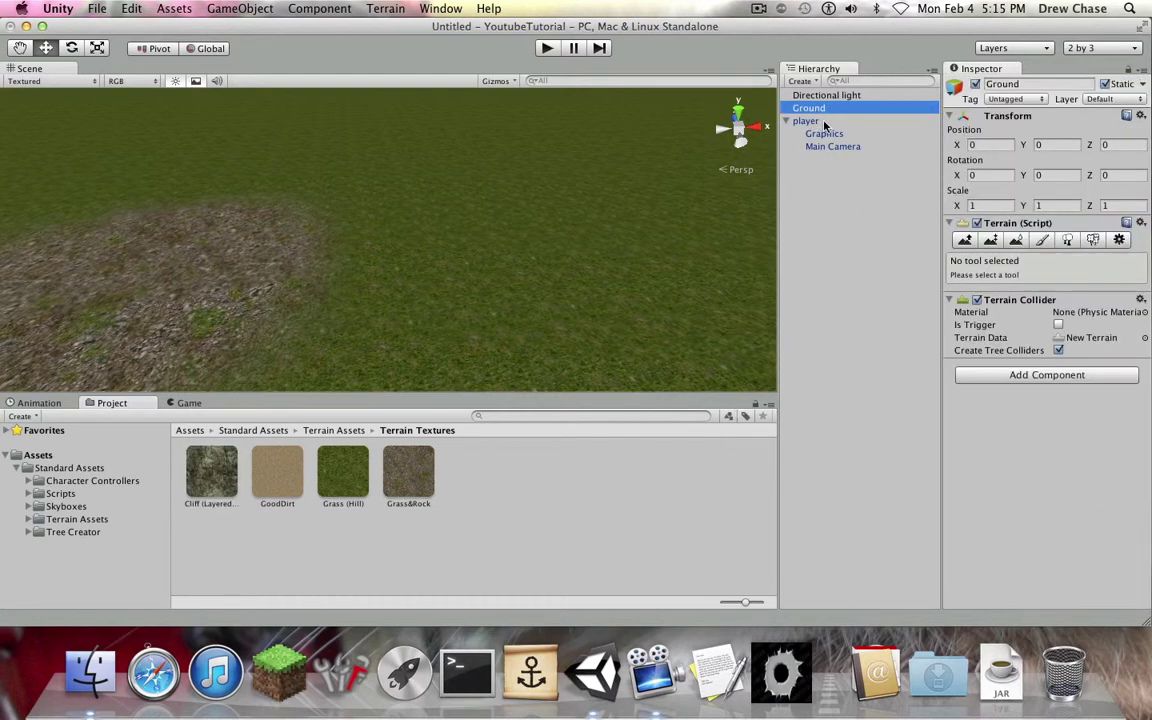
click(1042, 240)
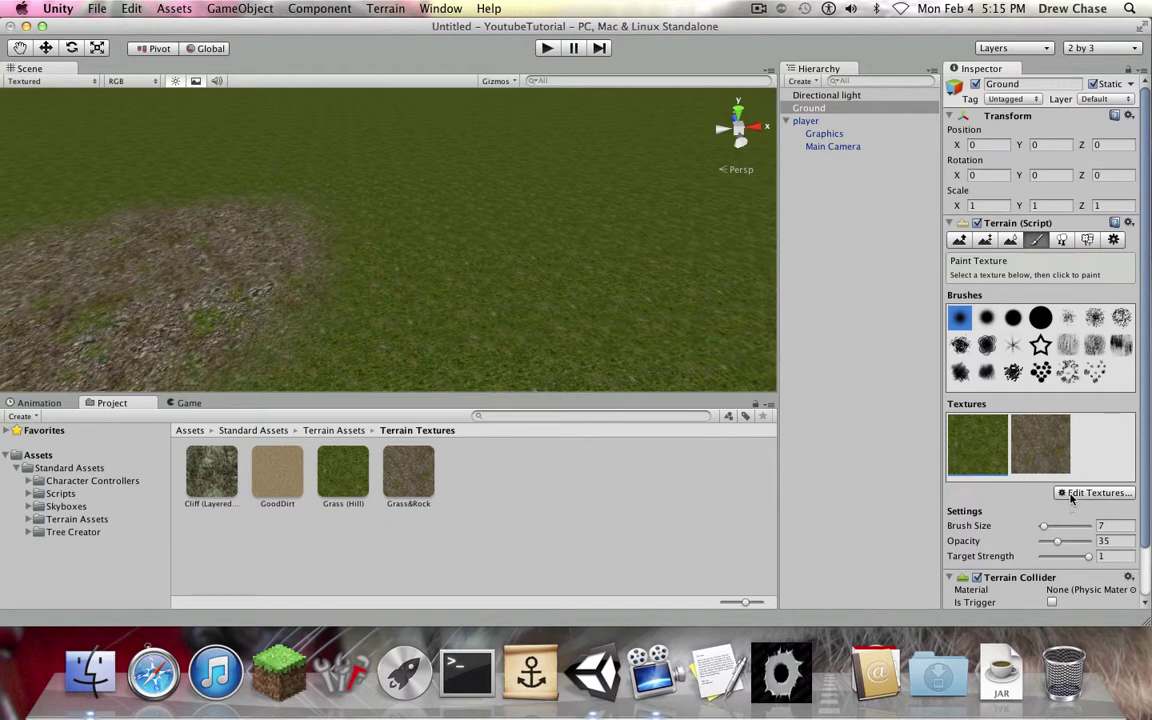
click(1066, 240)
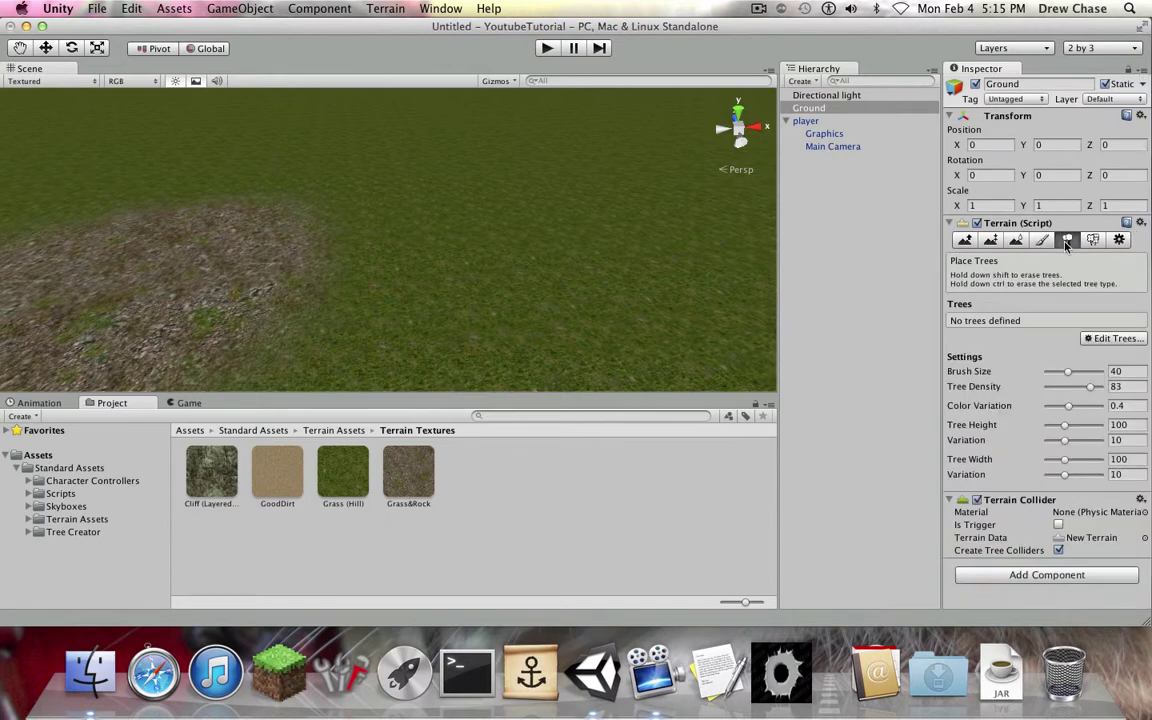
click(1090, 241)
click(1068, 240)
click(1093, 240)
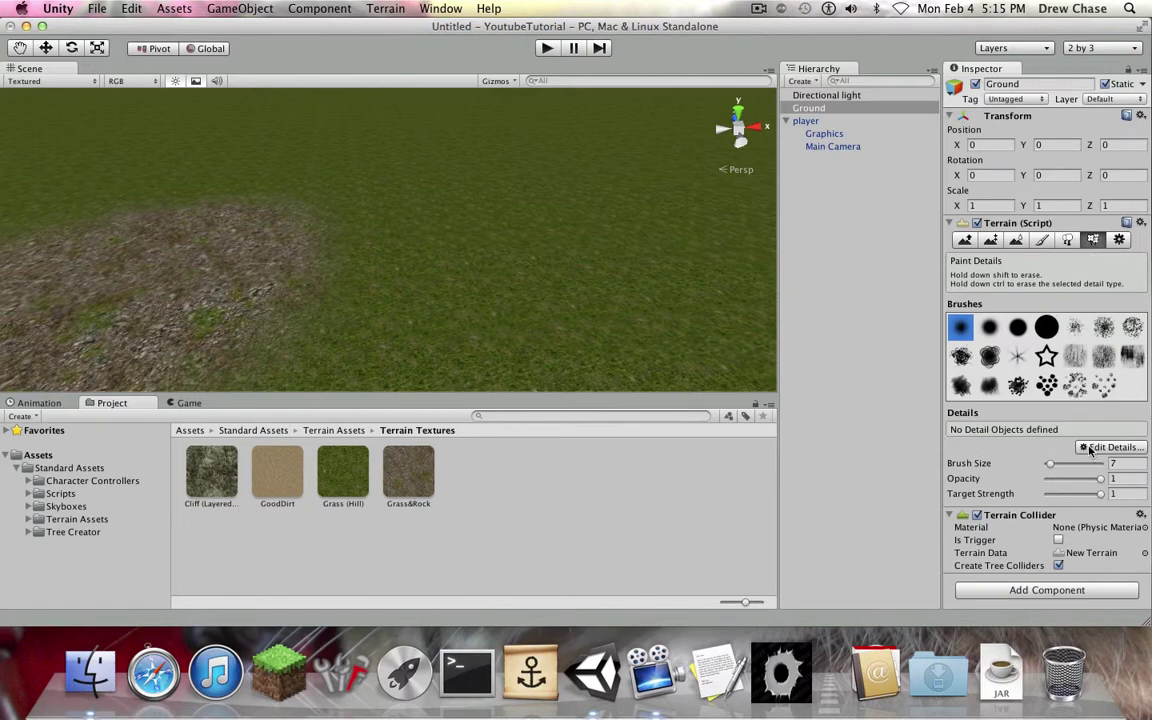
drag(777, 288, 777, 228)
mouse_move(373, 234)
alt+mouse_down()
mouse_move(145, 228)
mouse_move(320, 228)
alt+mouse_up()
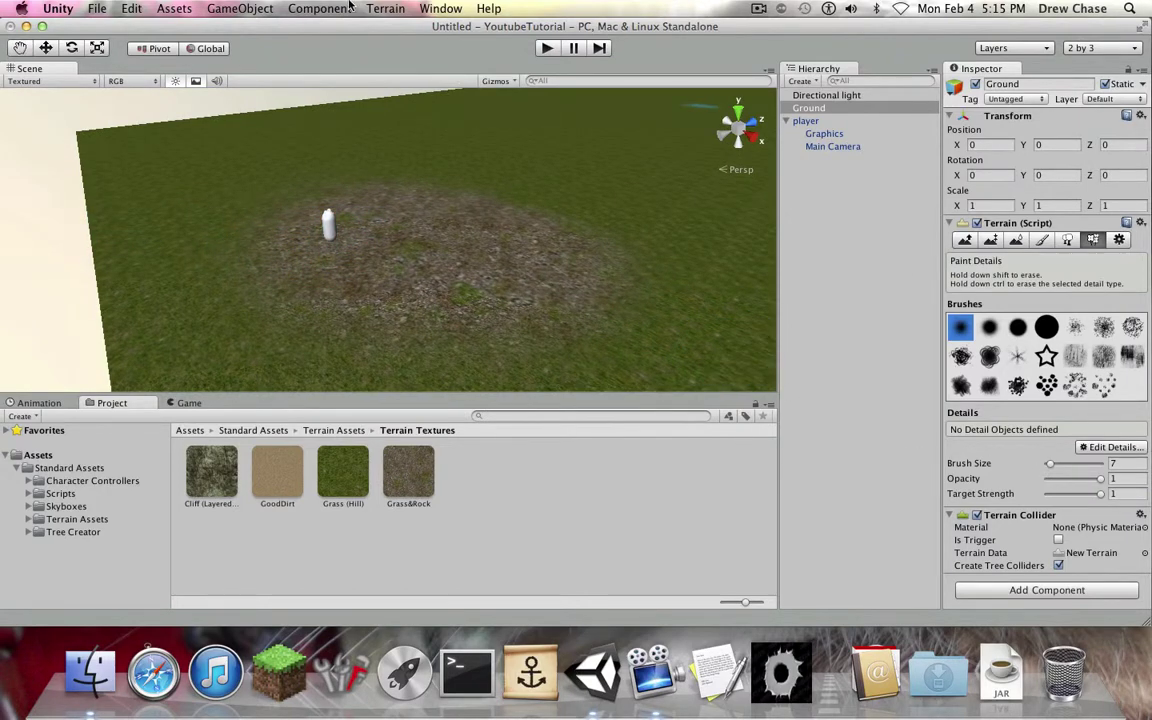
click(162, 7)
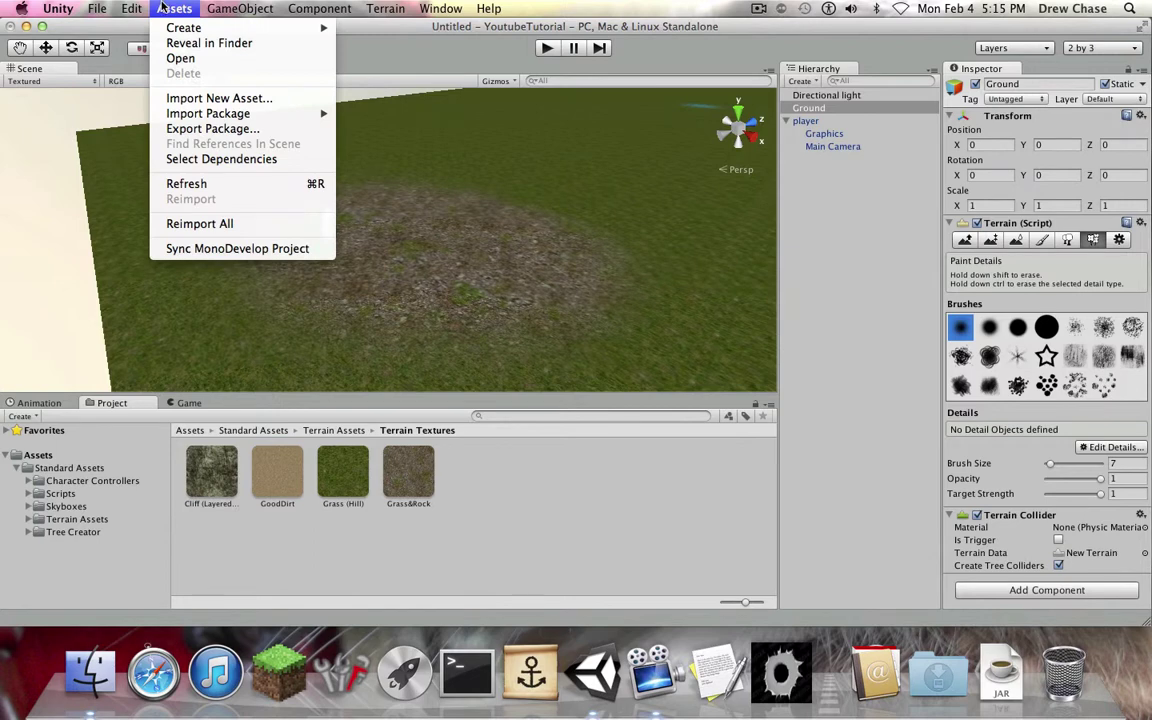
mouse_move(205, 113)
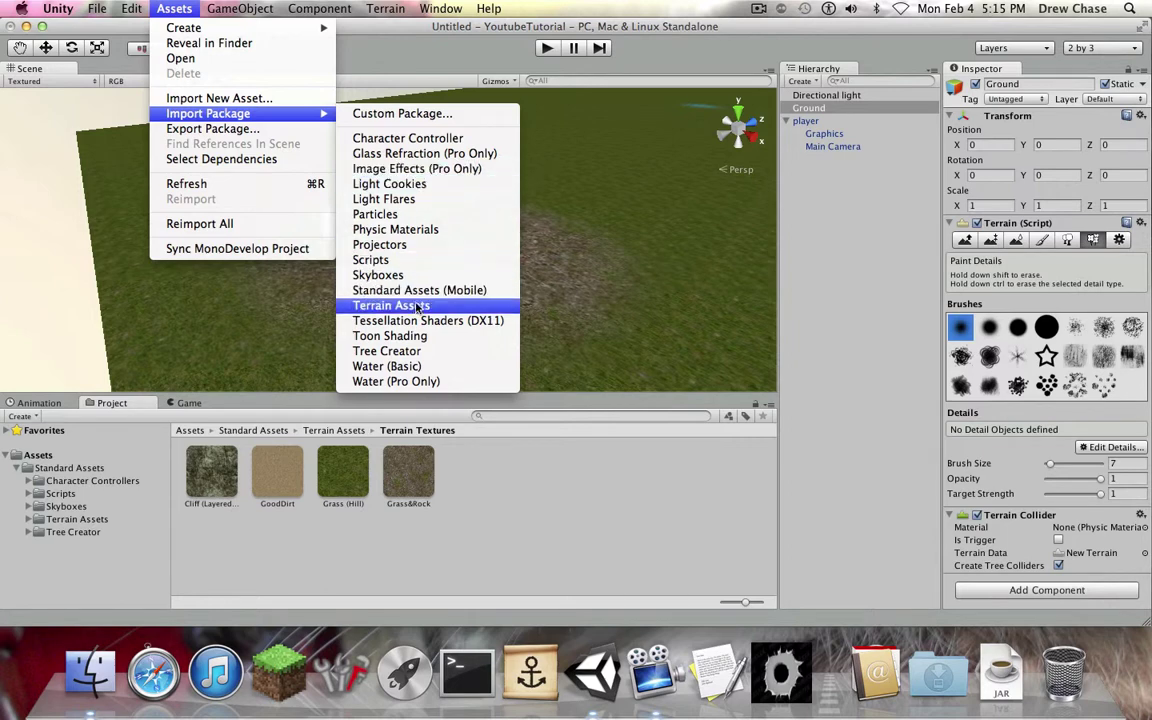
click(675, 6)
click(758, 8)
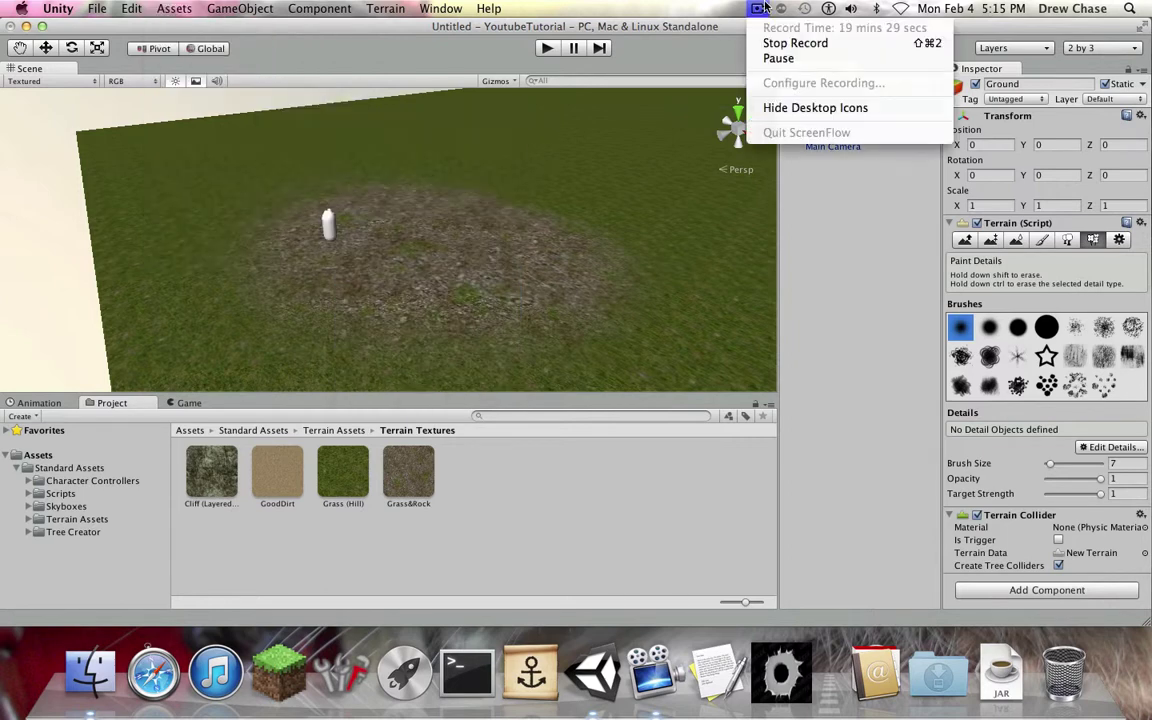